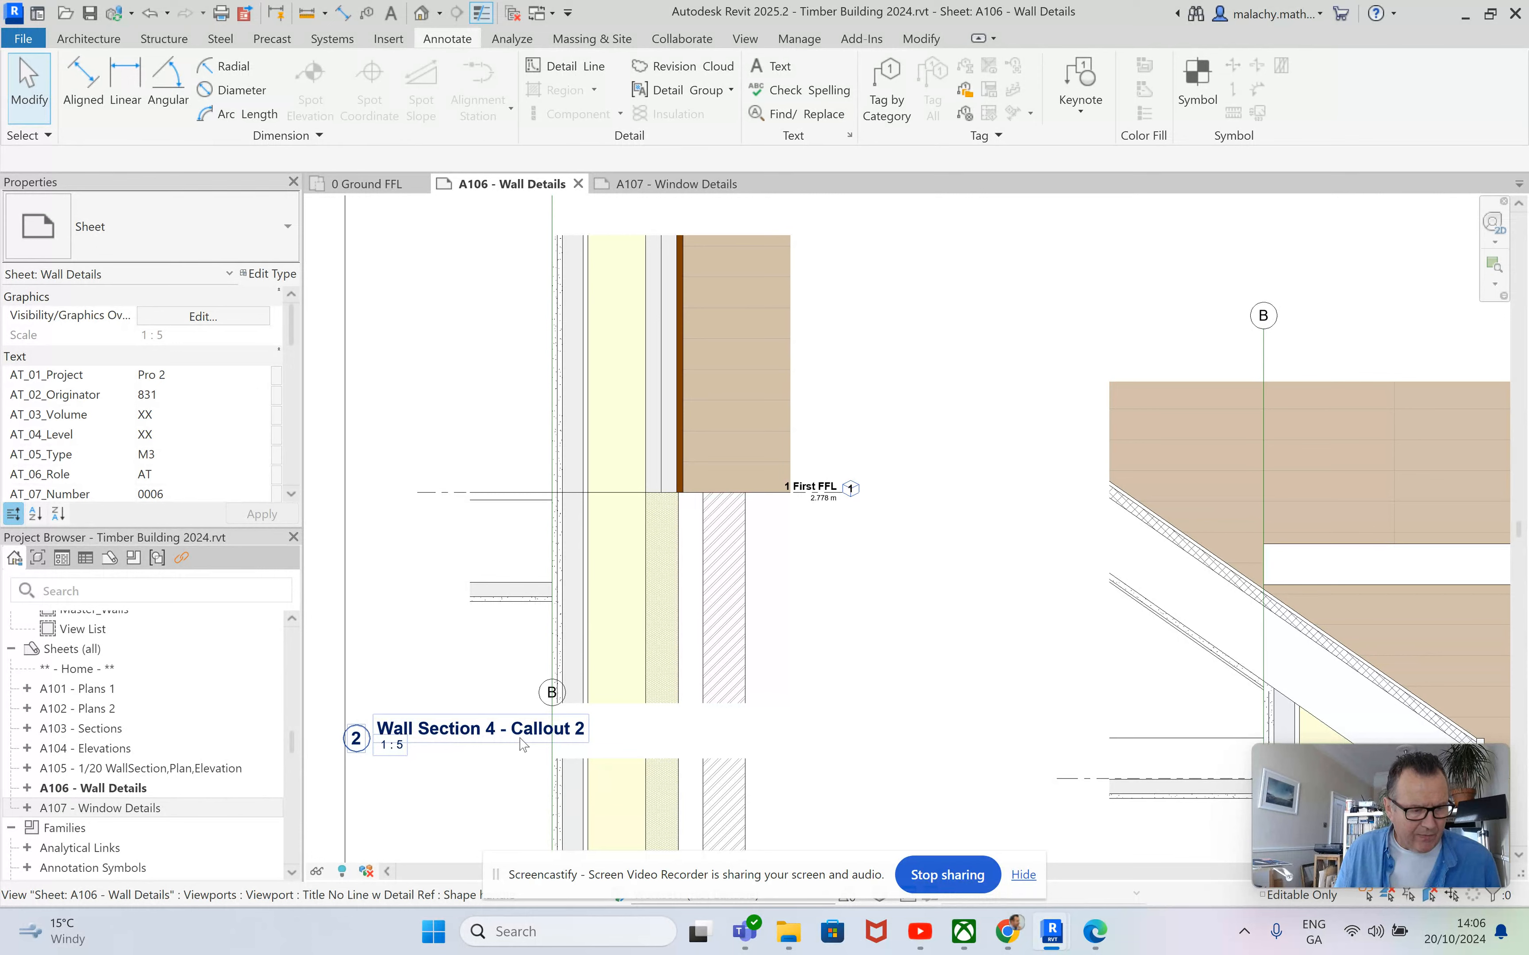
Open the Wall Section 4 - Callout 2 detail view and examine the wall junction at First FFL.
{"action": "scroll", "coordinate": [158, 750], "scroll_direction": "down", "scroll_amount": 15}
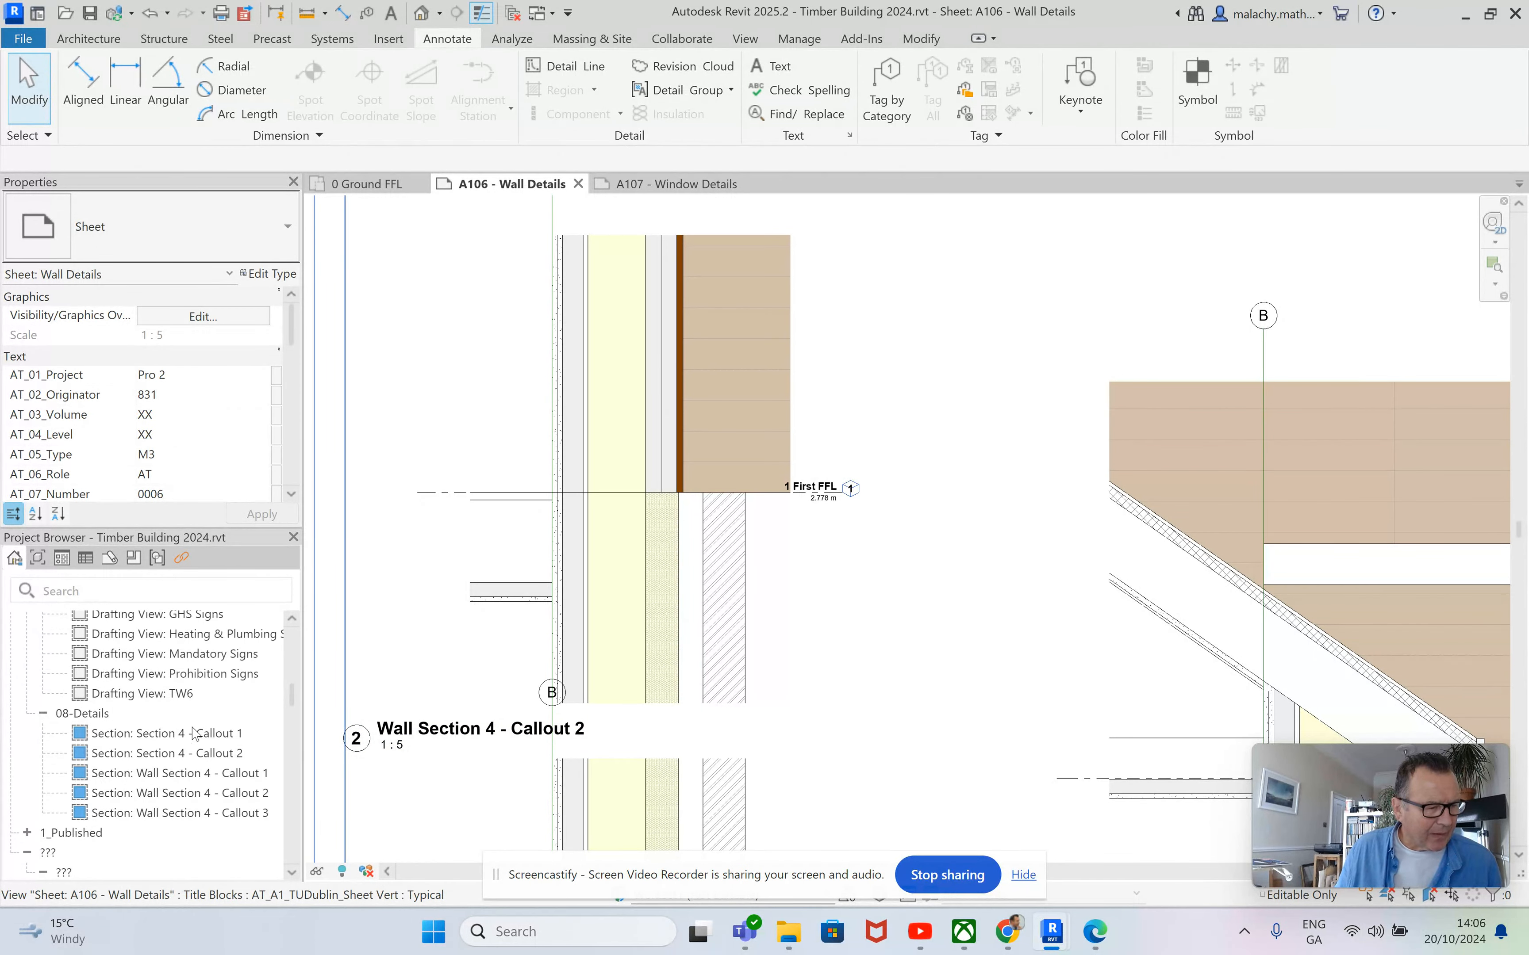
{"action": "double_click", "coordinate": [187, 753]}
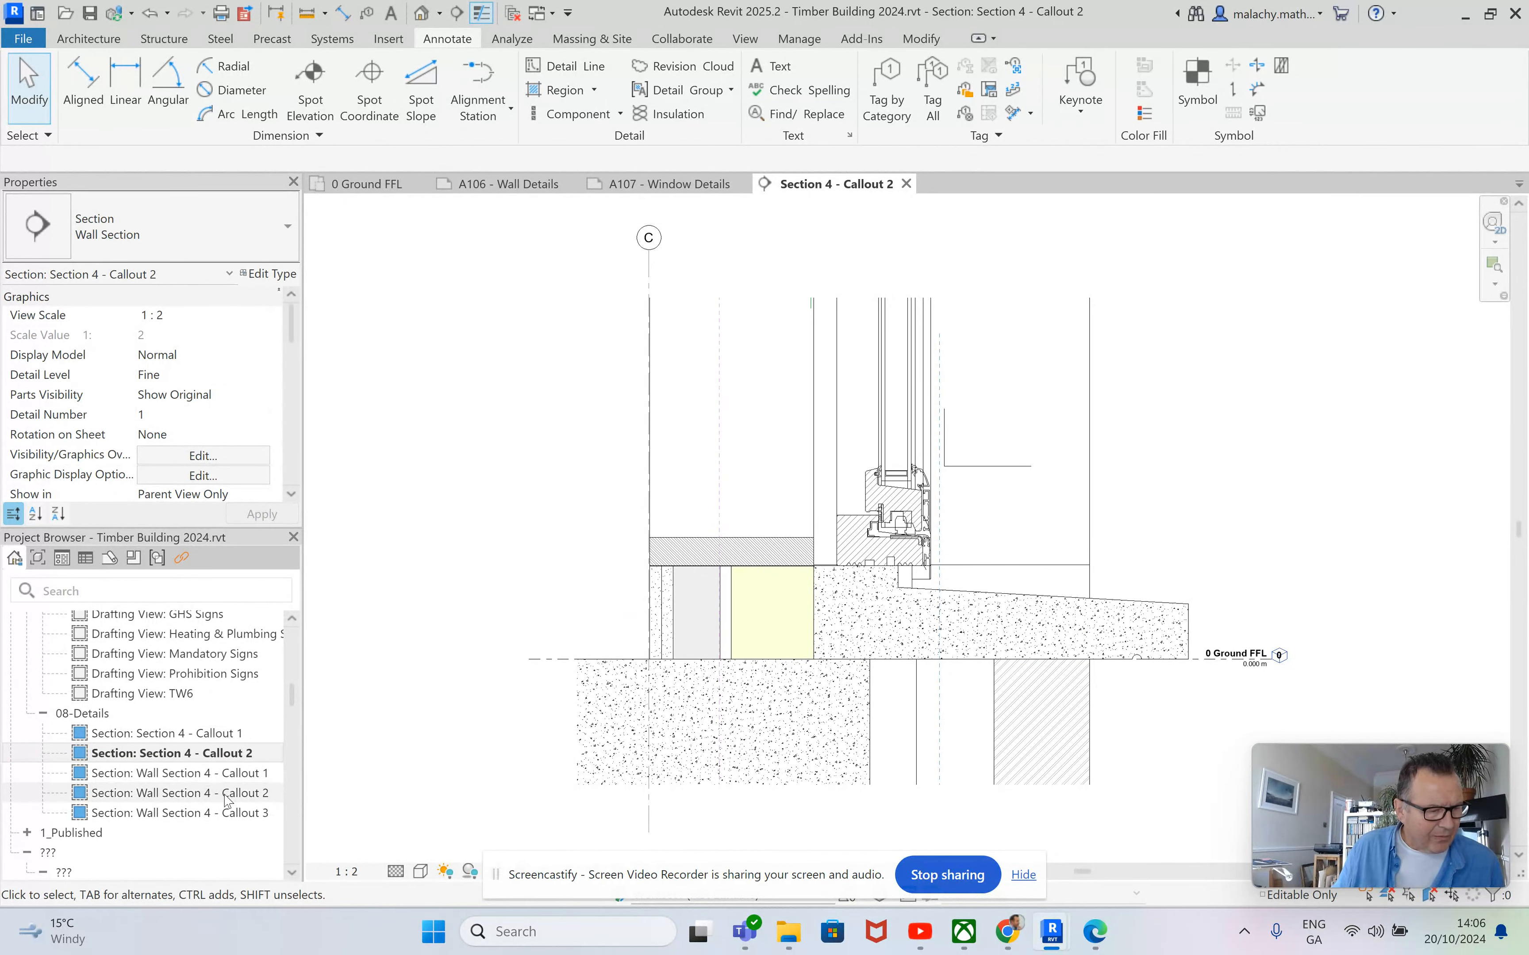
{"action": "double_click", "coordinate": [208, 793]}
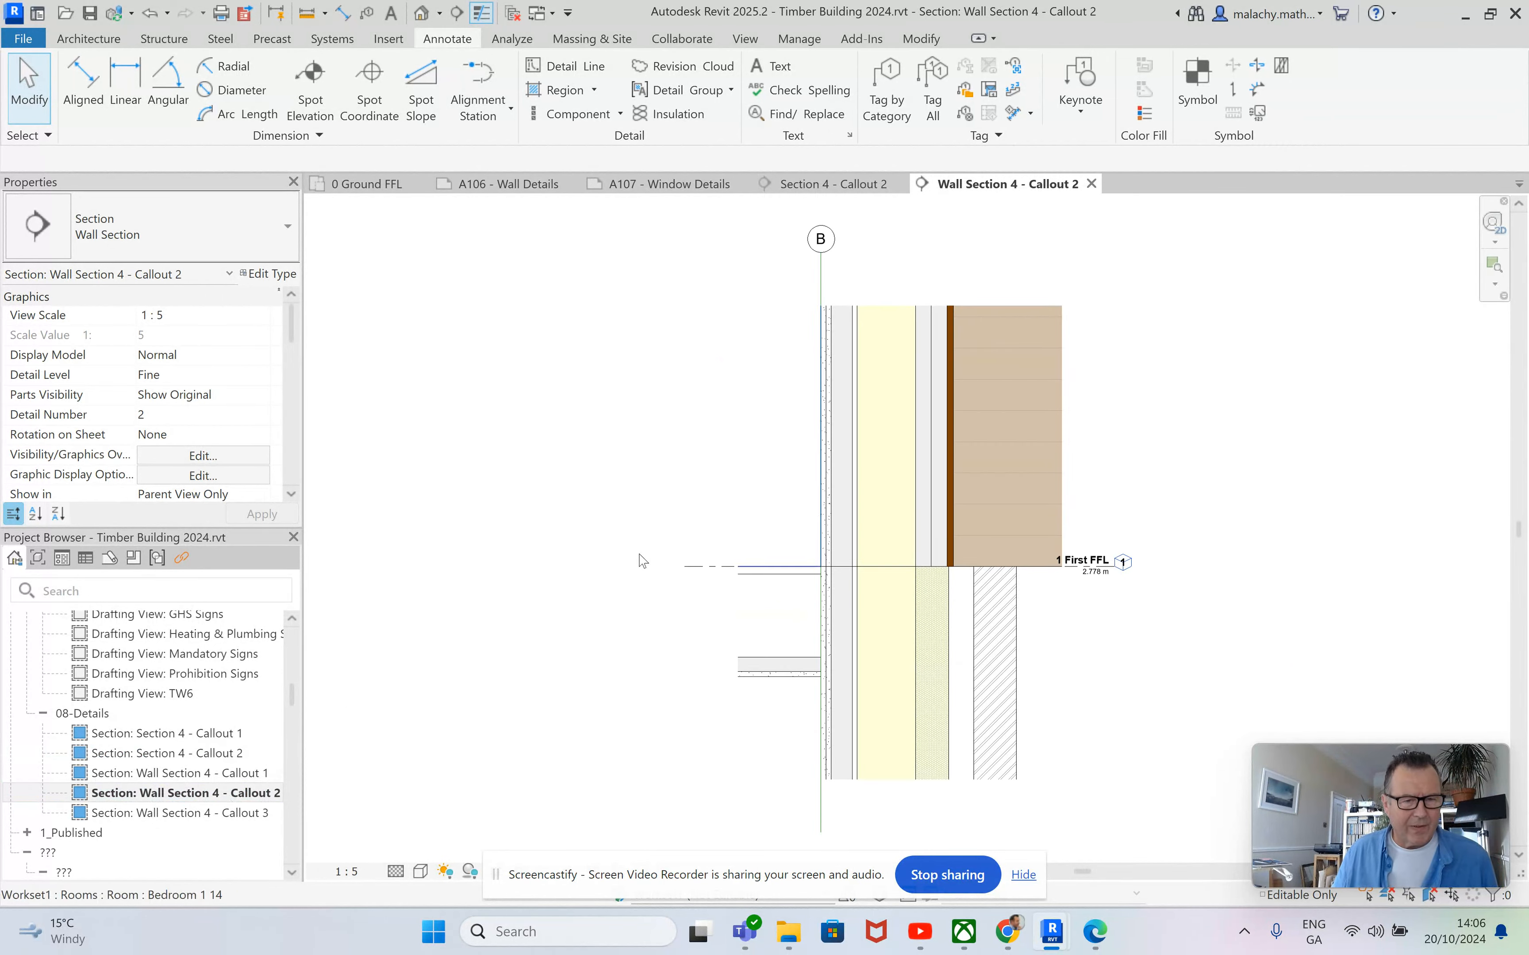
{"action": "scroll", "coordinate": [1054, 618], "scroll_direction": "up", "scroll_amount": 3}
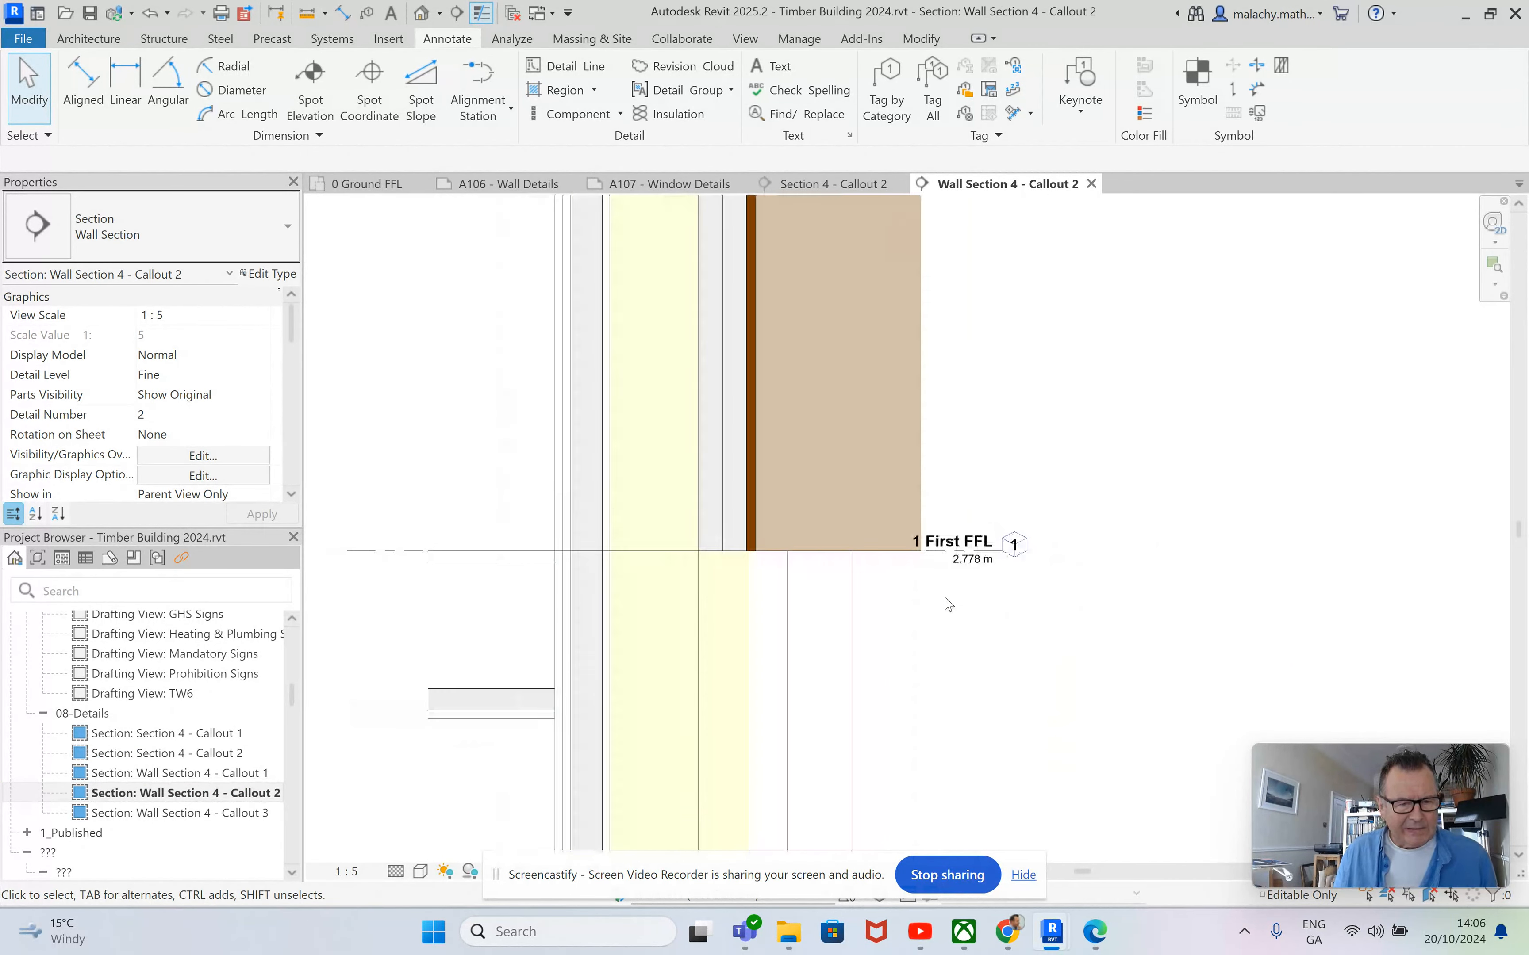
{"action": "scroll", "coordinate": [944, 597], "scroll_direction": "down", "scroll_amount": 1}
{"action": "middle_click_drag", "start_coordinate": [1013, 431], "coordinate": [1063, 439]}
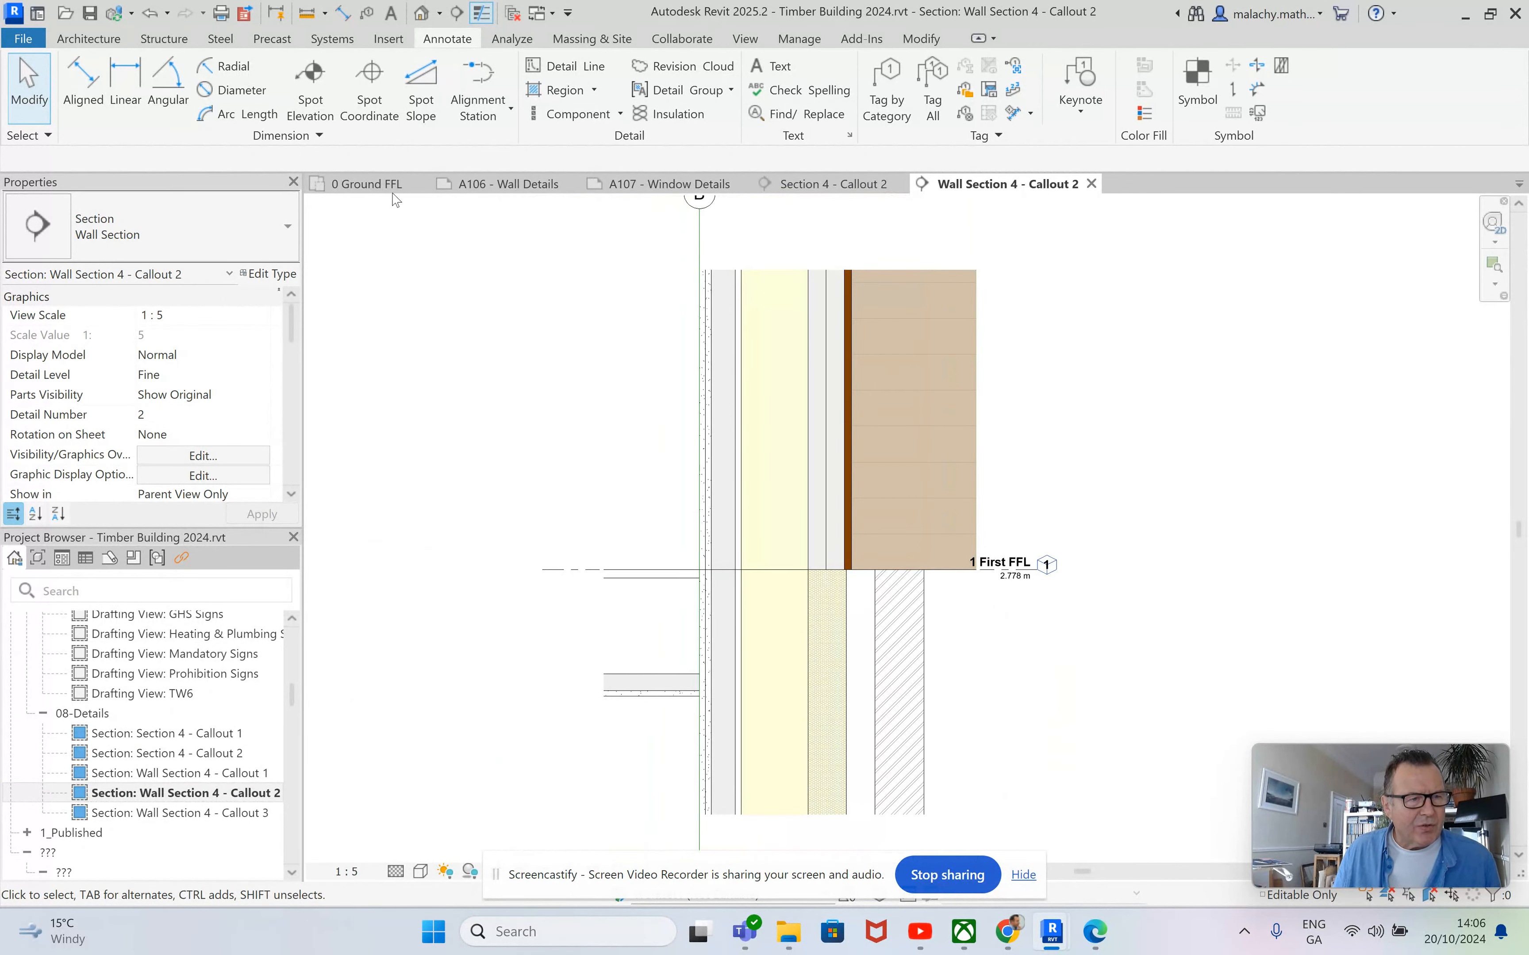
Open Wall Section 4 from its section marker in the 0 Ground FFL plan and examine its callouts between floors.
{"action": "left_click", "coordinate": [381, 186]}
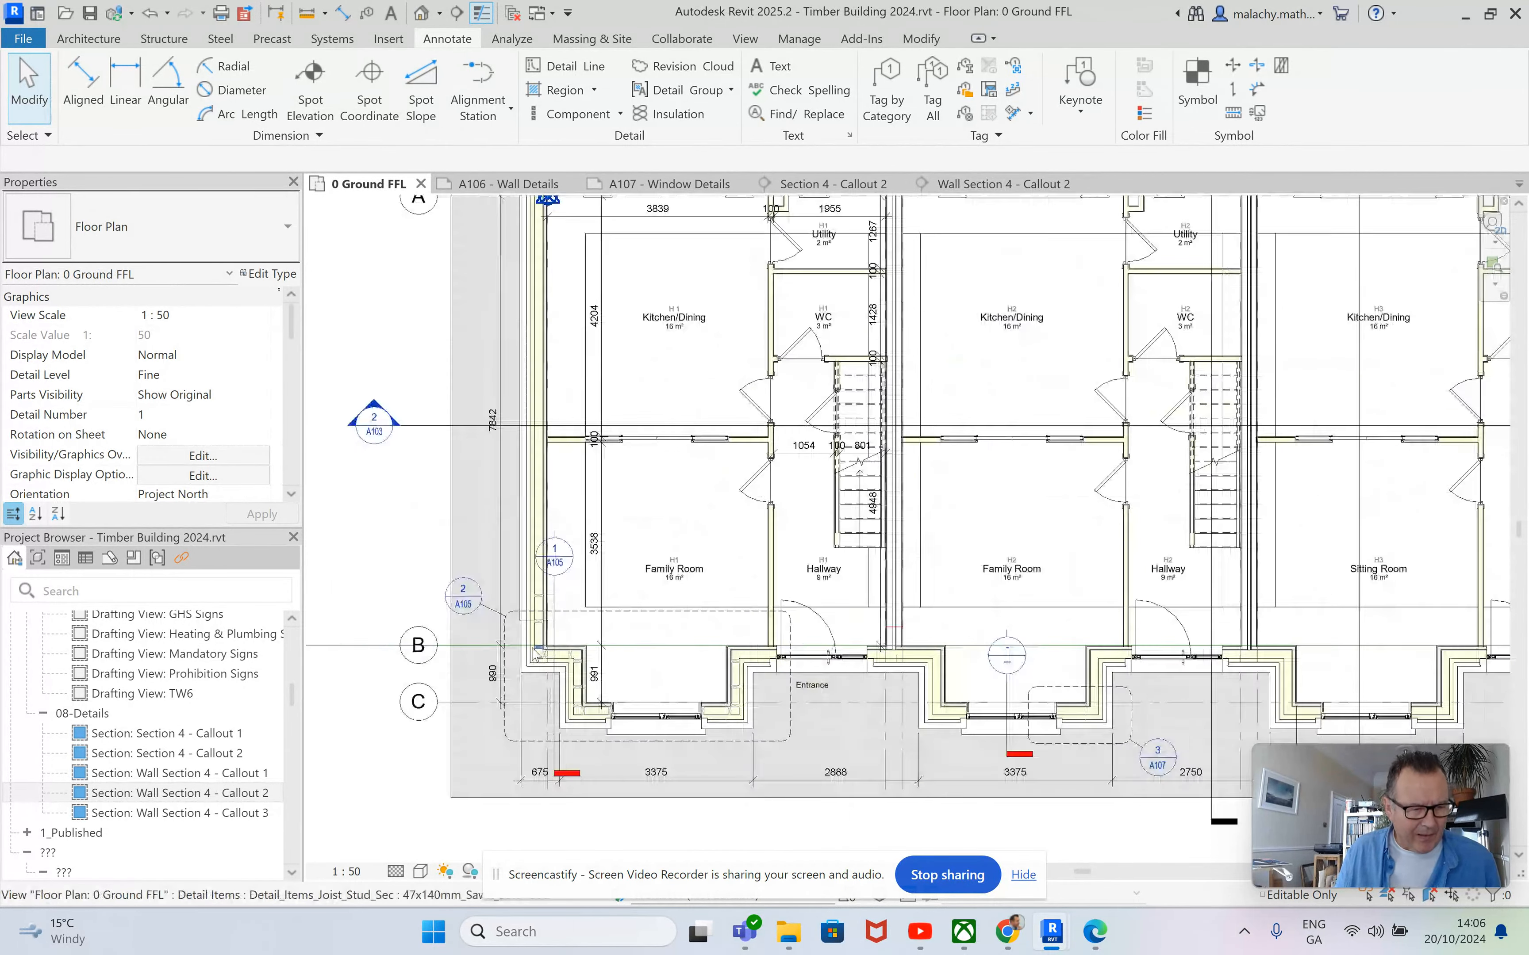
{"action": "scroll", "coordinate": [536, 655], "scroll_direction": "up", "scroll_amount": 3}
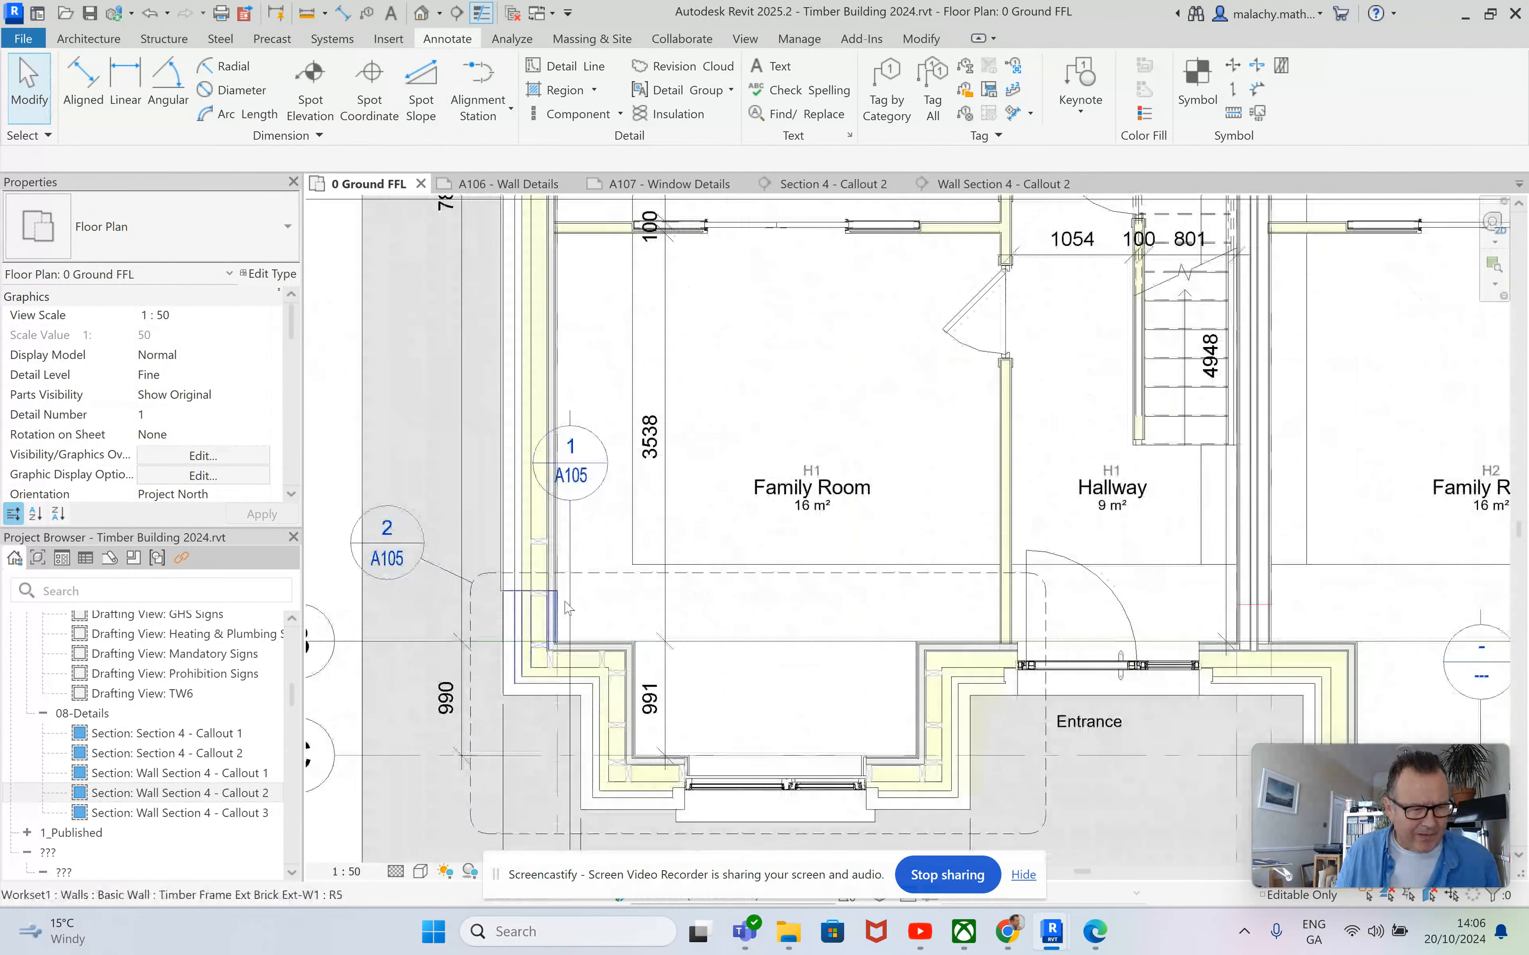
{"action": "double_click", "coordinate": [571, 480]}
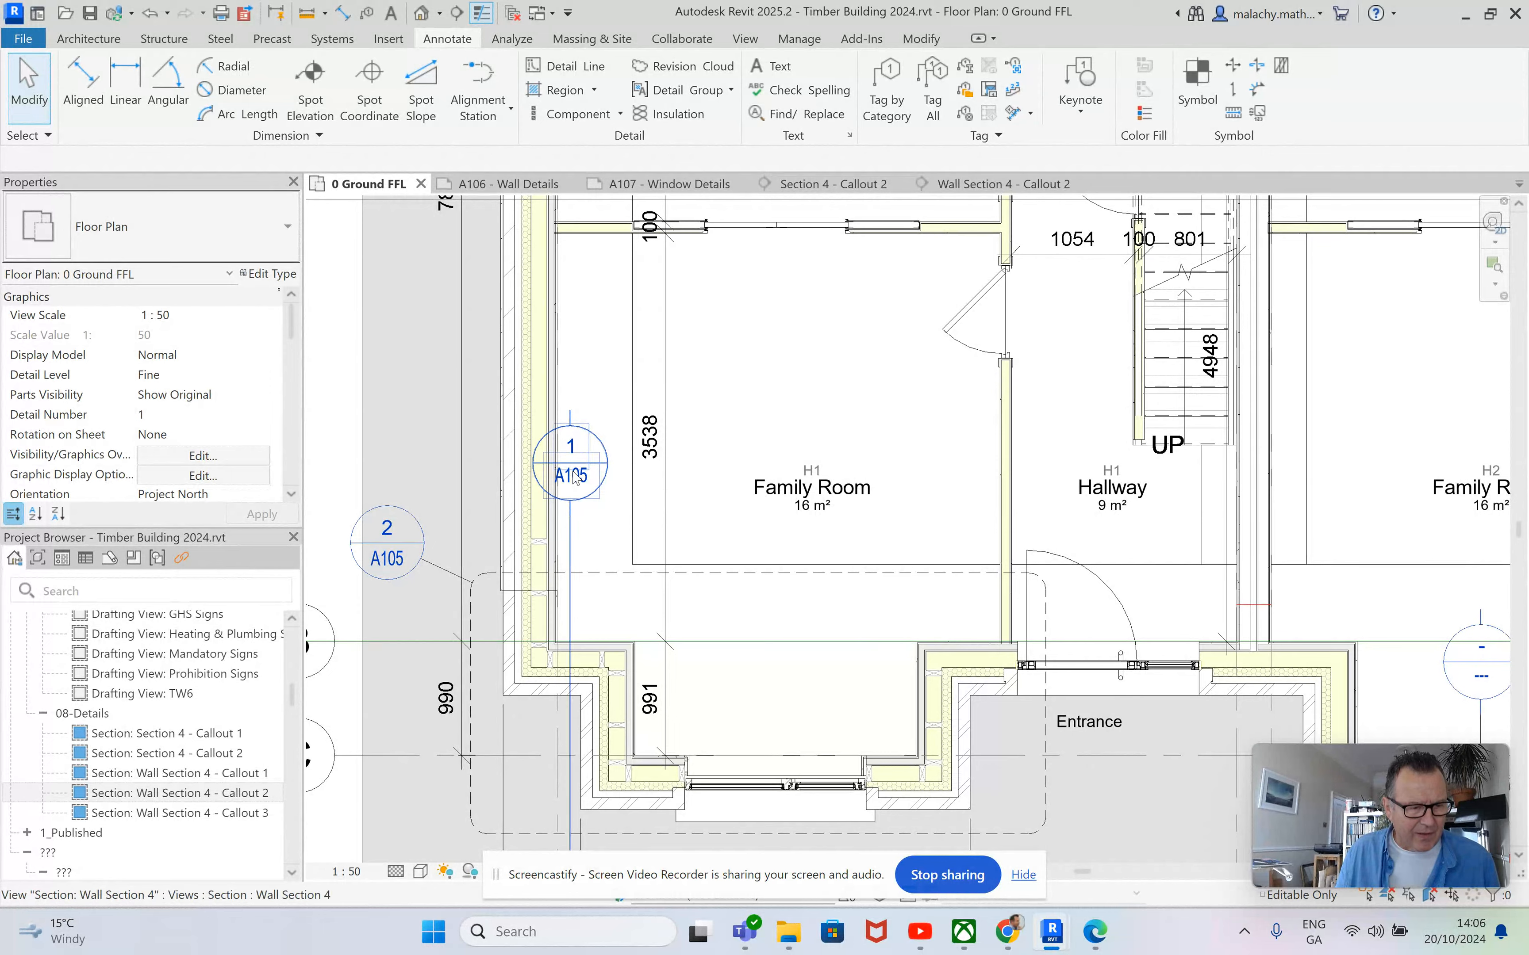
{"action": "scroll", "coordinate": [947, 609], "scroll_direction": "up", "scroll_amount": 5}
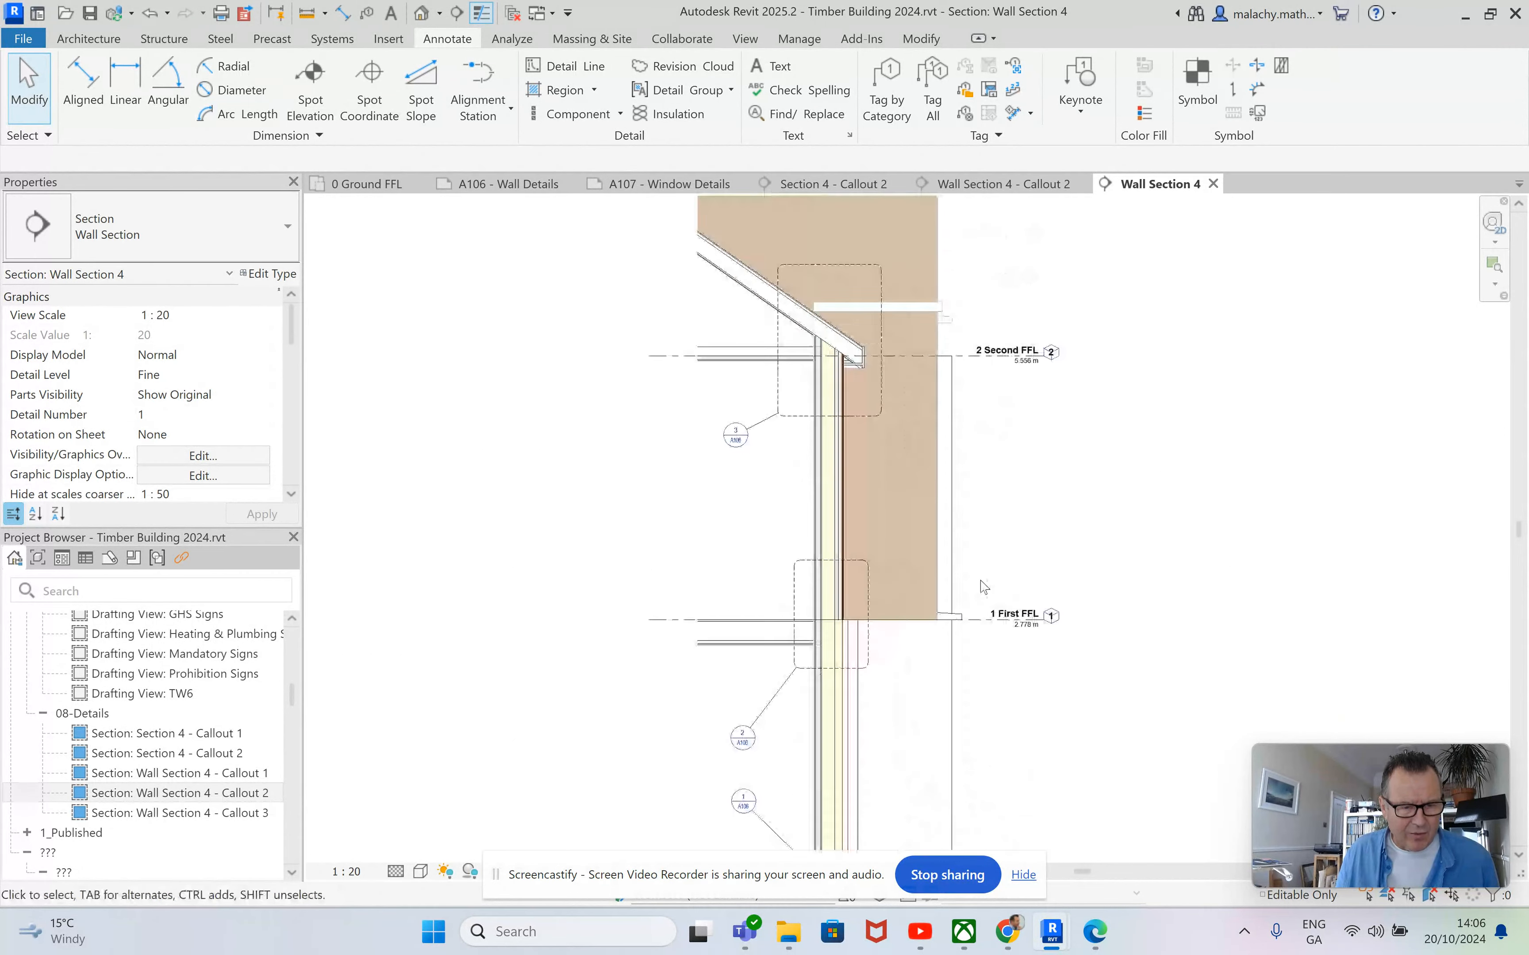
{"action": "scroll", "coordinate": [869, 632], "scroll_direction": "down", "scroll_amount": 5}
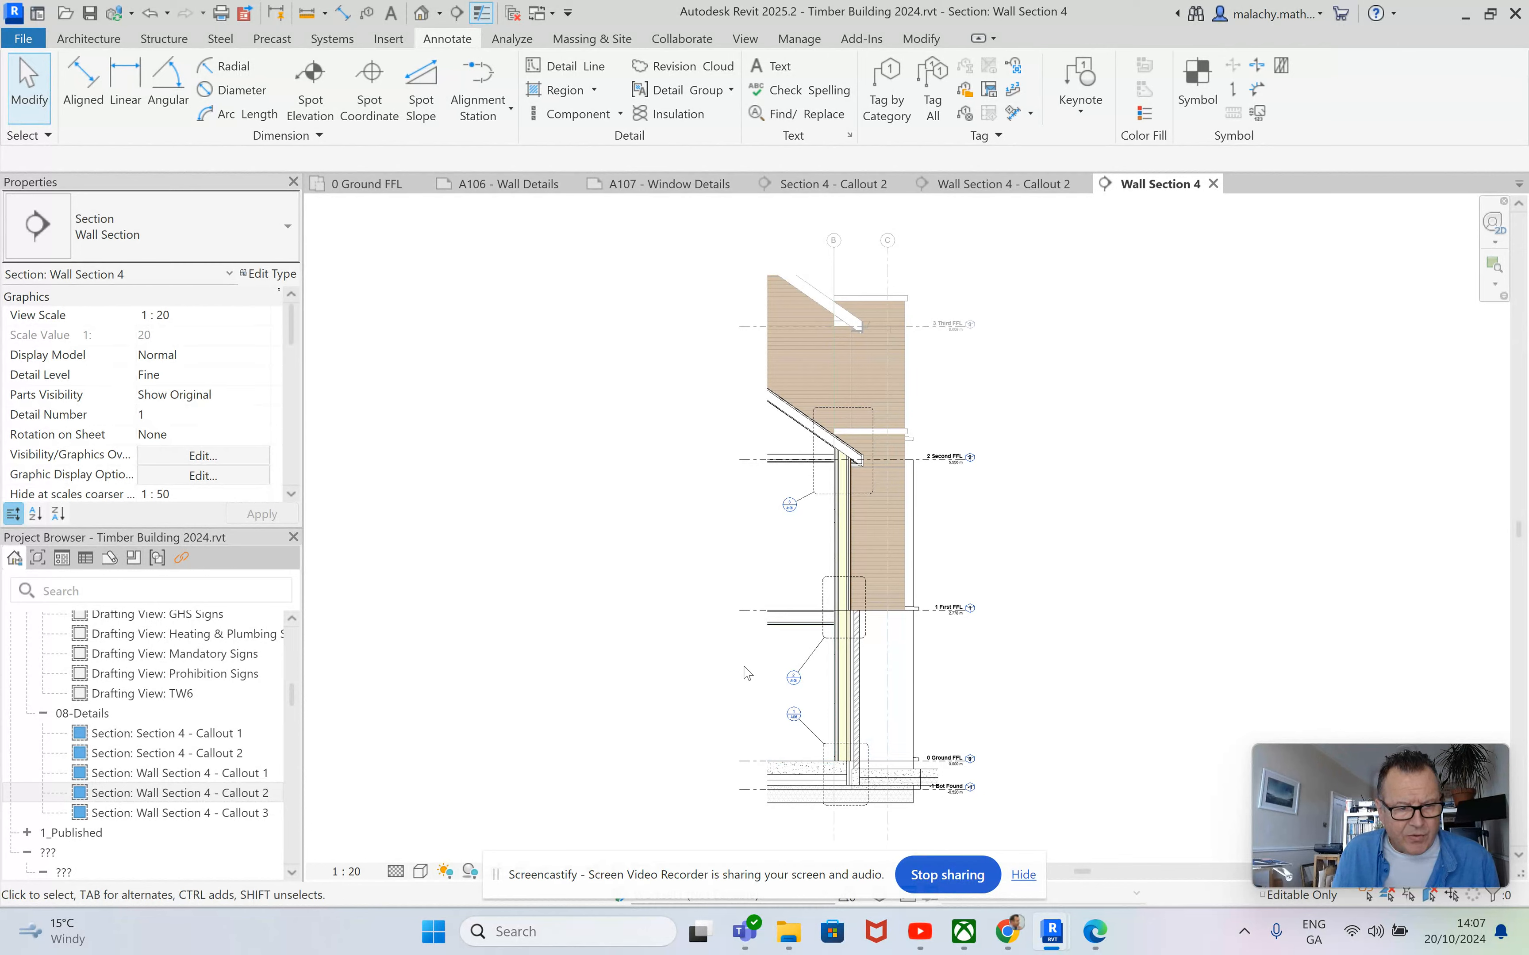
{"action": "scroll", "coordinate": [884, 727], "scroll_direction": "up", "scroll_amount": 5}
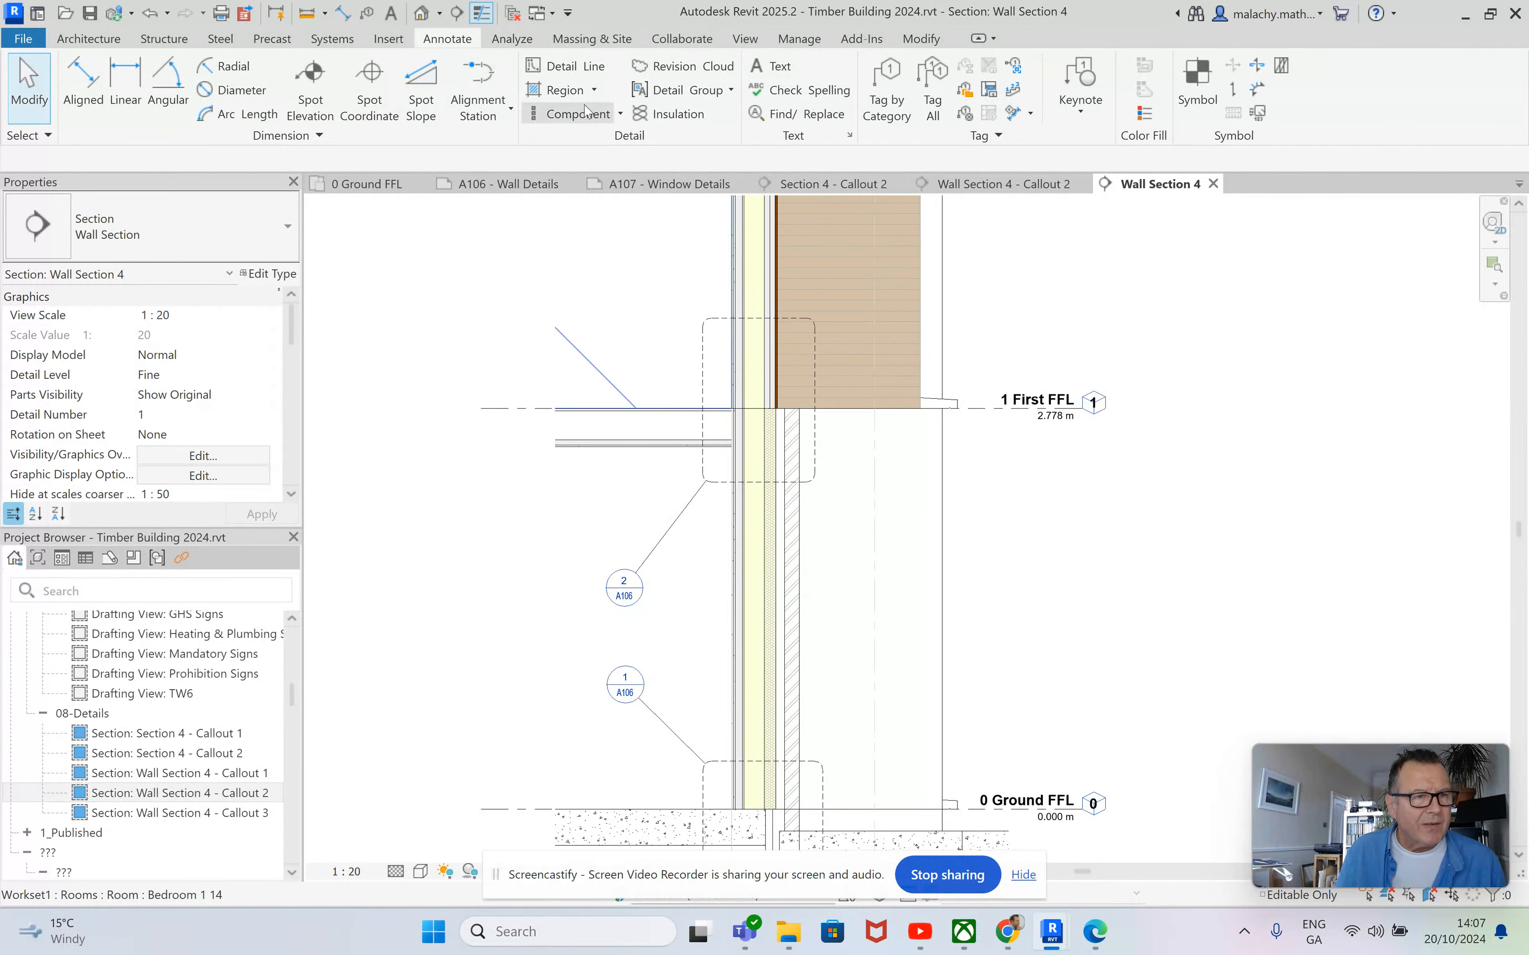
Place a Brickwork - Section repeating detail up the outer brick leaf from the foundation wall to First FFL.
{"action": "left_click", "coordinate": [620, 116]}
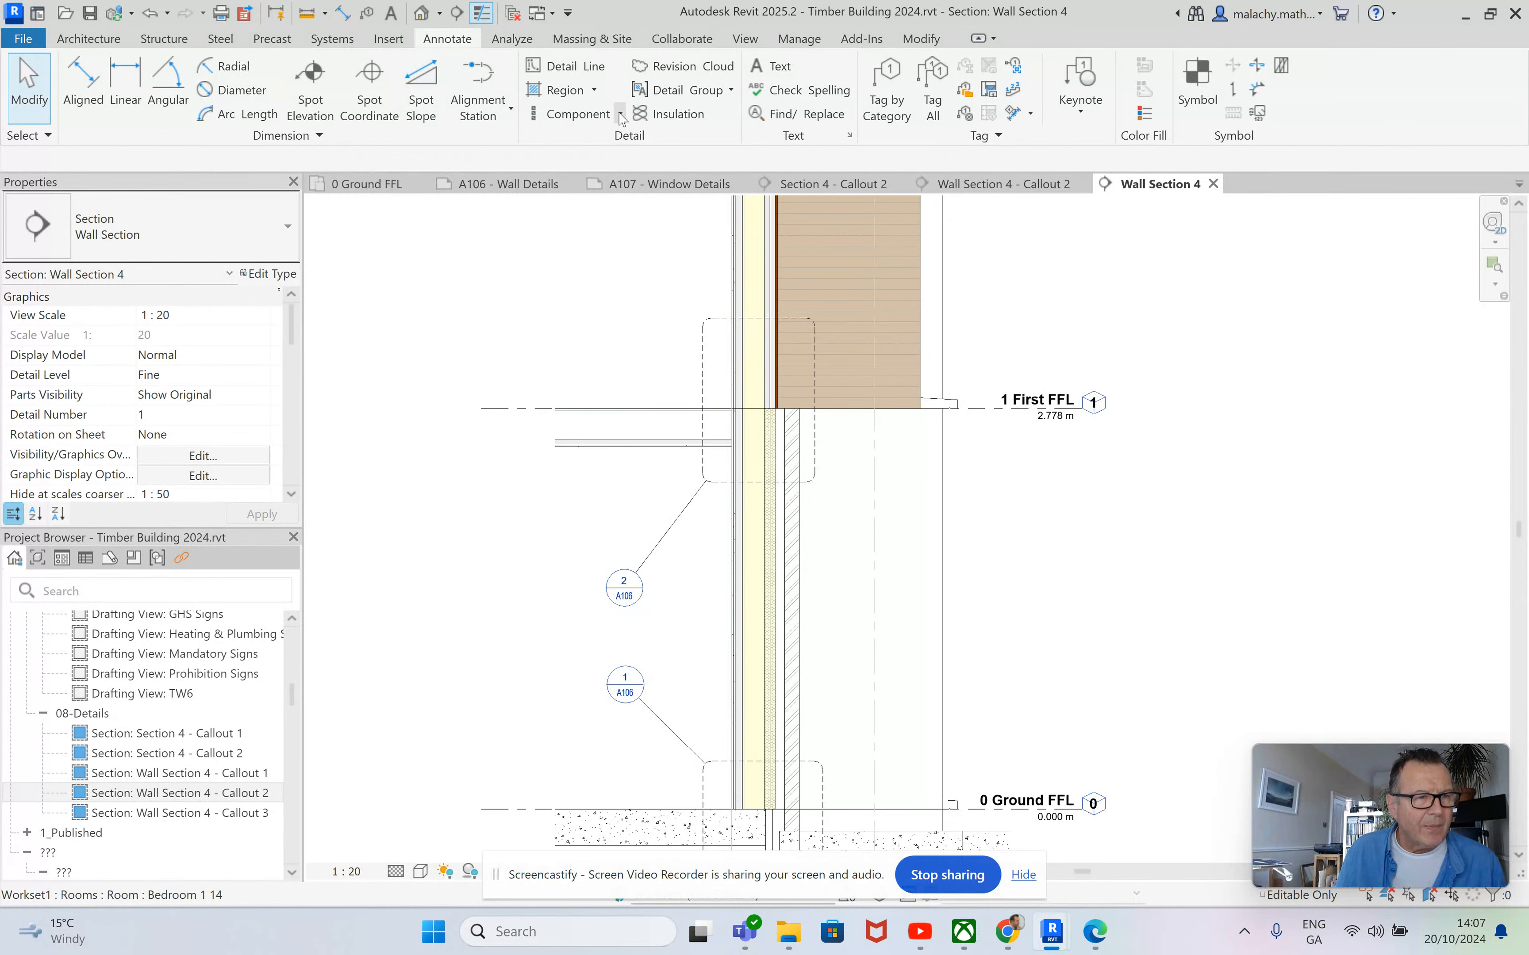
{"action": "left_click", "coordinate": [552, 186]}
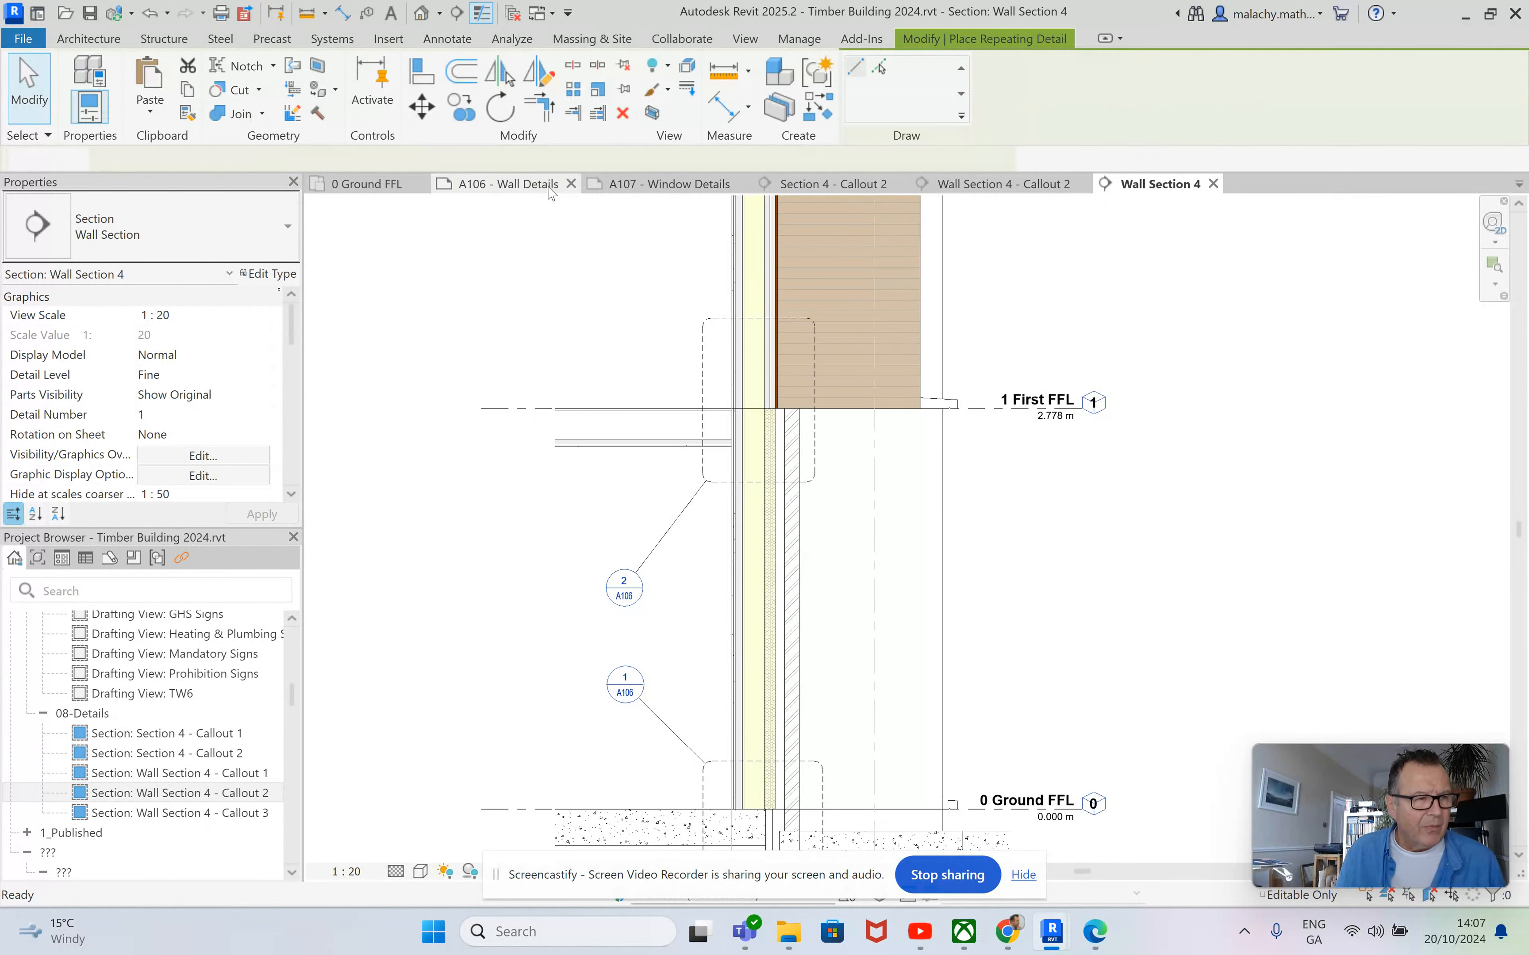
{"action": "left_click", "coordinate": [264, 240]}
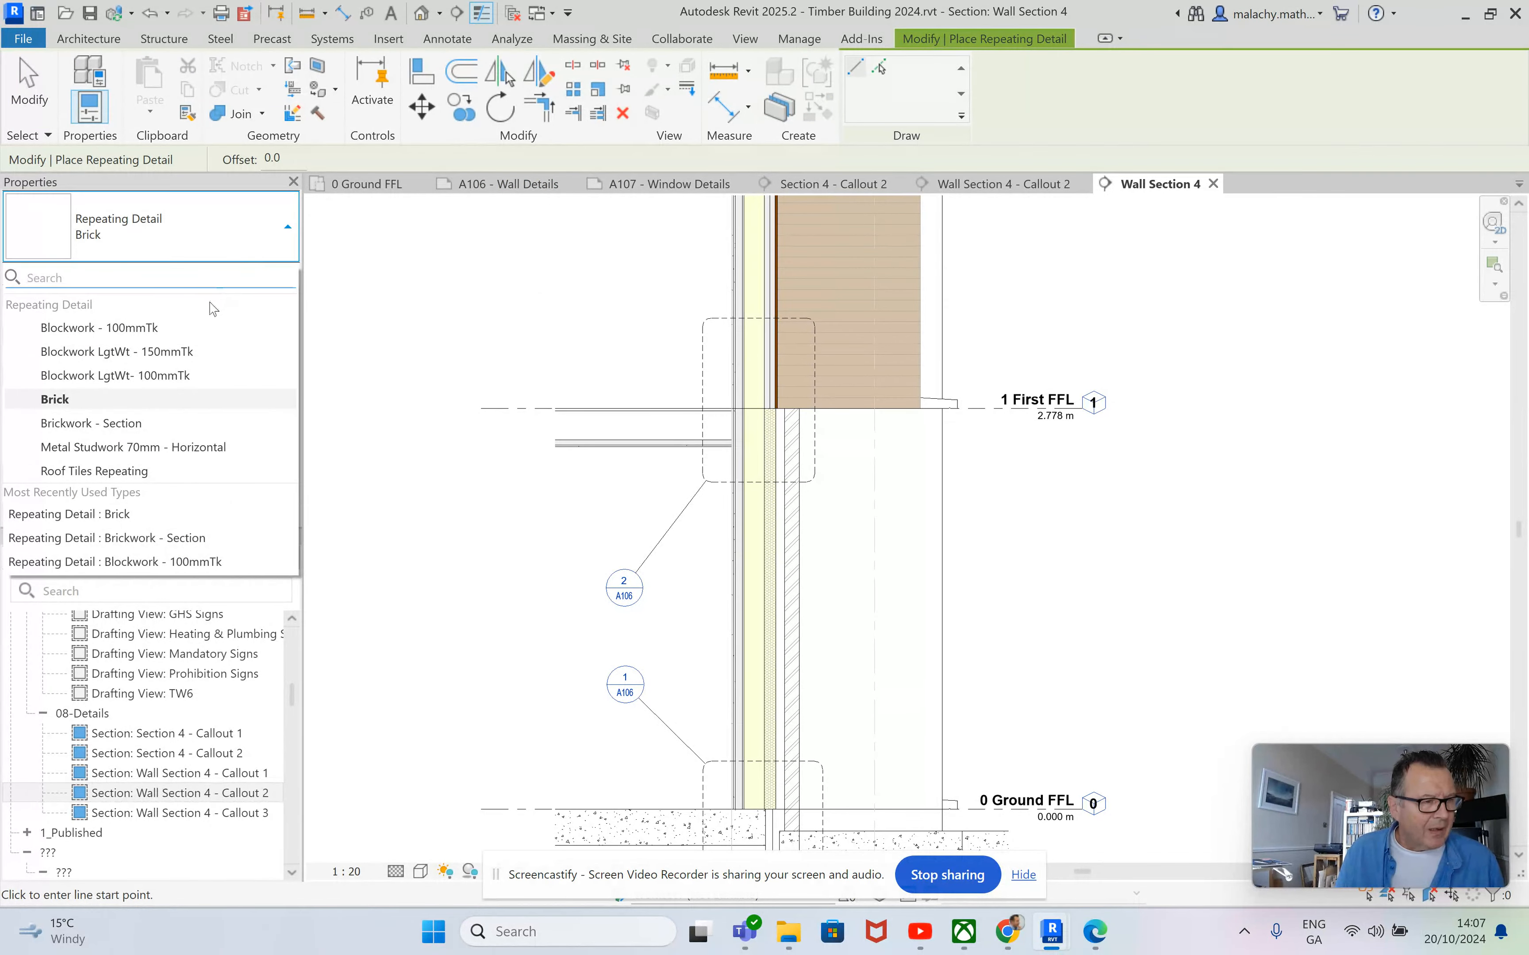
{"action": "left_click", "coordinate": [133, 429]}
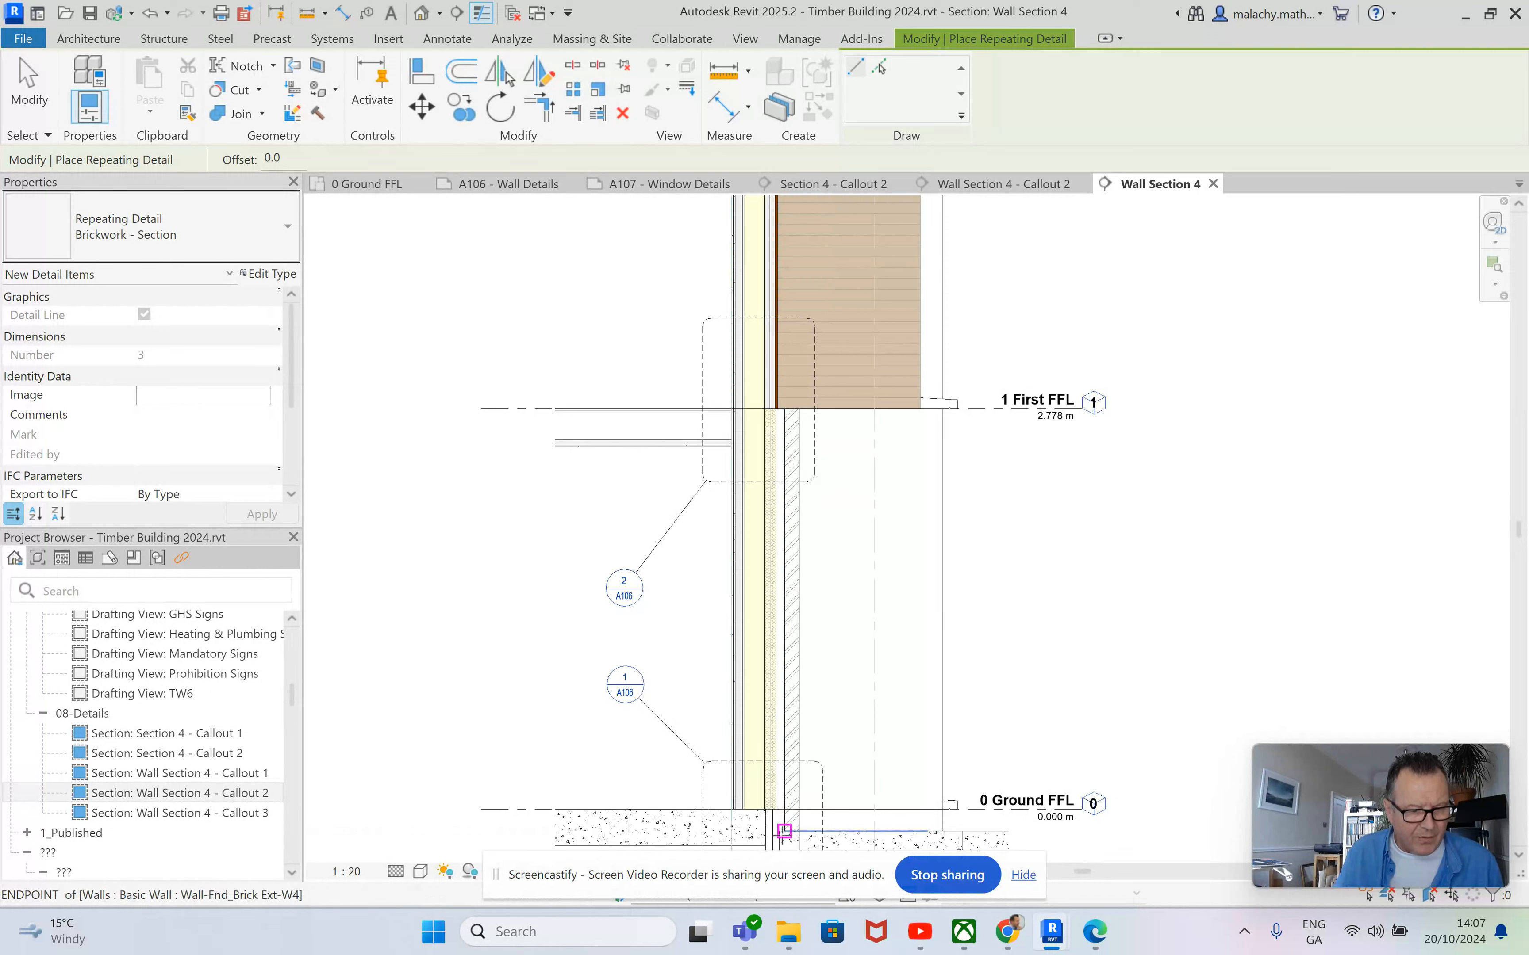
{"action": "left_click", "coordinate": [784, 831]}
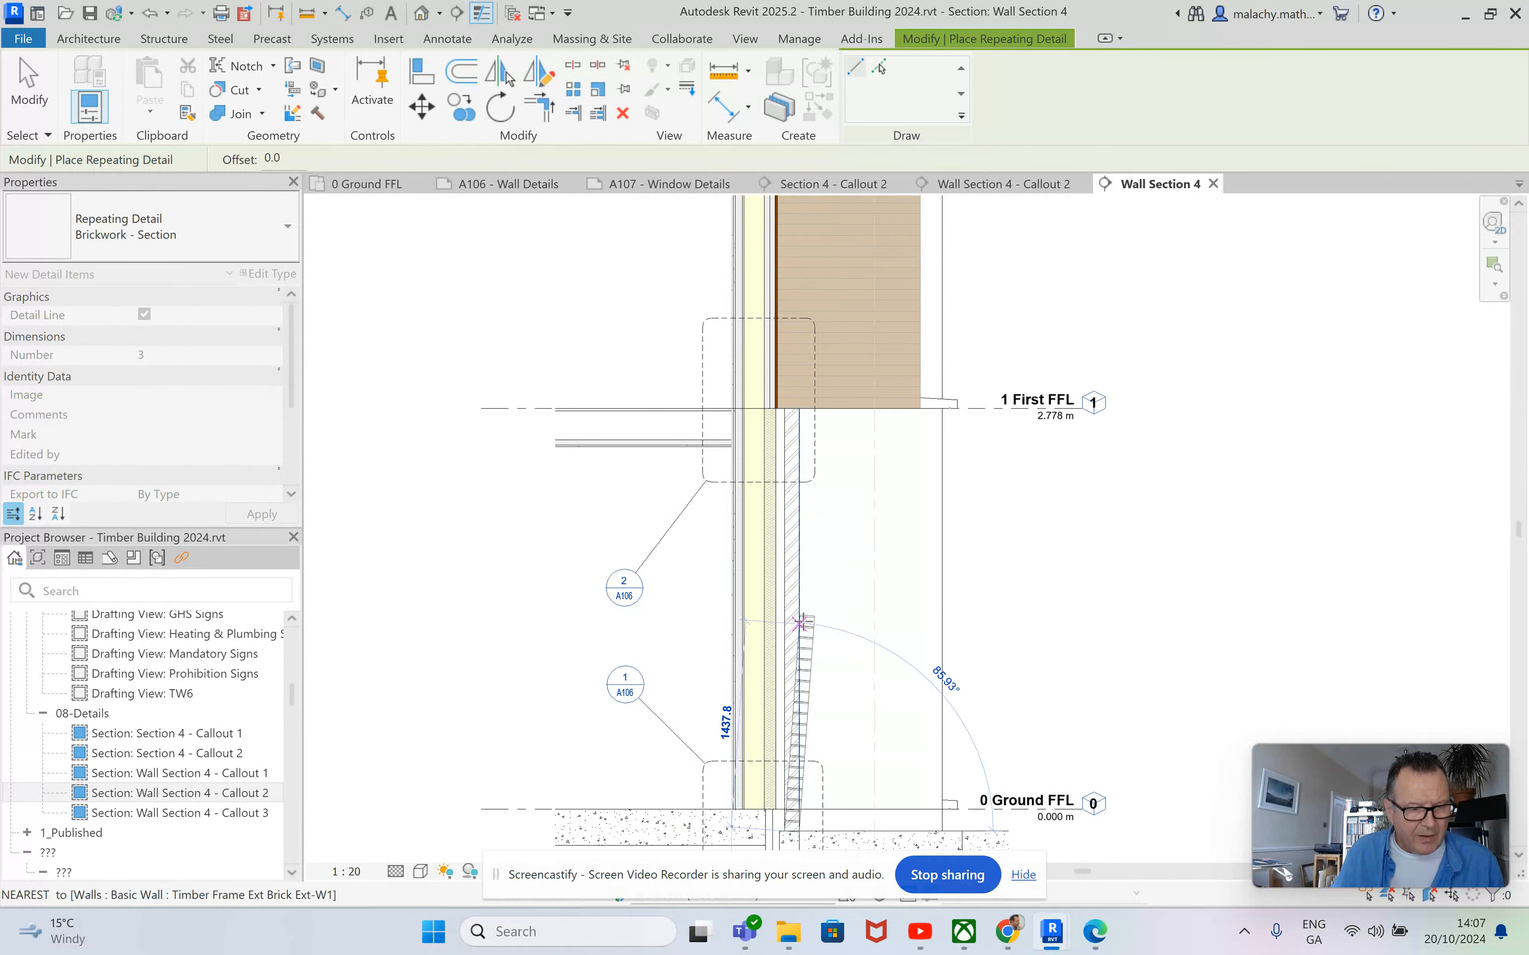
{"action": "scroll", "coordinate": [790, 408], "scroll_direction": "up", "scroll_amount": 2}
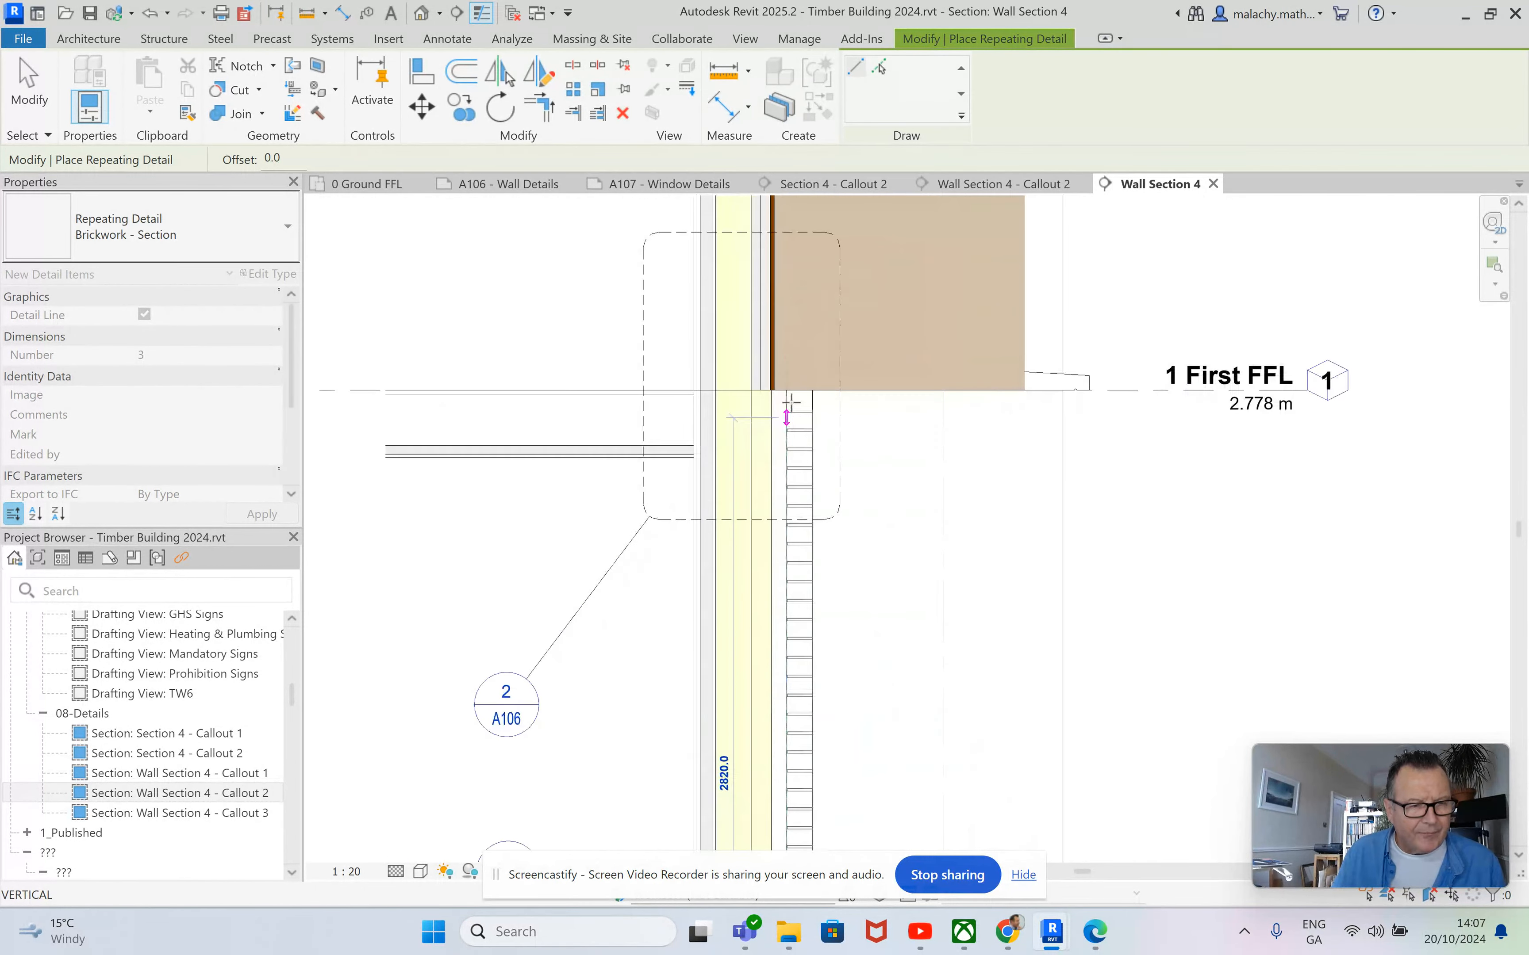
{"action": "scroll", "coordinate": [791, 402], "scroll_direction": "up", "scroll_amount": 2}
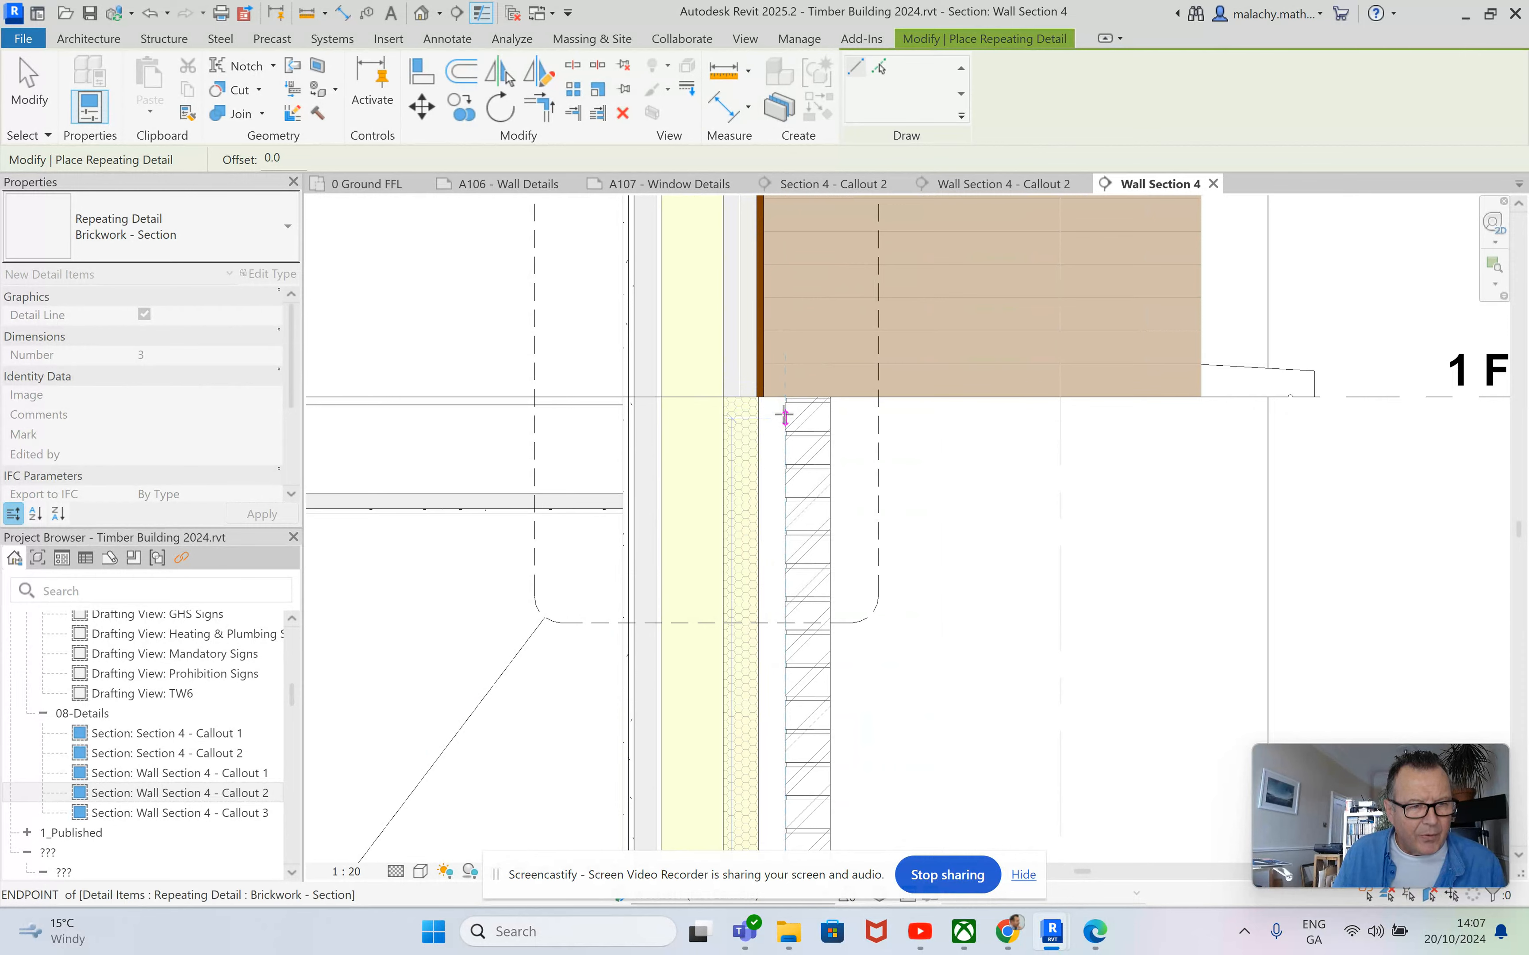
{"action": "left_click", "coordinate": [784, 416]}
{"action": "key", "text": "Escape"}
{"action": "key", "text": "Escape"}
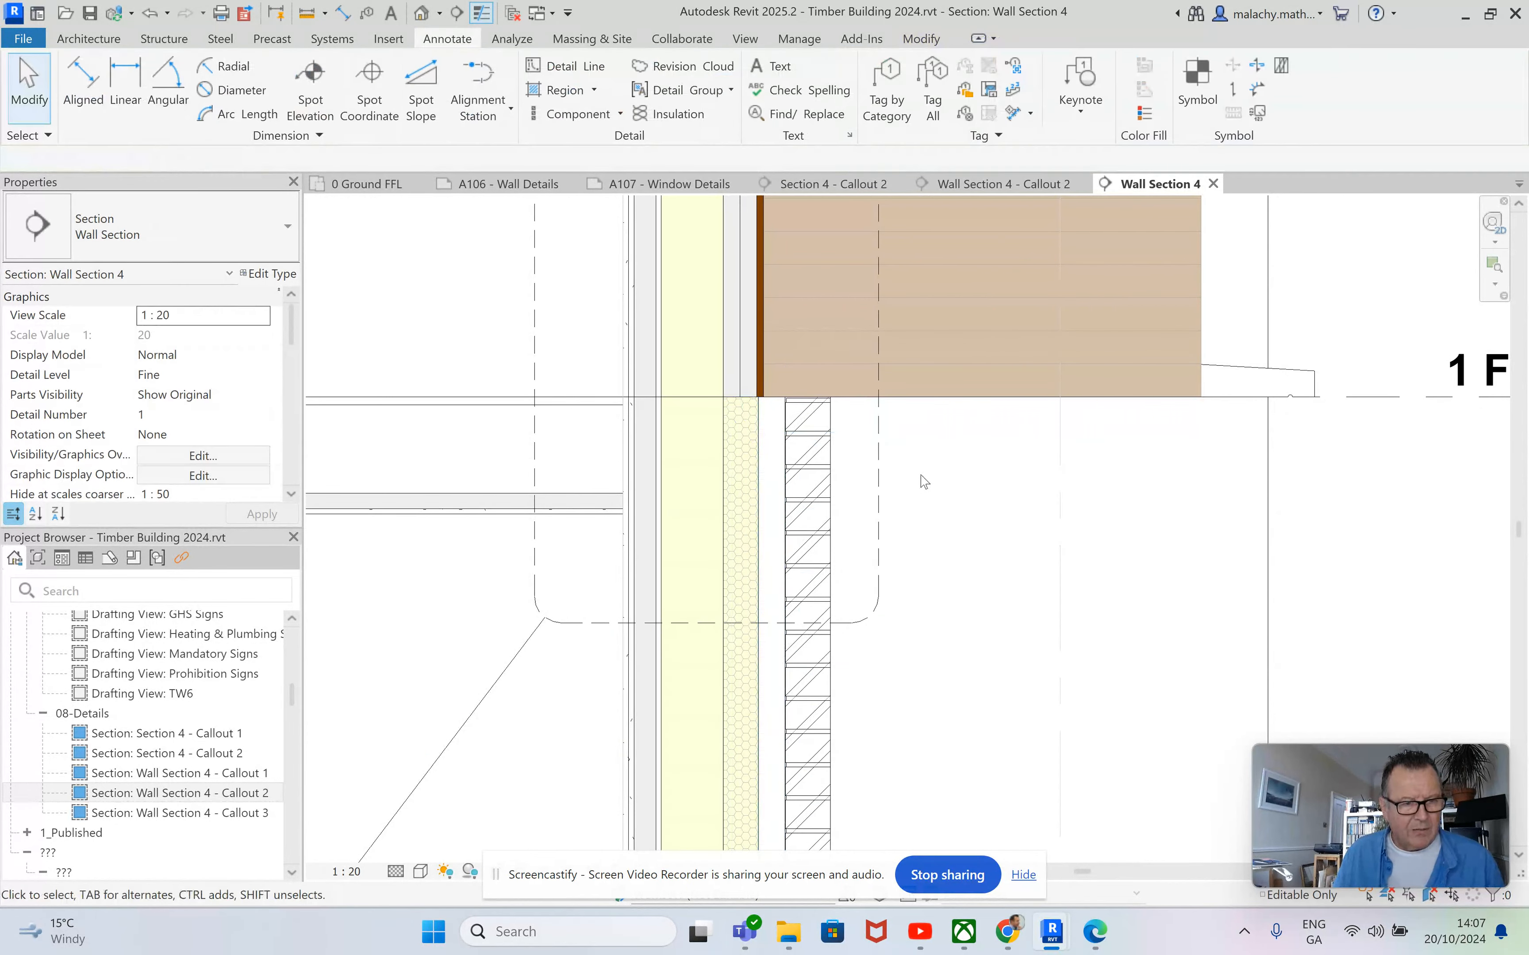
Copy the brickwork repeating detail from Wall Section 4 into Wall Section 4 - Callout 2, aligned to the same place.
{"action": "scroll", "coordinate": [923, 482], "scroll_direction": "down", "scroll_amount": 2}
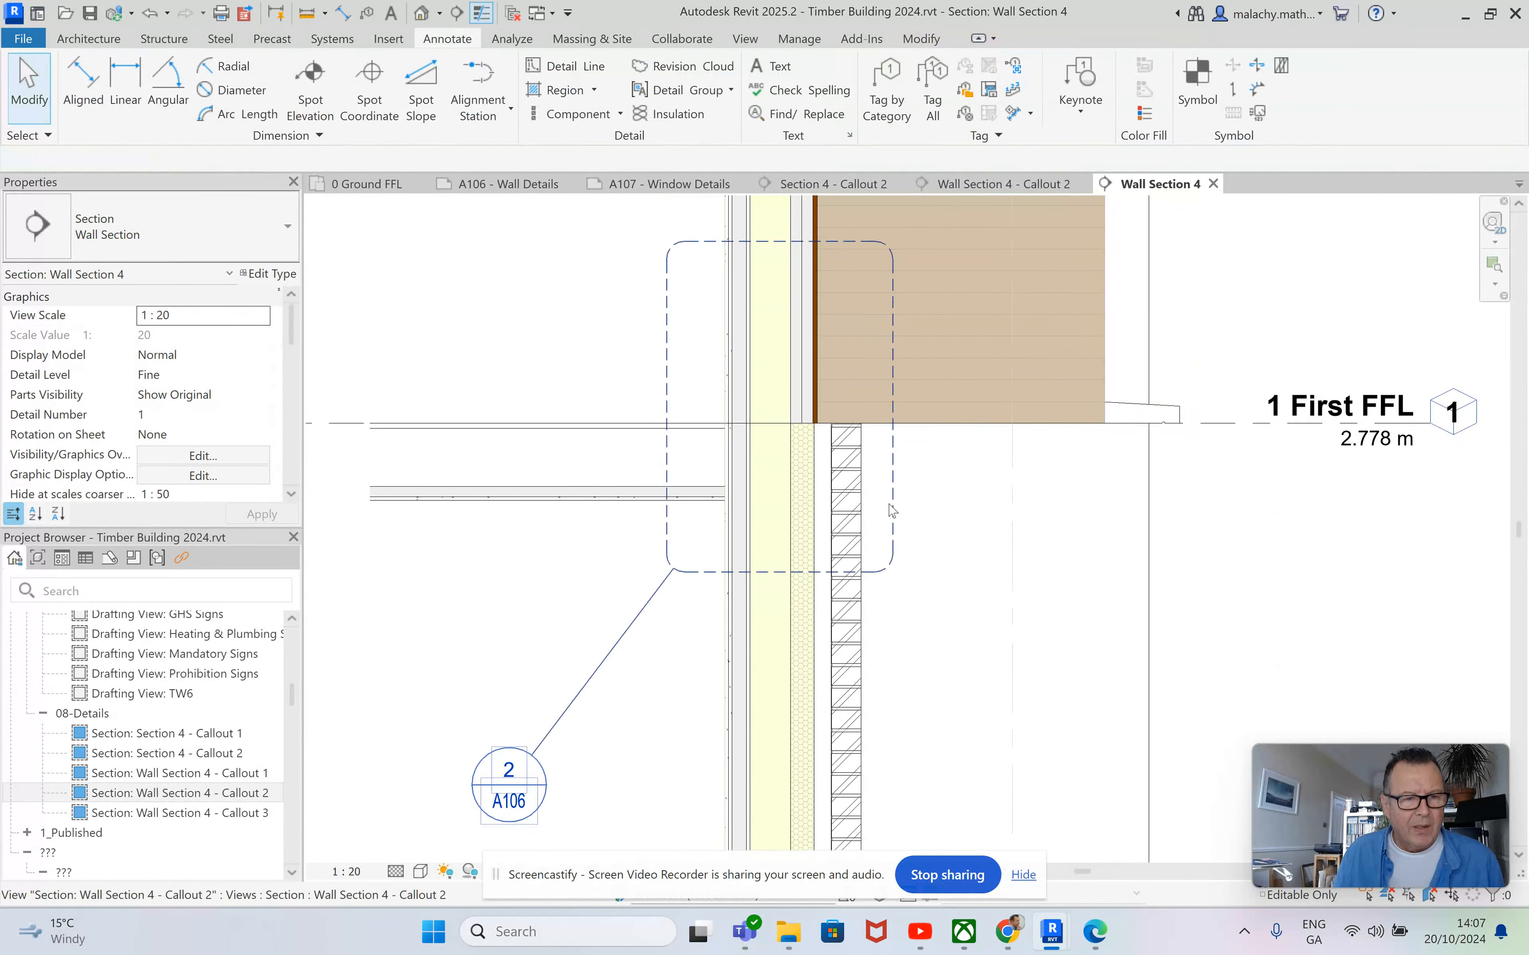
{"action": "left_click", "coordinate": [840, 518]}
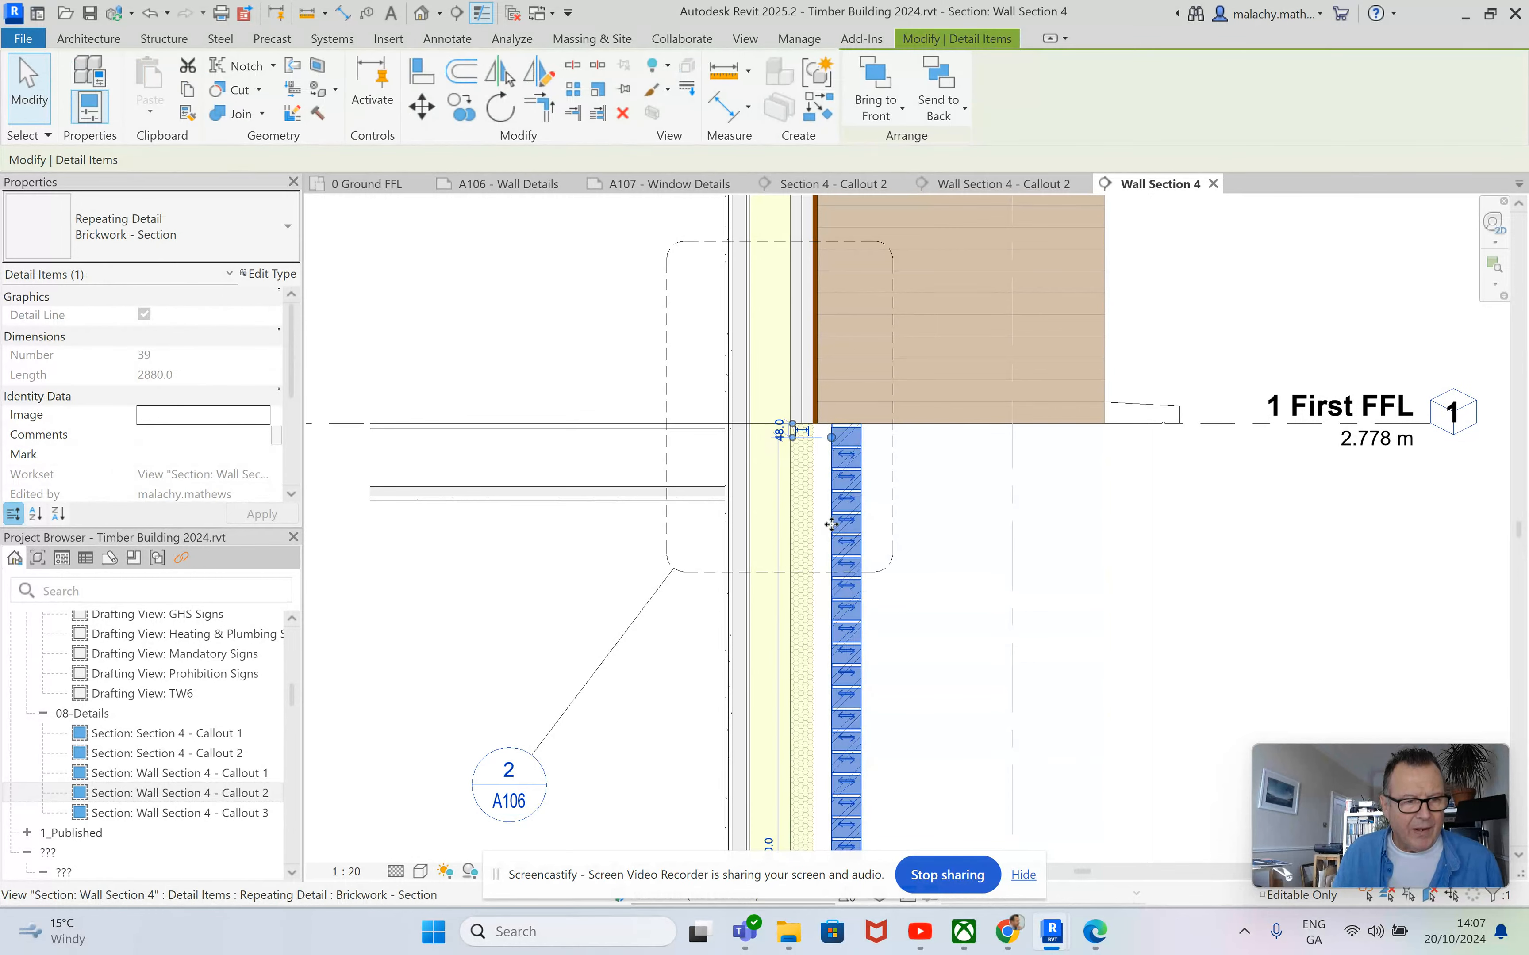
{"action": "left_click", "coordinate": [187, 89]}
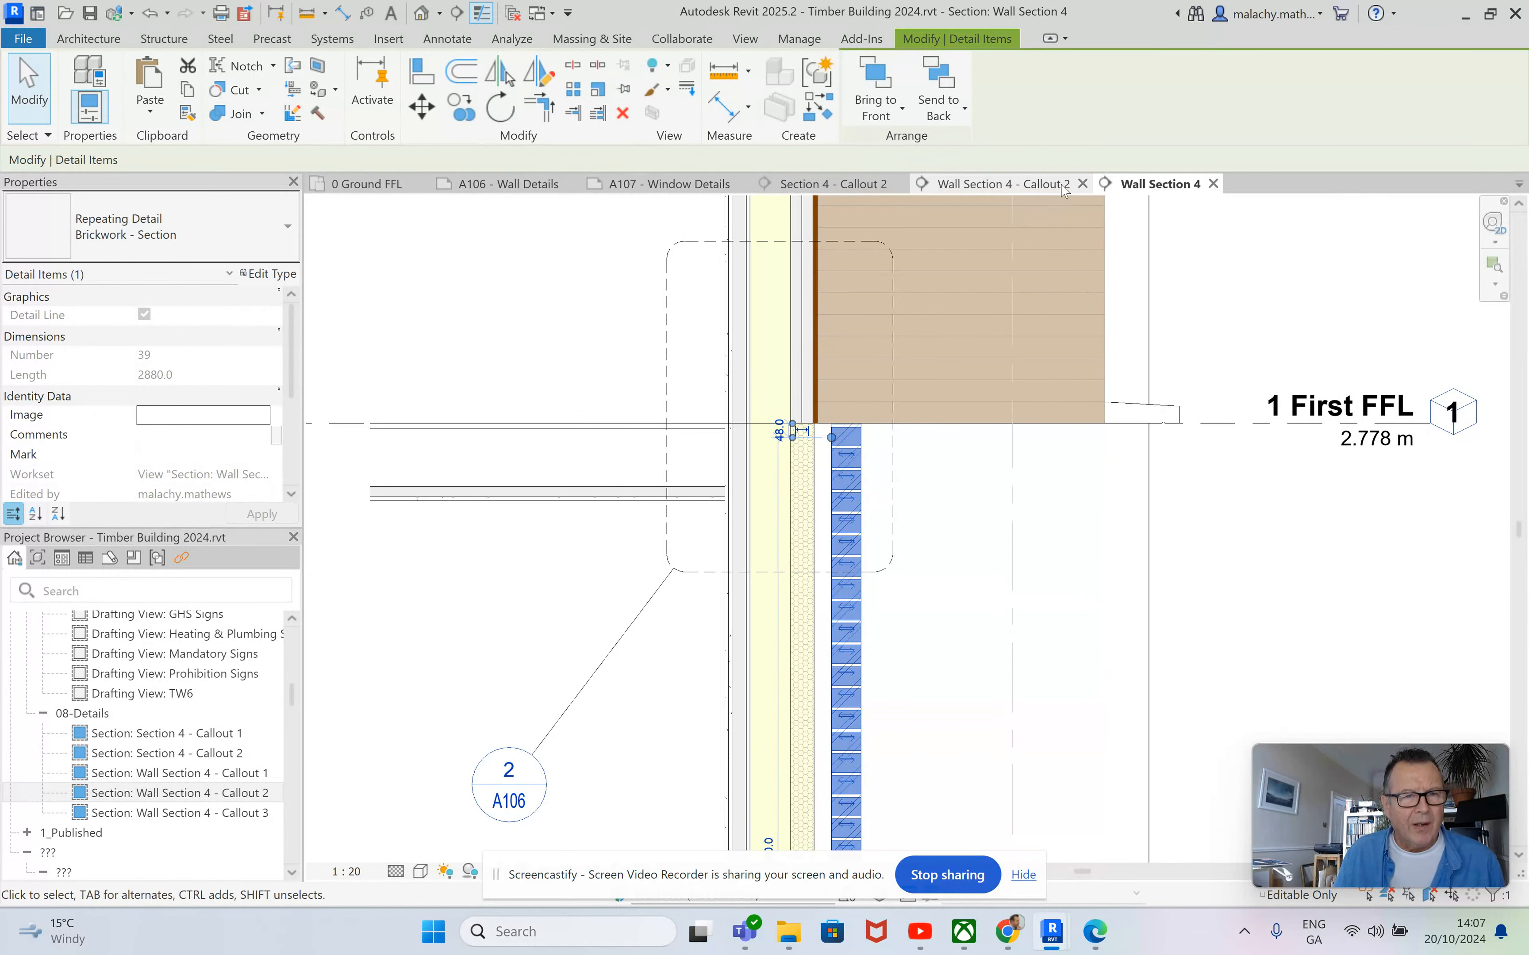
{"action": "left_click", "coordinate": [1028, 187]}
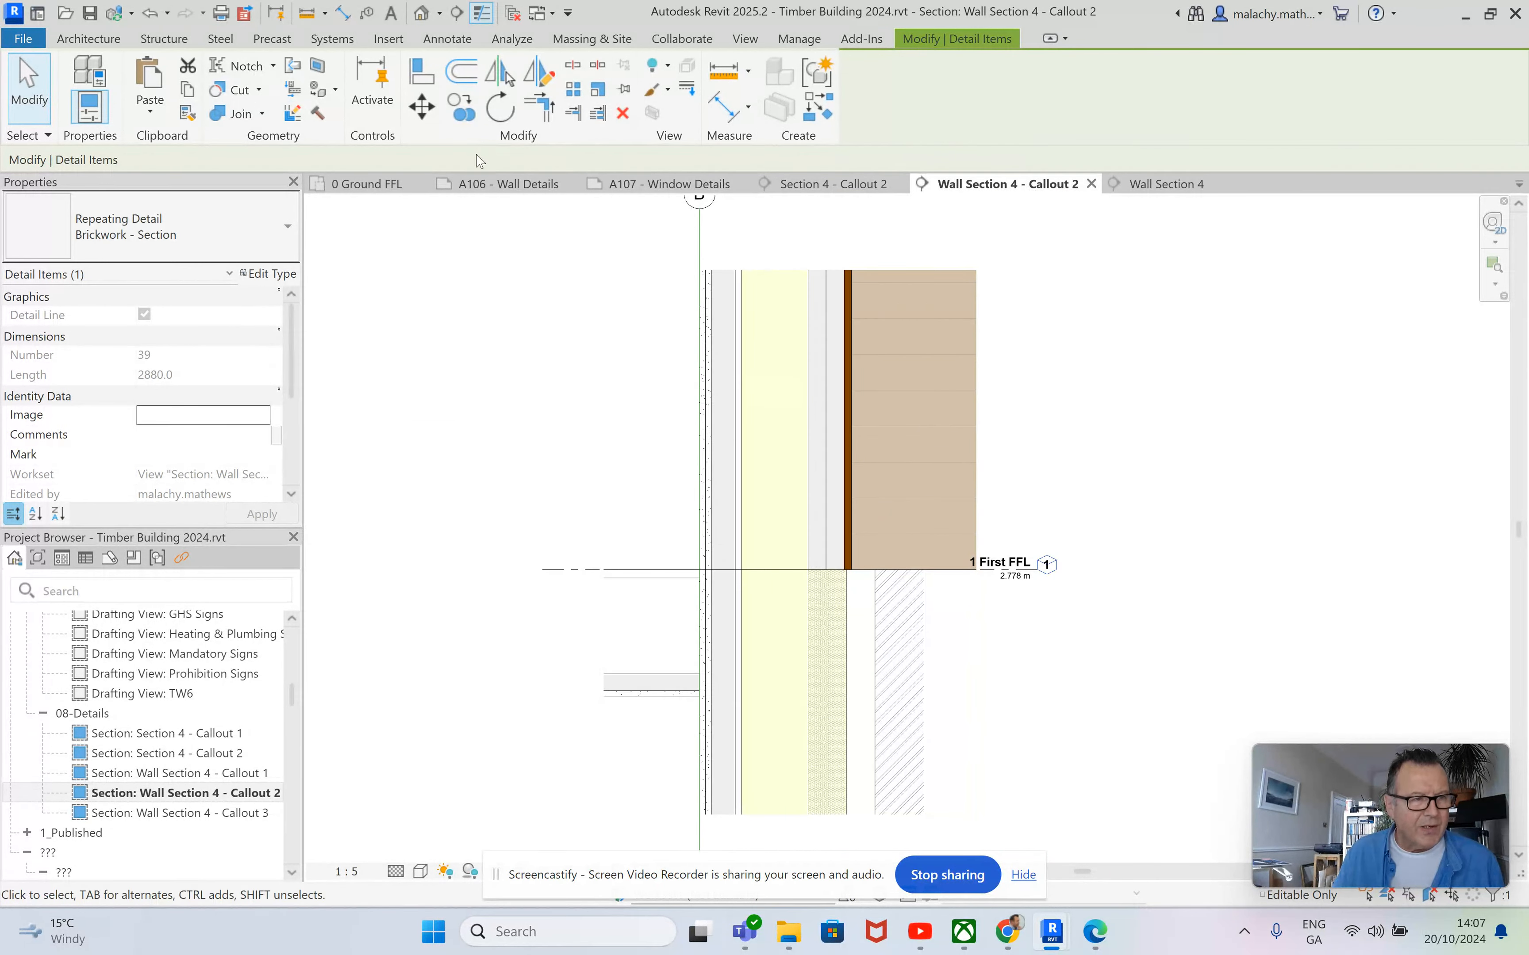
{"action": "left_click", "coordinate": [151, 112]}
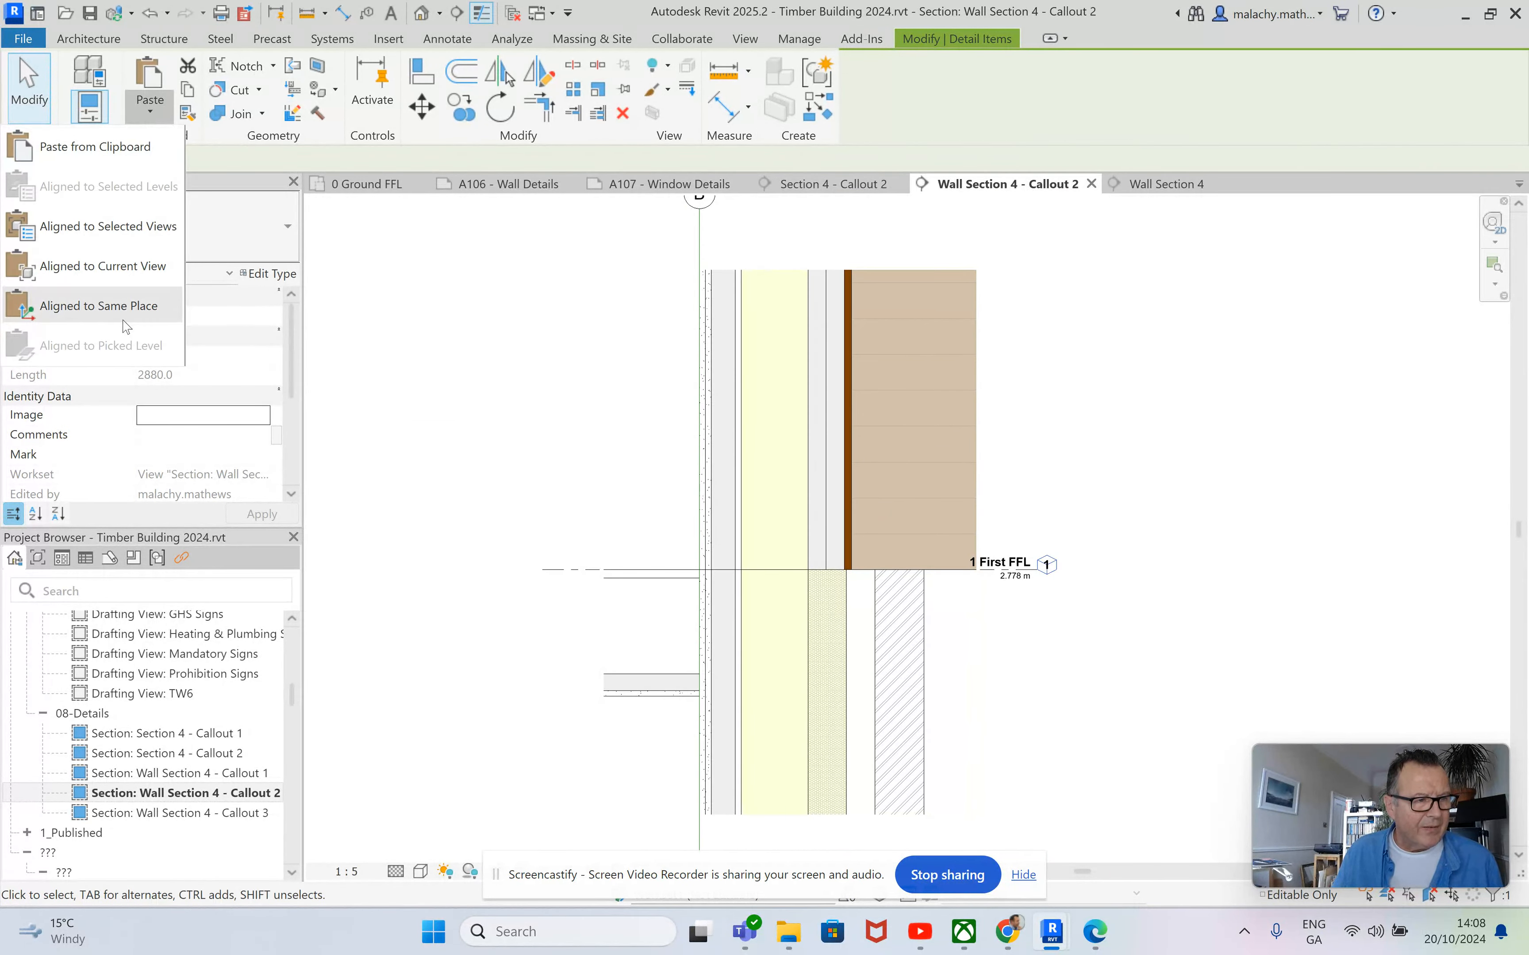
{"action": "left_click", "coordinate": [98, 305]}
{"action": "left_click", "coordinate": [1020, 677]}
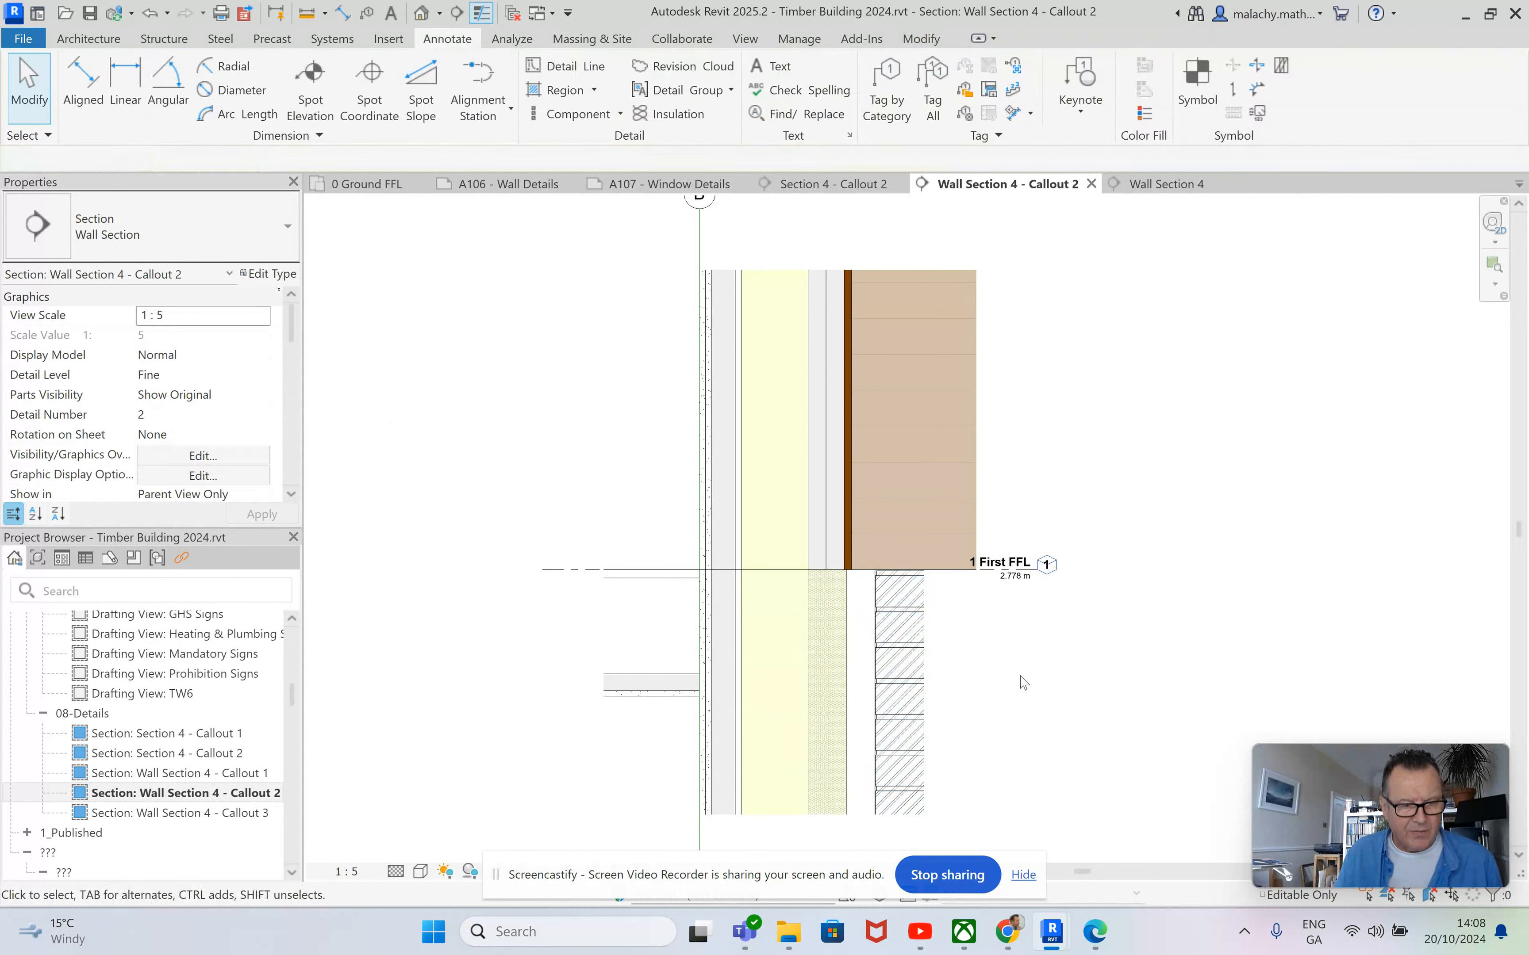
Draw 140 mm wide batt insulation centred in the yellow stud layer over the full height of the callout.
{"action": "scroll", "coordinate": [979, 657], "scroll_direction": "up", "scroll_amount": 1}
{"action": "scroll", "coordinate": [960, 635], "scroll_direction": "down", "scroll_amount": 1}
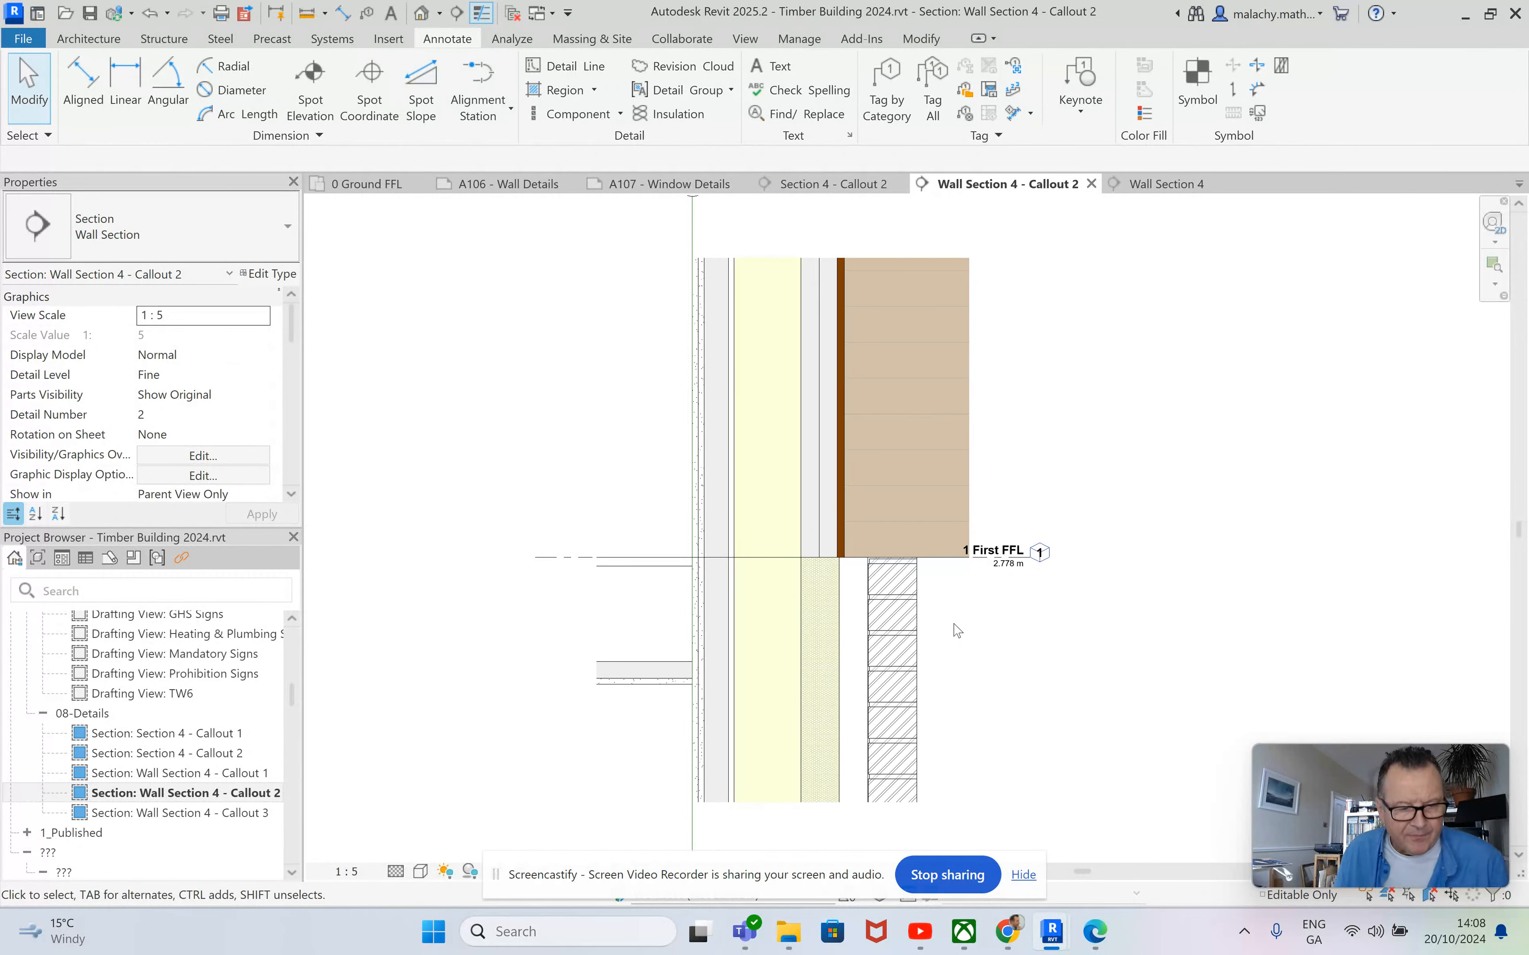
{"action": "scroll", "coordinate": [957, 630], "scroll_direction": "down", "scroll_amount": 1}
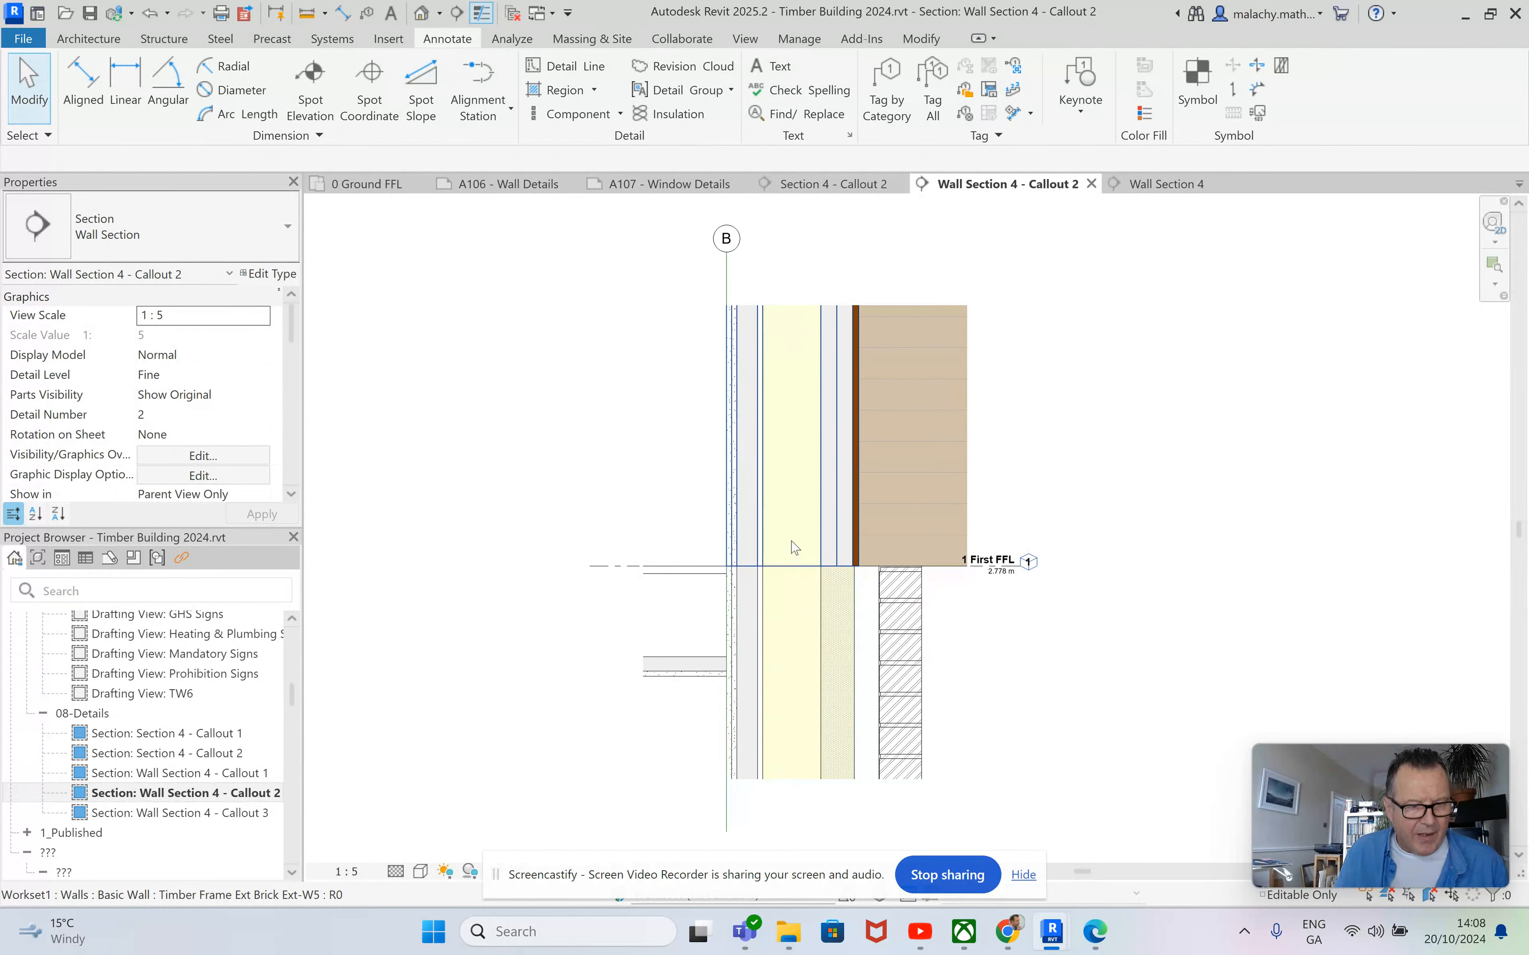
{"action": "scroll", "coordinate": [836, 613], "scroll_direction": "up", "scroll_amount": 8}
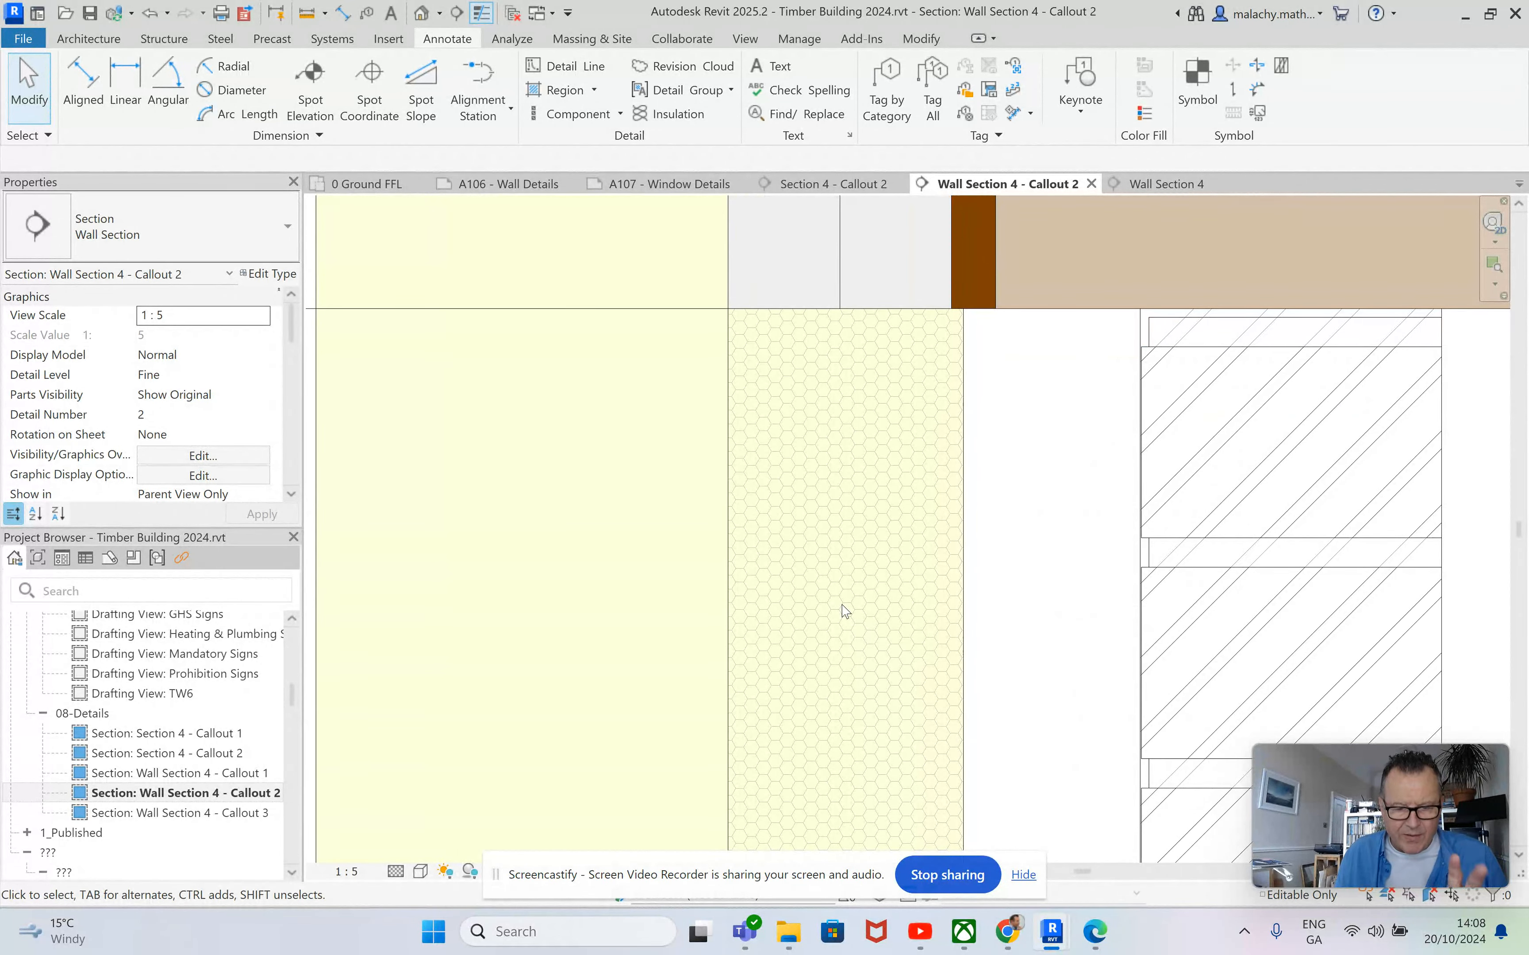
{"action": "scroll", "coordinate": [845, 611], "scroll_direction": "down", "scroll_amount": 6}
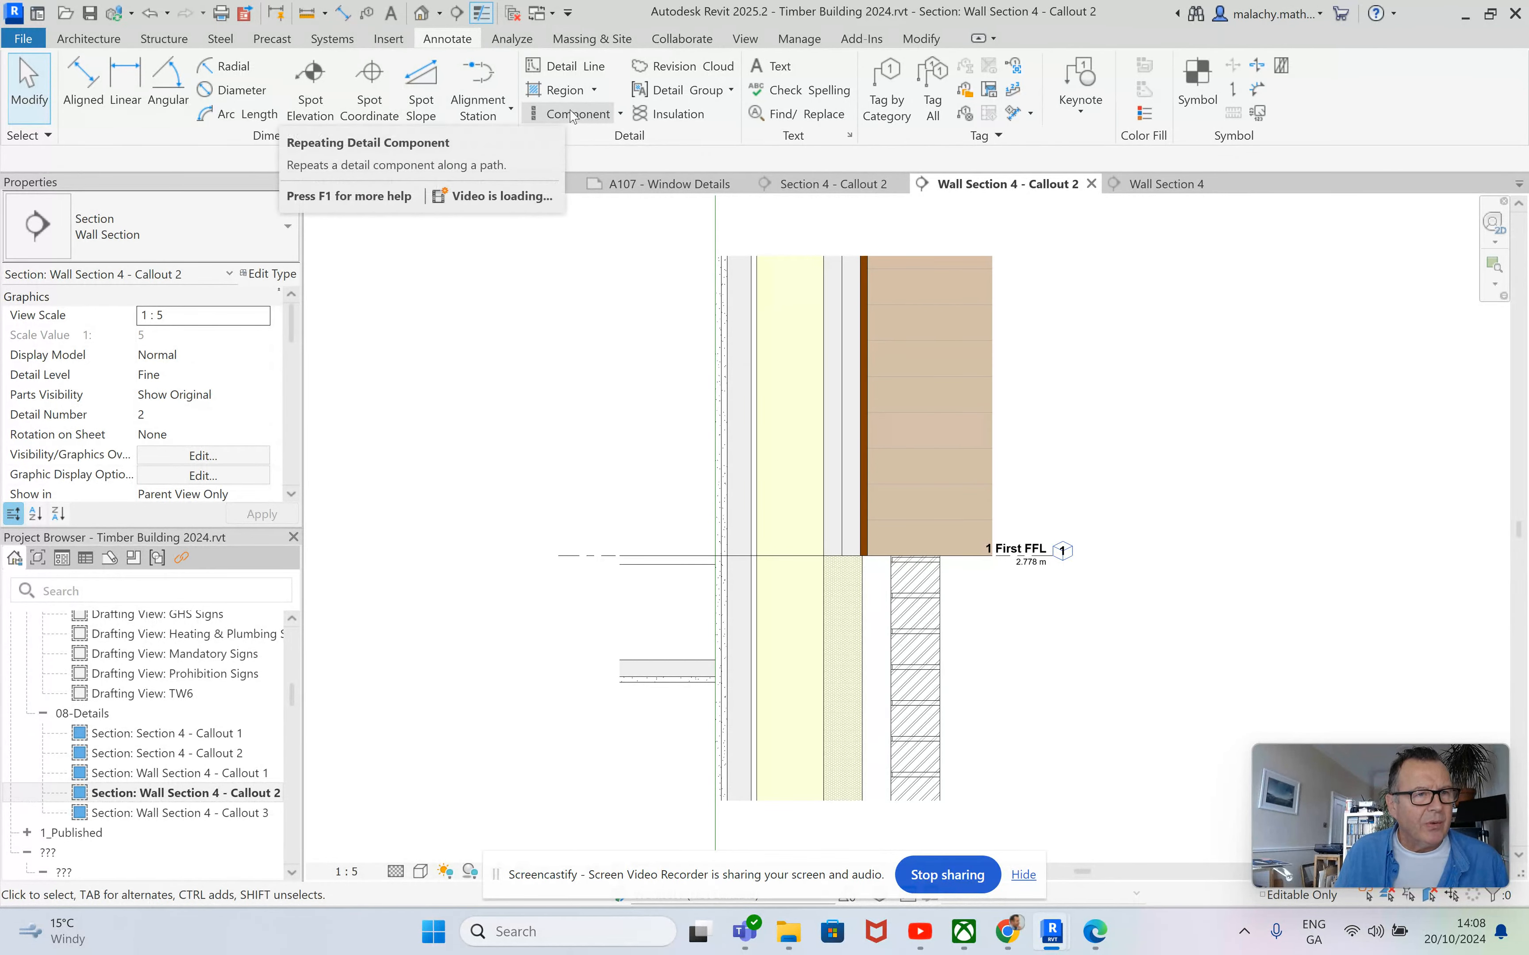
{"action": "left_click", "coordinate": [669, 114]}
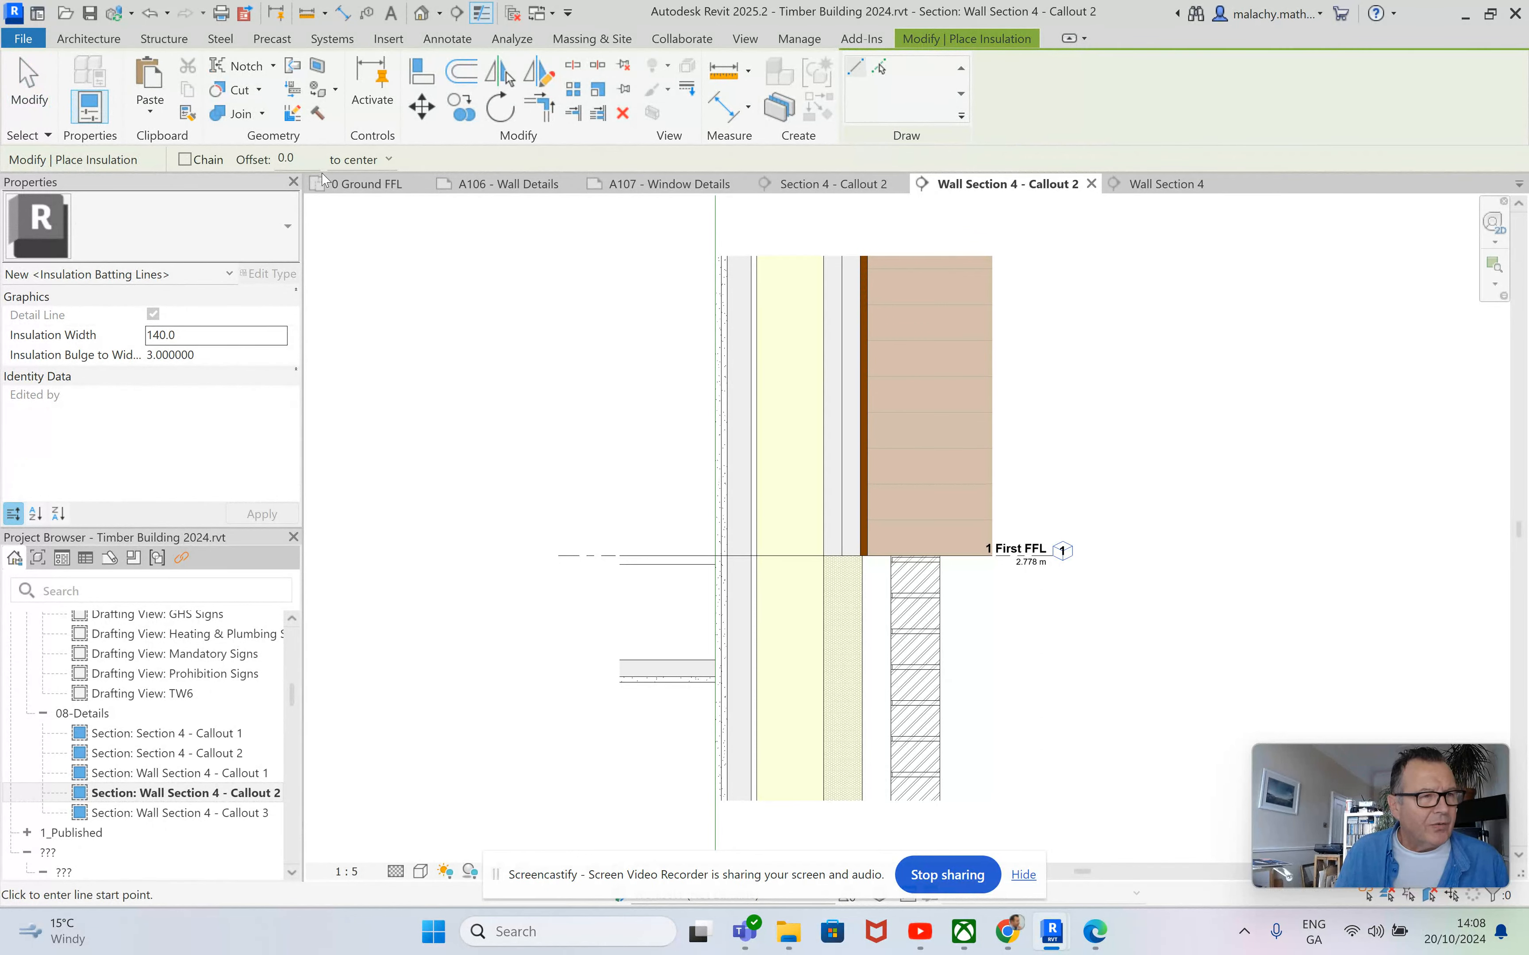
{"action": "left_click", "coordinate": [786, 805]}
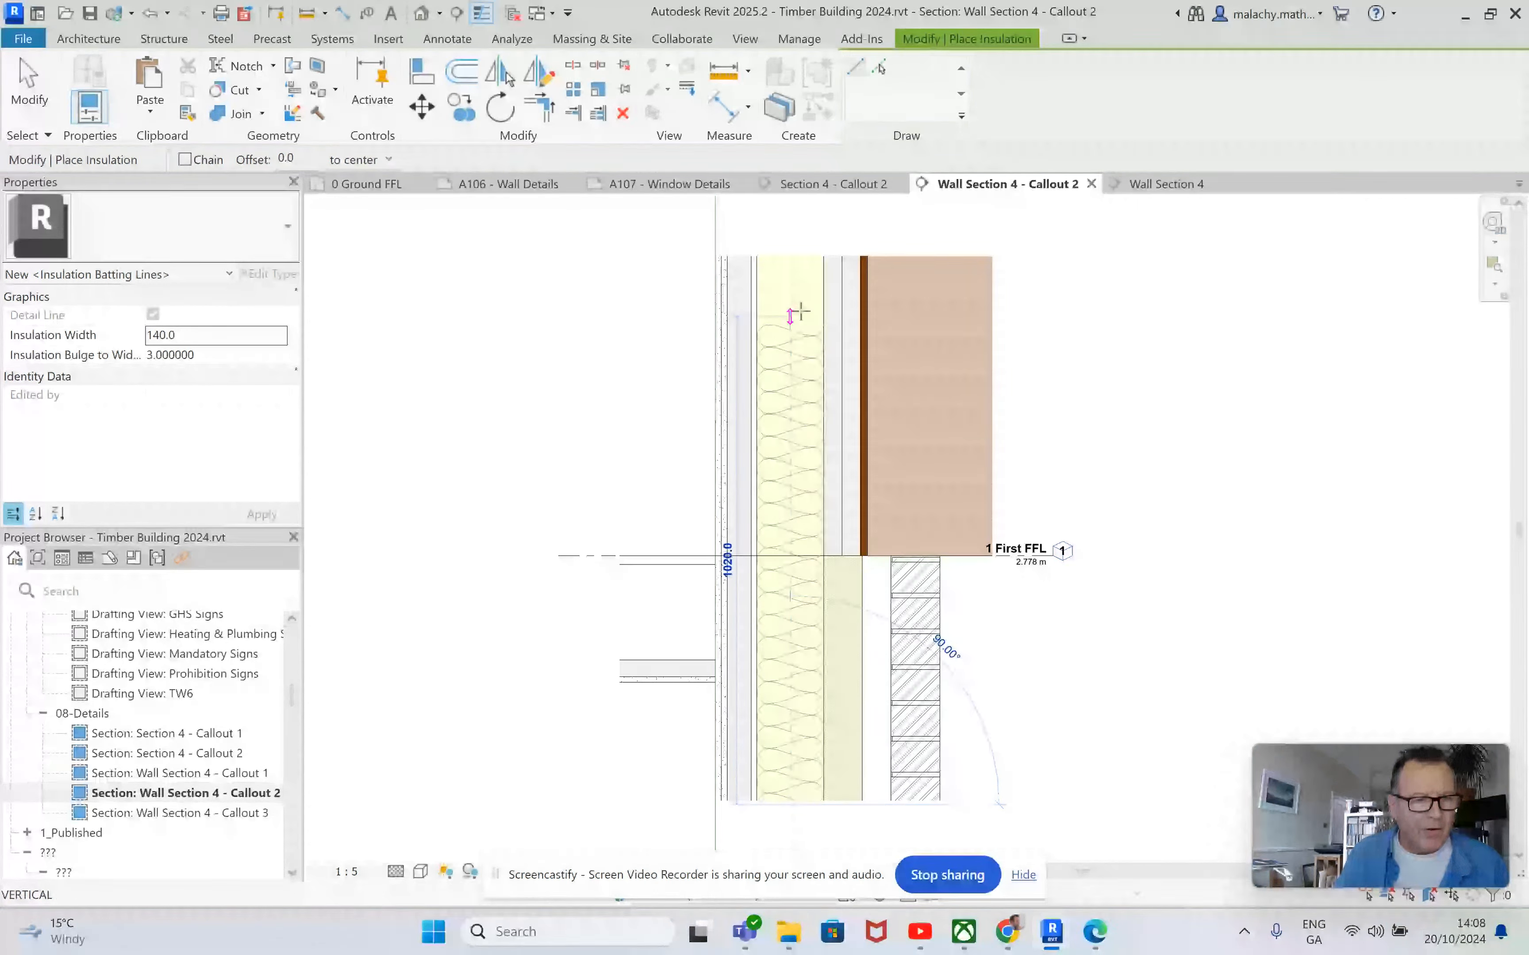
{"action": "left_click", "coordinate": [790, 259]}
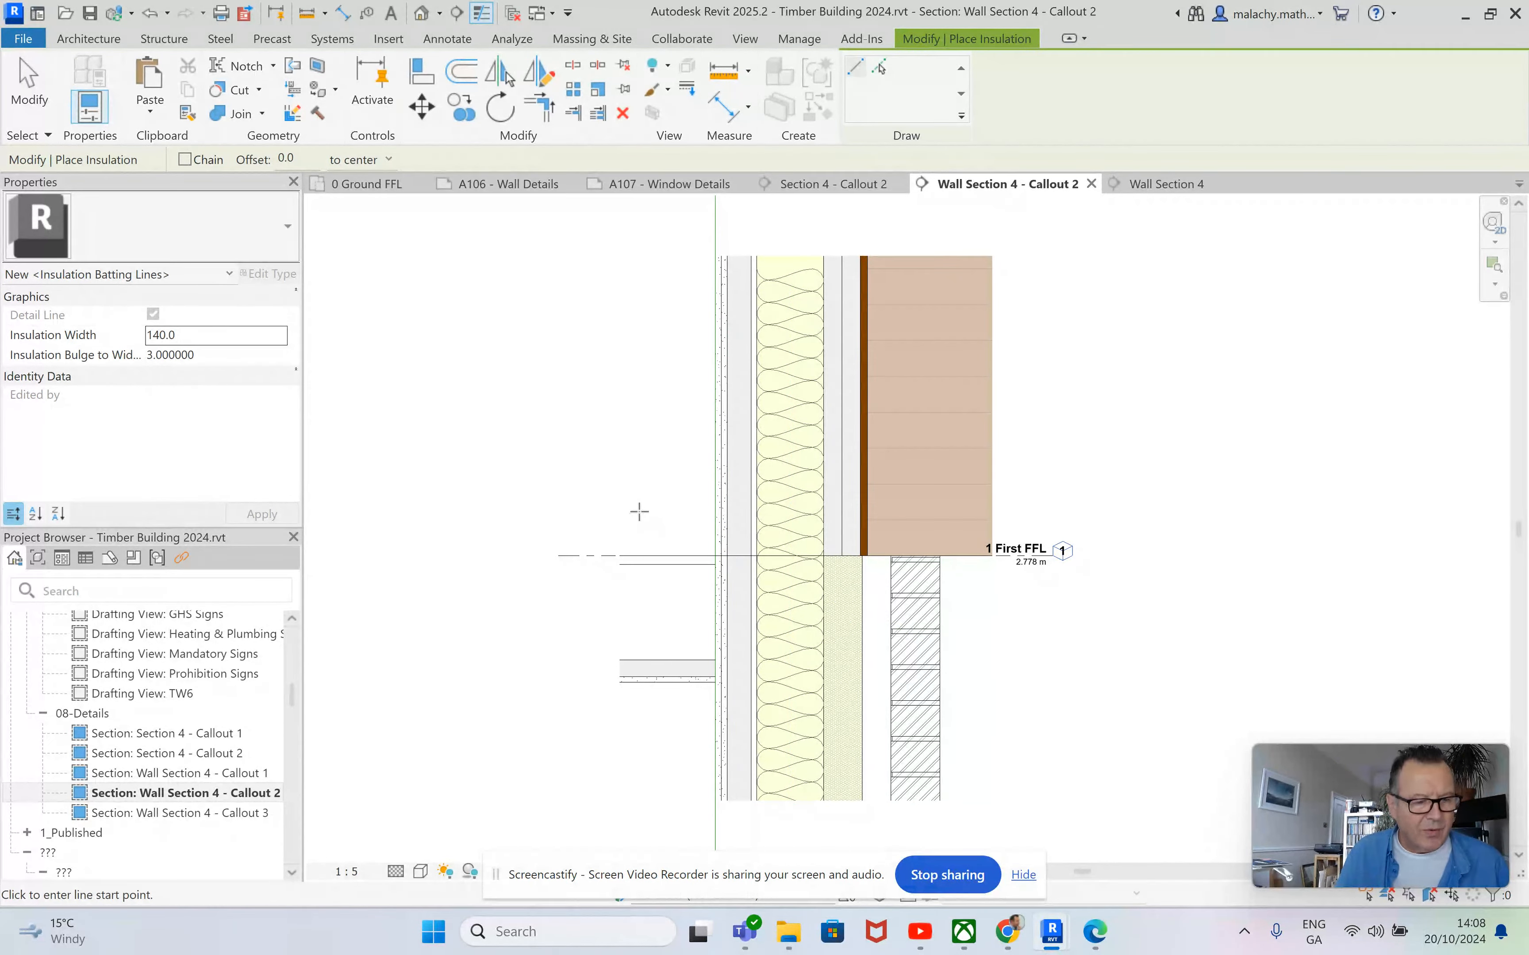
{"action": "key", "text": "Escape"}
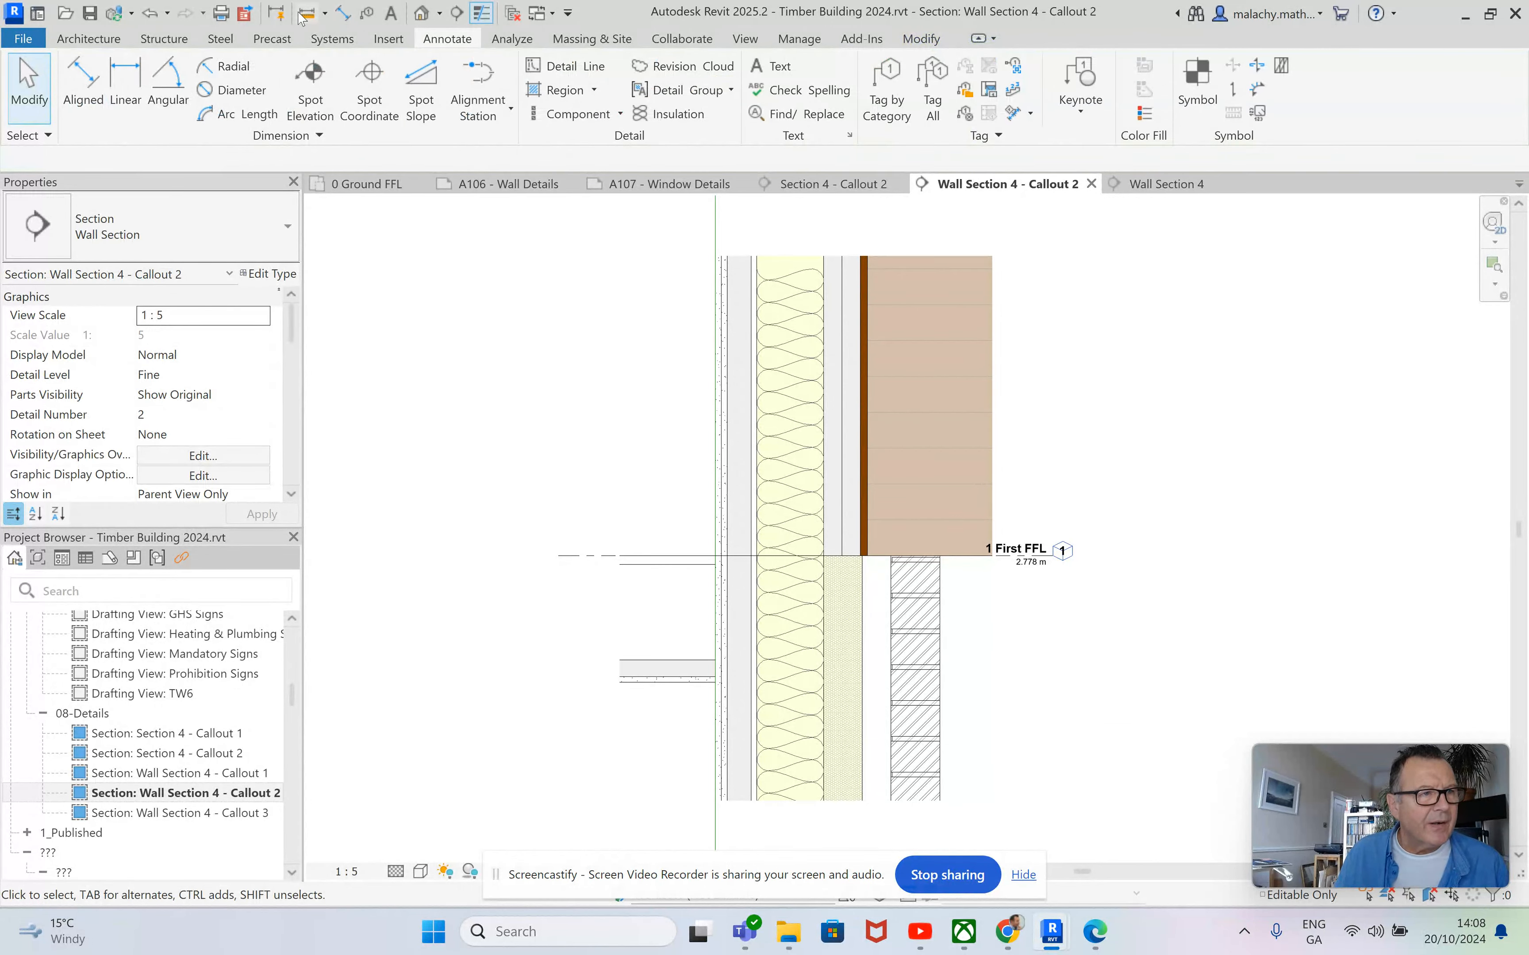
{"action": "left_click", "coordinate": [307, 13]}
{"action": "scroll", "coordinate": [803, 622], "scroll_direction": "up", "scroll_amount": 2}
{"action": "left_click", "coordinate": [670, 591]}
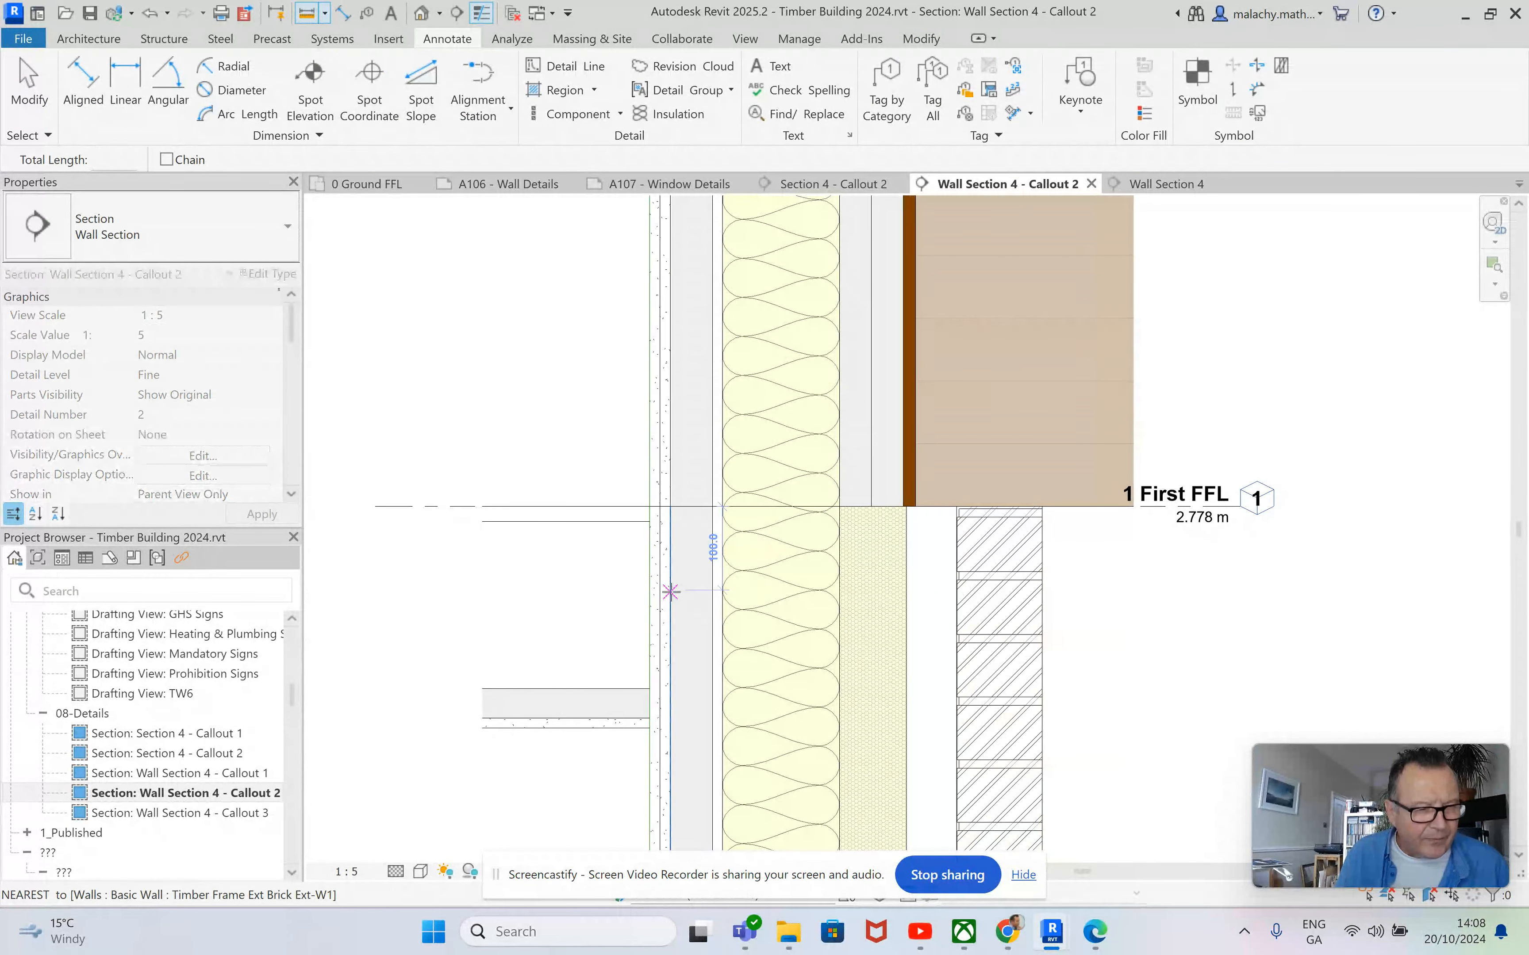
{"action": "key", "text": "Escape"}
{"action": "key", "text": "Escape"}
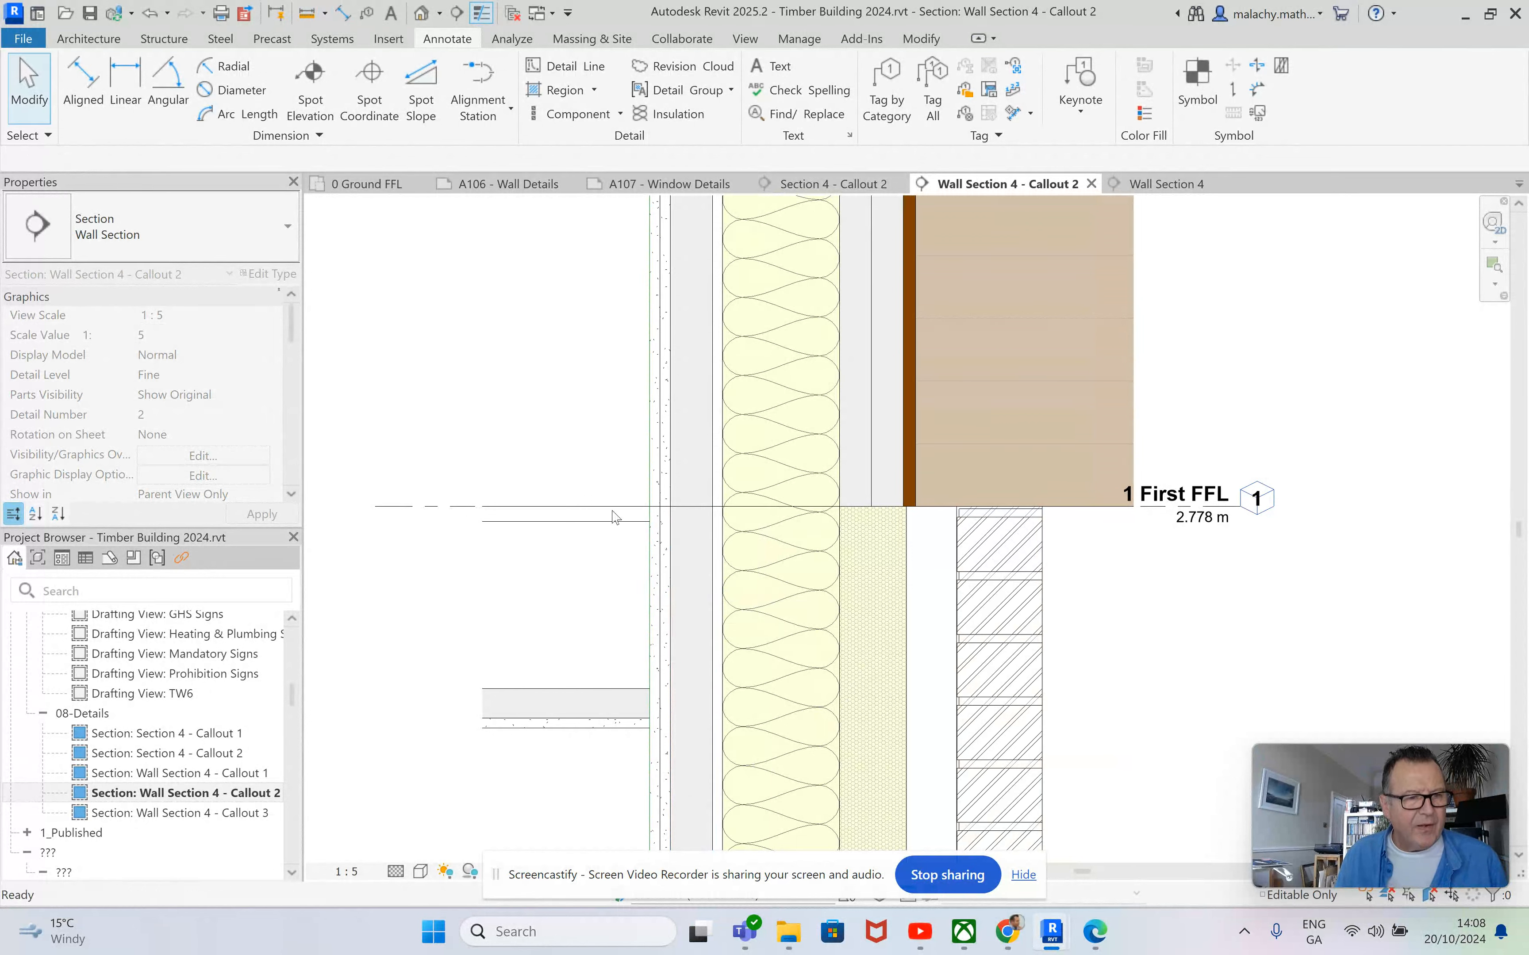
Draw 50 mm wide batt insulation centred in the narrow inner layer behind the plasterboard over the full height of the callout.
{"action": "left_click", "coordinate": [670, 114]}
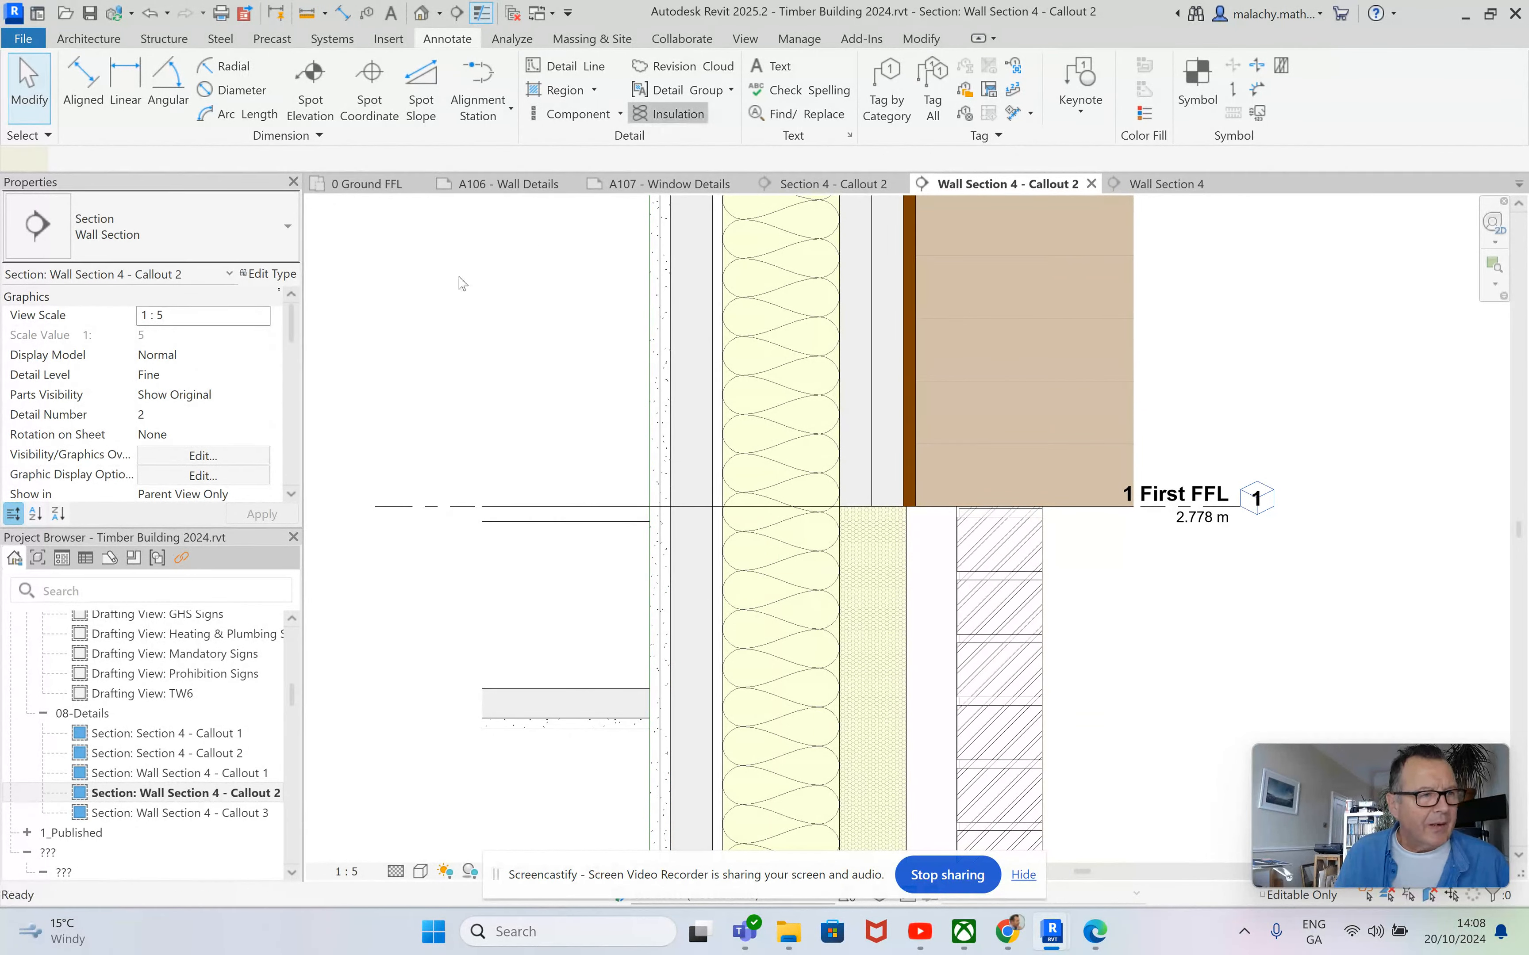
{"action": "left_click", "coordinate": [203, 337]}
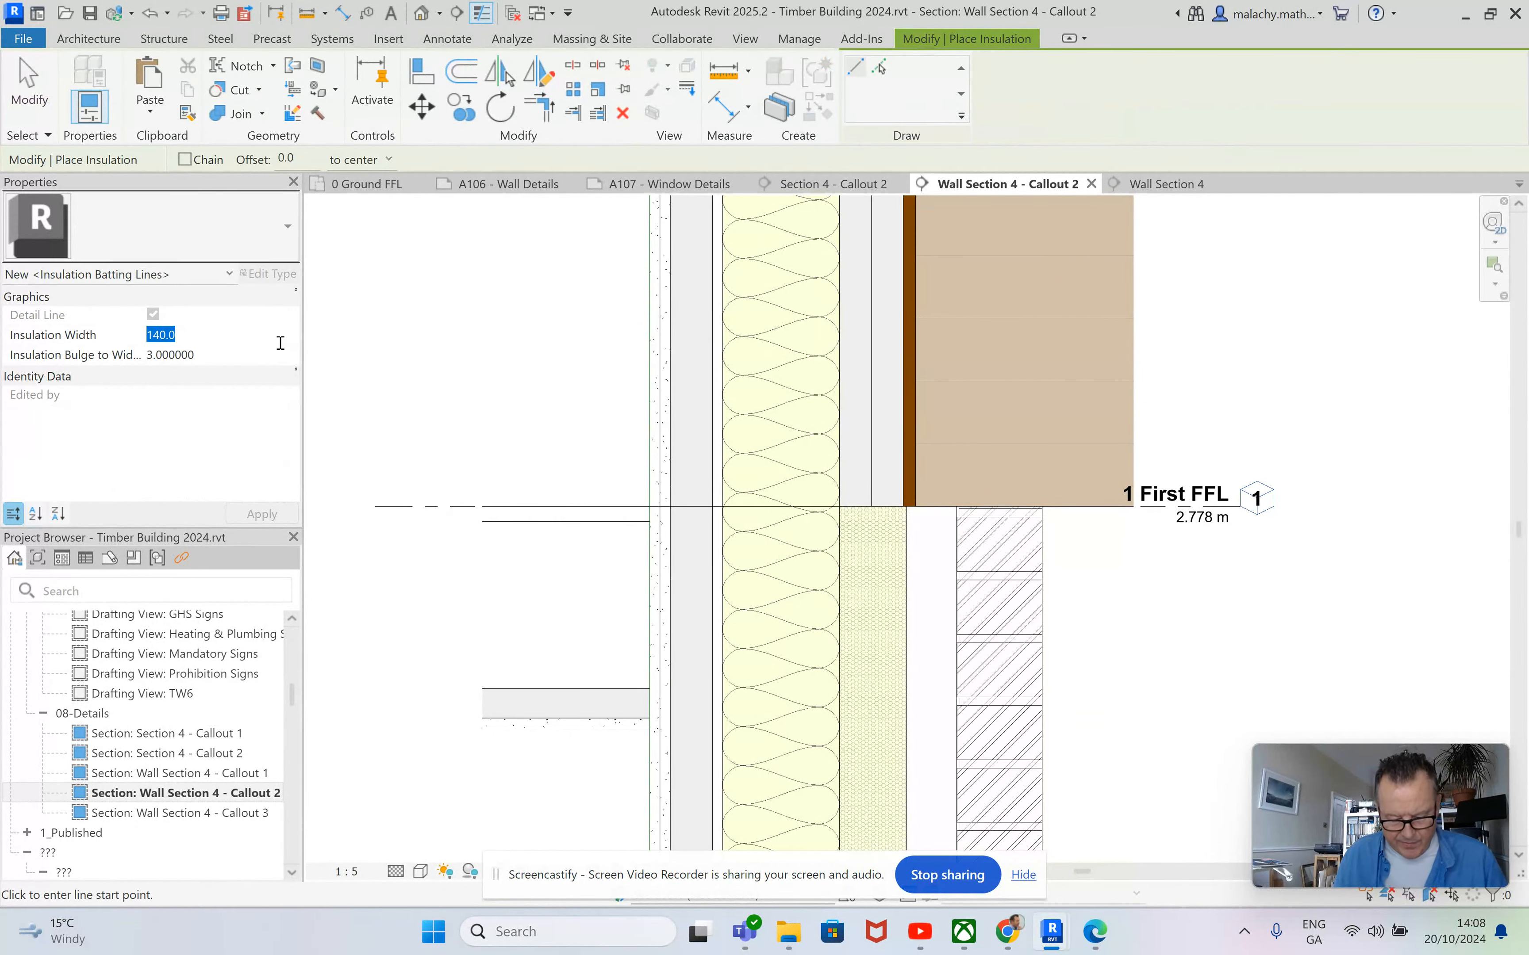
{"action": "type", "text": "50"}
{"action": "scroll", "coordinate": [684, 677], "scroll_direction": "down", "scroll_amount": 2}
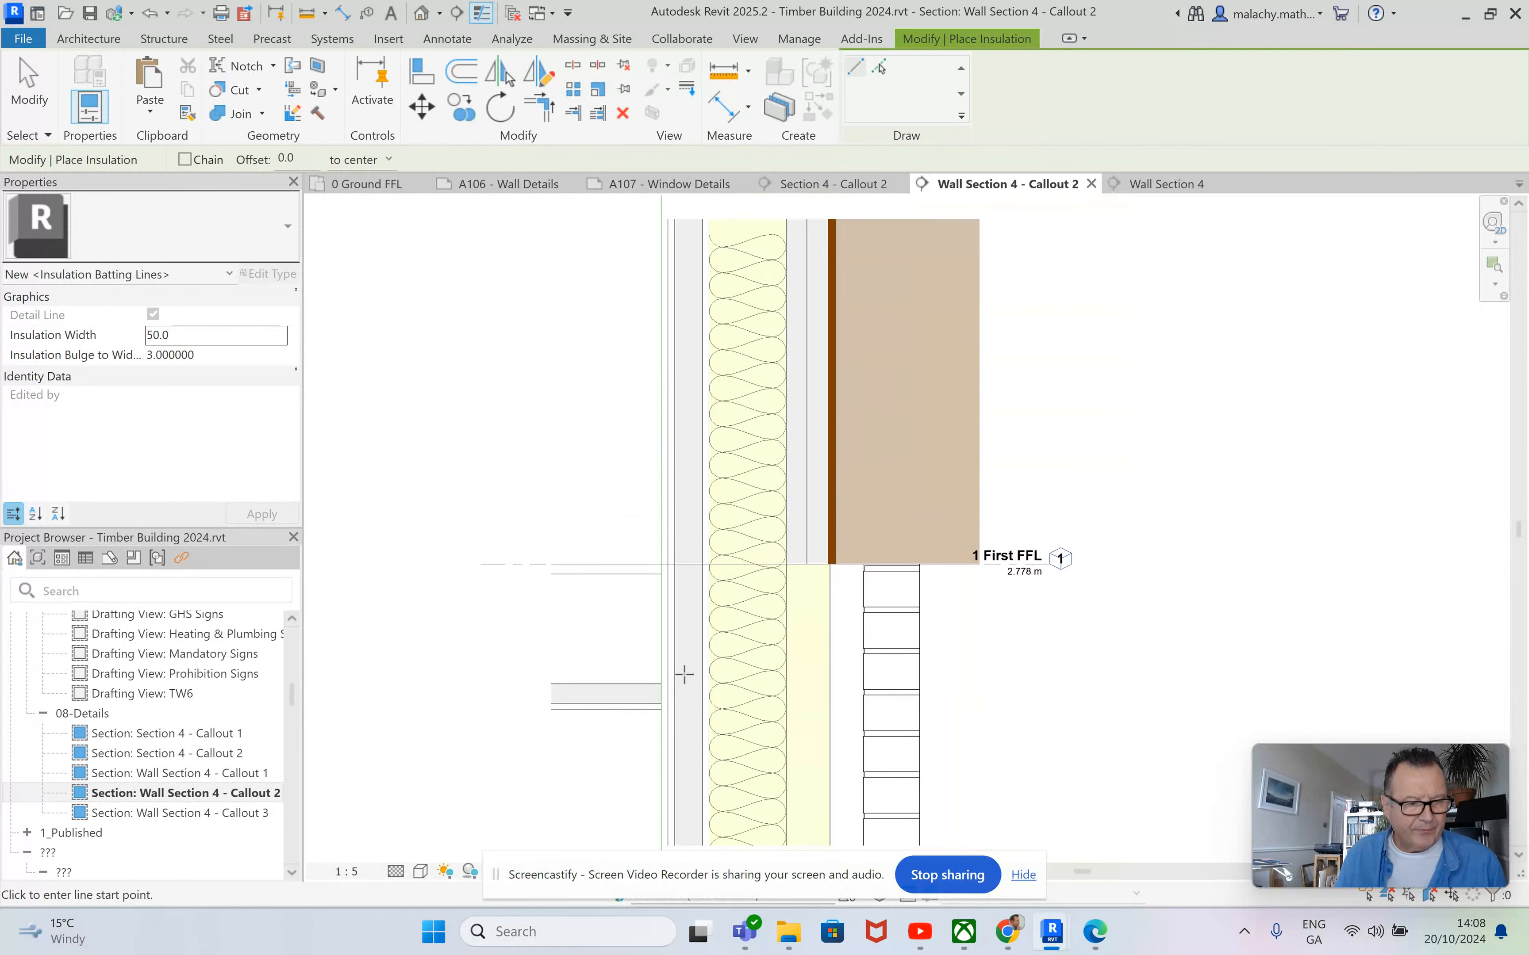
{"action": "left_click", "coordinate": [685, 805]}
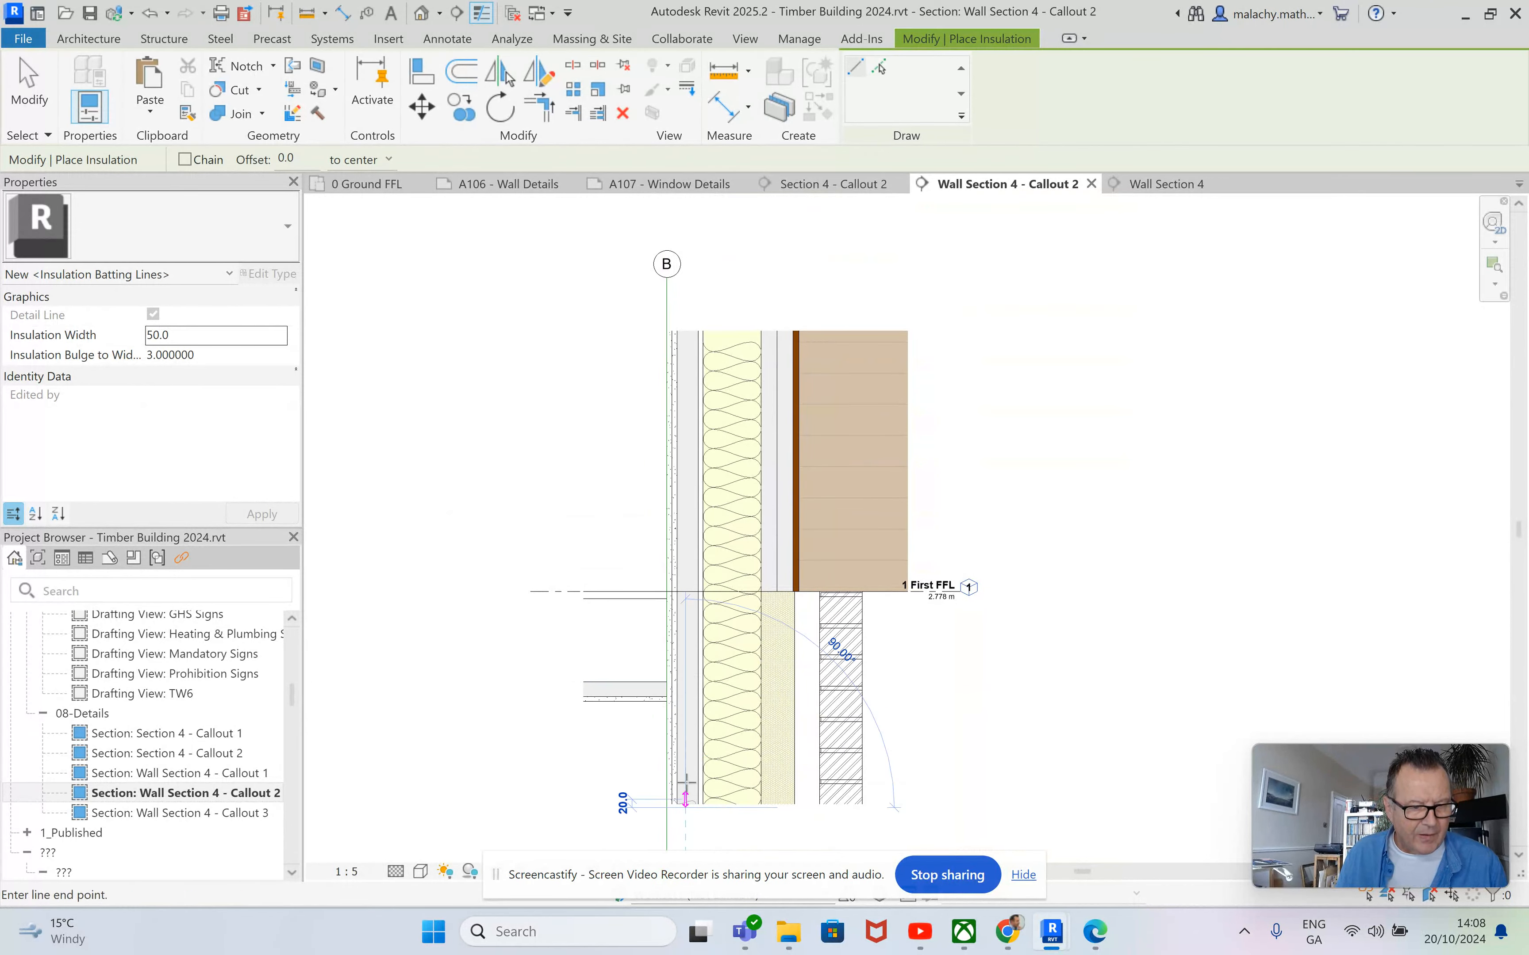
{"action": "left_click", "coordinate": [685, 333]}
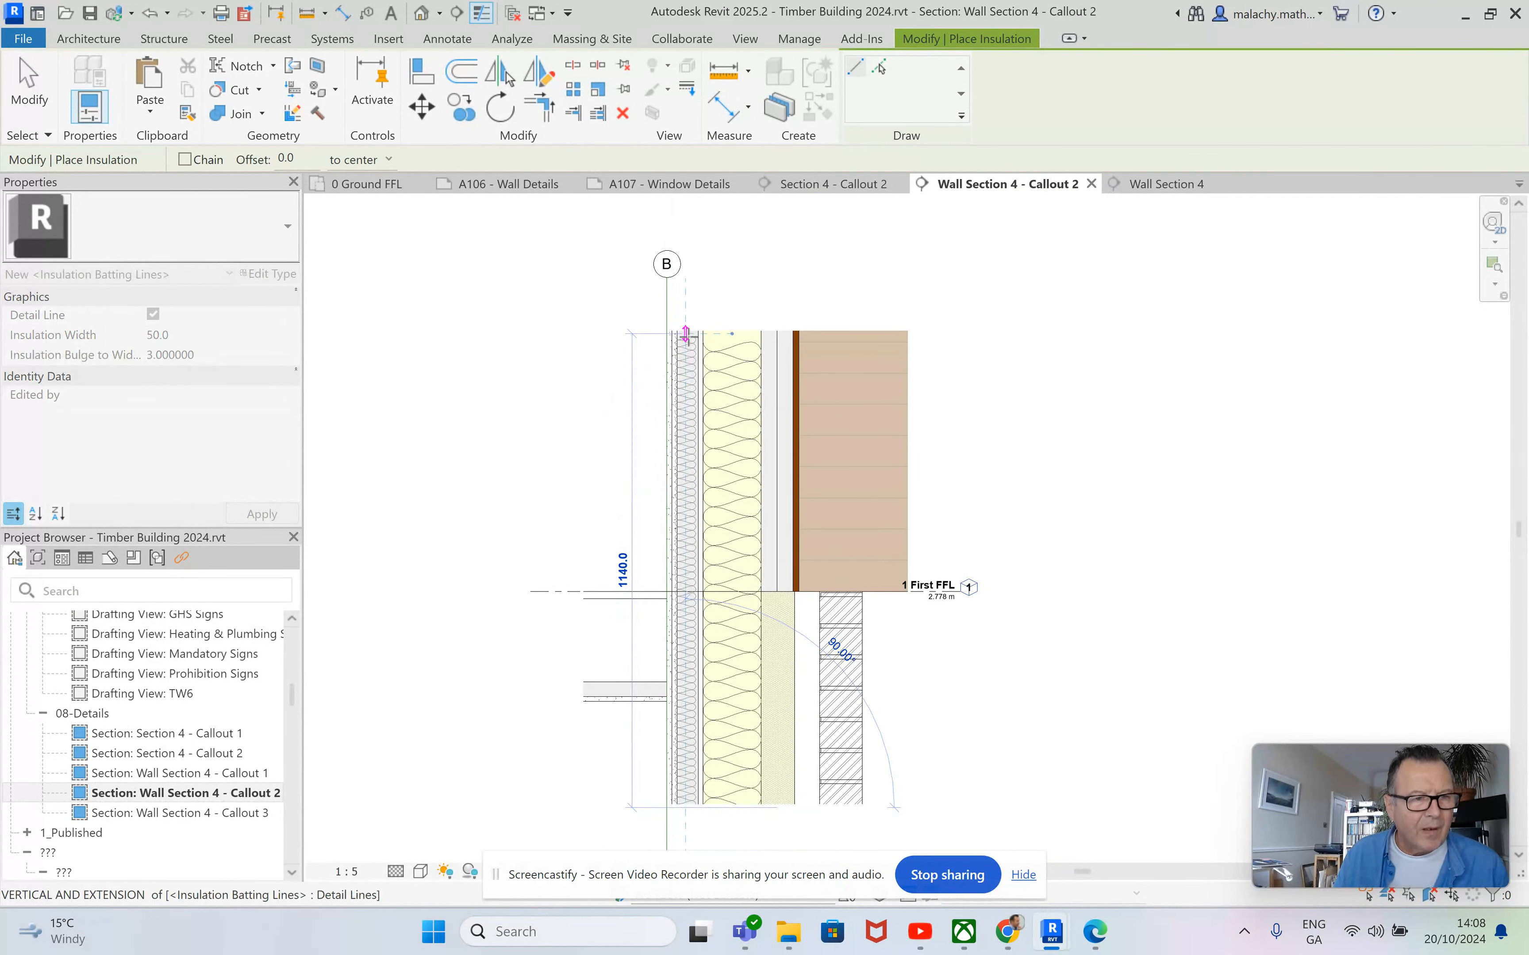
{"action": "key", "text": "Escape"}
{"action": "key", "text": "Escape"}
Raise the base of the upper wall's timber cladding layer about 64 mm above 1 First FFL.
{"action": "scroll", "coordinate": [789, 559], "scroll_direction": "up", "scroll_amount": 4}
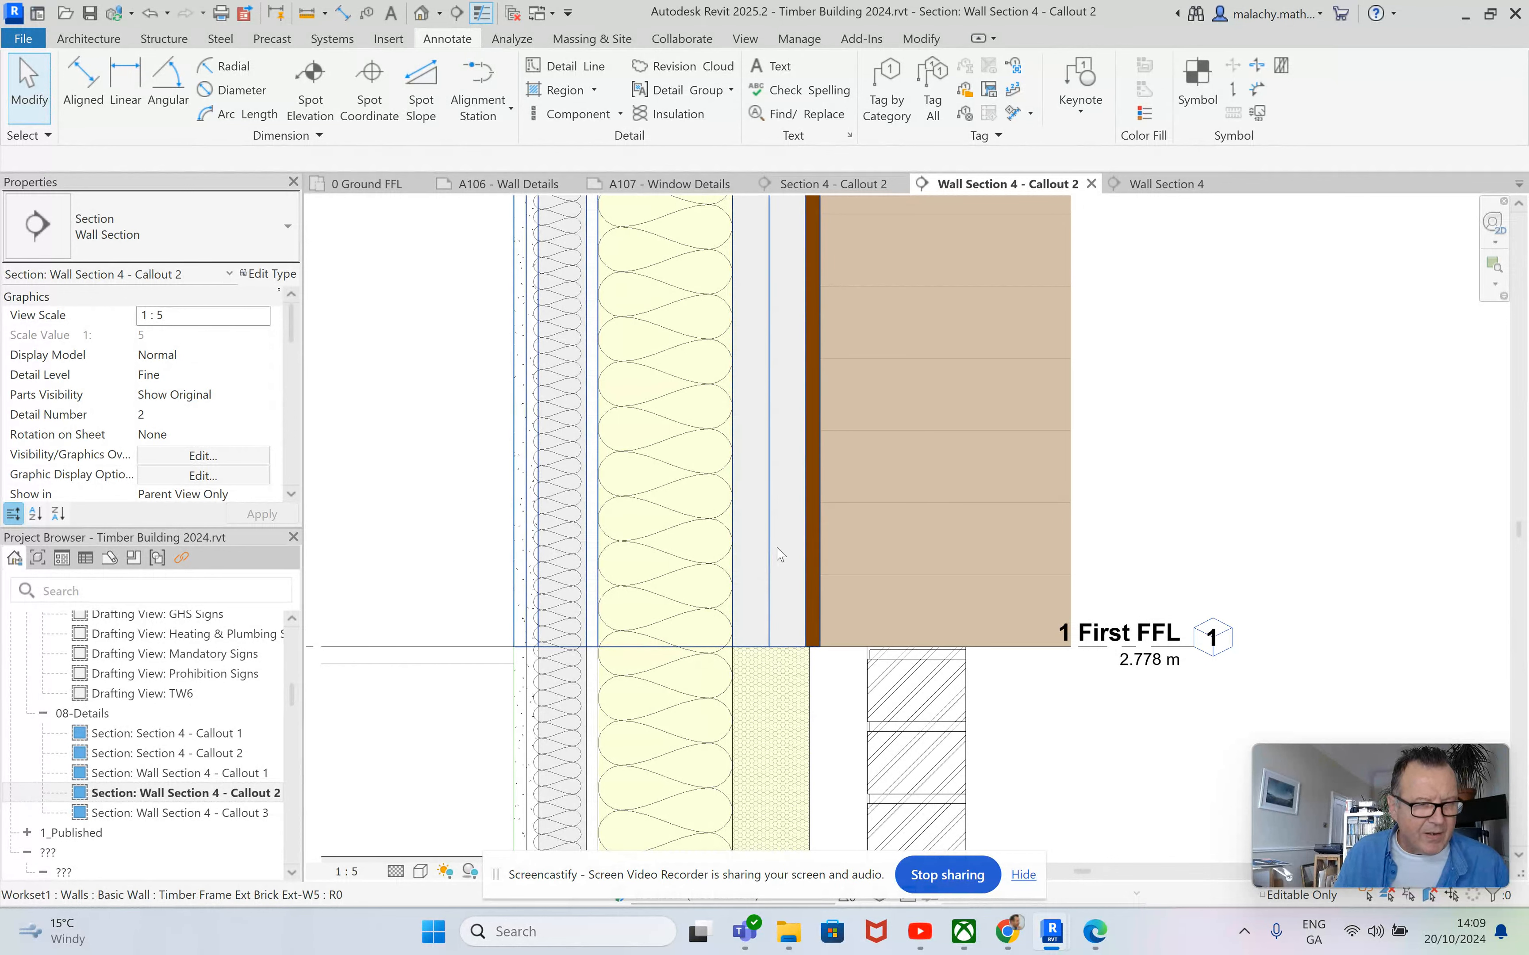
{"action": "scroll", "coordinate": [781, 554], "scroll_direction": "down", "scroll_amount": 4}
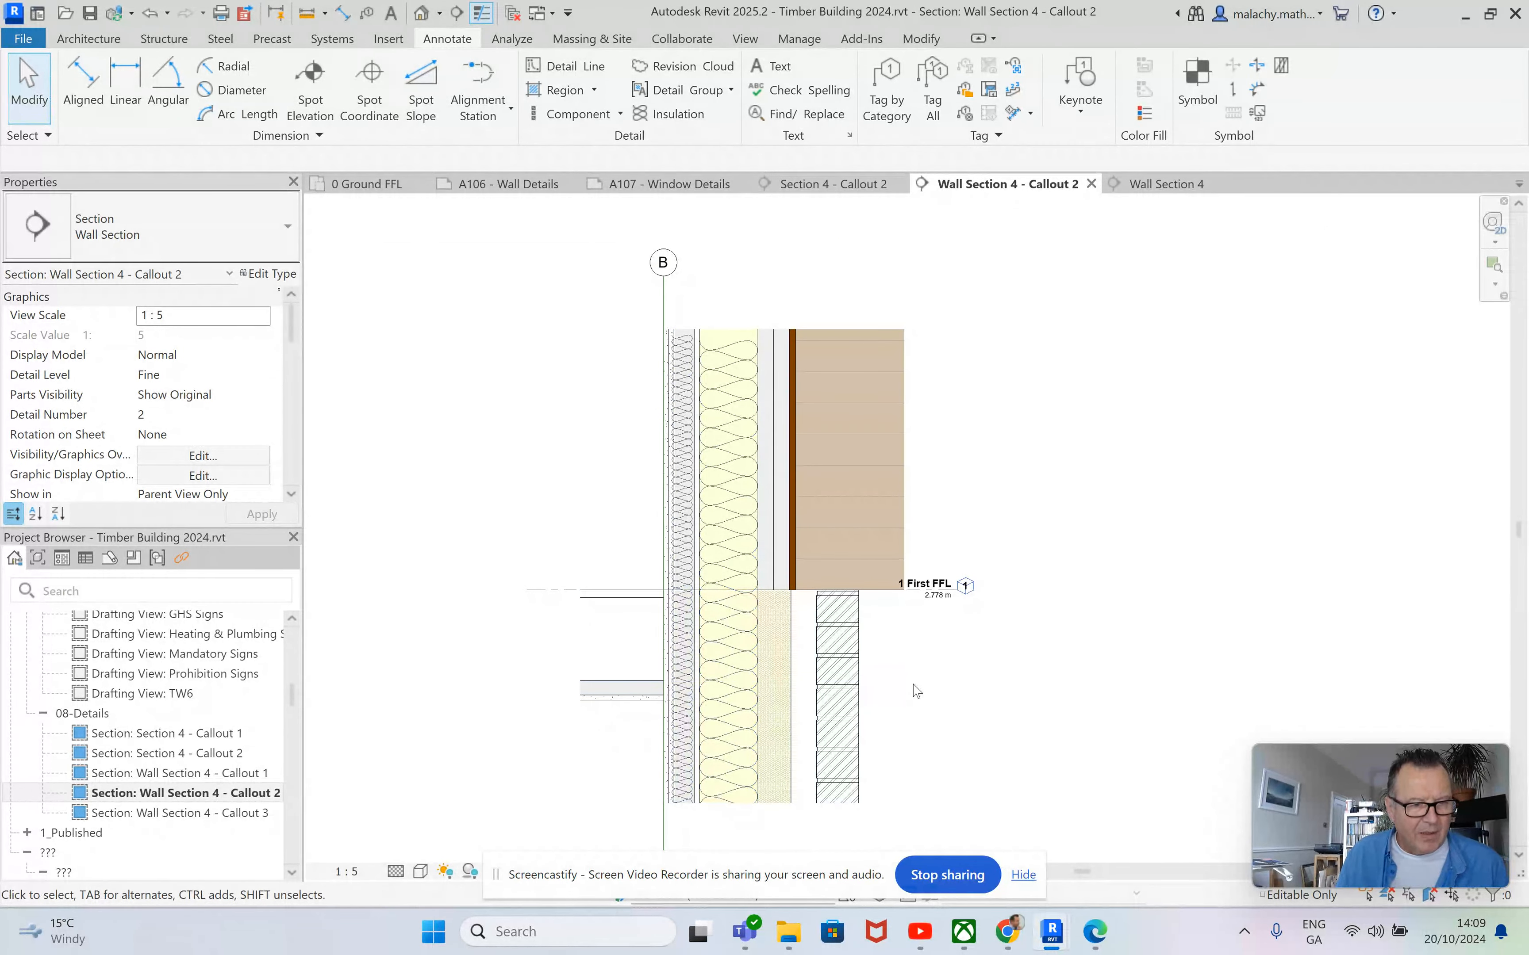
{"action": "middle_click_drag", "start_coordinate": [911, 691], "coordinate": [911, 658]}
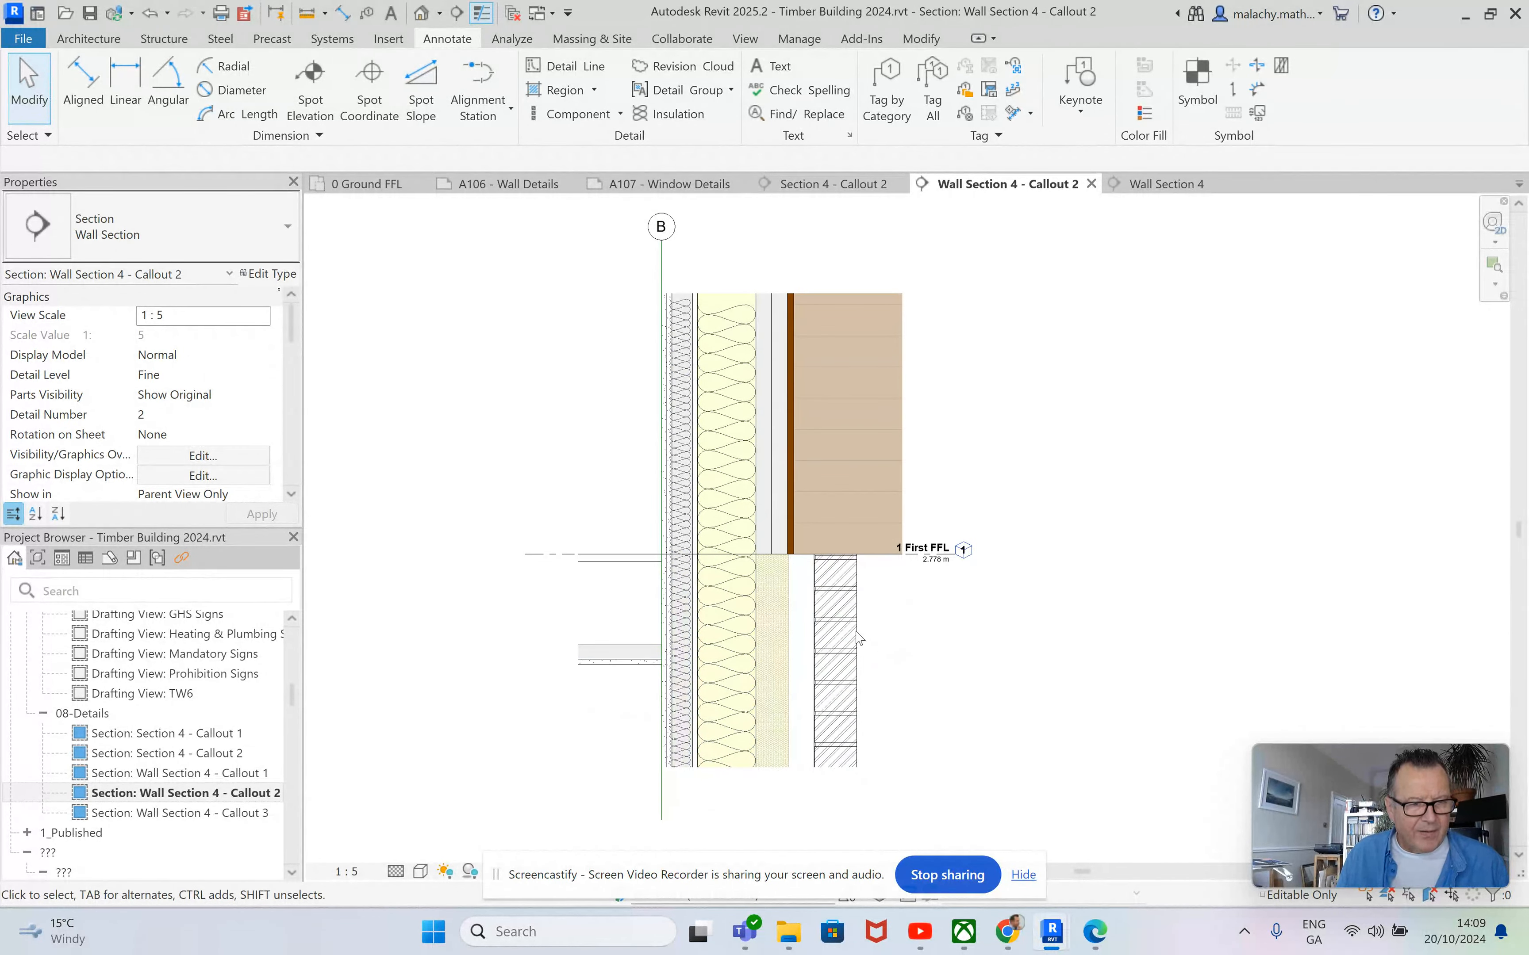
{"action": "scroll", "coordinate": [805, 594], "scroll_direction": "up", "scroll_amount": 2}
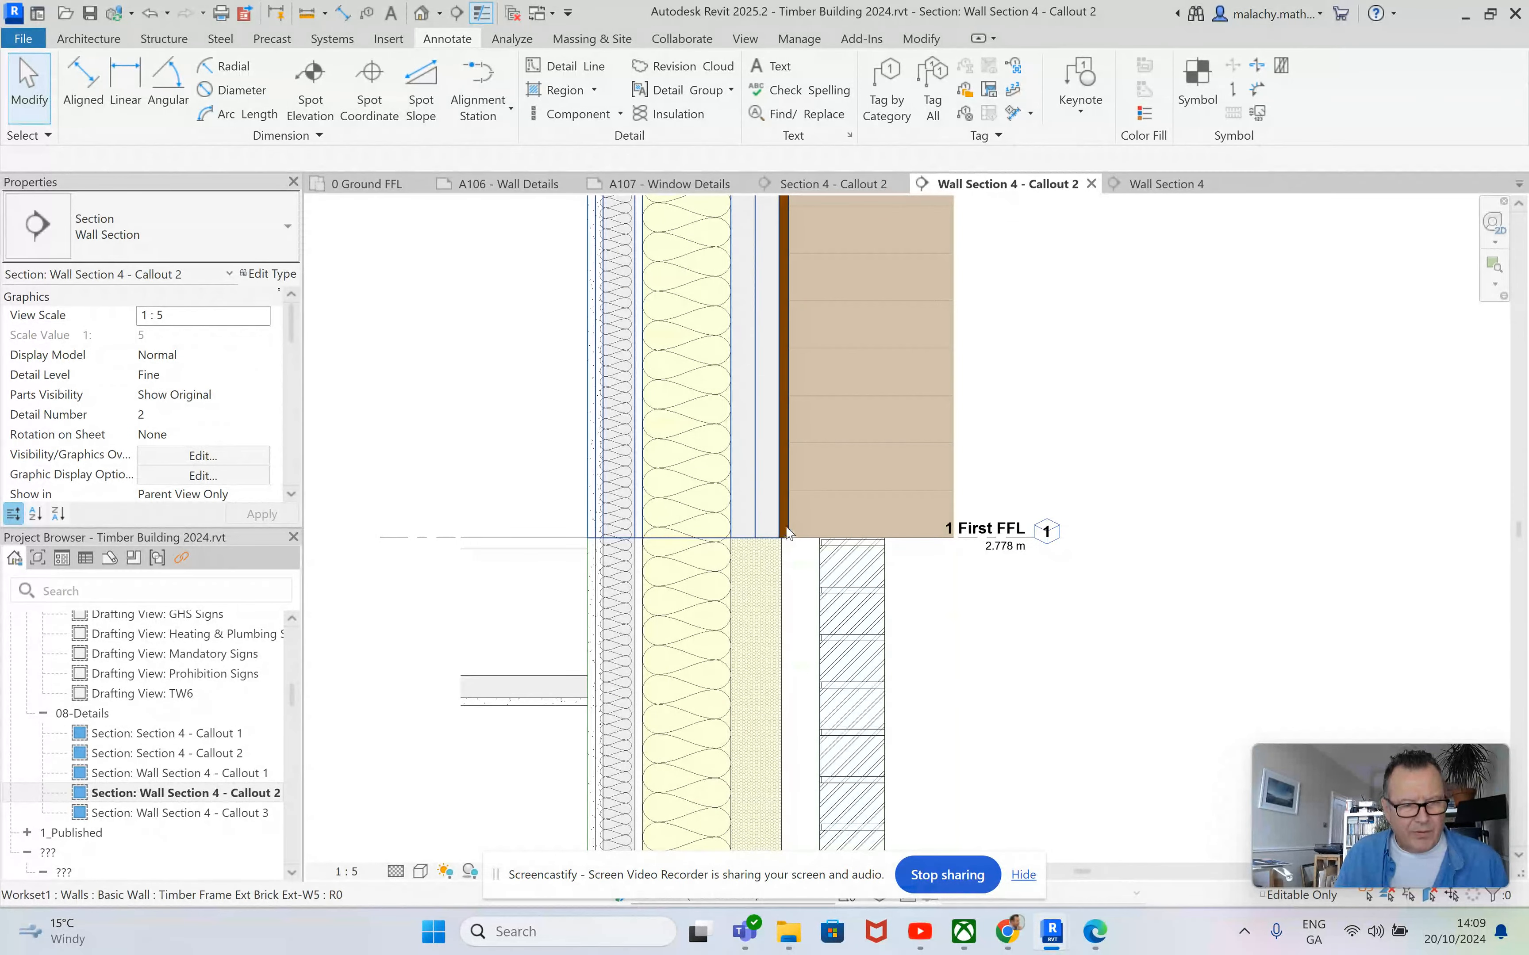
{"action": "scroll", "coordinate": [806, 506], "scroll_direction": "up", "scroll_amount": 3}
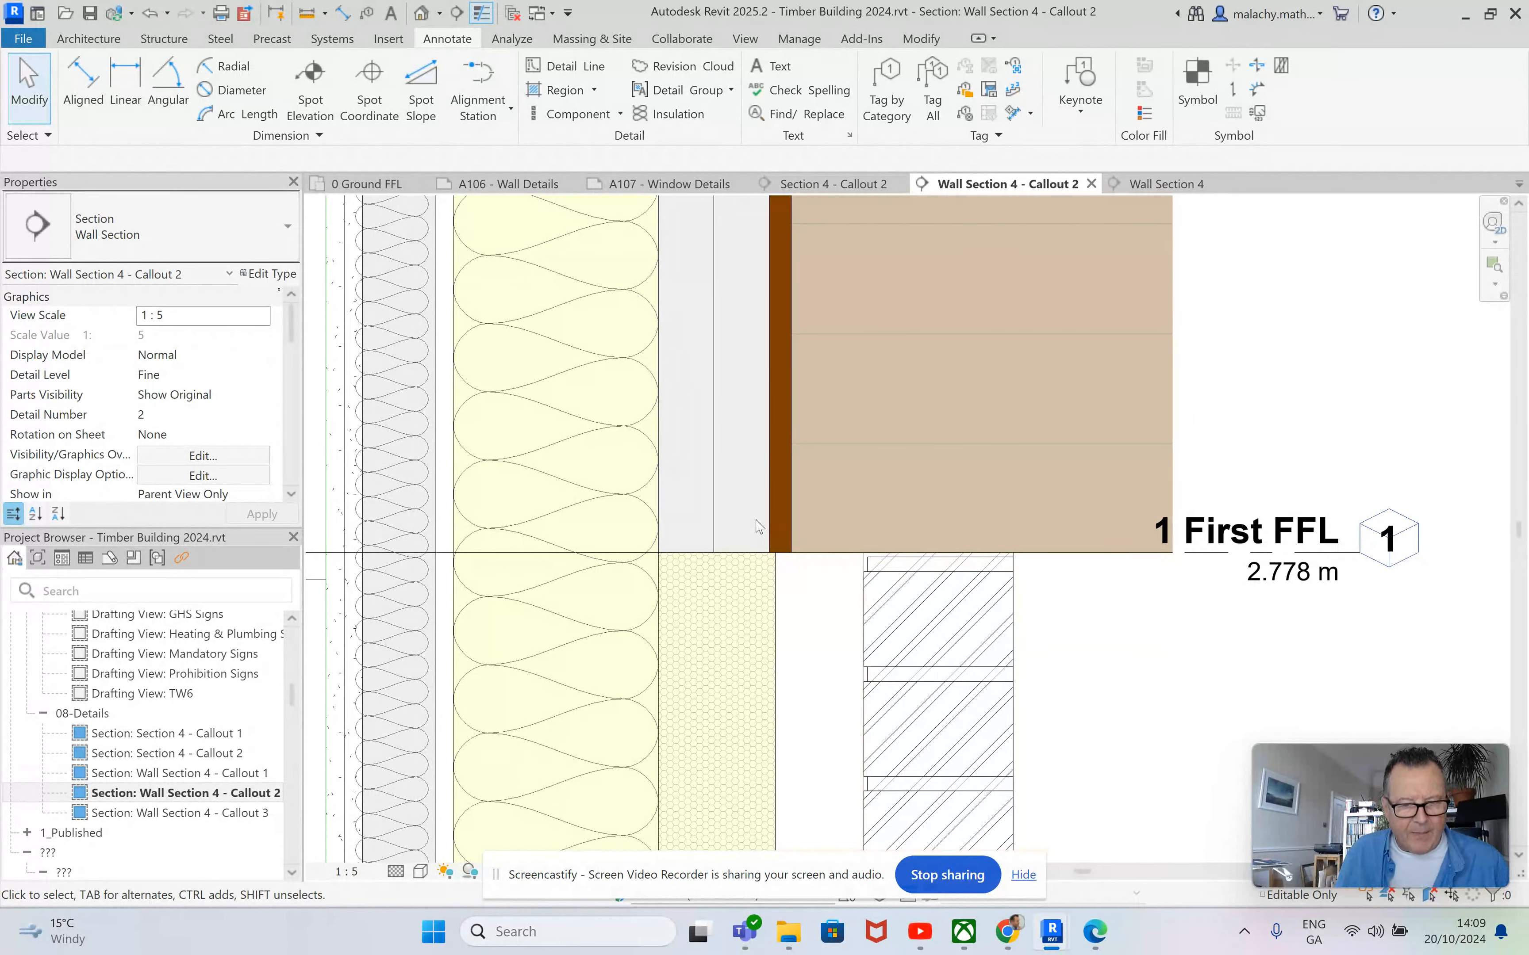
{"action": "left_click", "coordinate": [718, 522]}
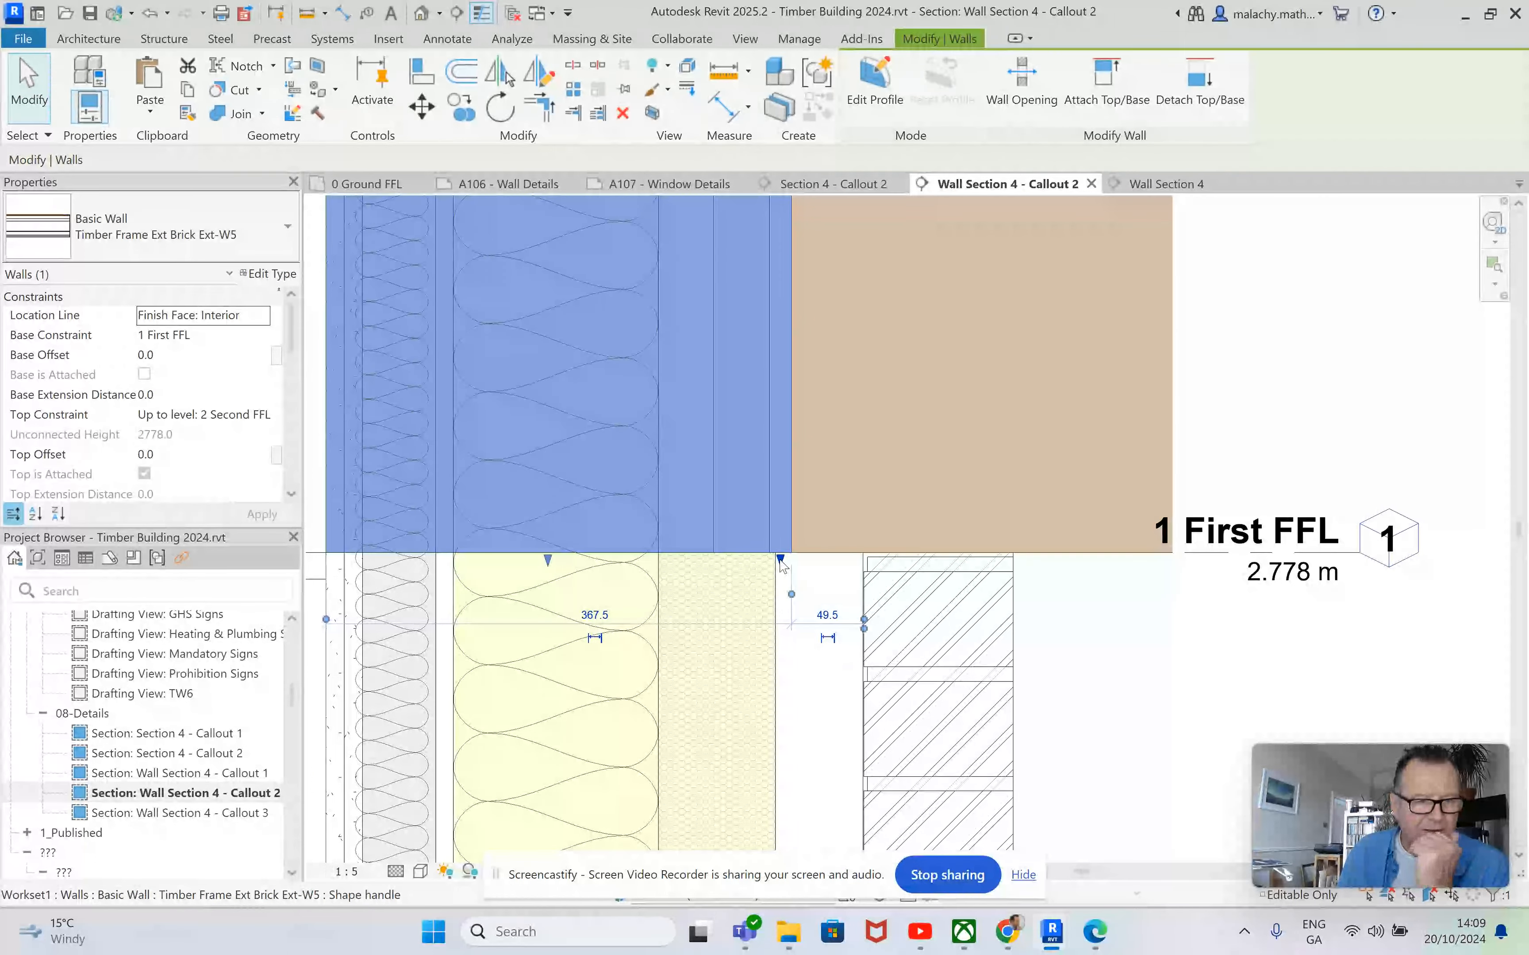
{"action": "left_click_drag", "start_coordinate": [782, 562], "coordinate": [782, 466]}
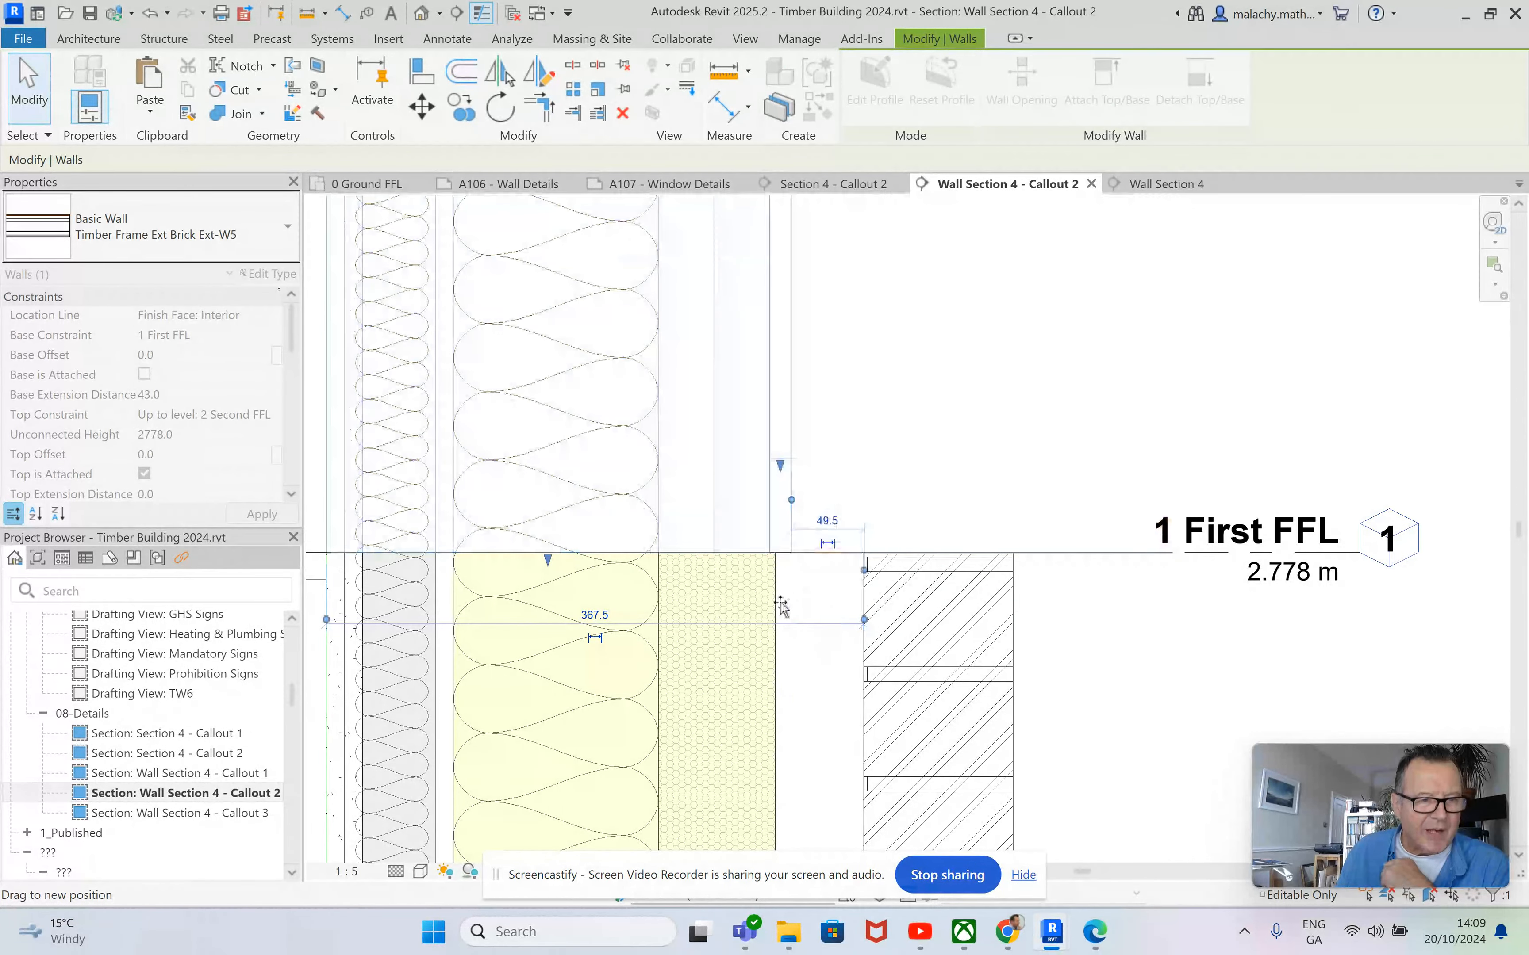
{"action": "left_click", "coordinate": [808, 597]}
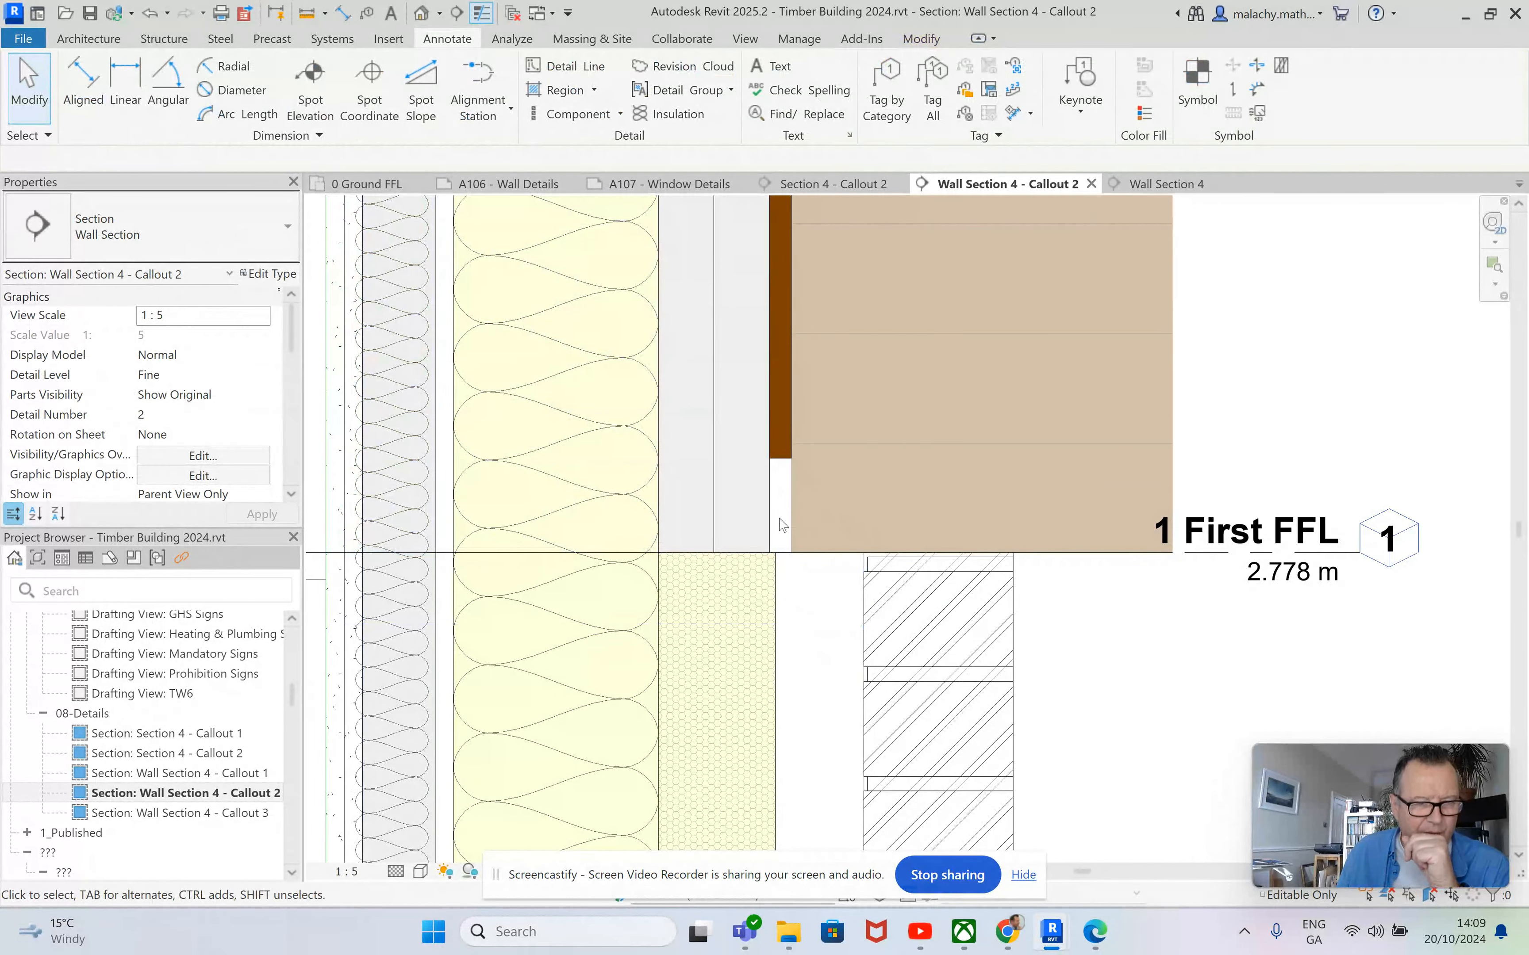
{"action": "scroll", "coordinate": [783, 507], "scroll_direction": "down", "scroll_amount": 5}
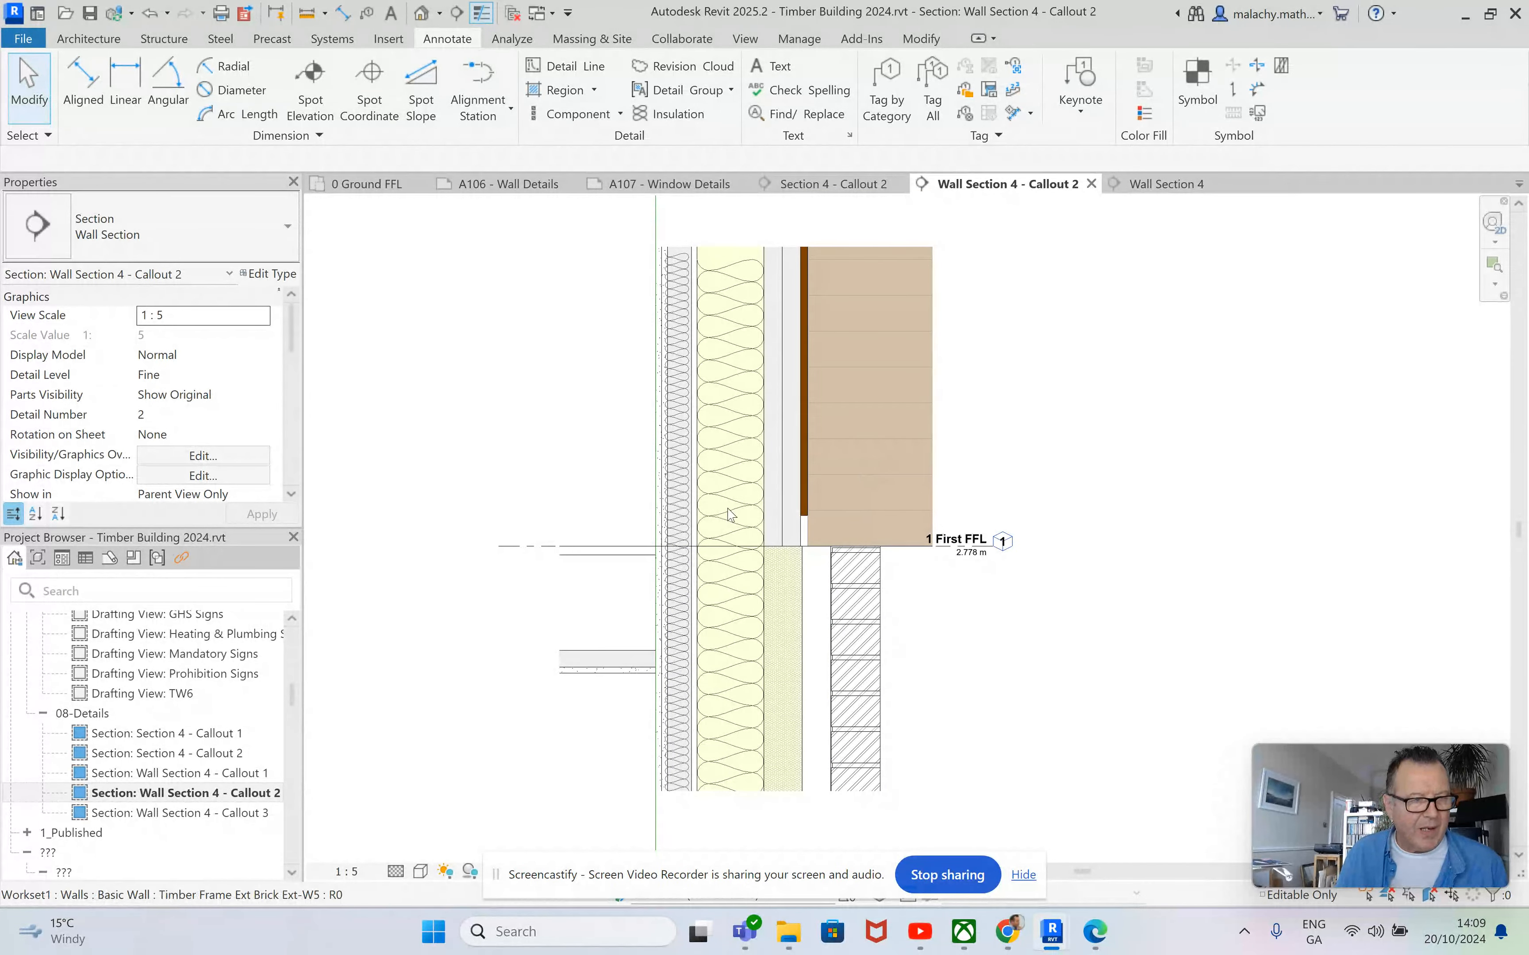
Open the default 3D view and examine the raised cladding edge at the building's external corners.
{"action": "scroll", "coordinate": [795, 532], "scroll_direction": "up", "scroll_amount": 4}
{"action": "left_click", "coordinate": [789, 518]}
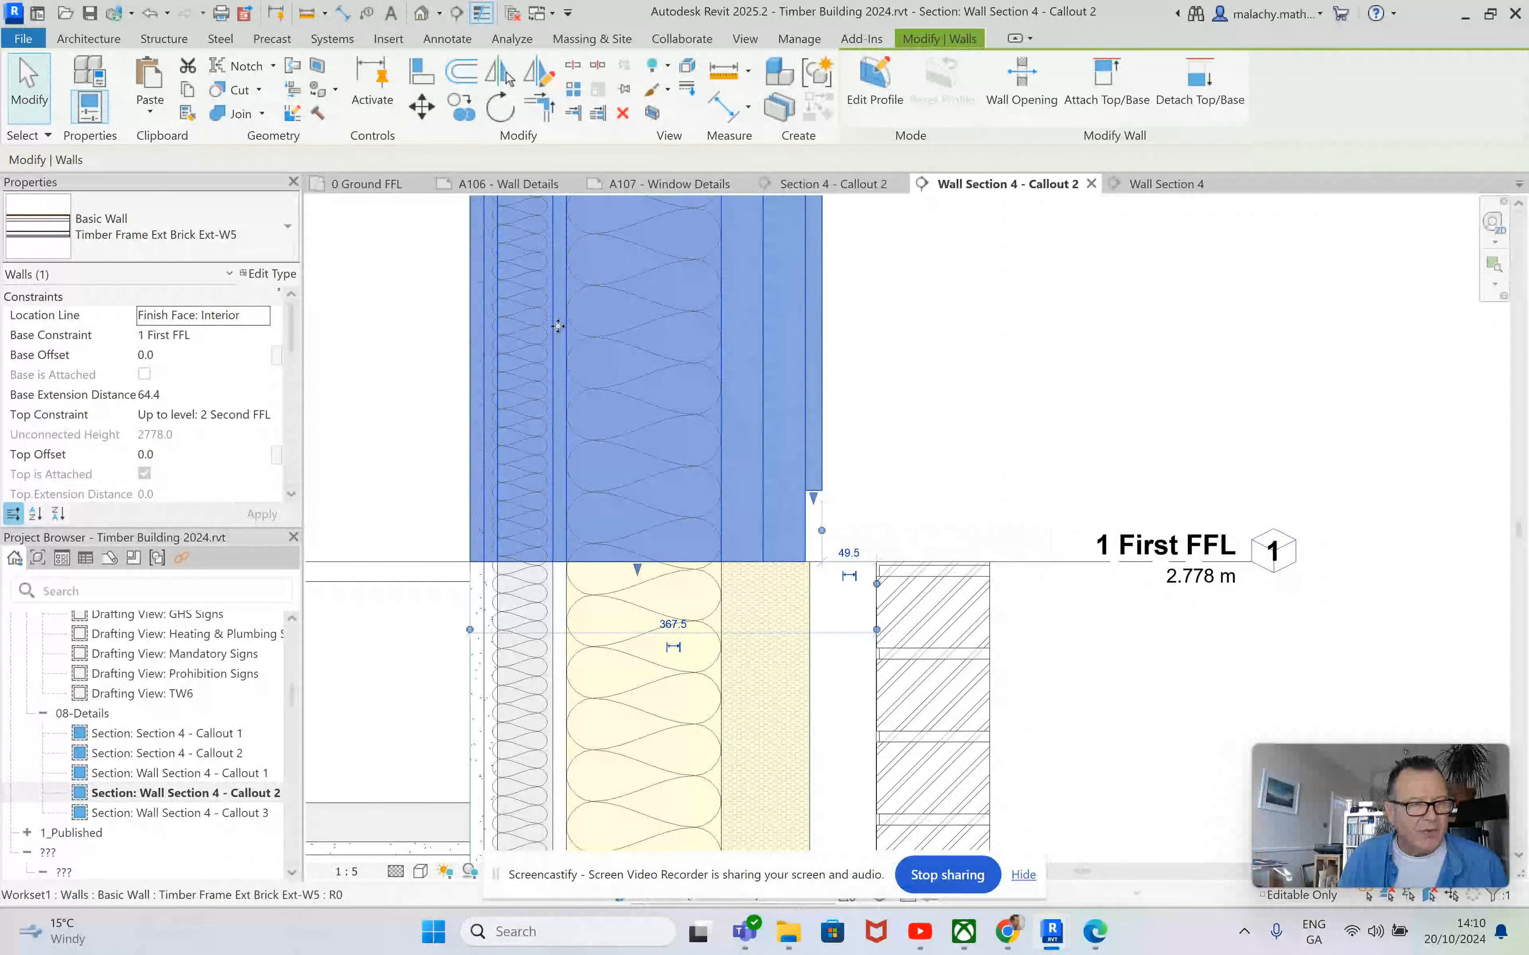
{"action": "left_click", "coordinate": [894, 442]}
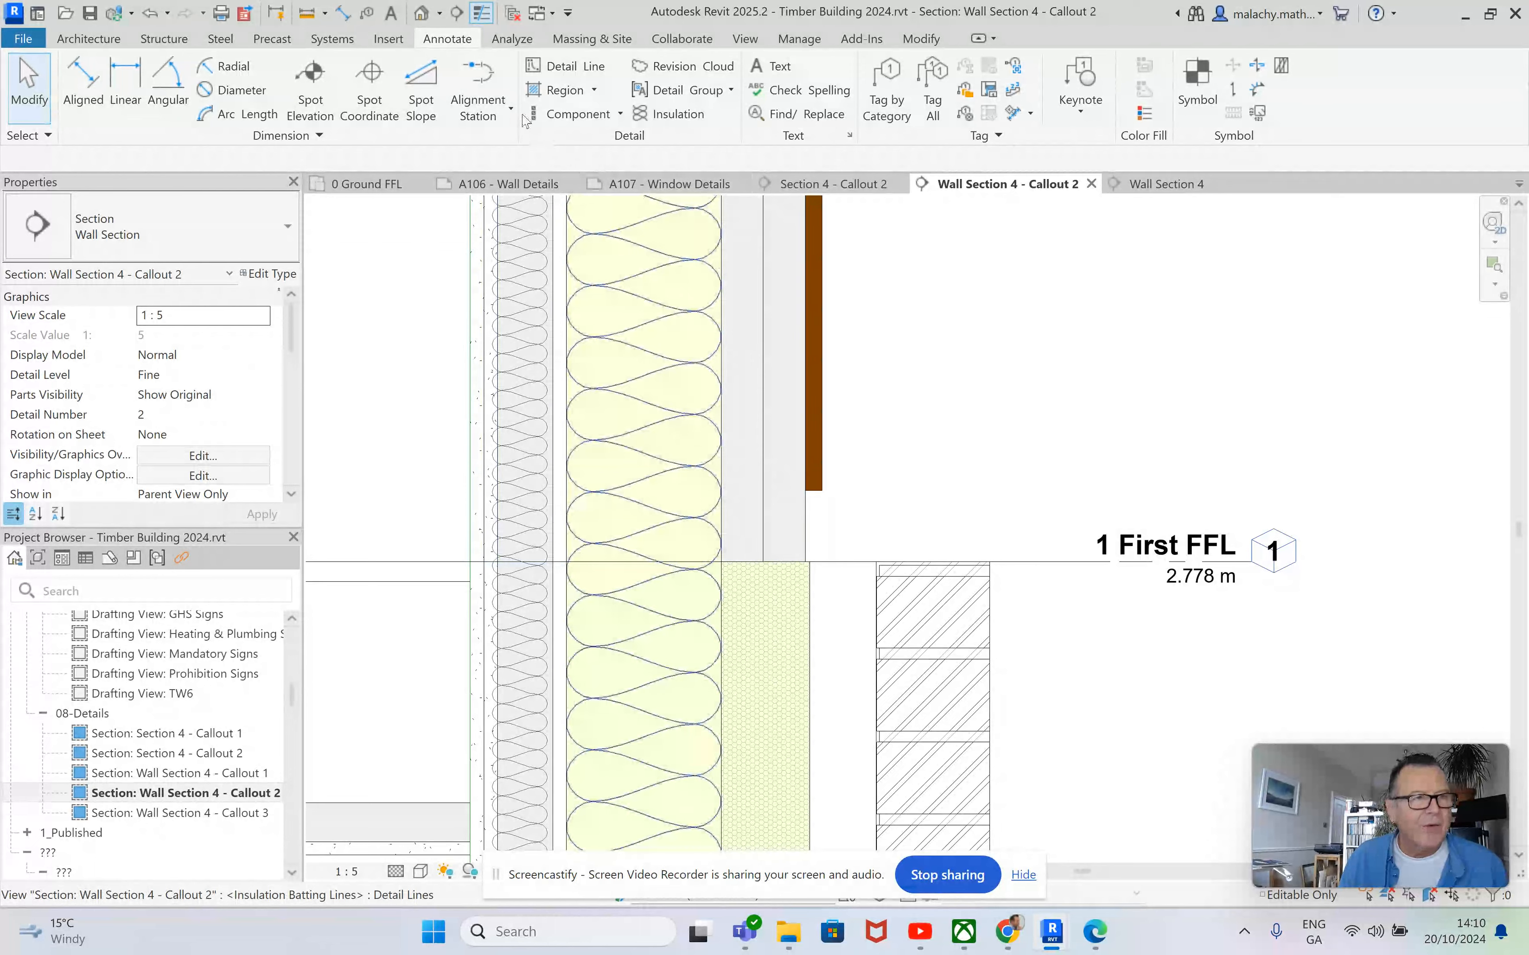
{"action": "left_click", "coordinate": [422, 14]}
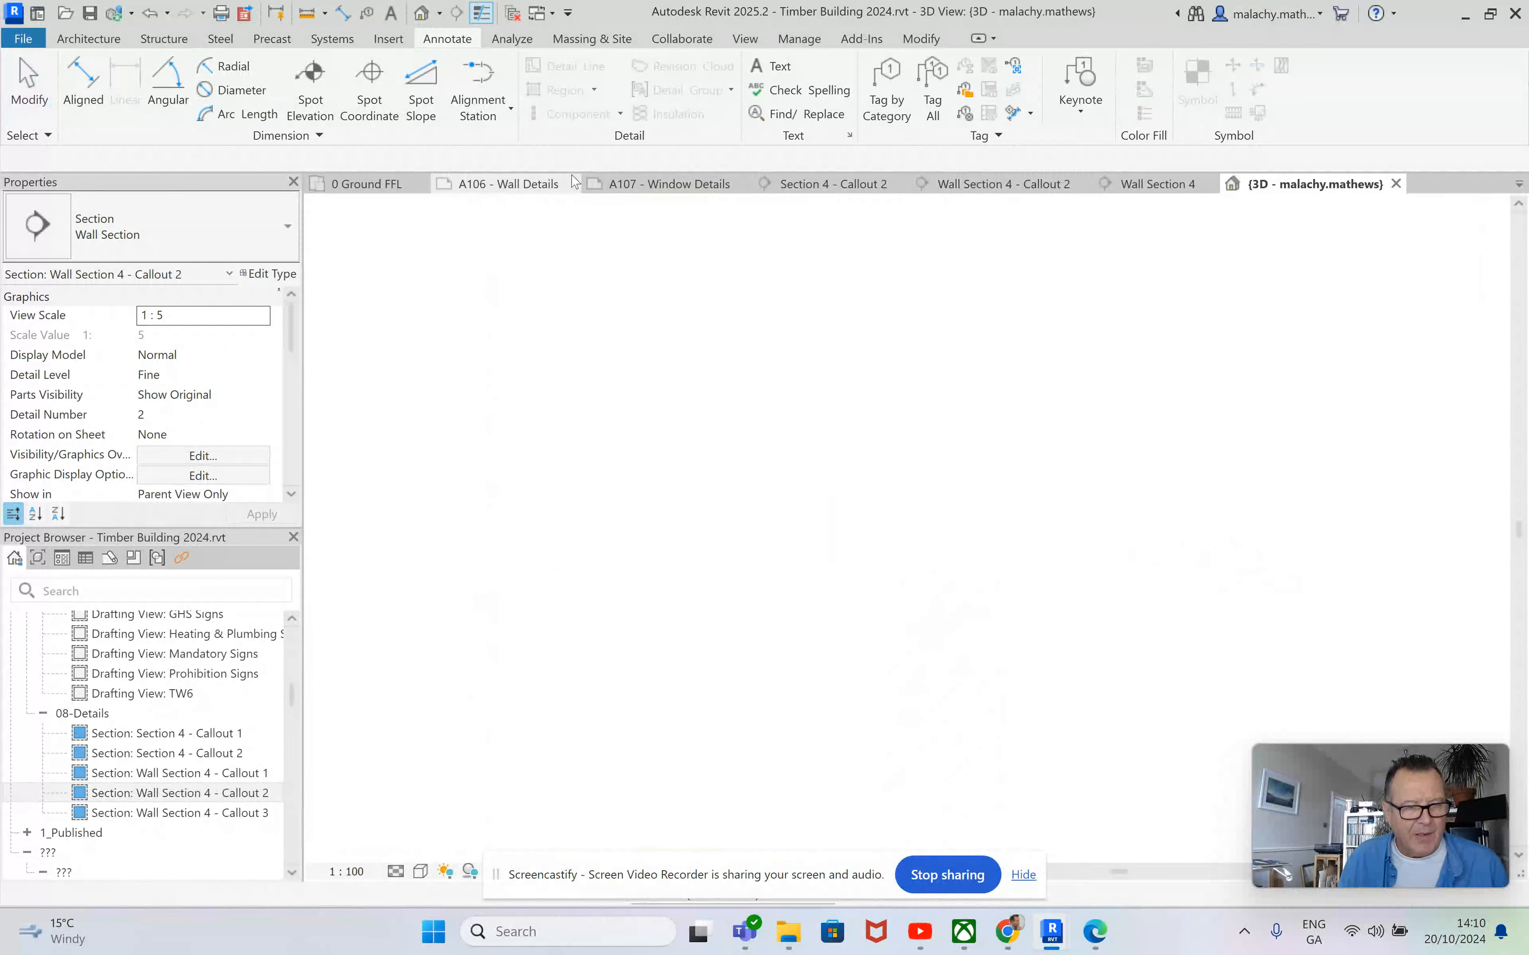
{"action": "middle_click_drag", "start_coordinate": [950, 540], "coordinate": [834, 561], "text": "shift"}
{"action": "scroll", "coordinate": [519, 518], "scroll_direction": "up", "scroll_amount": 10}
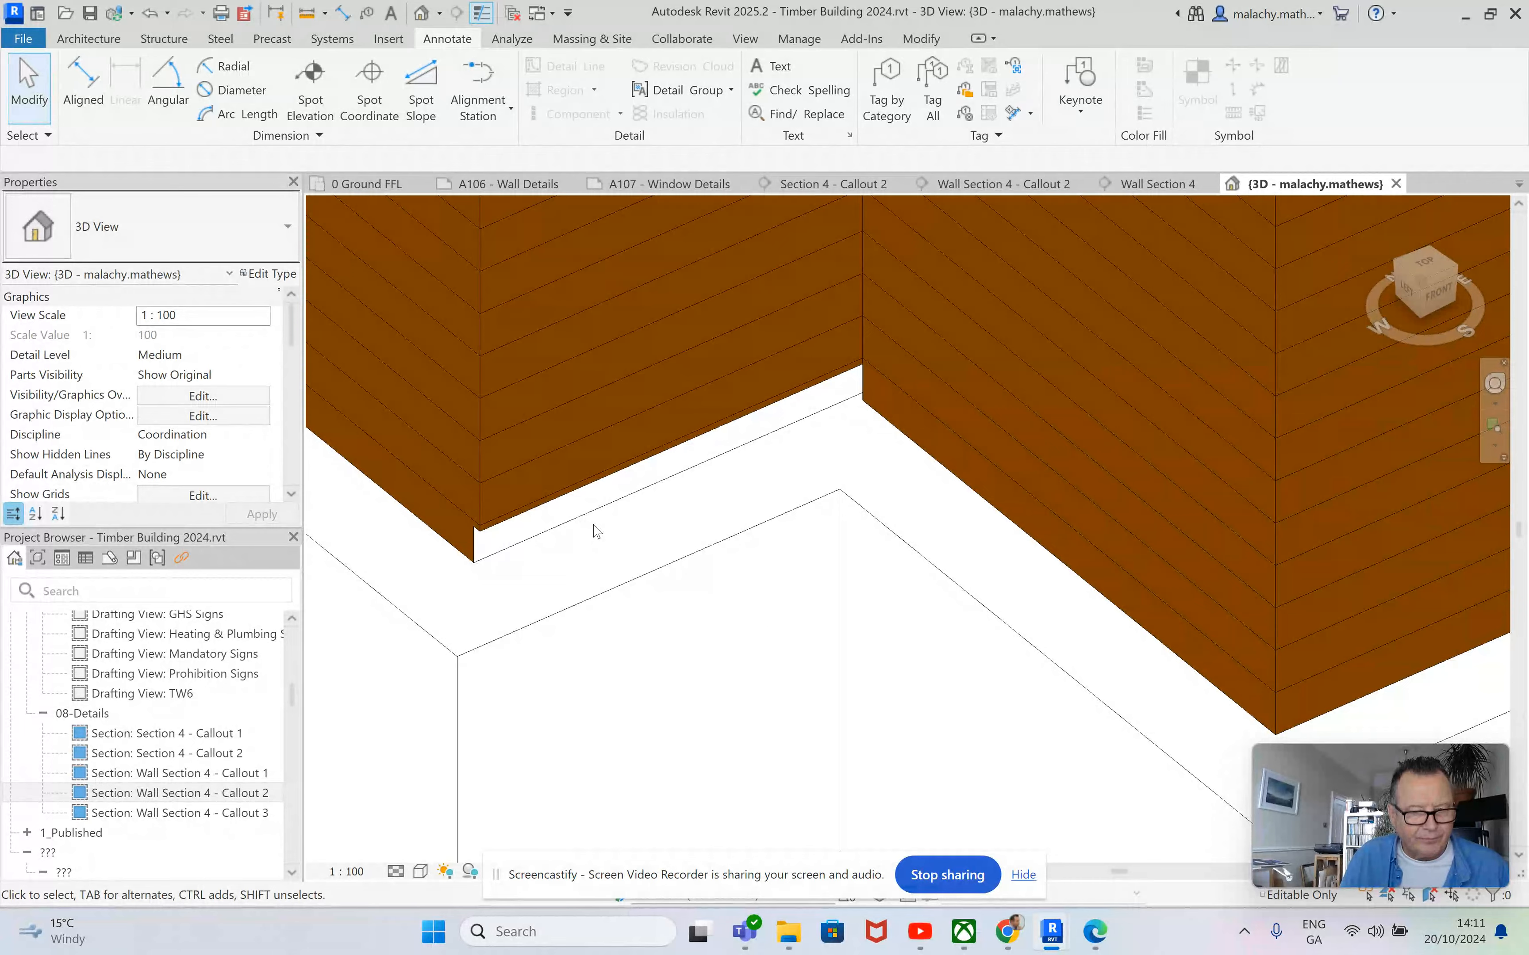
{"action": "scroll", "coordinate": [596, 531], "scroll_direction": "down", "scroll_amount": 5}
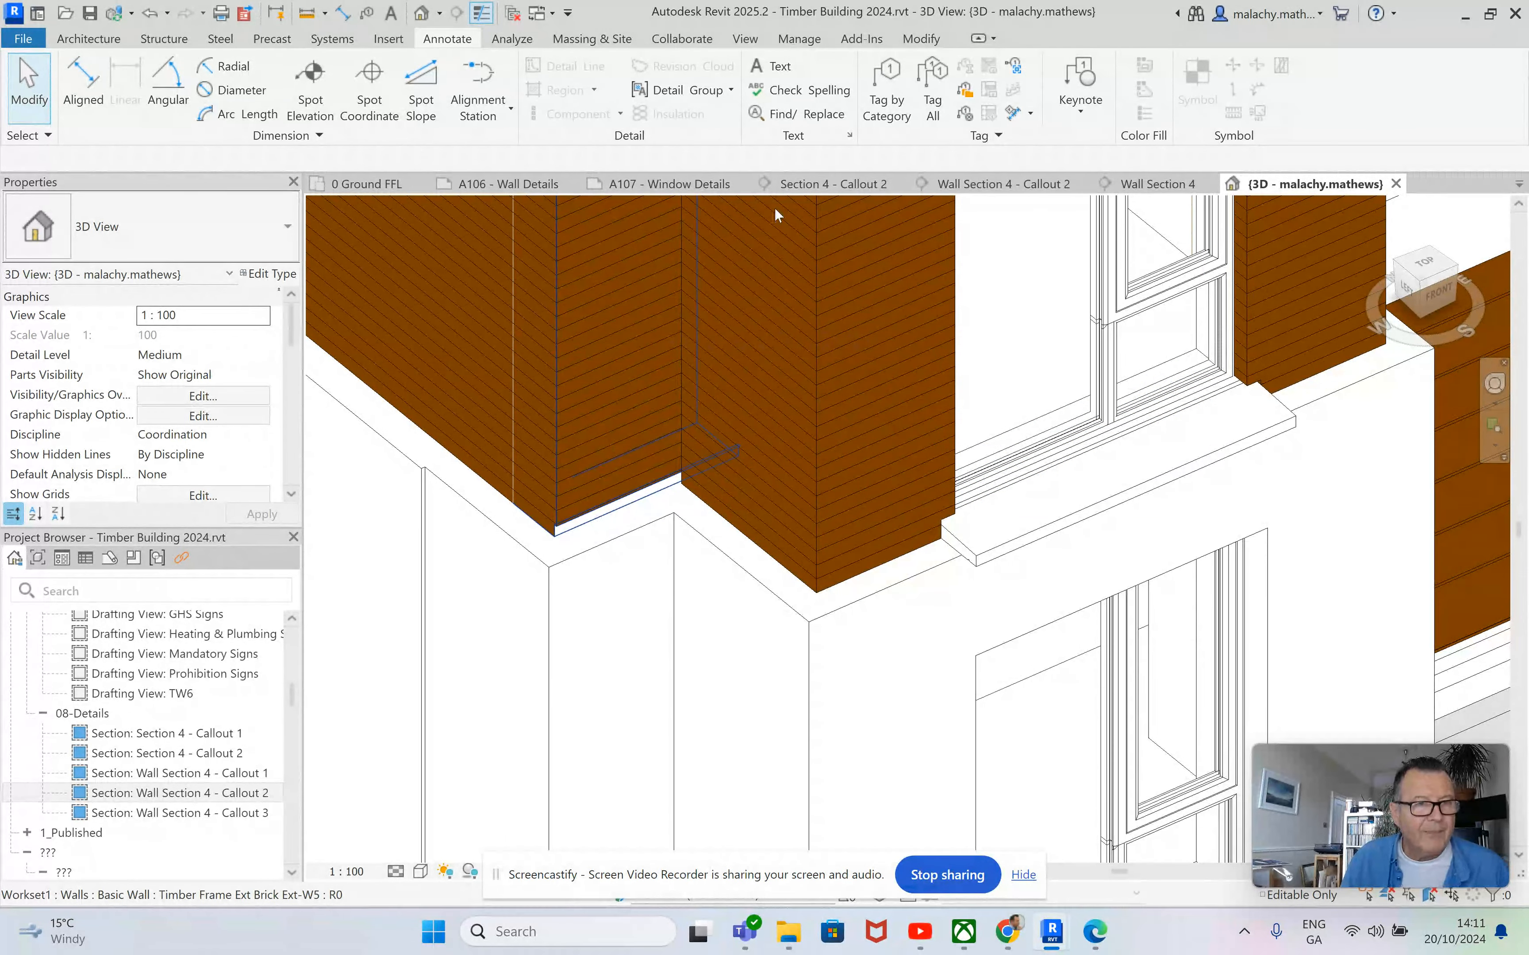
Return to Wall Section 4 - Callout 2 and lower the base of the upper wall's cladding layer back to 1 First FFL.
{"action": "left_click", "coordinate": [1005, 186]}
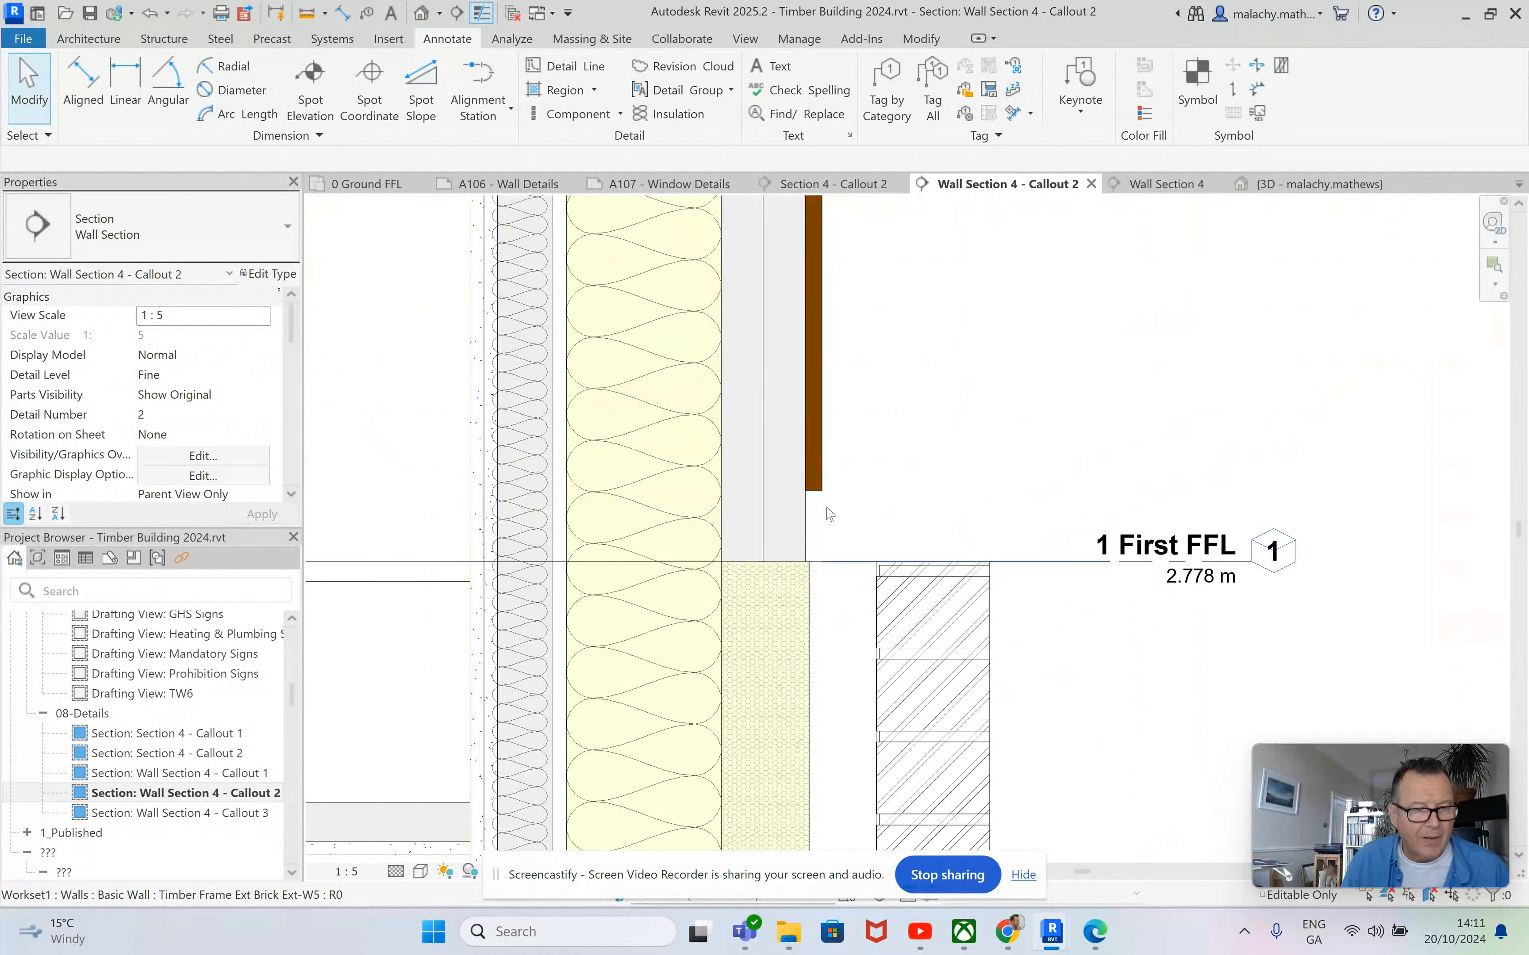
{"action": "left_click", "coordinate": [814, 505]}
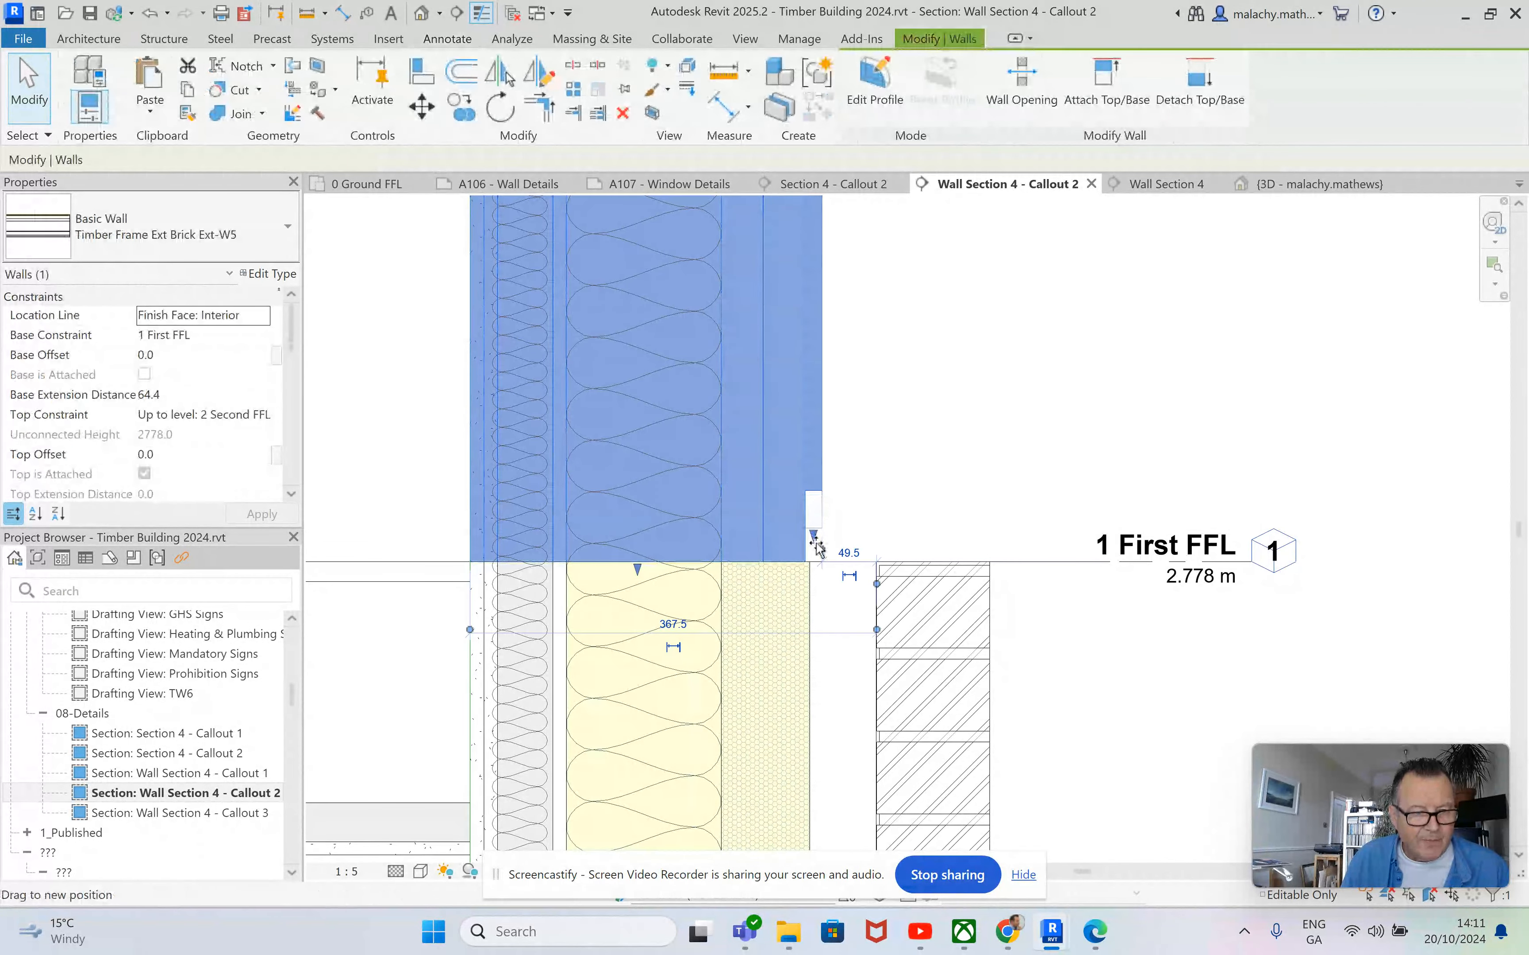
{"action": "left_click", "coordinate": [882, 483]}
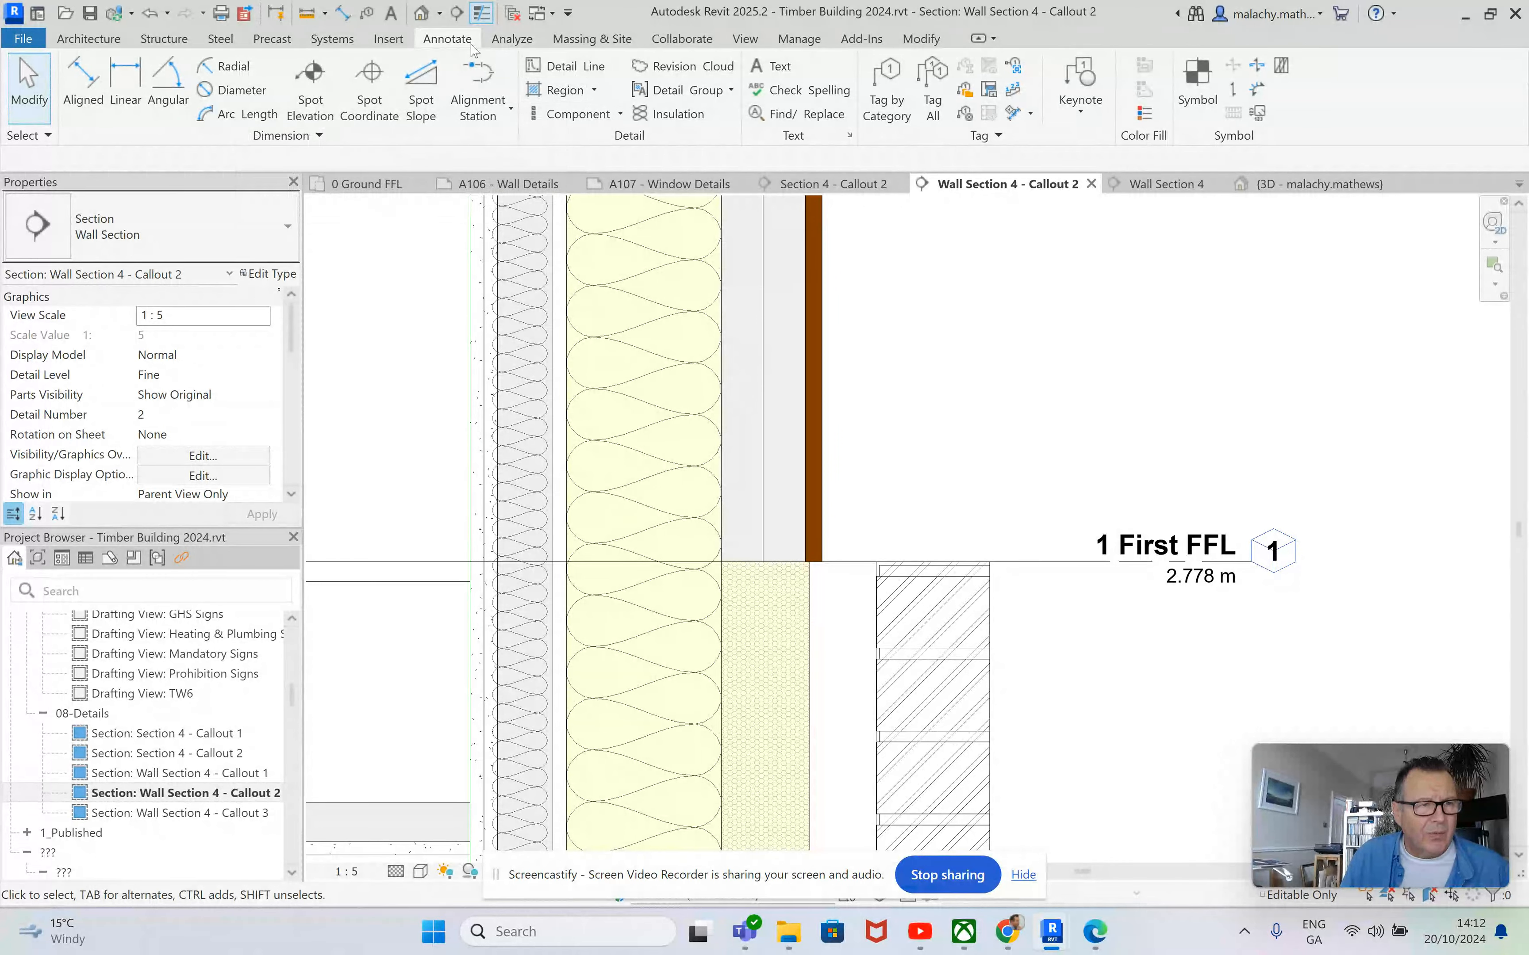
Create a rectangular masking region with invisible lines, about 91 by 76 mm, over the outer wall layers and cladding just above 1 First FFL.
{"action": "left_click", "coordinate": [594, 91]}
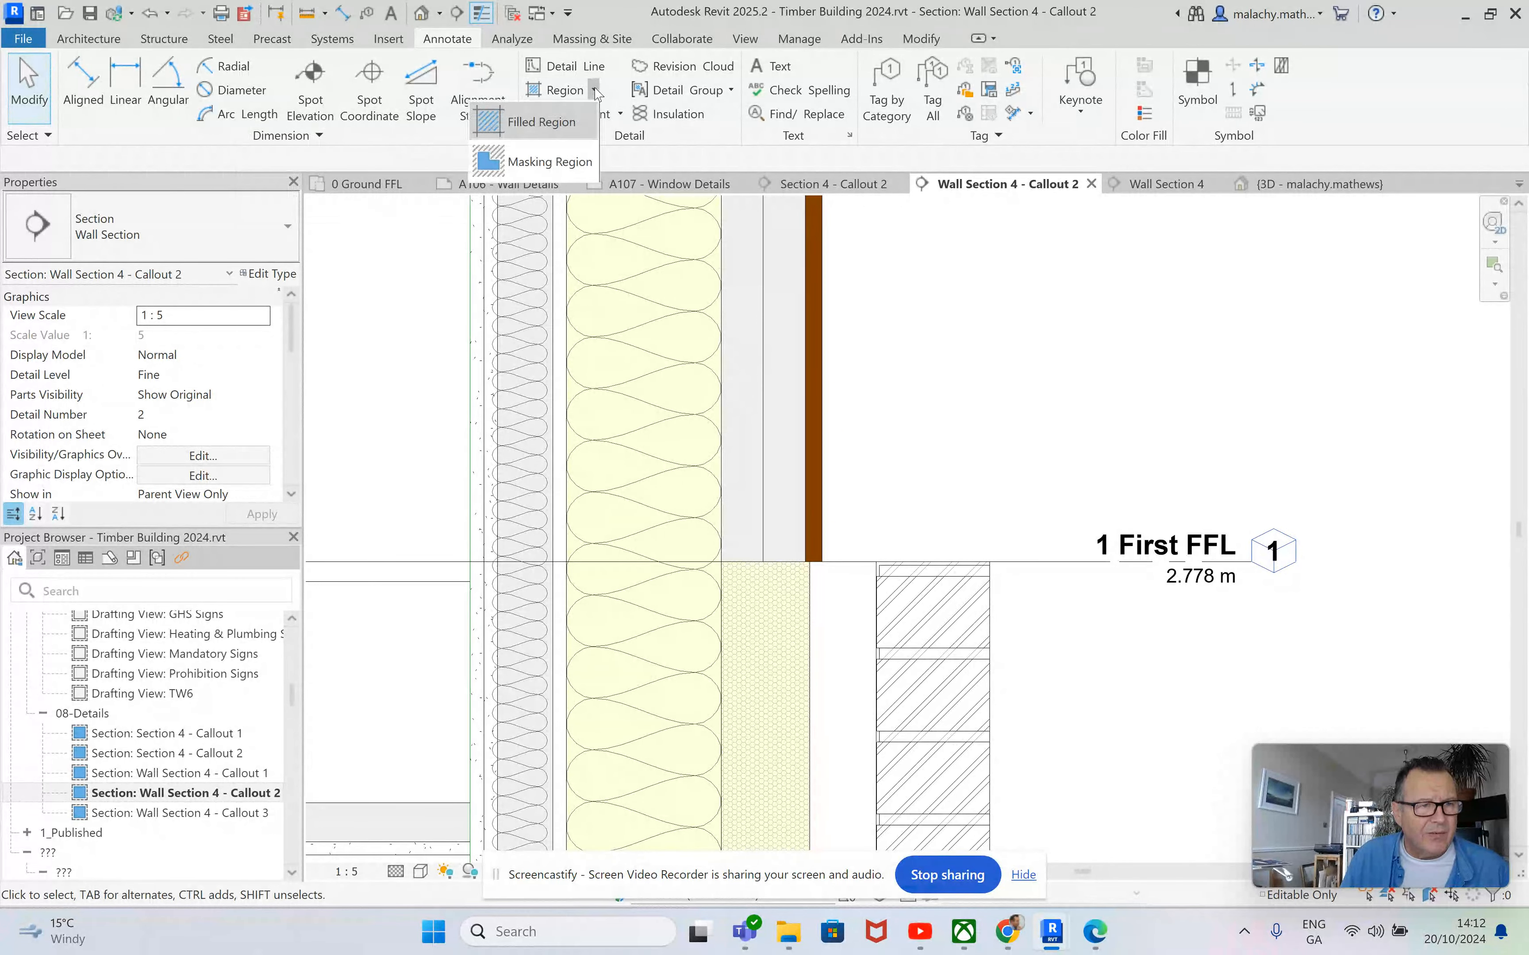
{"action": "left_click", "coordinate": [549, 164]}
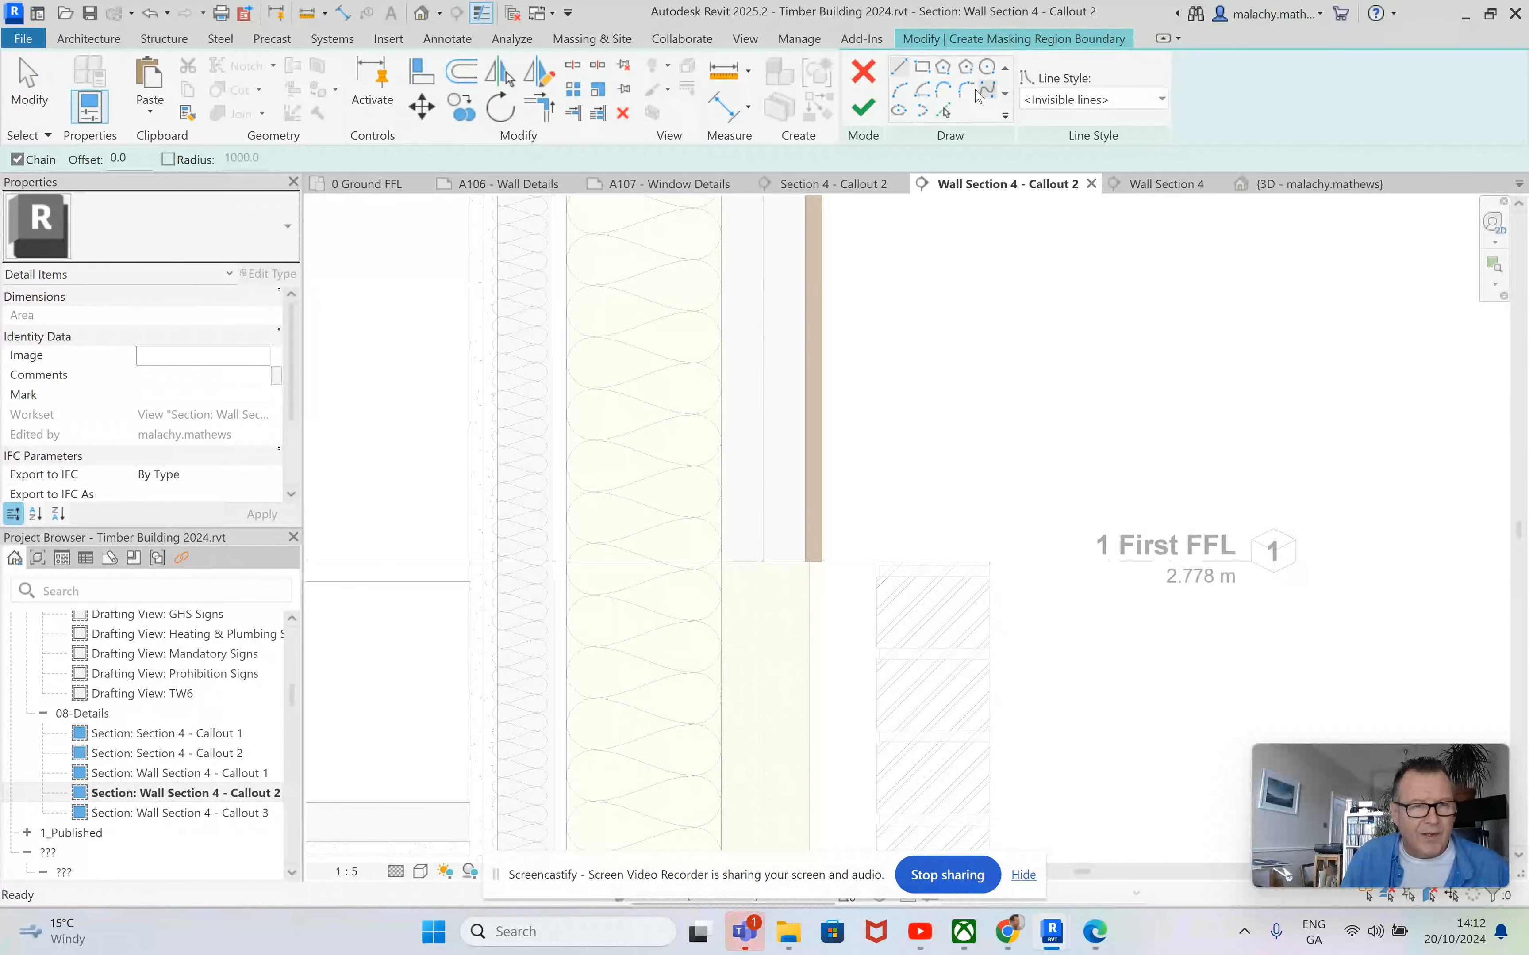
{"action": "left_click", "coordinate": [923, 68]}
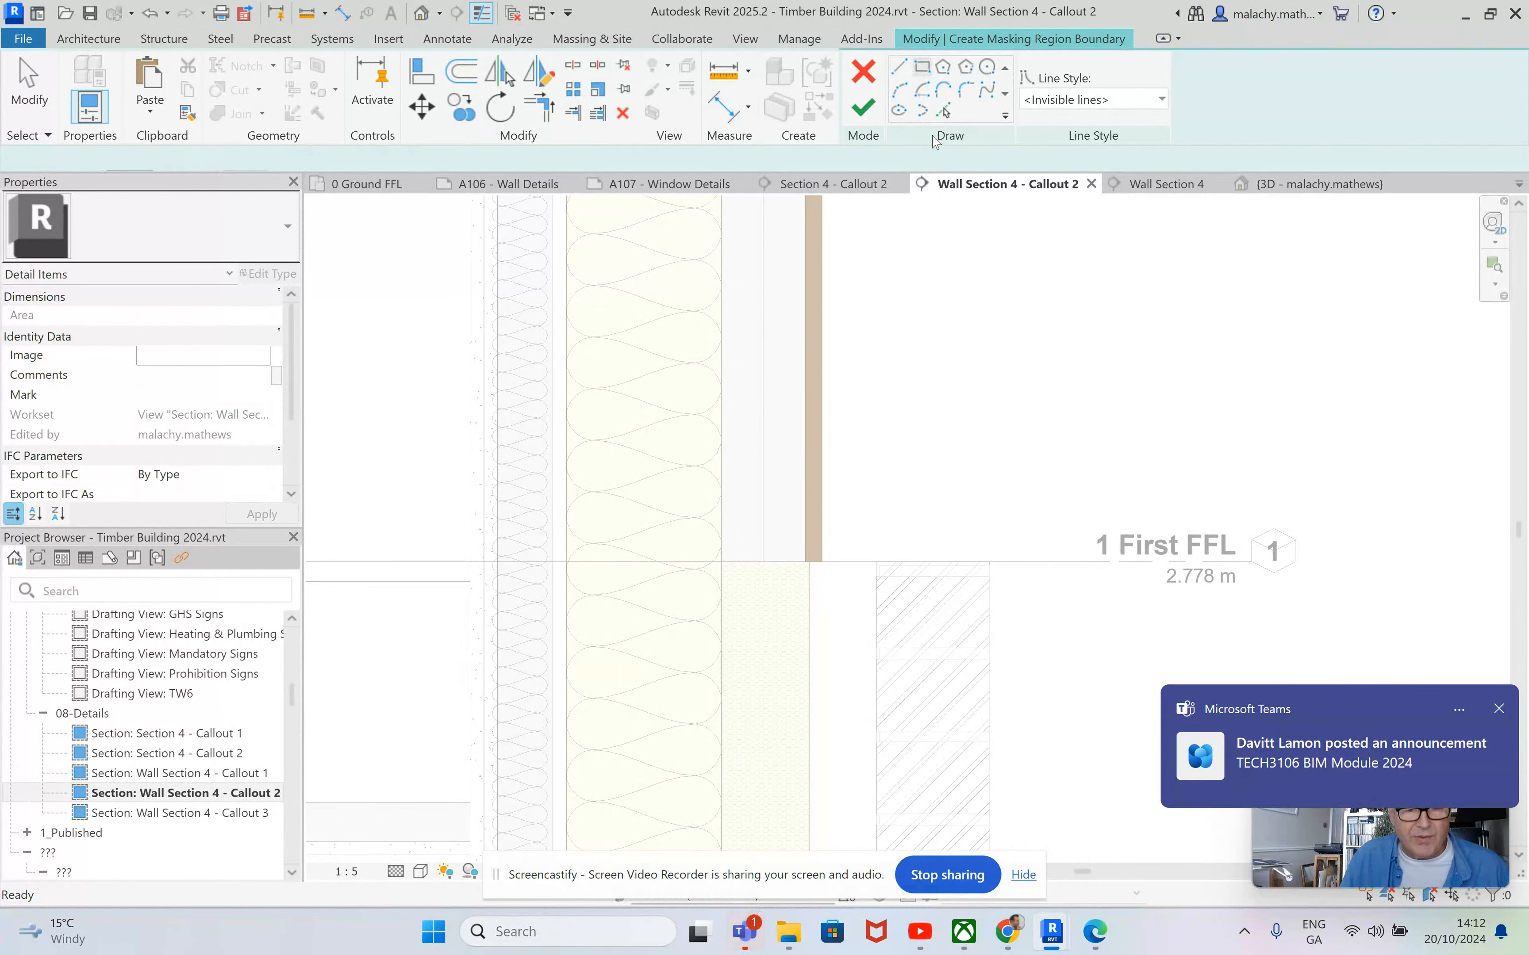
{"action": "left_click", "coordinate": [821, 562]}
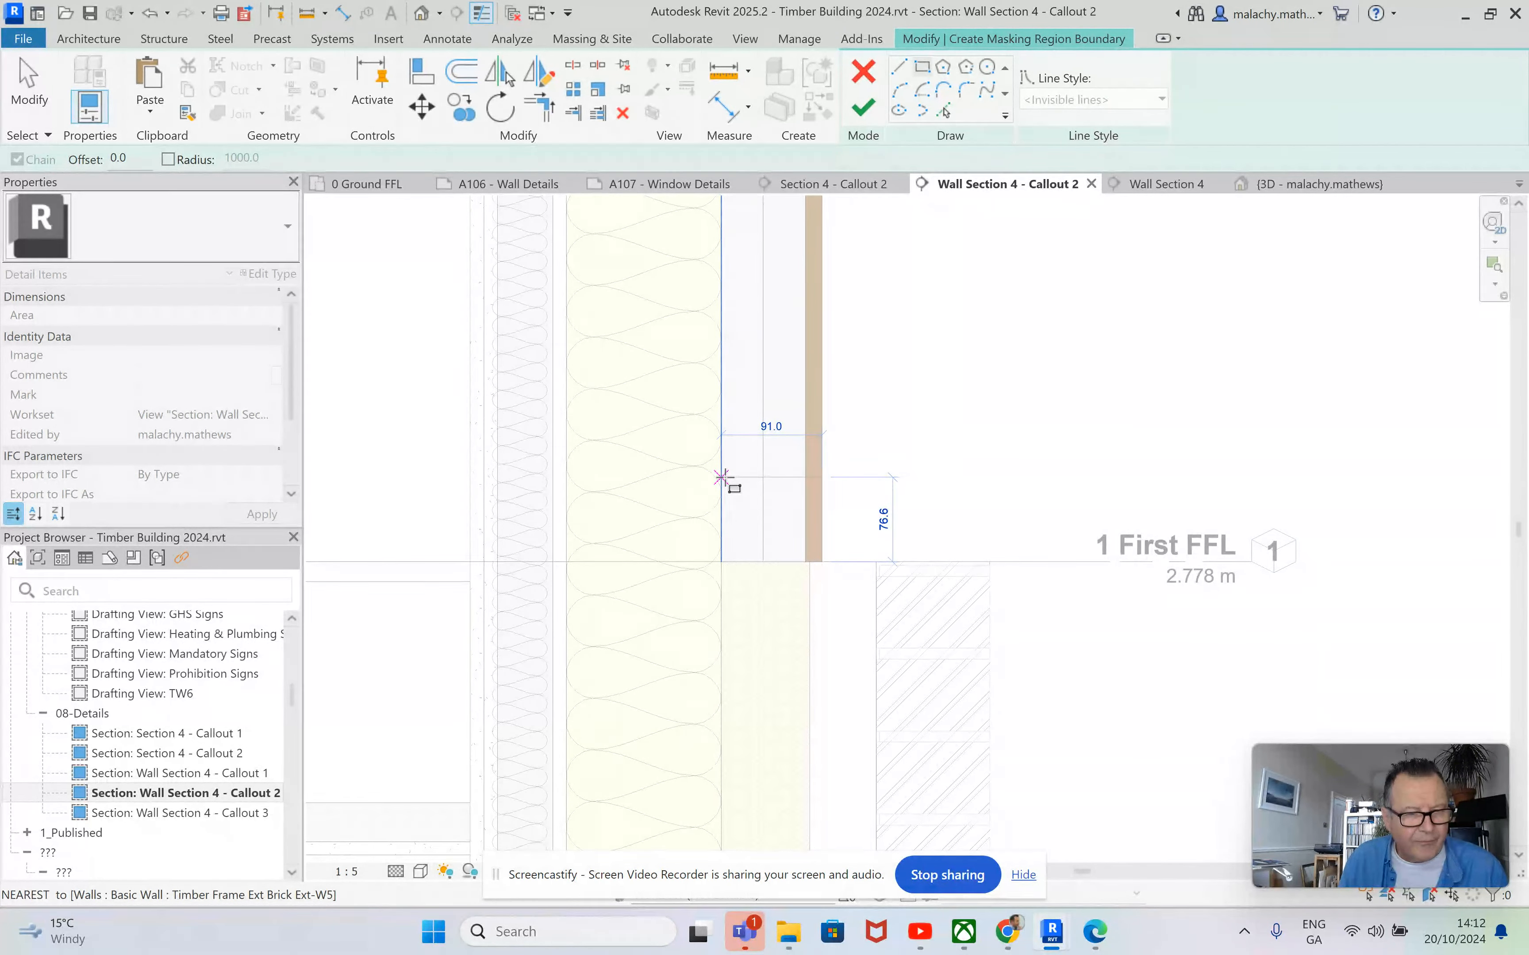
{"action": "left_click", "coordinate": [720, 478]}
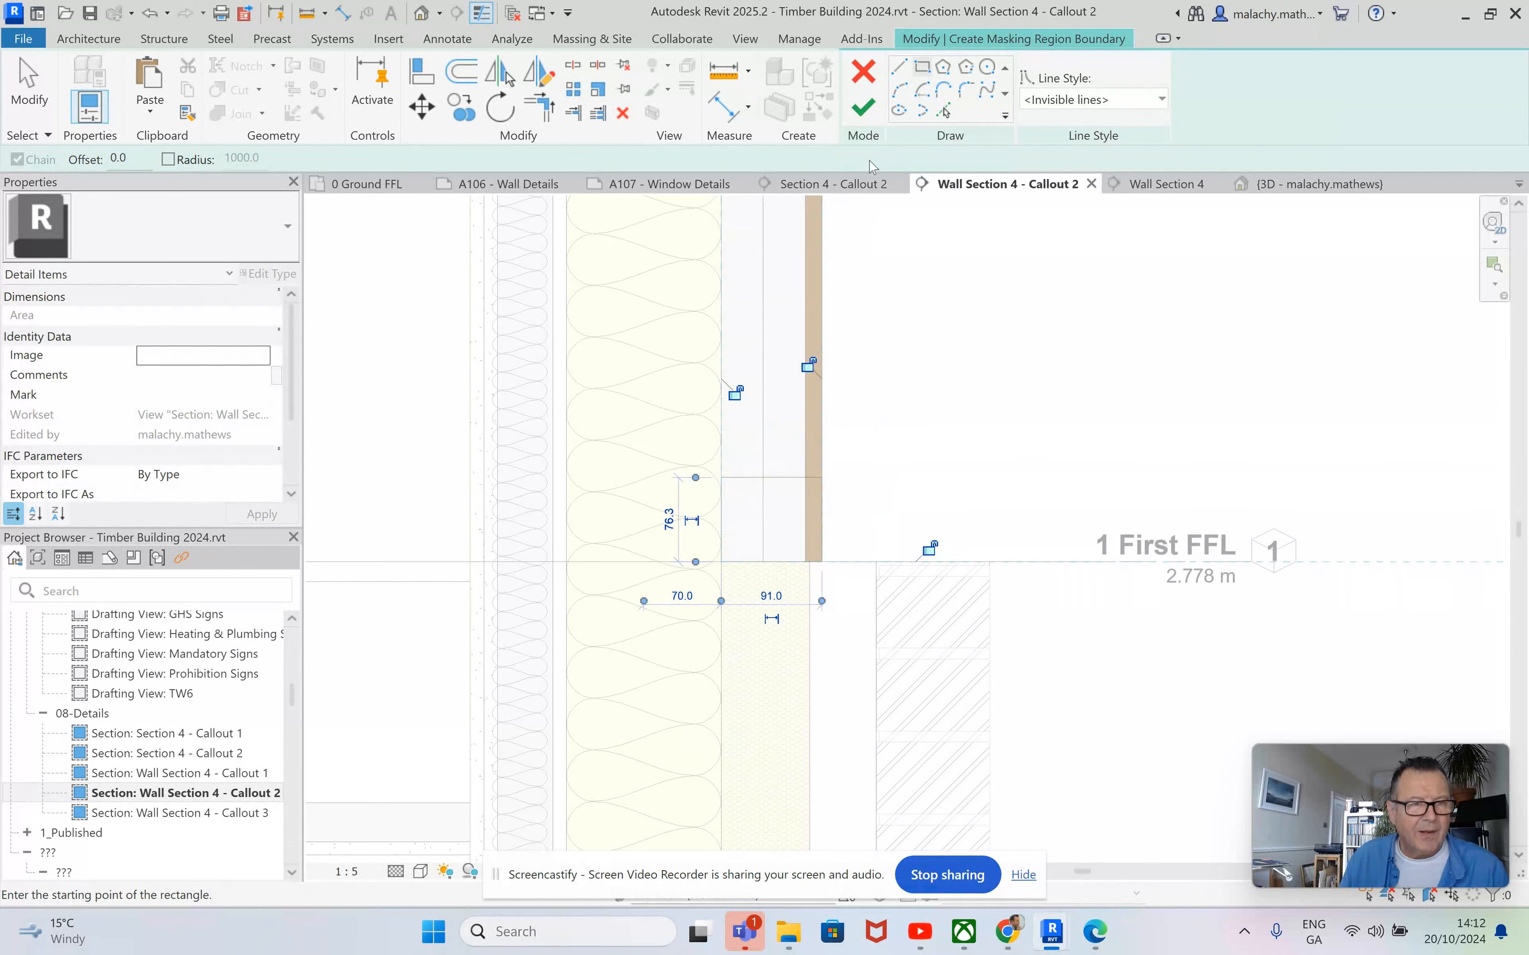
{"action": "left_click", "coordinate": [864, 107]}
{"action": "left_click", "coordinate": [936, 502]}
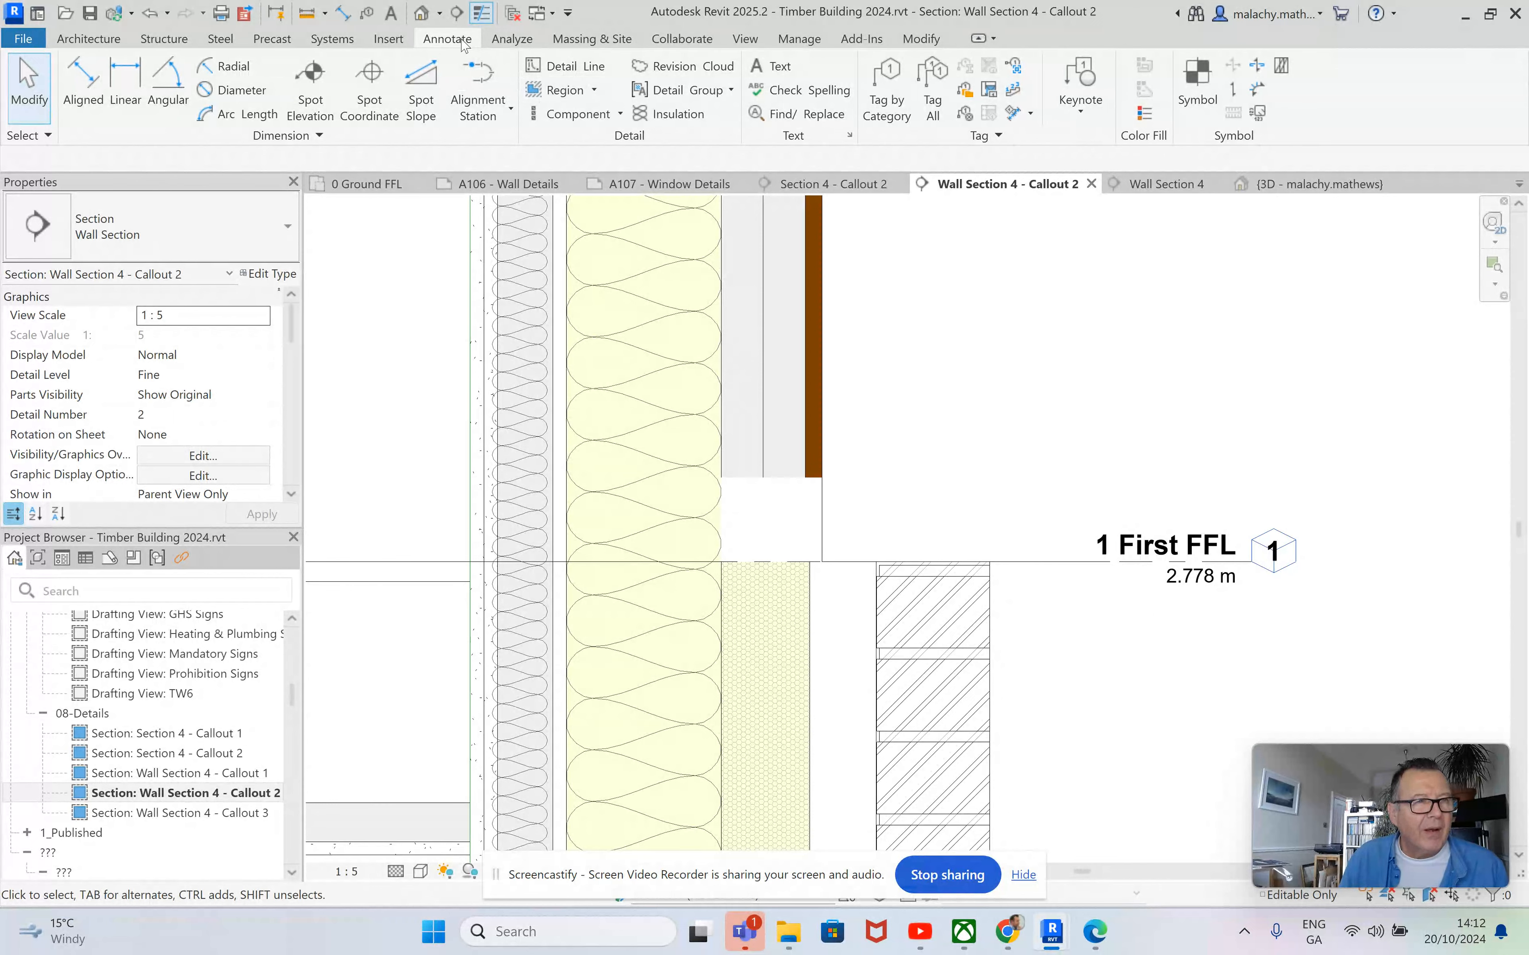
Draw a flashing in Wide Lines detail lines: short upstand beside the insulation, about 245 mm slope at 6° over the brickwork, about 51 mm downturn.
{"action": "left_click", "coordinate": [567, 68]}
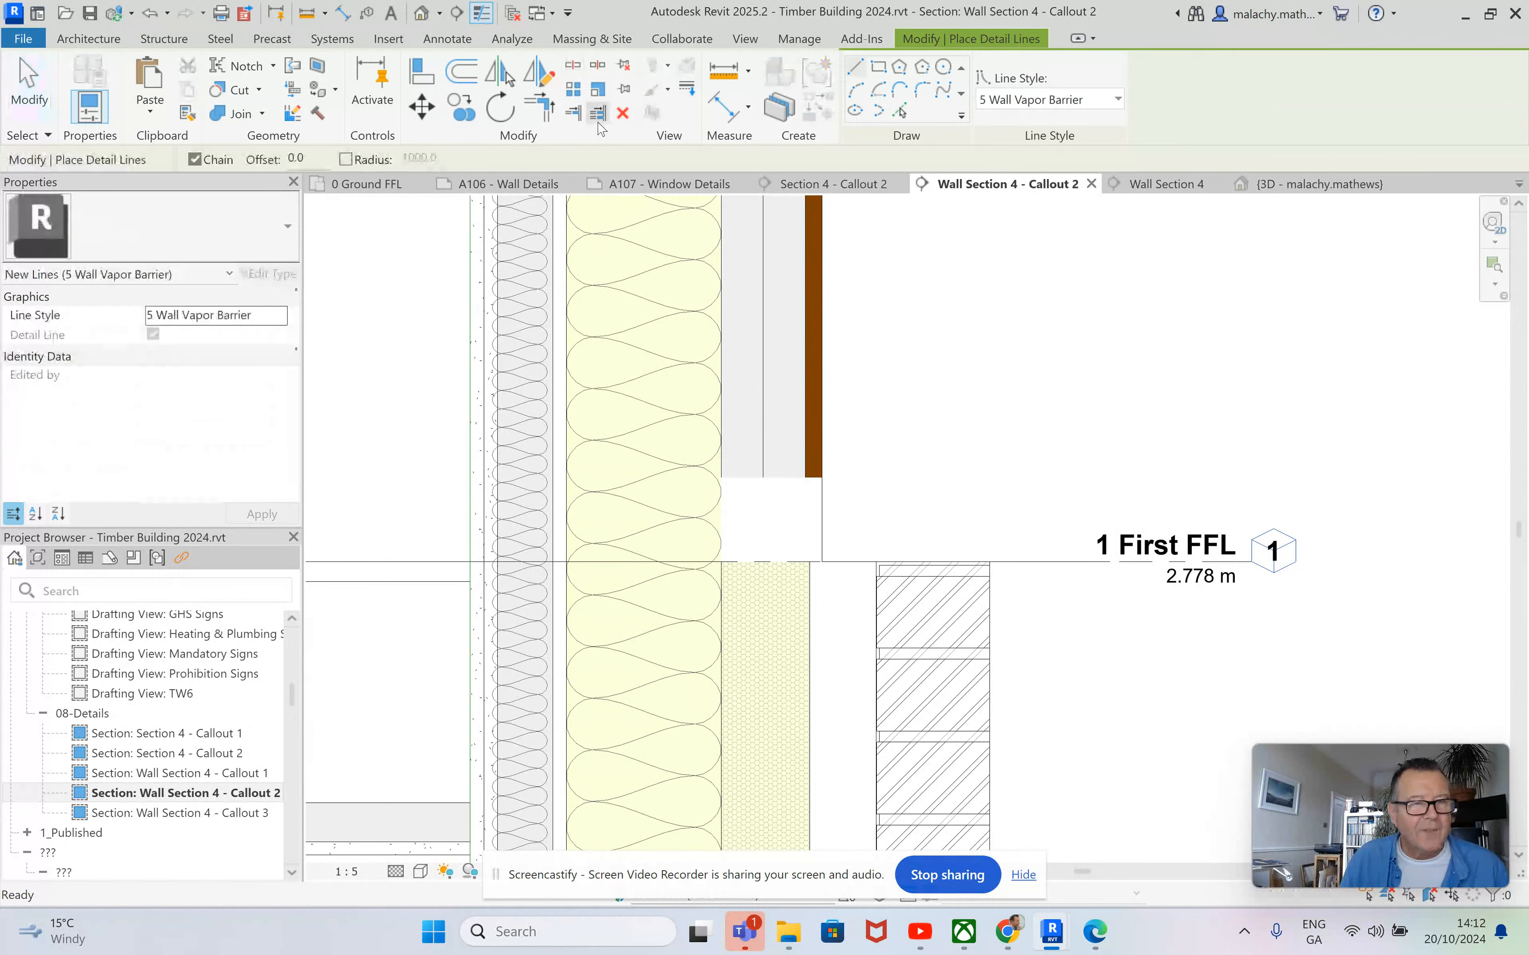
{"action": "left_click", "coordinate": [1115, 100]}
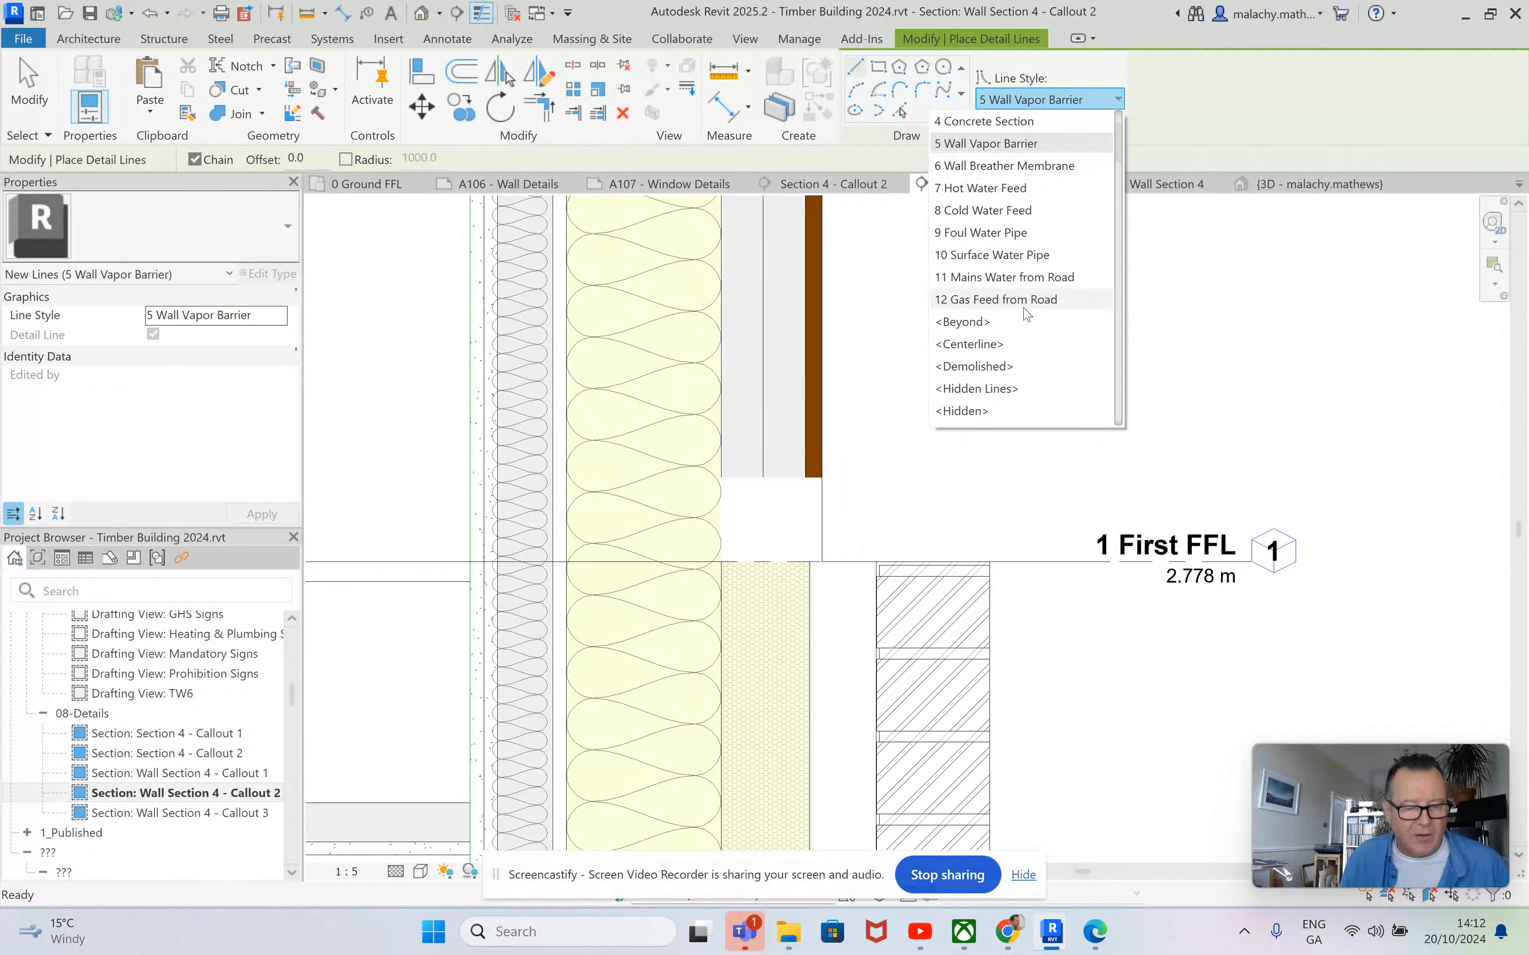
{"action": "scroll", "coordinate": [1027, 312], "scroll_direction": "down", "scroll_amount": 3}
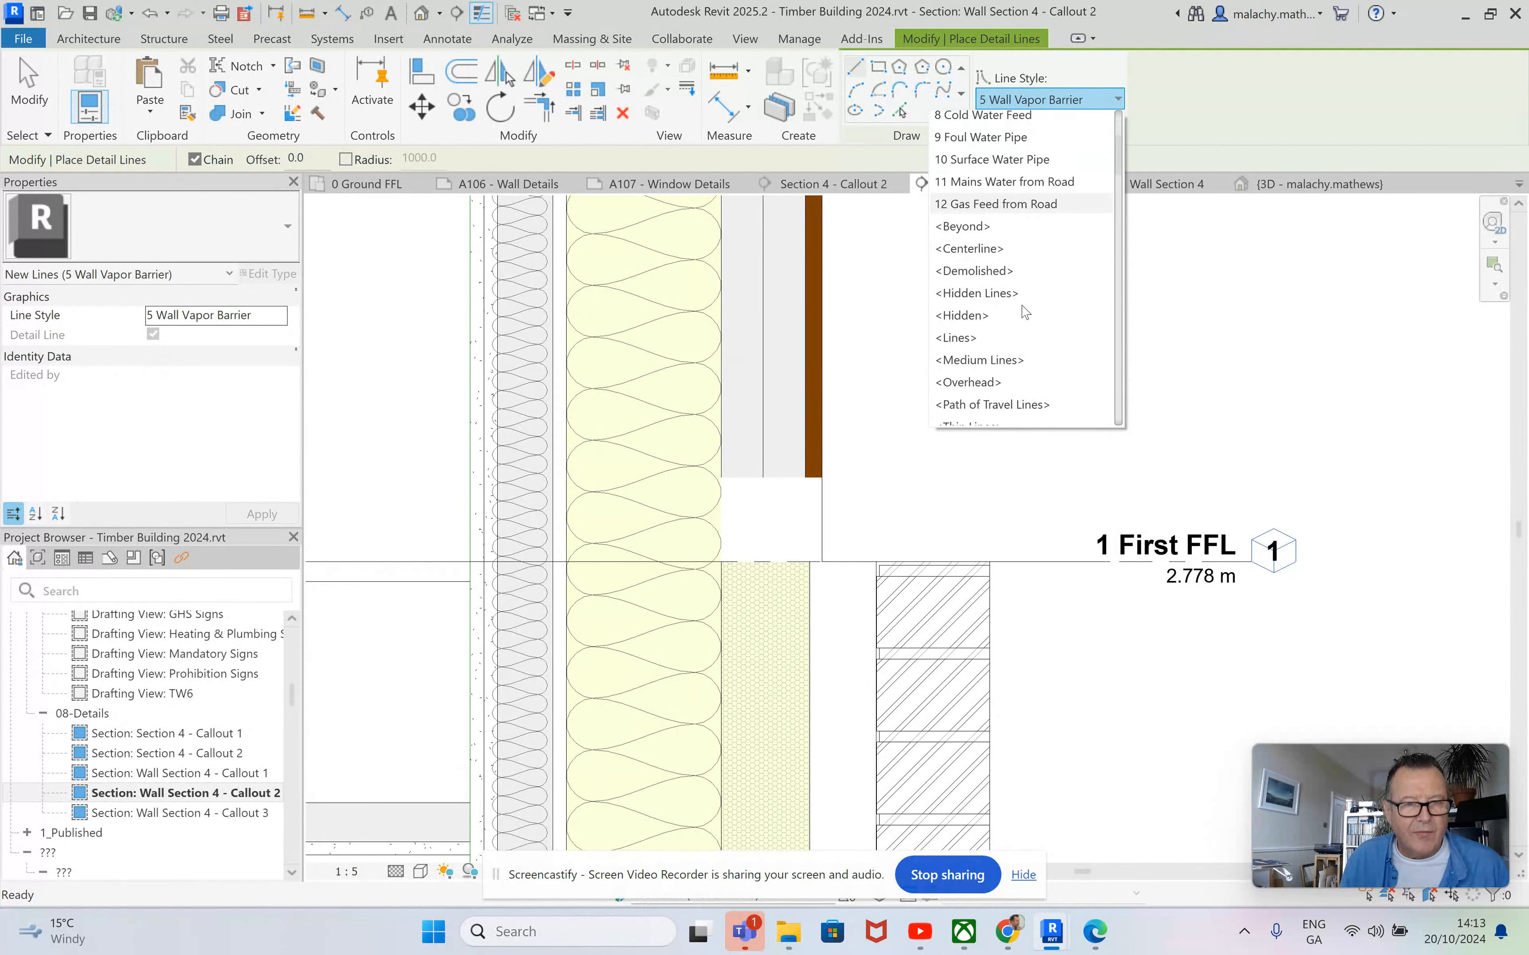
{"action": "scroll", "coordinate": [1024, 313], "scroll_direction": "down", "scroll_amount": 1}
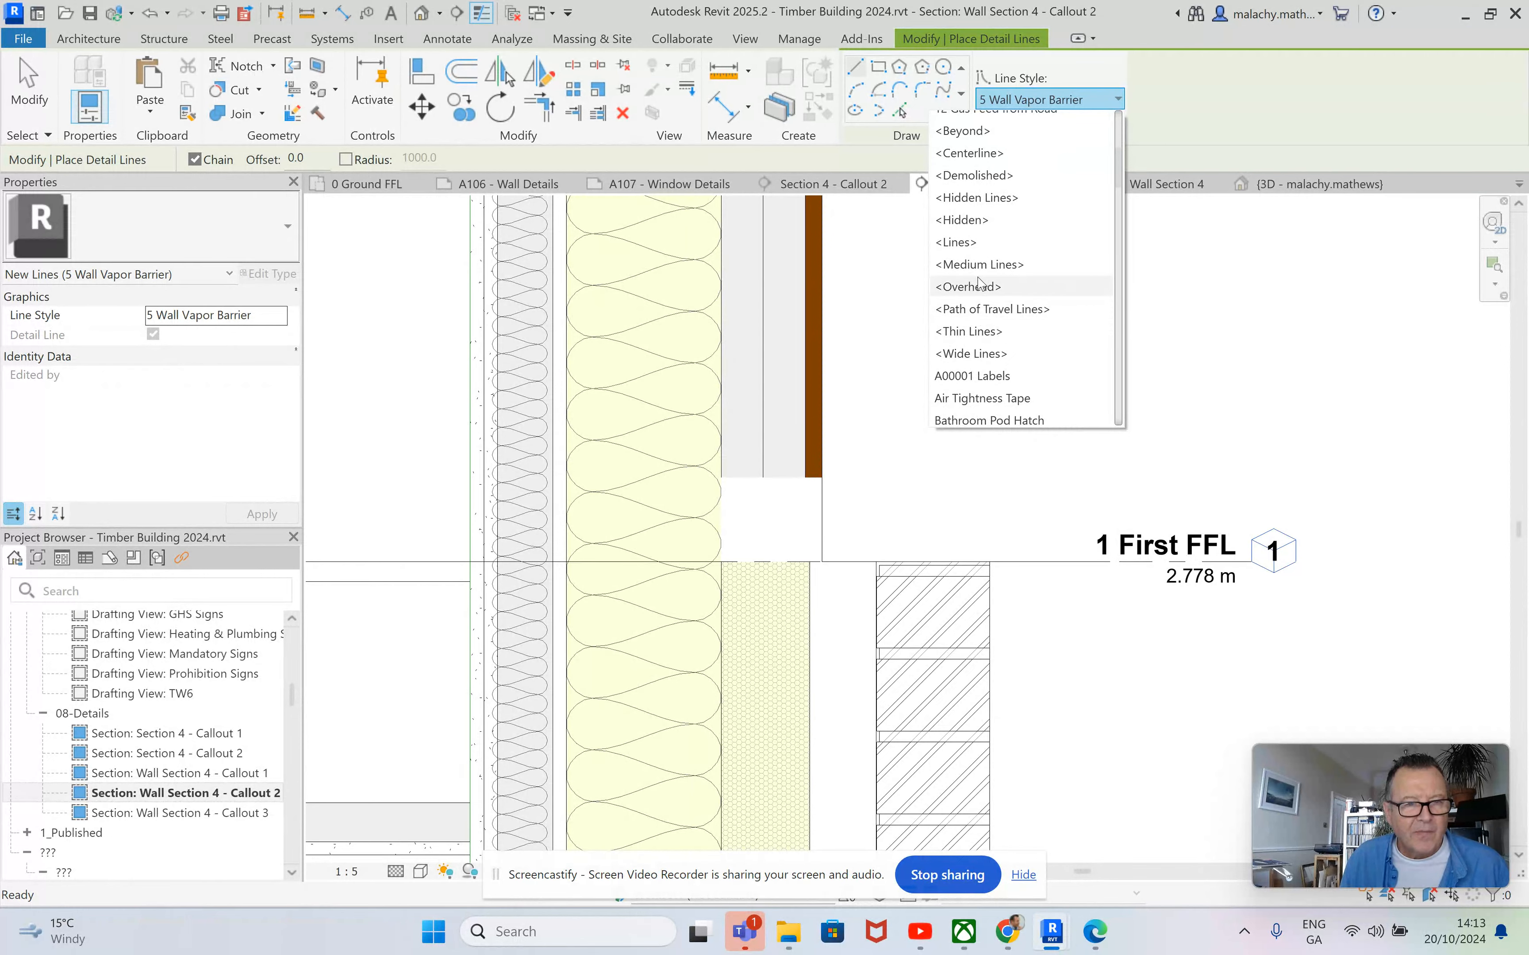
{"action": "left_click", "coordinate": [970, 354]}
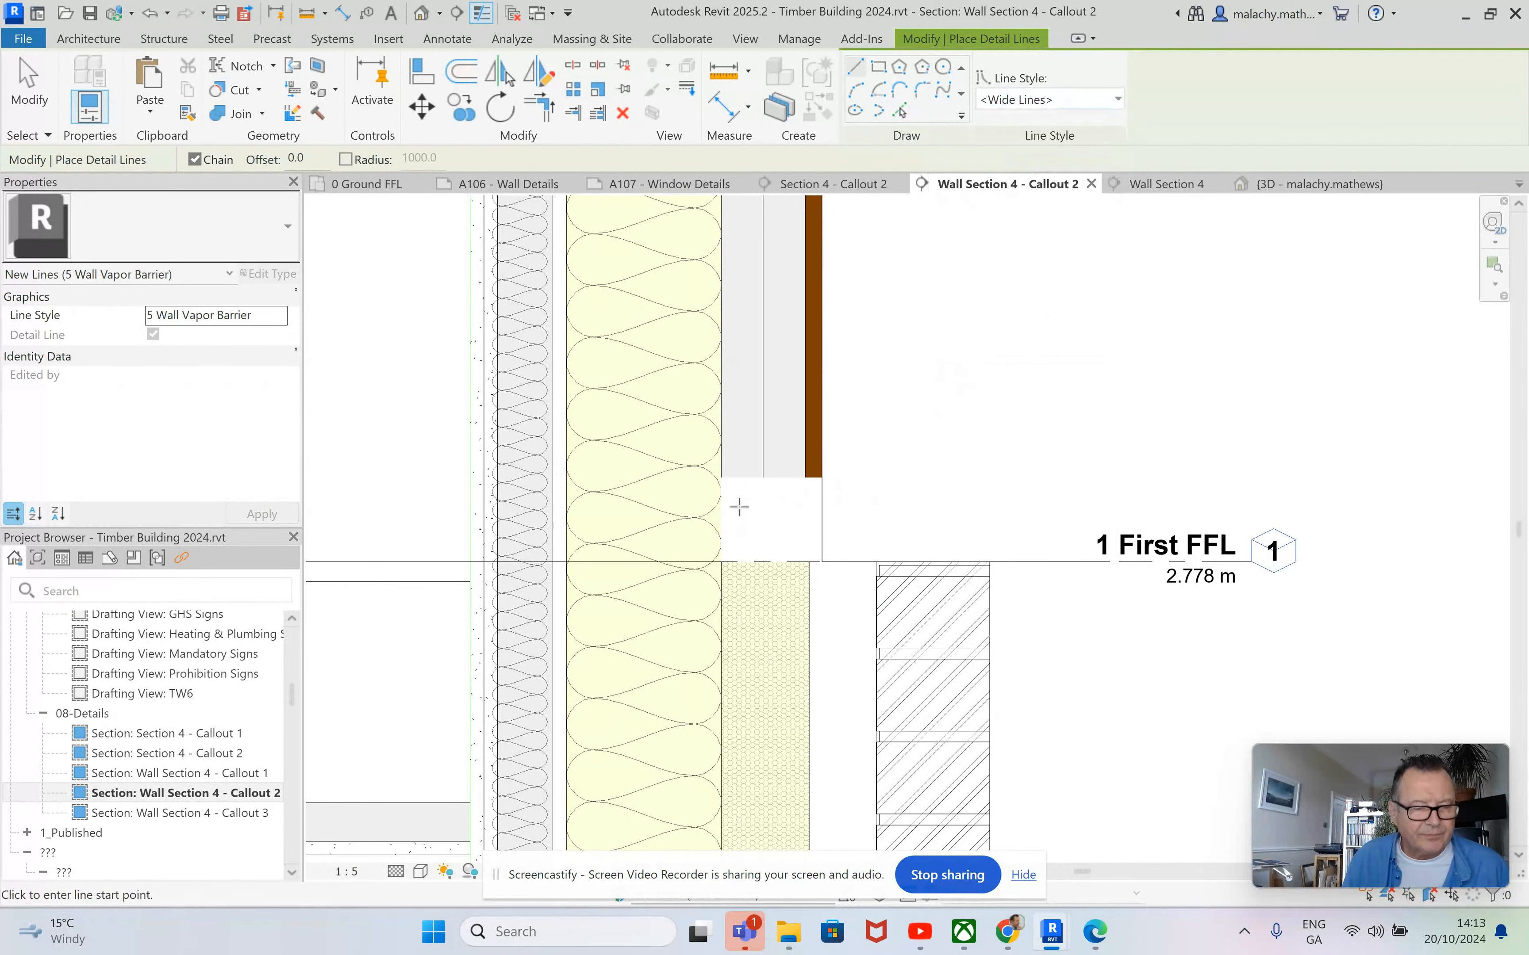
{"action": "scroll", "coordinate": [736, 517], "scroll_direction": "up", "scroll_amount": 4}
{"action": "left_click", "coordinate": [695, 402]}
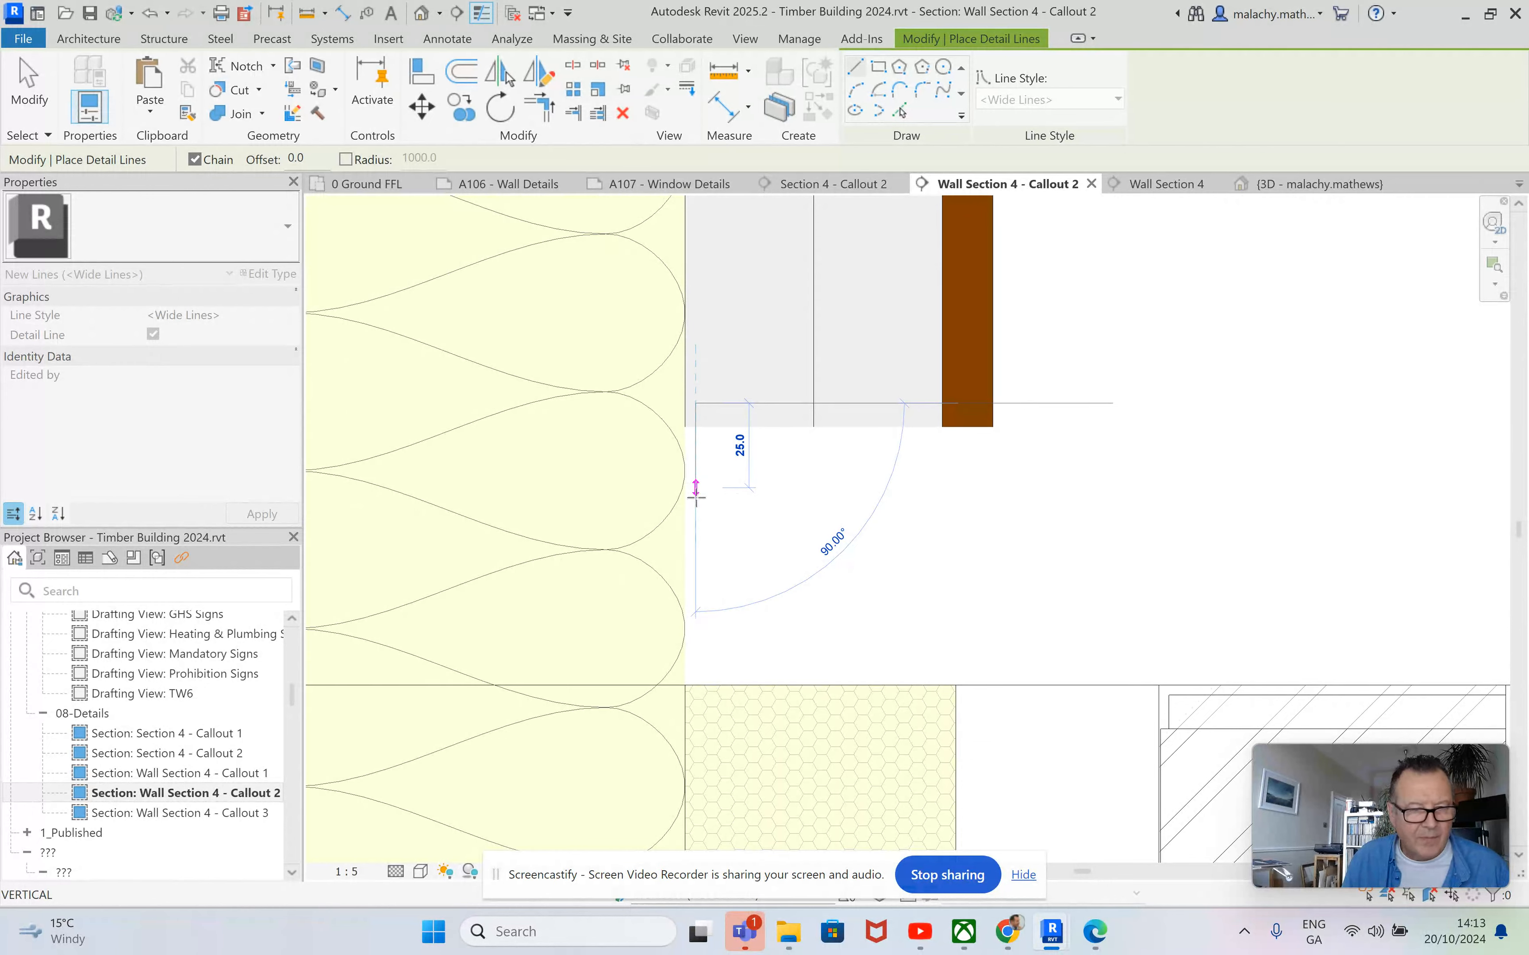
{"action": "left_click", "coordinate": [696, 589]}
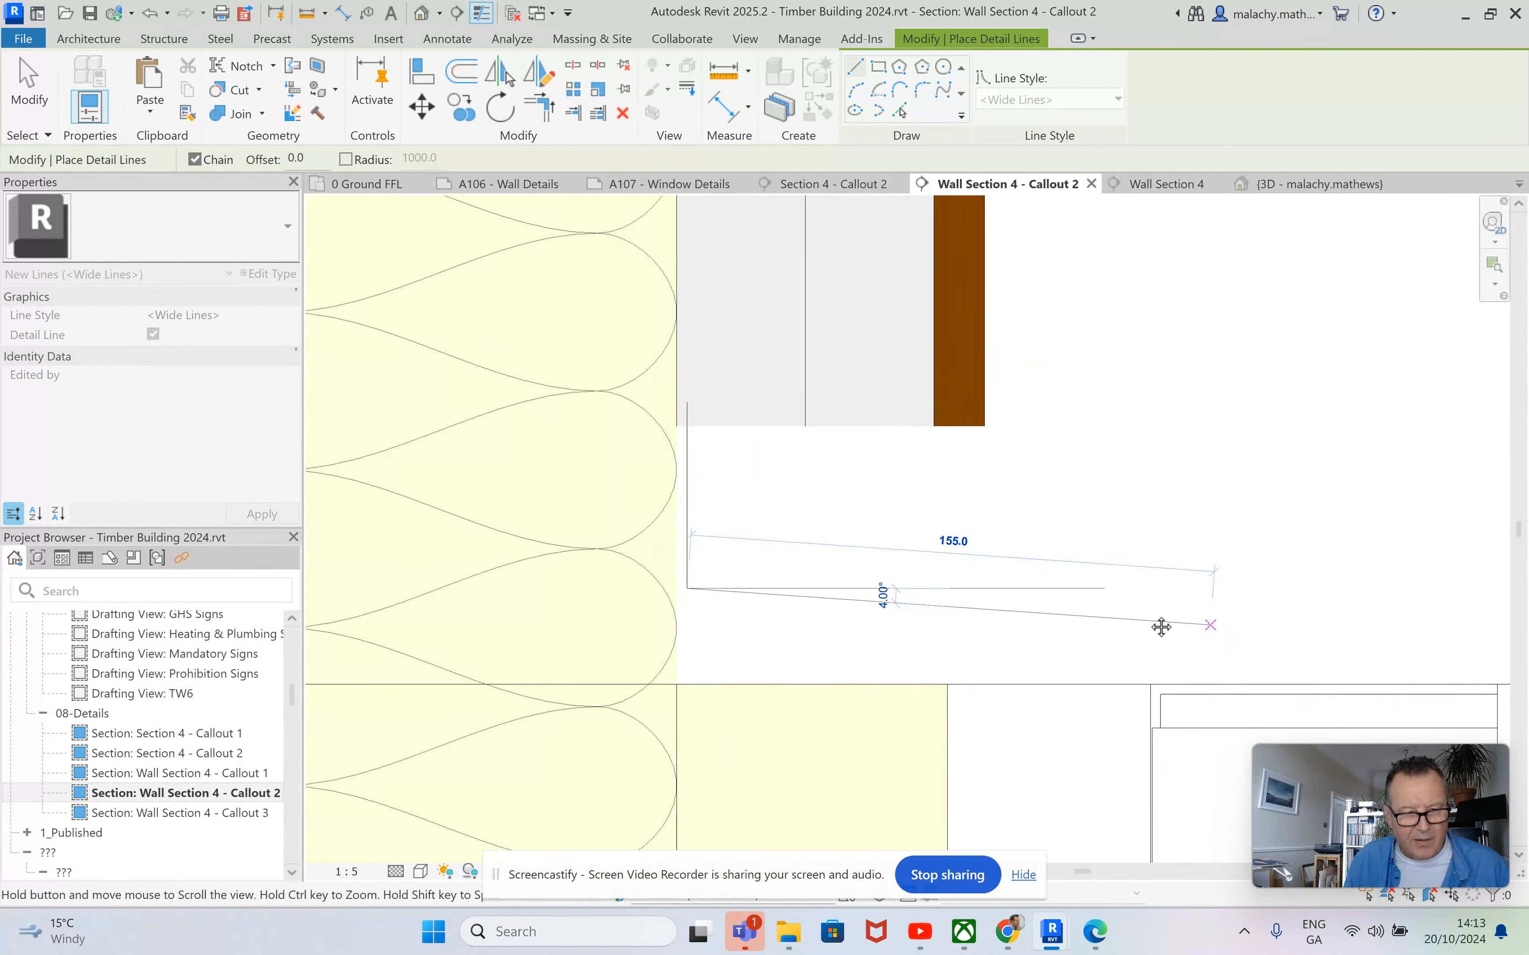
{"action": "middle_click_drag", "start_coordinate": [1216, 634], "coordinate": [823, 551]}
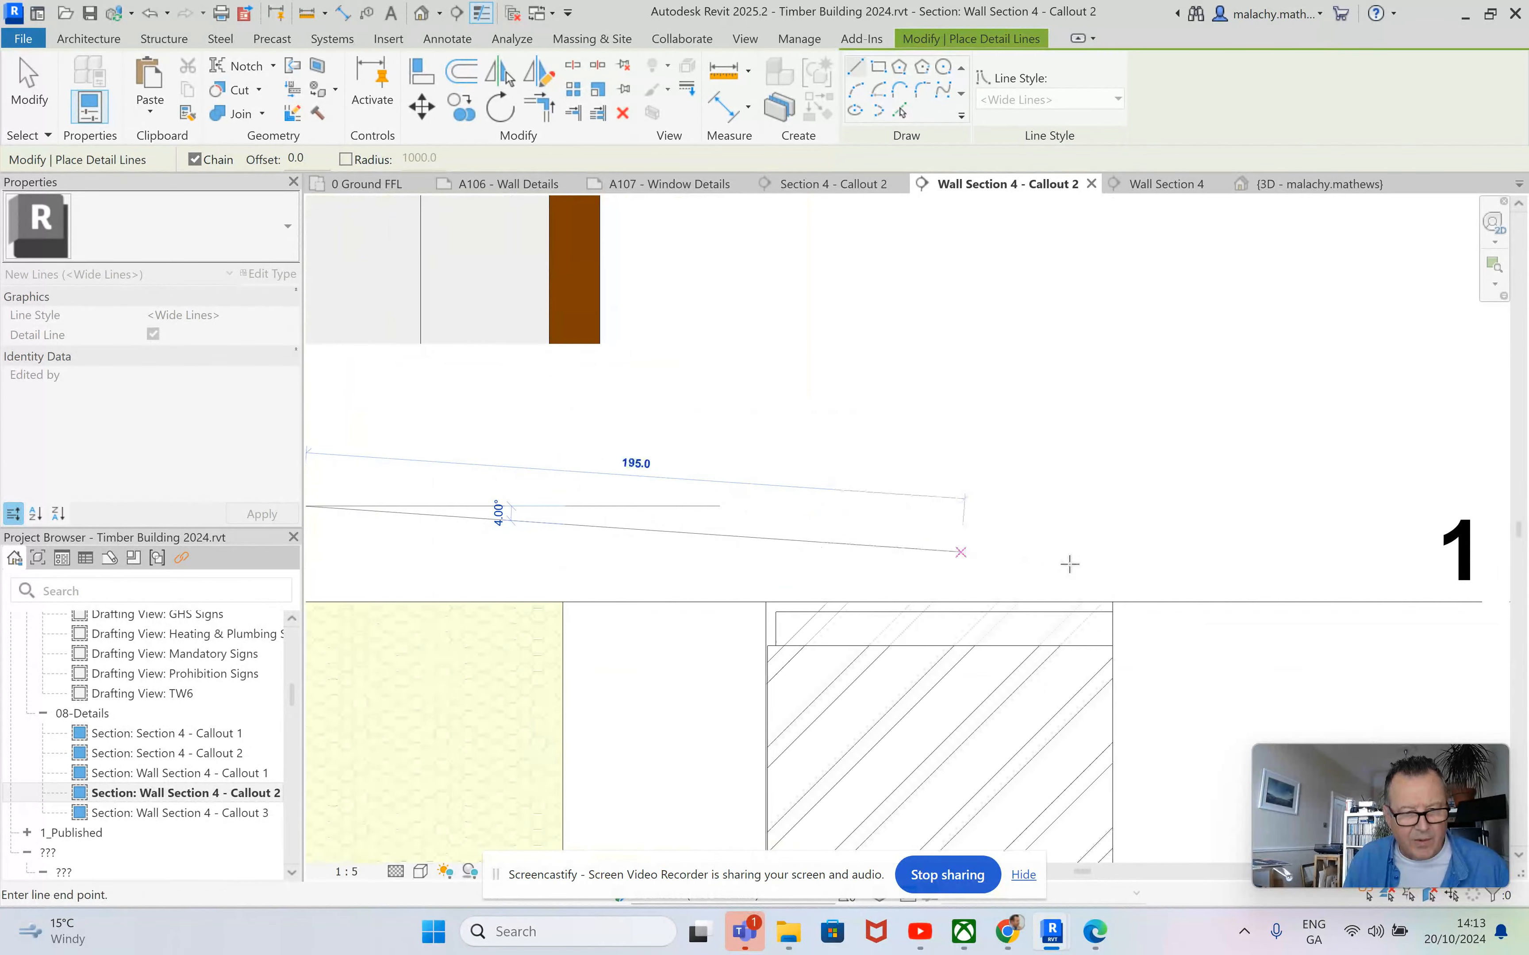
{"action": "left_click", "coordinate": [1125, 591]}
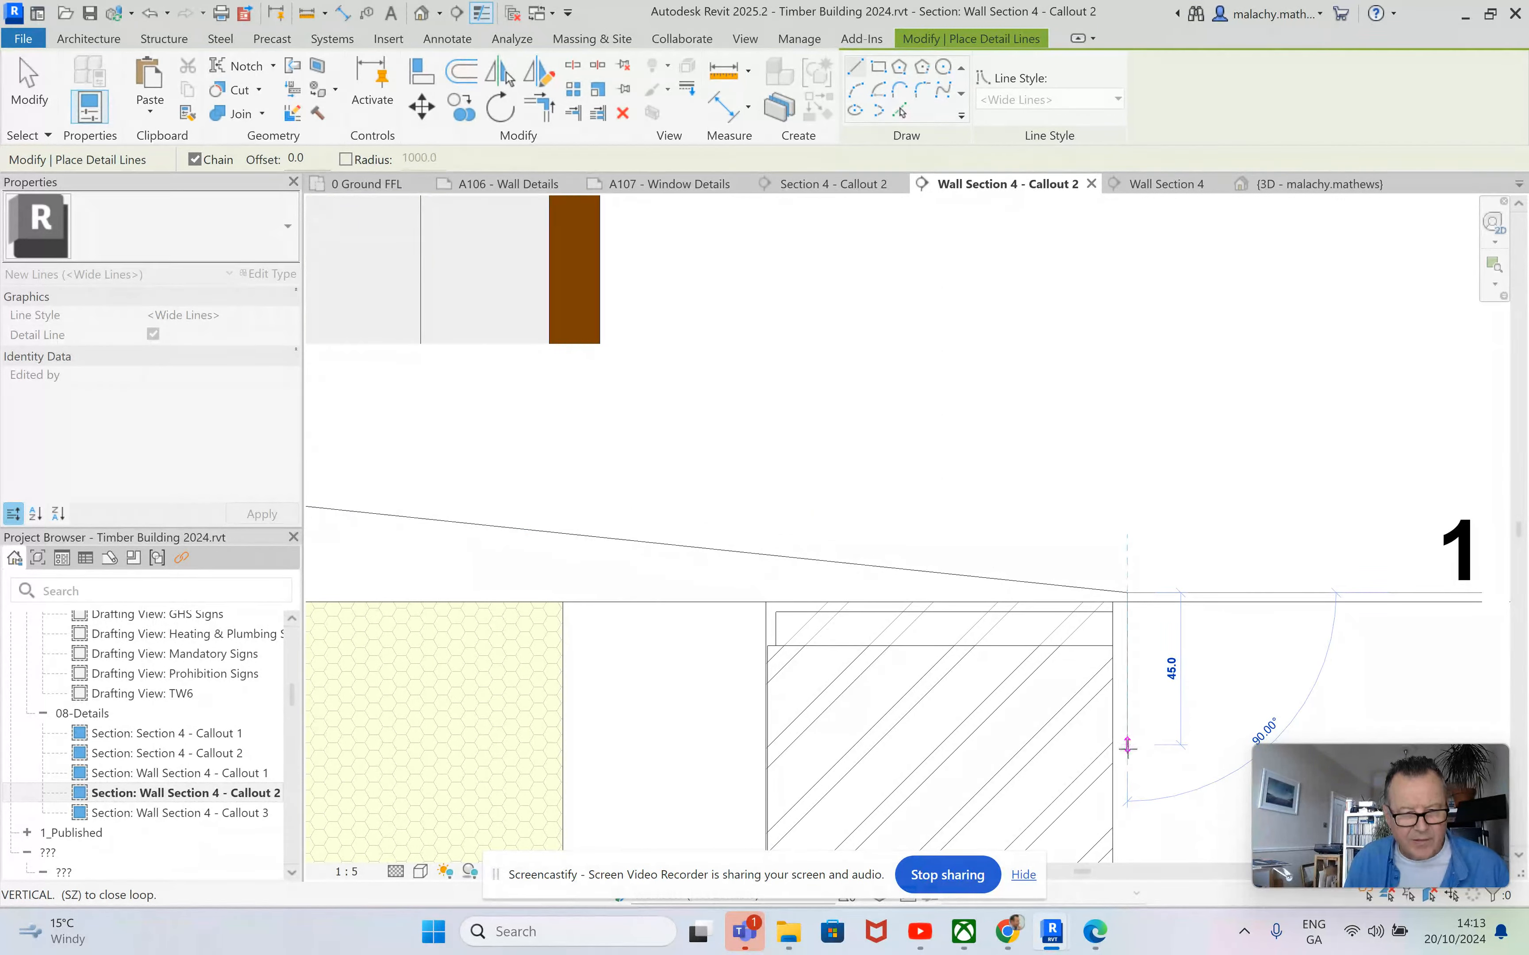
{"action": "left_click", "coordinate": [1127, 762]}
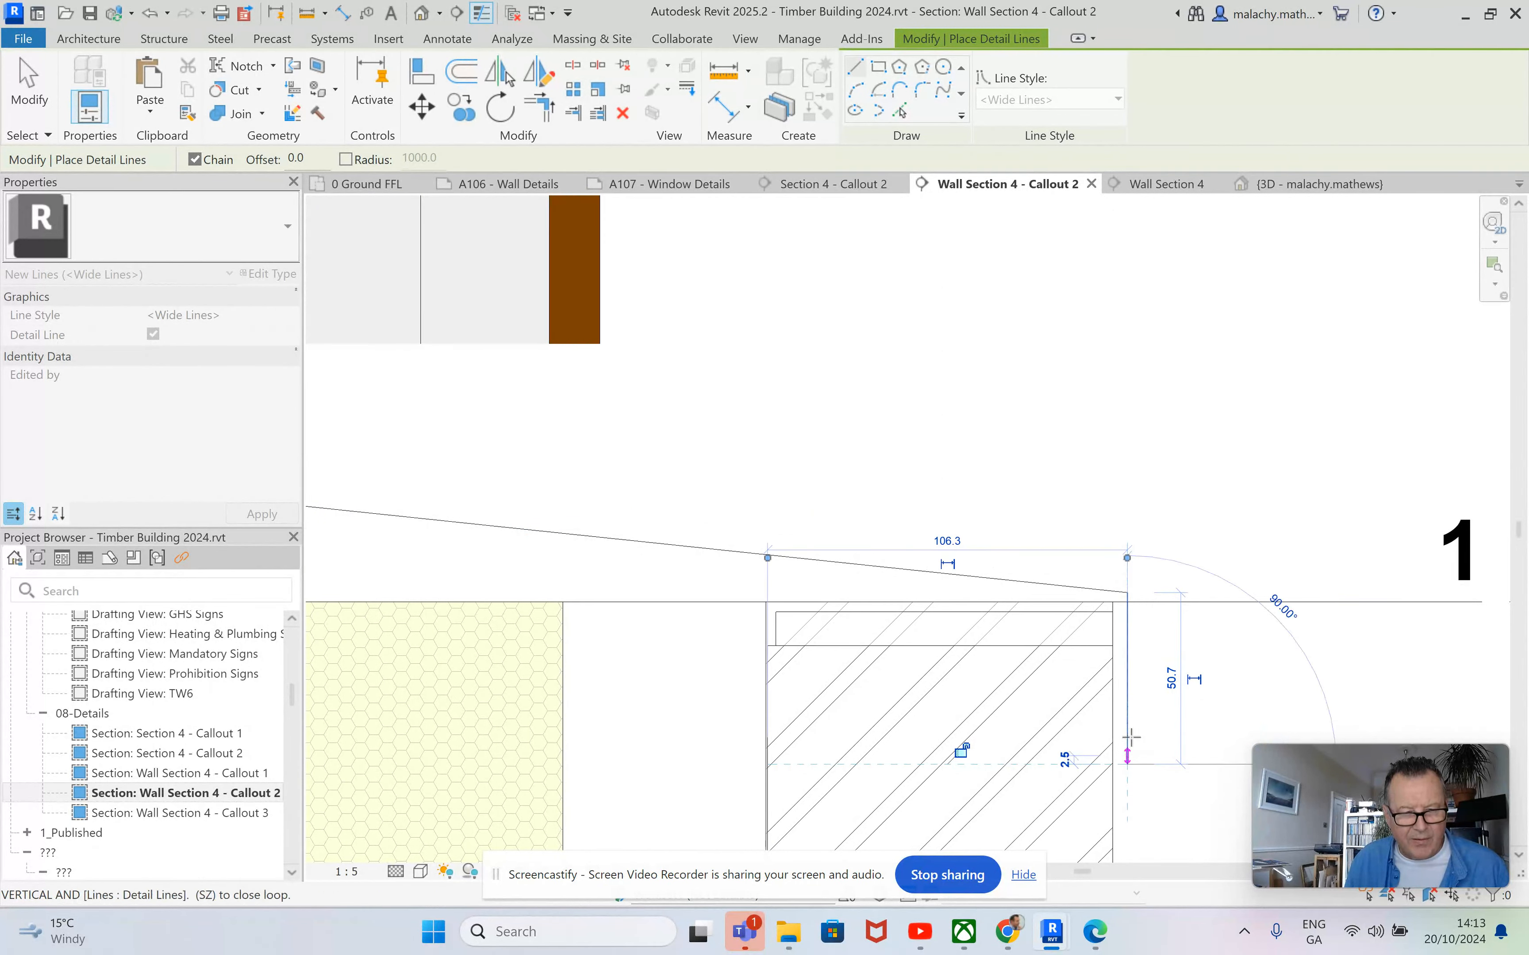
{"action": "key", "text": "Escape"}
{"action": "key", "text": "Escape"}
{"action": "scroll", "coordinate": [1100, 560], "scroll_direction": "down", "scroll_amount": 5}
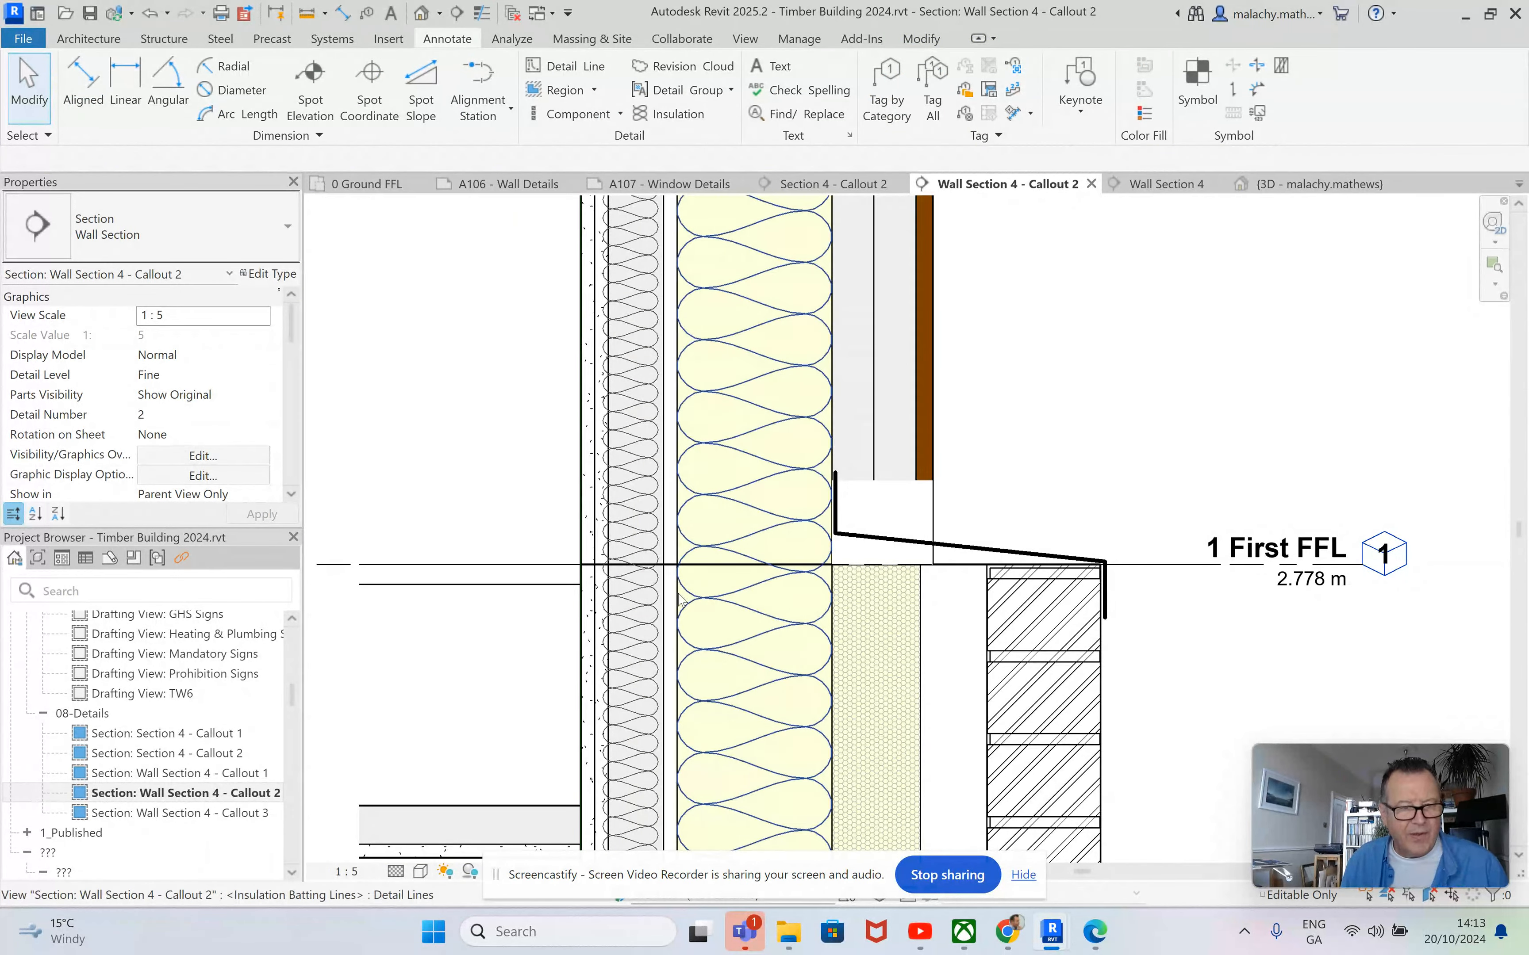
{"action": "left_click", "coordinate": [636, 628]}
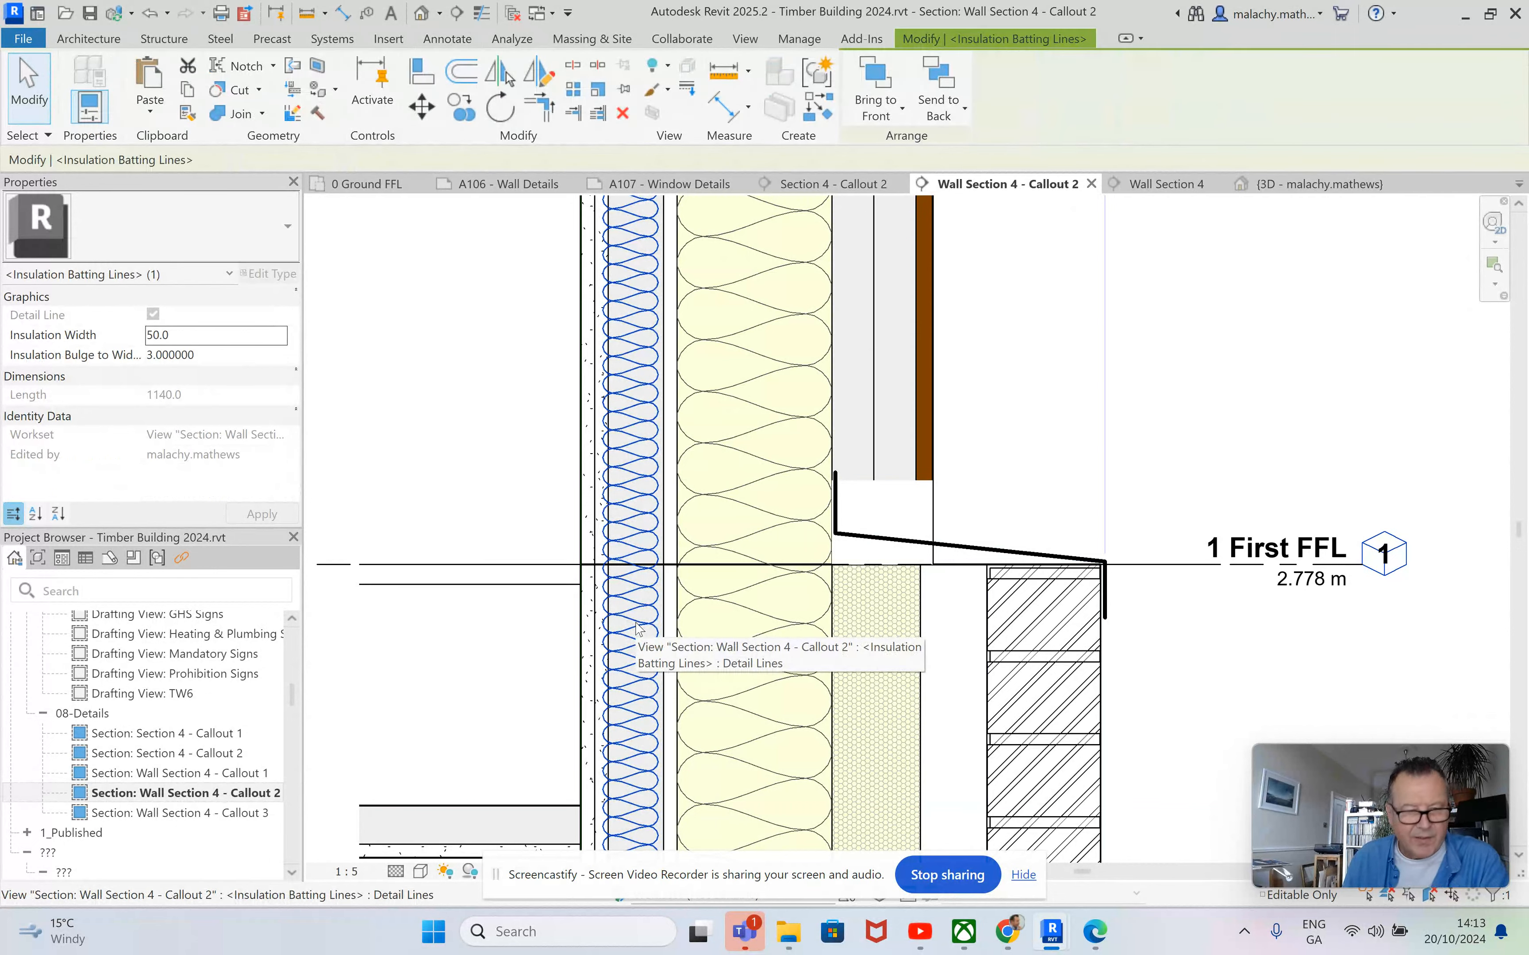
{"action": "left_click", "coordinate": [1223, 418]}
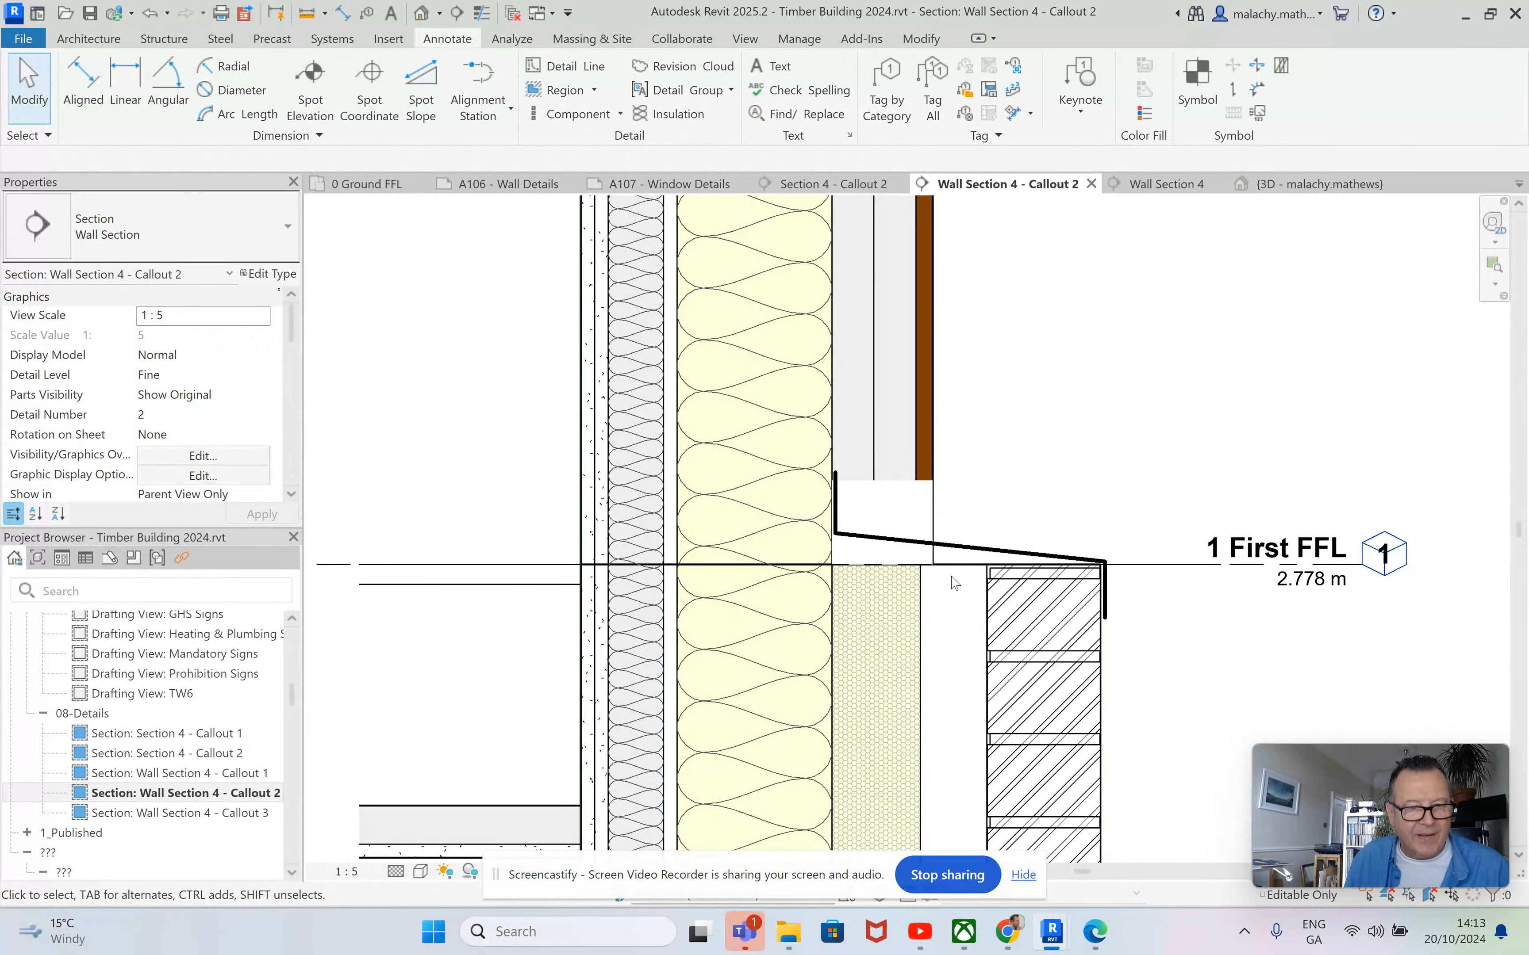
Duplicate the 22x60mm_Batten detail component type as 60x60mm_Batten 2 and set its depth to 60 mm.
{"action": "left_click", "coordinate": [578, 113]}
{"action": "left_click", "coordinate": [287, 226]}
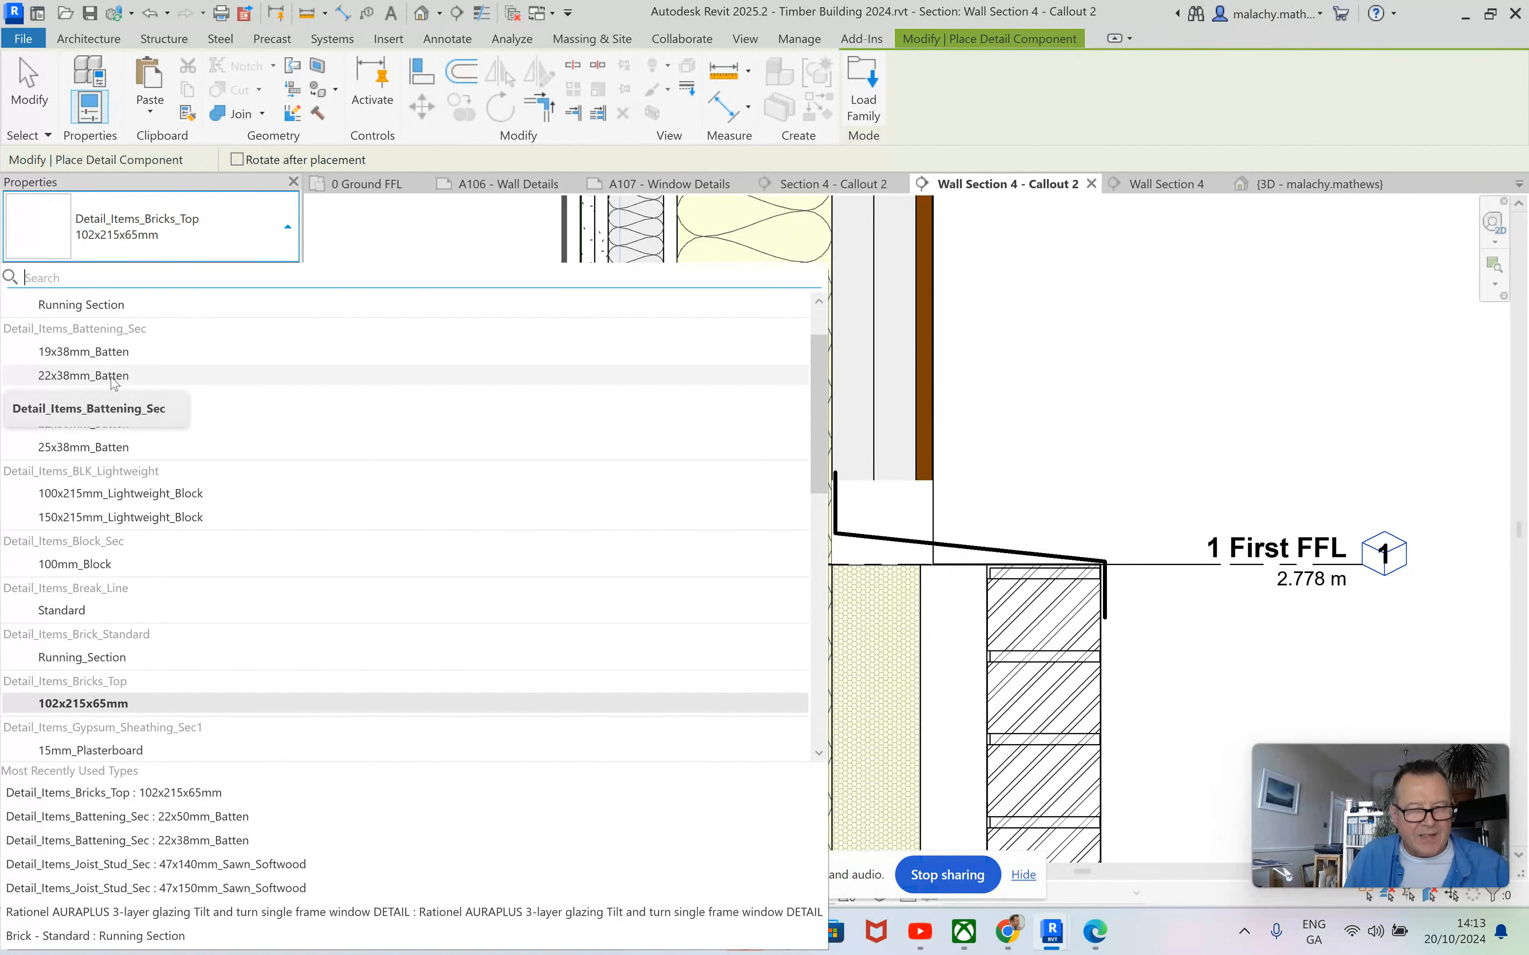
{"action": "left_click", "coordinate": [98, 424]}
{"action": "left_click", "coordinate": [264, 274]}
{"action": "left_click", "coordinate": [852, 205]}
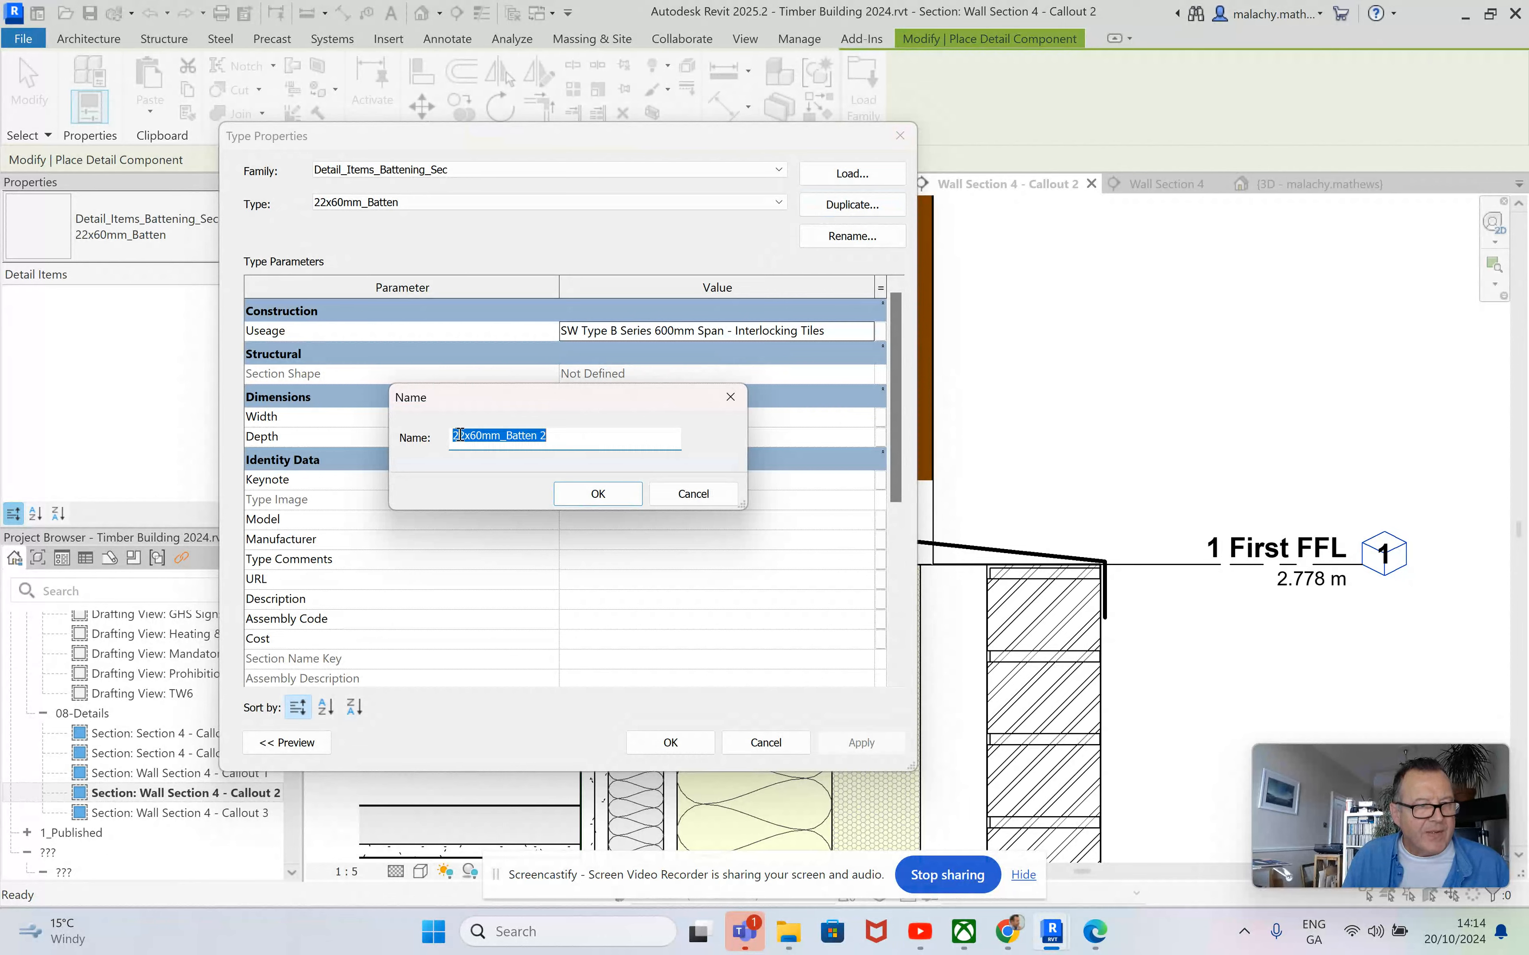
{"action": "left_click_drag", "start_coordinate": [465, 436], "coordinate": [449, 436]}
{"action": "type", "text": "60"}
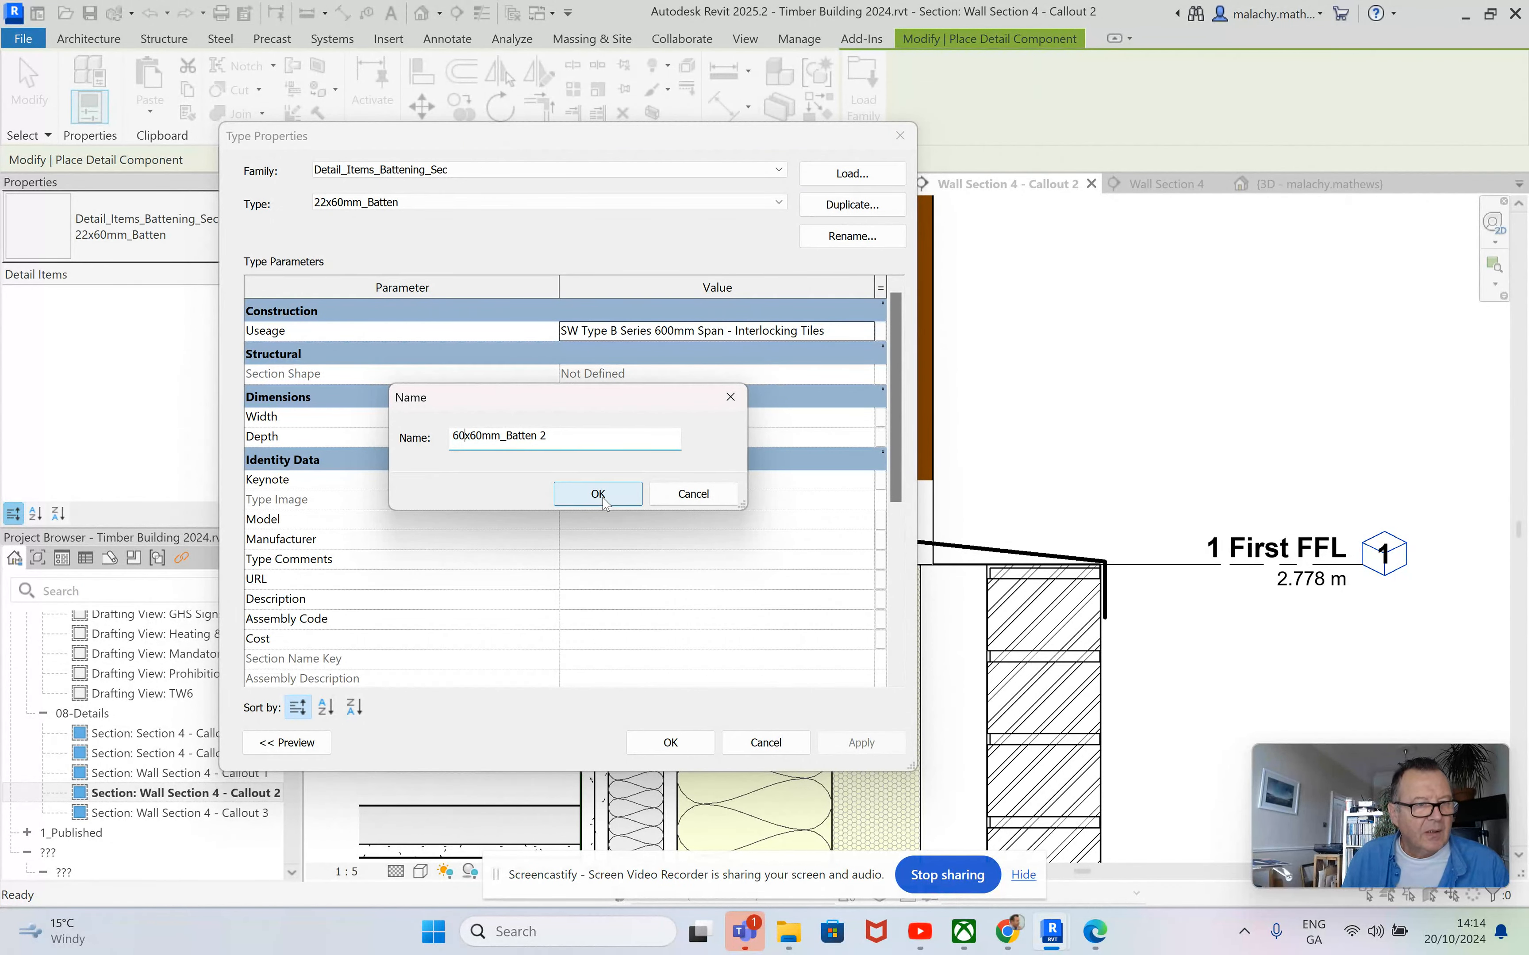
{"action": "left_click", "coordinate": [581, 486]}
{"action": "left_click", "coordinate": [546, 442]}
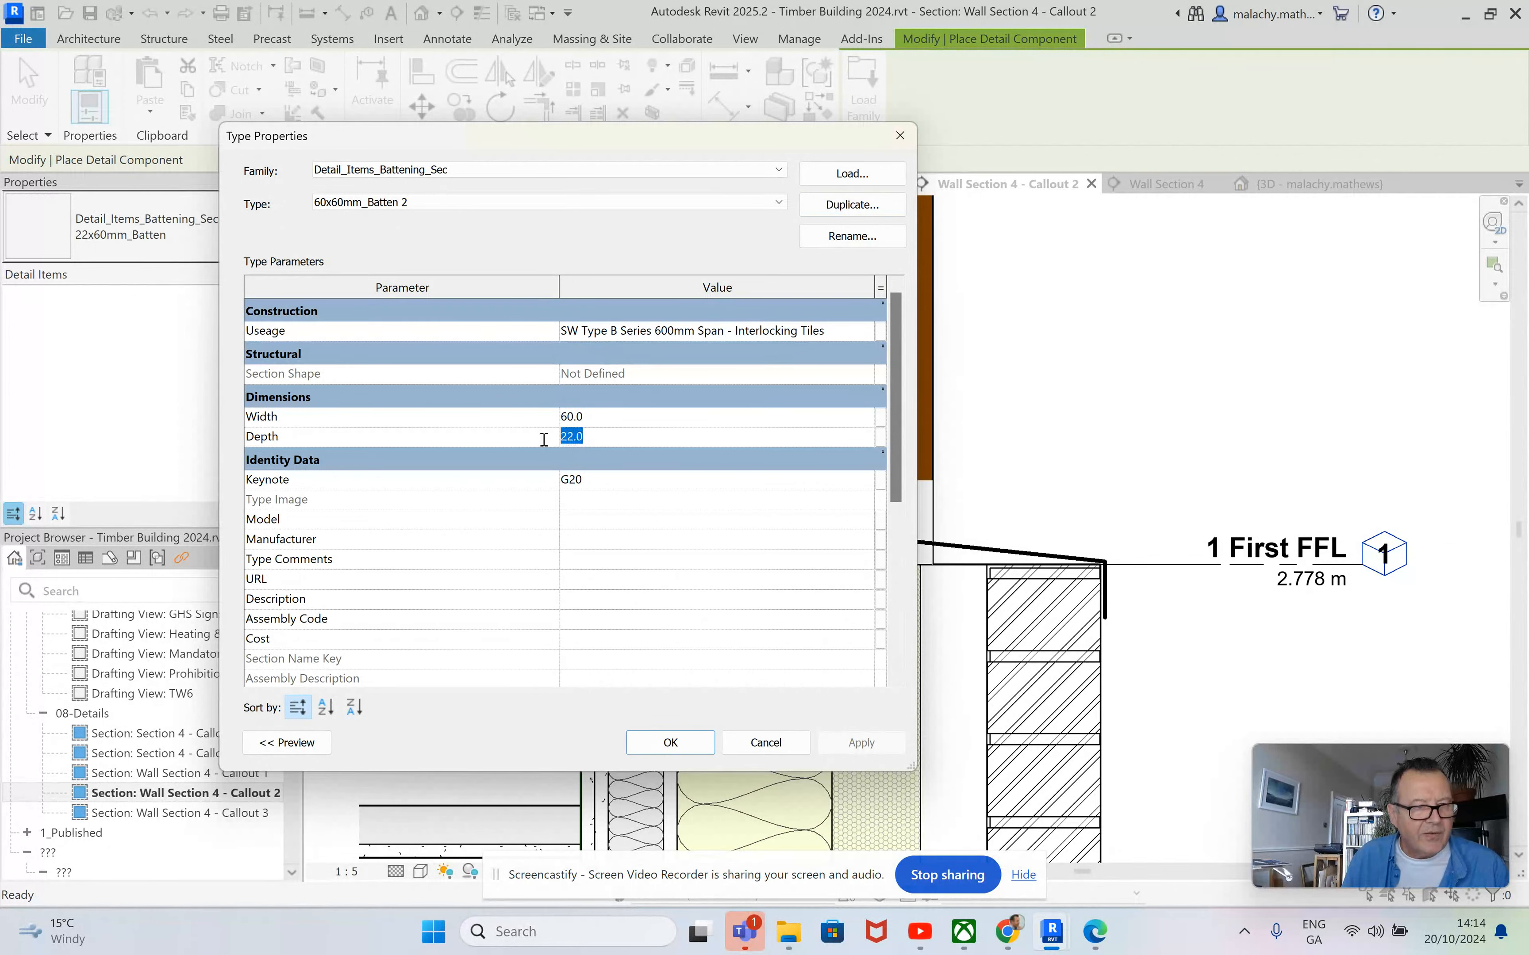
{"action": "type", "text": "60"}
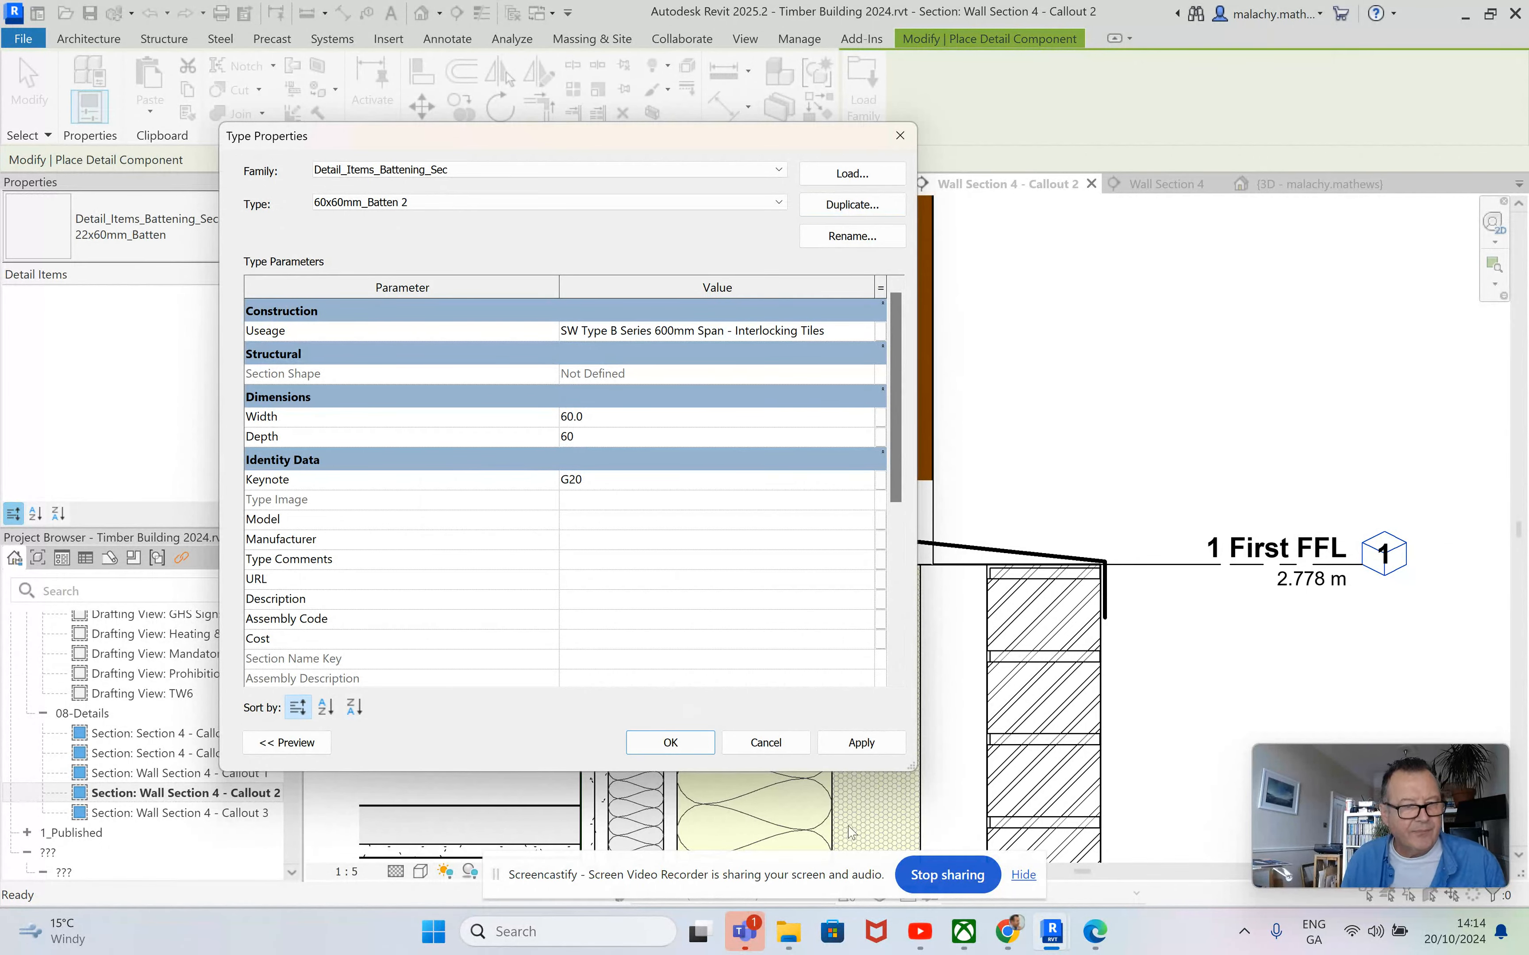
{"action": "left_click", "coordinate": [861, 742]}
{"action": "left_click", "coordinate": [646, 748]}
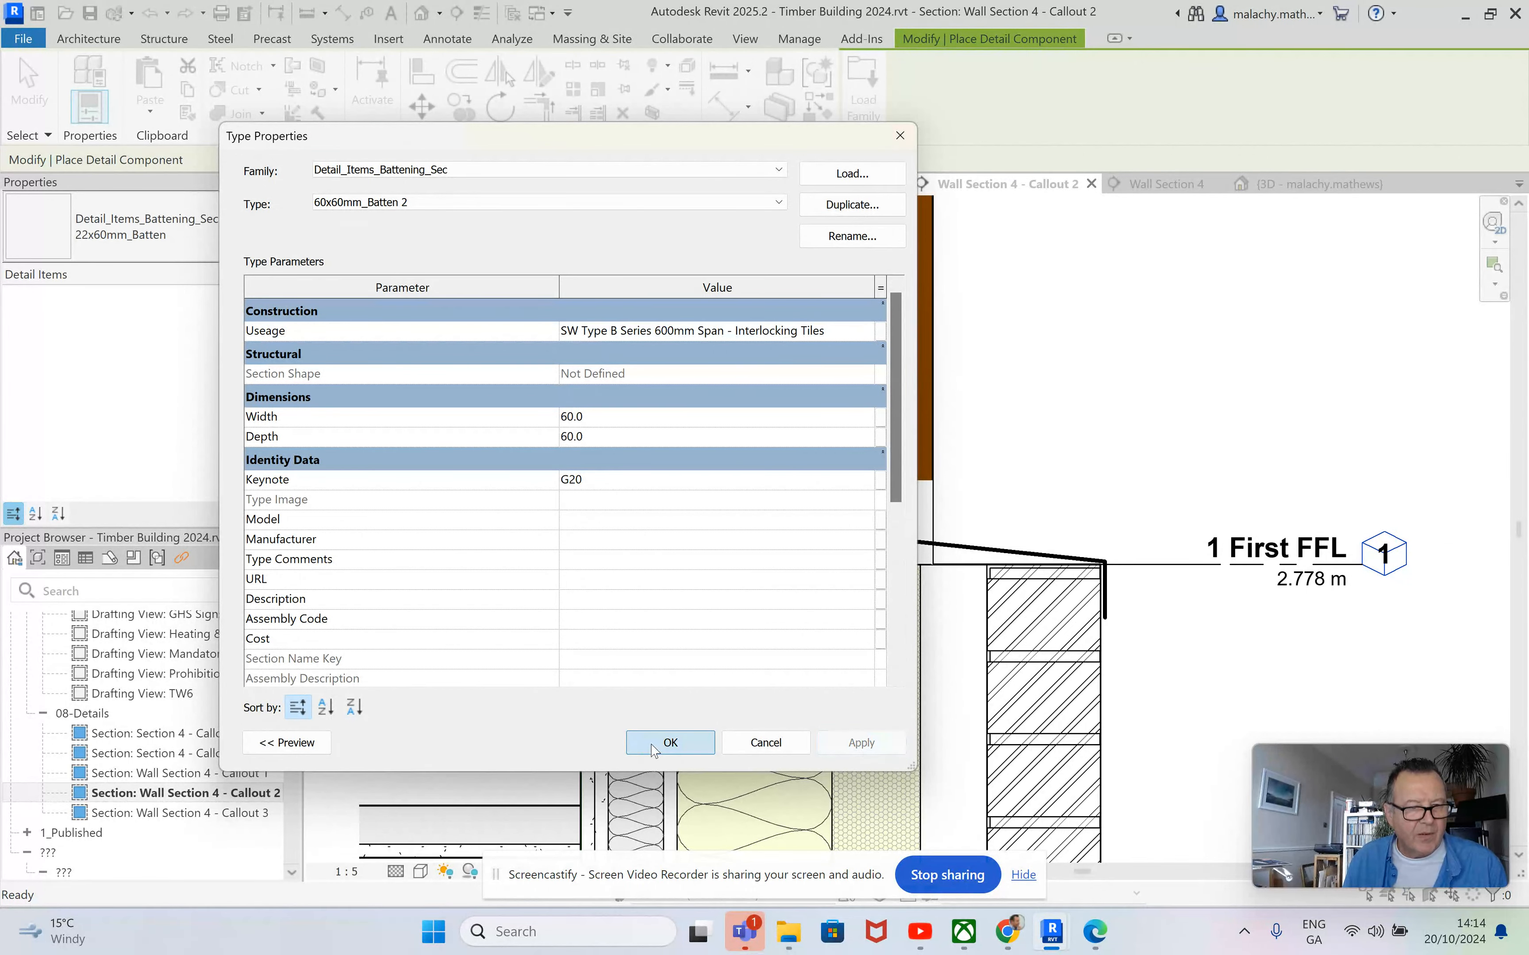
Place the 60x60 mm batten at the head of the cavity between the lower wall's rigid insulation and the brickwork, below 1 First FFL.
{"action": "left_click", "coordinate": [954, 598]}
{"action": "key", "text": "Escape"}
{"action": "key", "text": "Escape"}
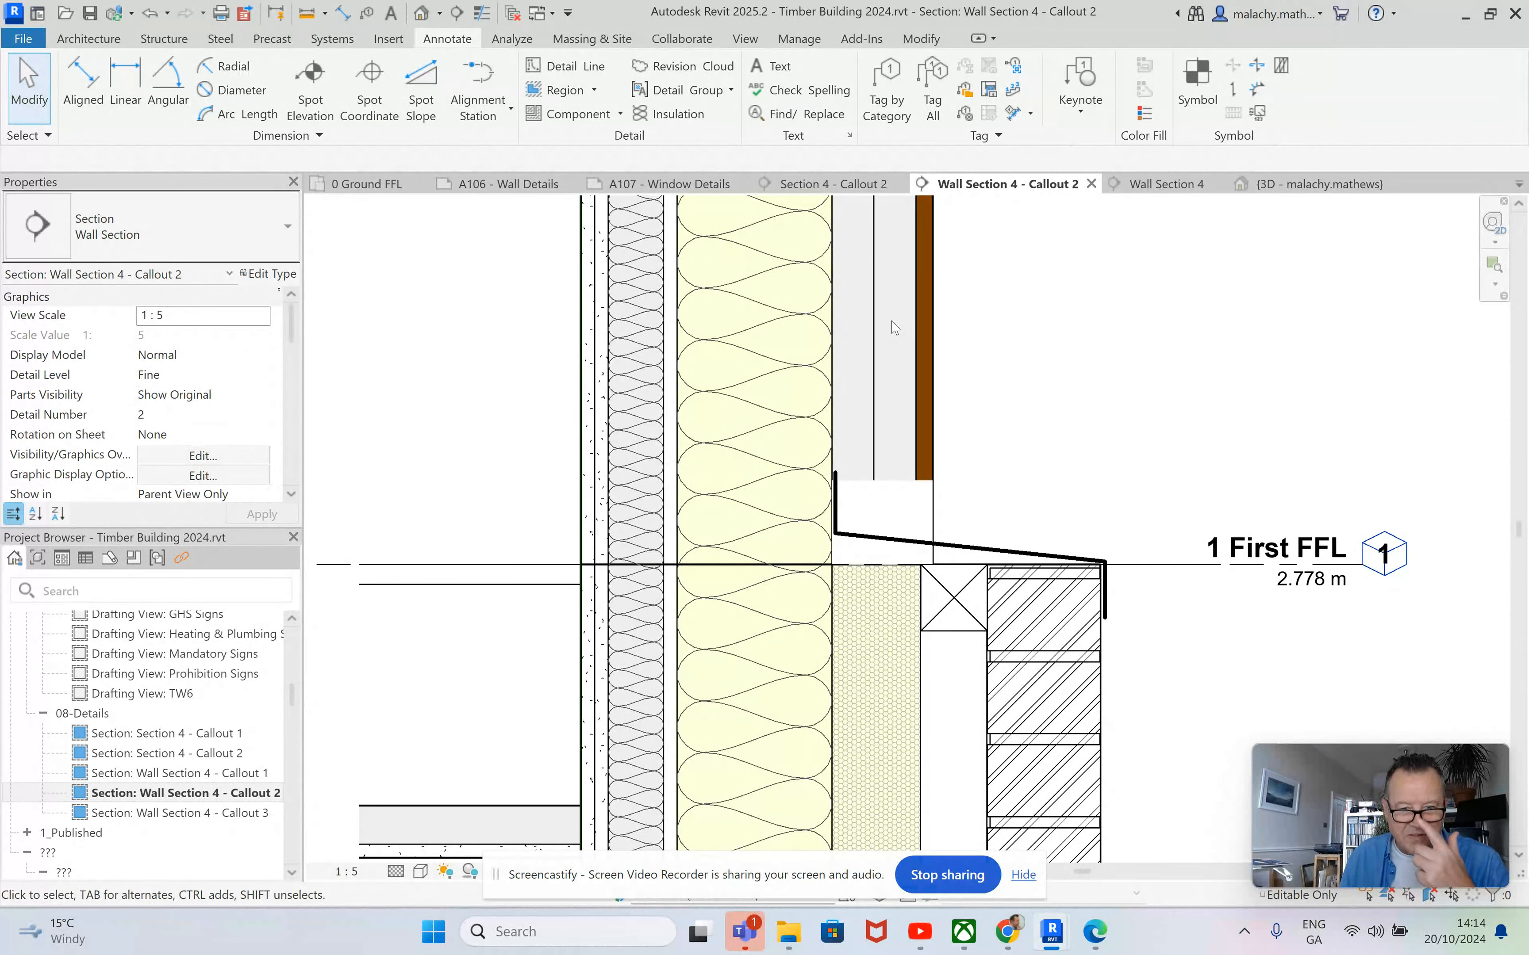
Copy the cavity batten to the upper wall, against the outer face of the insulation just above the flashing upstand.
{"action": "left_click", "coordinate": [953, 597]}
{"action": "left_click", "coordinate": [461, 107]}
{"action": "left_click", "coordinate": [921, 631]}
{"action": "left_click", "coordinate": [832, 456]}
{"action": "key", "text": "Escape"}
{"action": "key", "text": "Escape"}
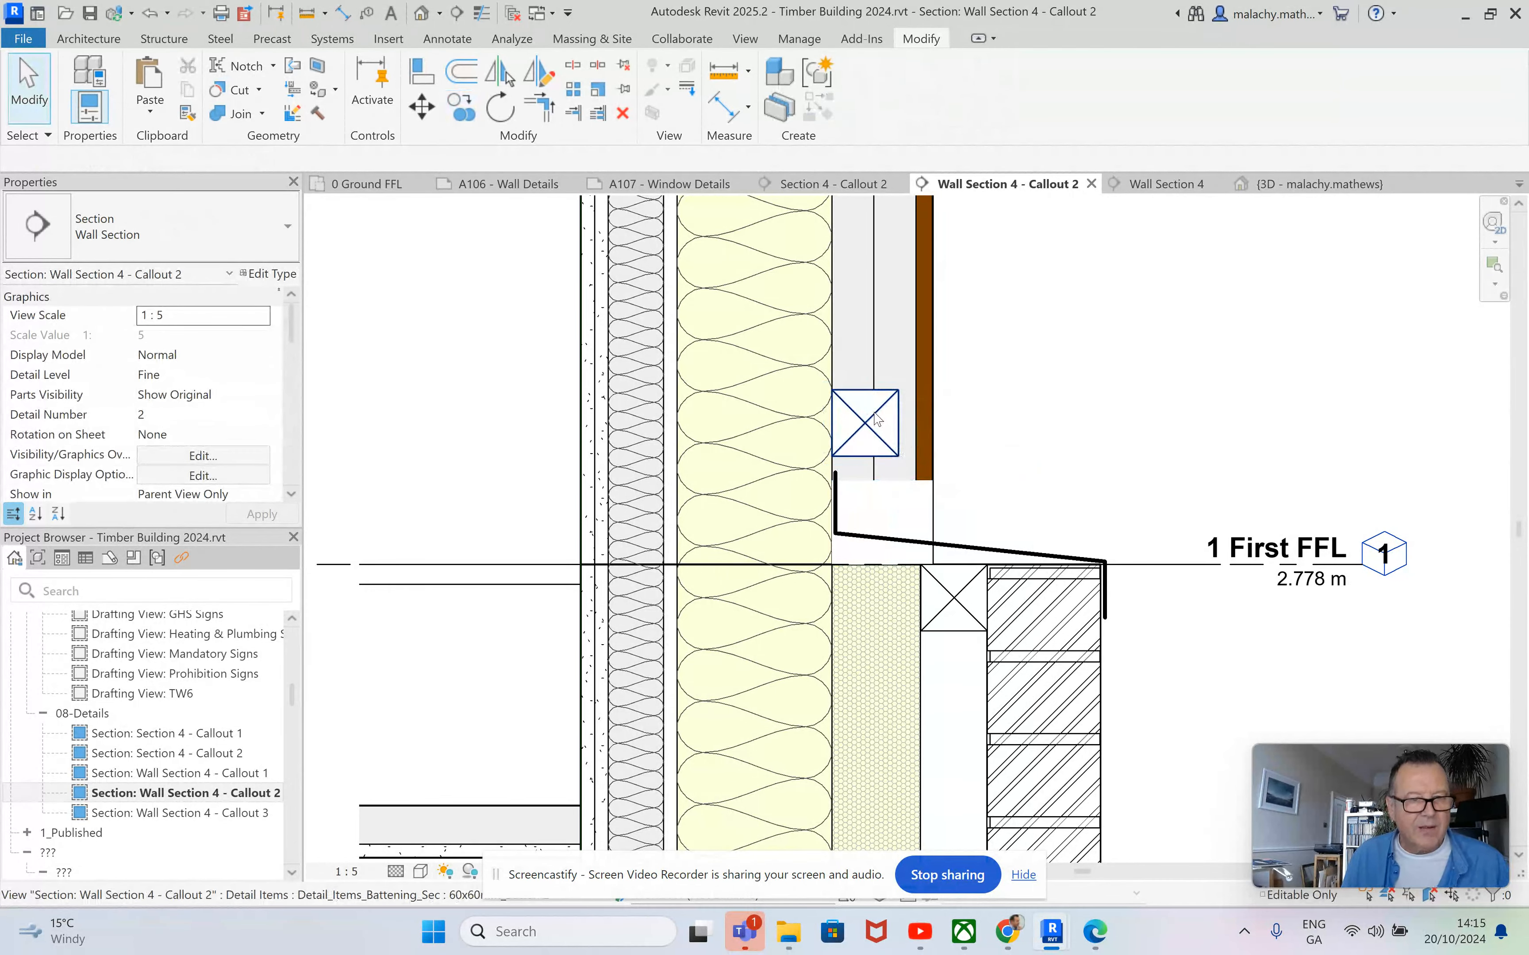
Duplicate the upper batten's type as 38x60mm_Batten 3 and set its width to 38 mm.
{"action": "left_click", "coordinate": [851, 411]}
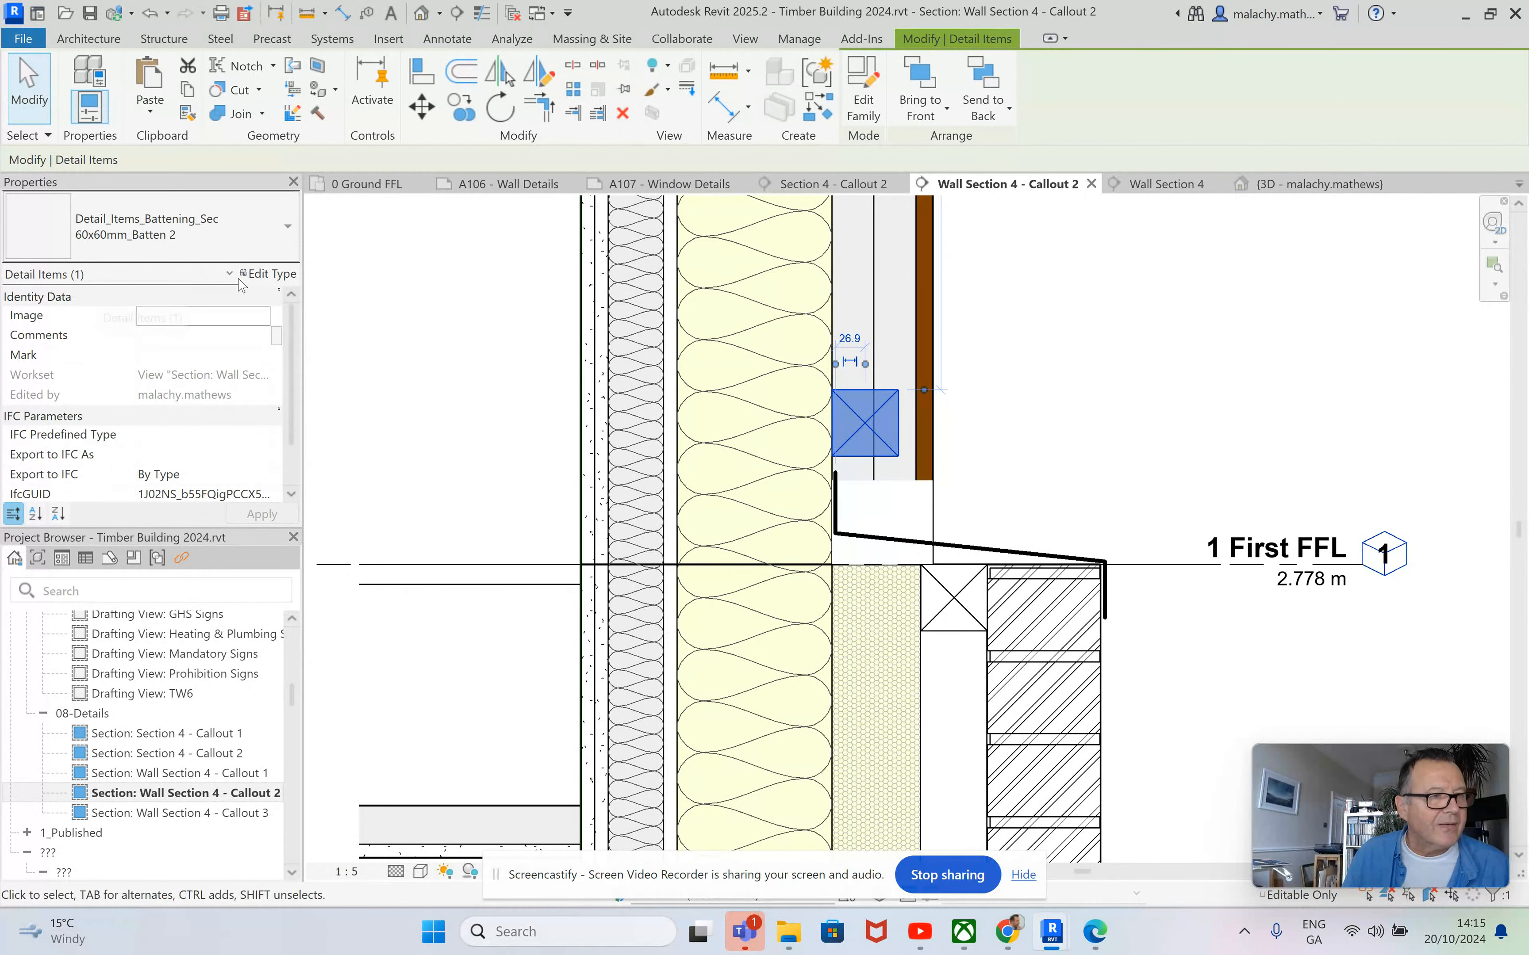
{"action": "left_click", "coordinate": [265, 275]}
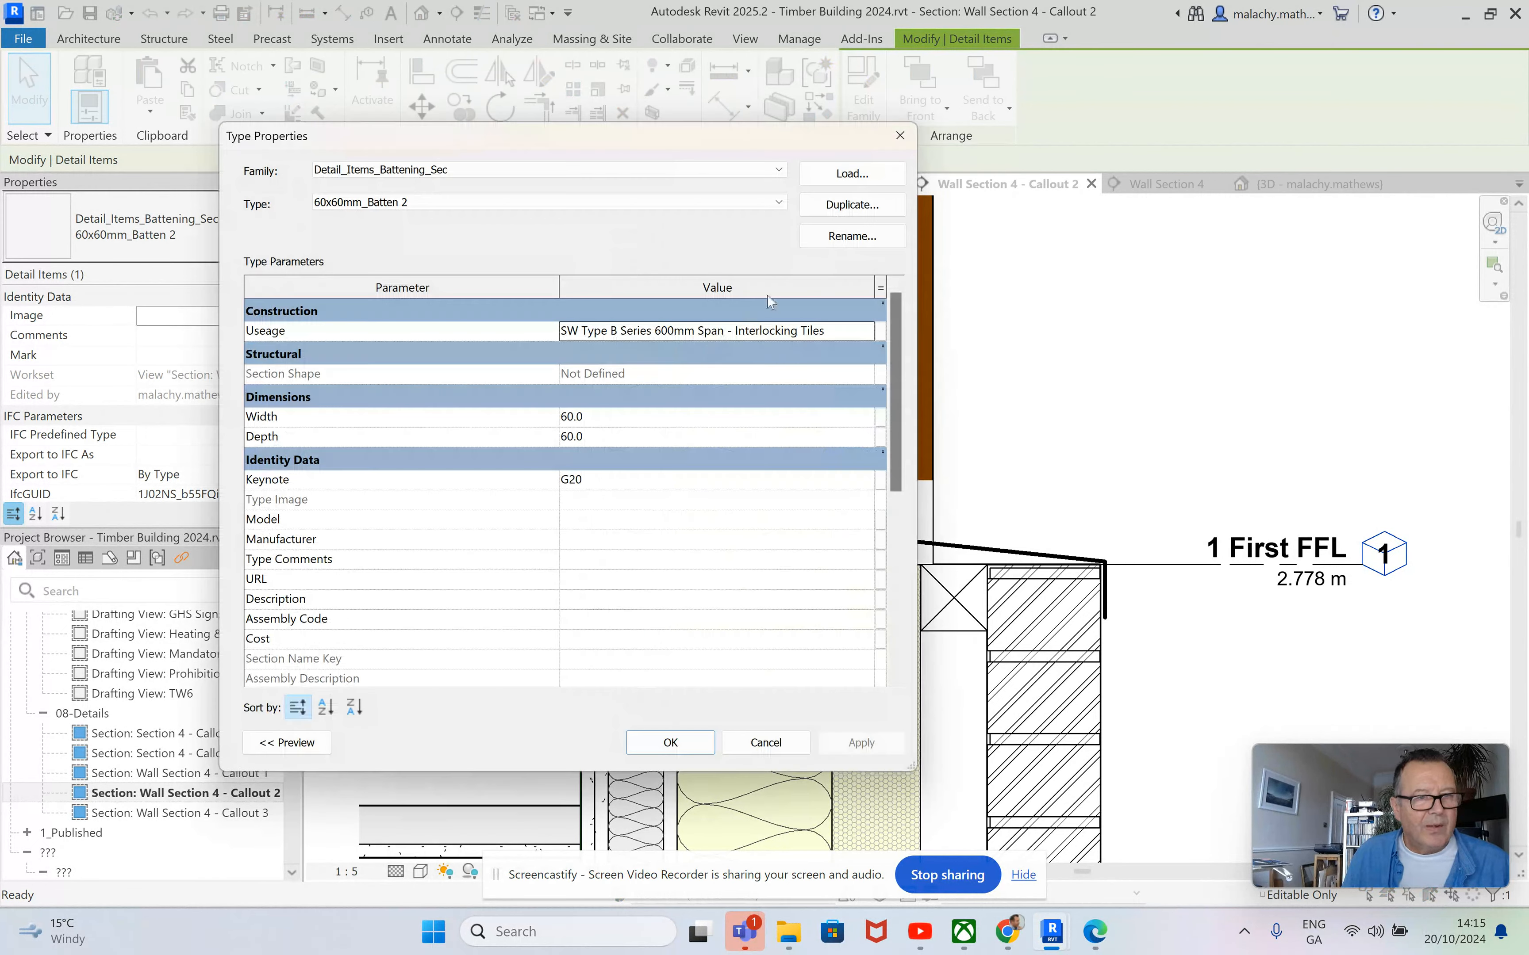
{"action": "left_click", "coordinate": [847, 204]}
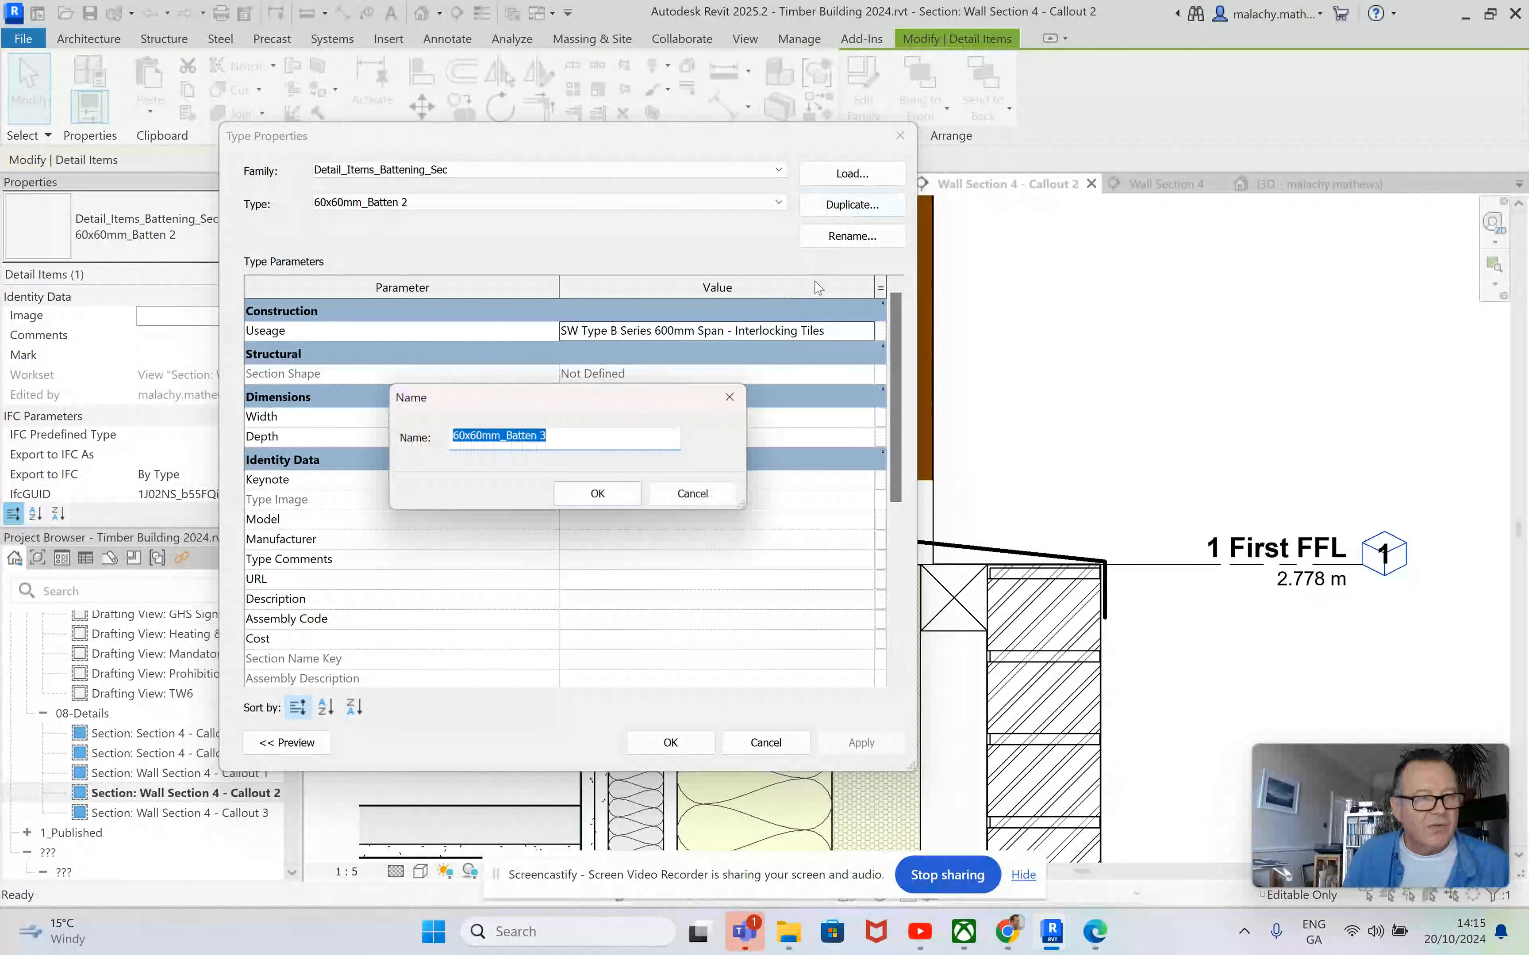
{"action": "left_click", "coordinate": [466, 436]}
{"action": "left_click_drag", "start_coordinate": [466, 436], "coordinate": [444, 441]}
{"action": "type", "text": "38"}
{"action": "key", "text": "Return"}
{"action": "left_click", "coordinate": [546, 417]}
{"action": "type", "text": "38"}
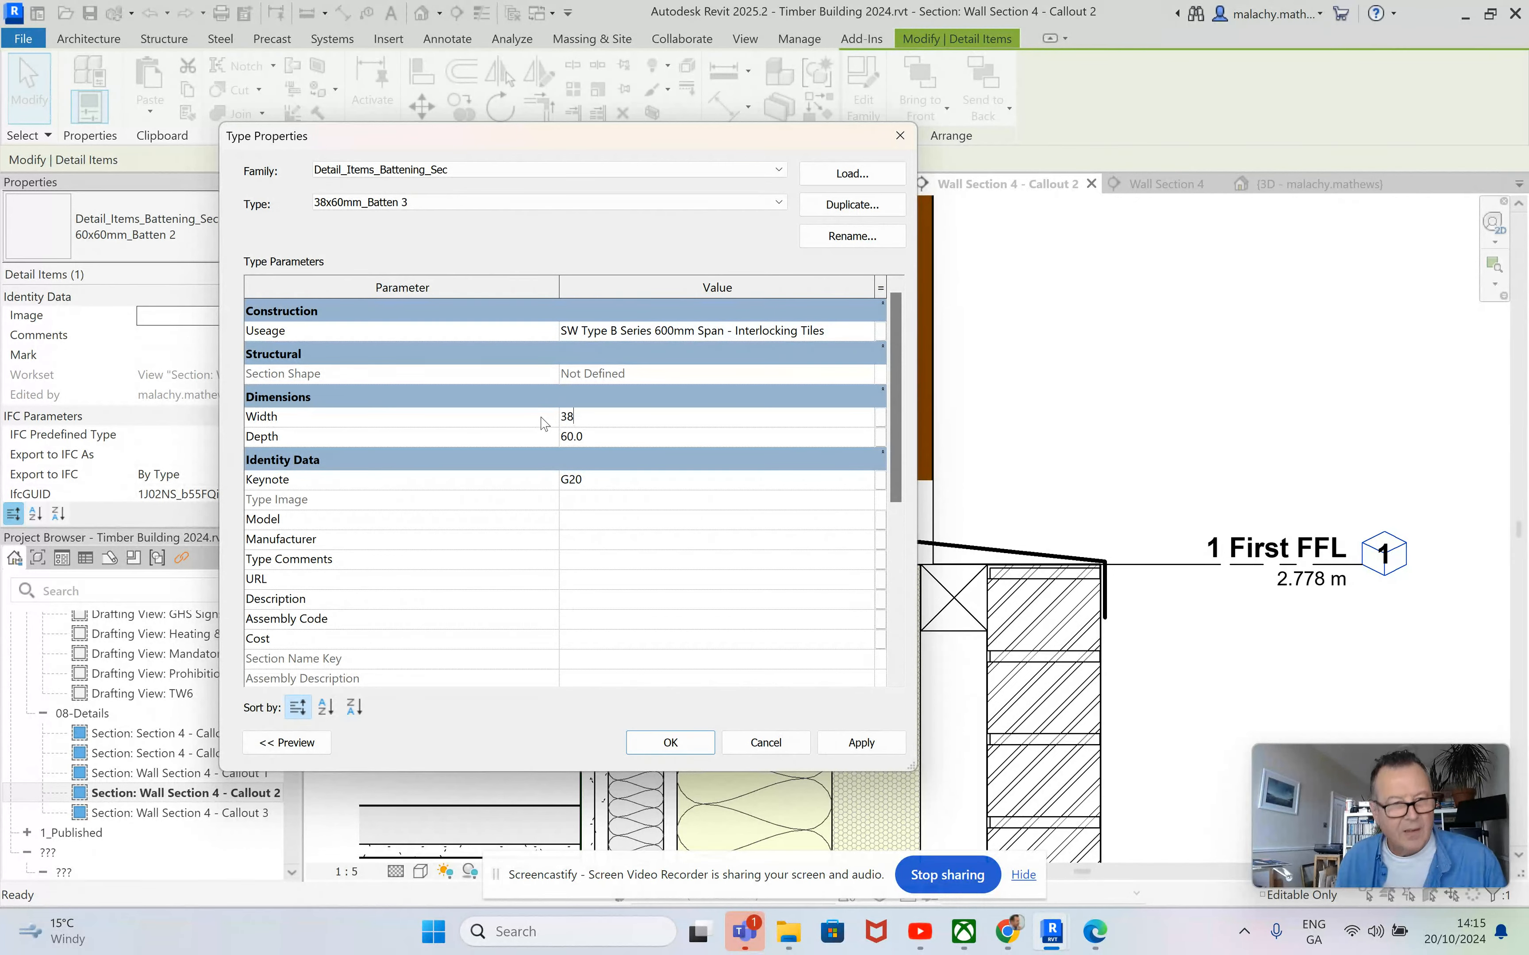
{"action": "left_click", "coordinate": [860, 743]}
{"action": "left_click", "coordinate": [670, 742]}
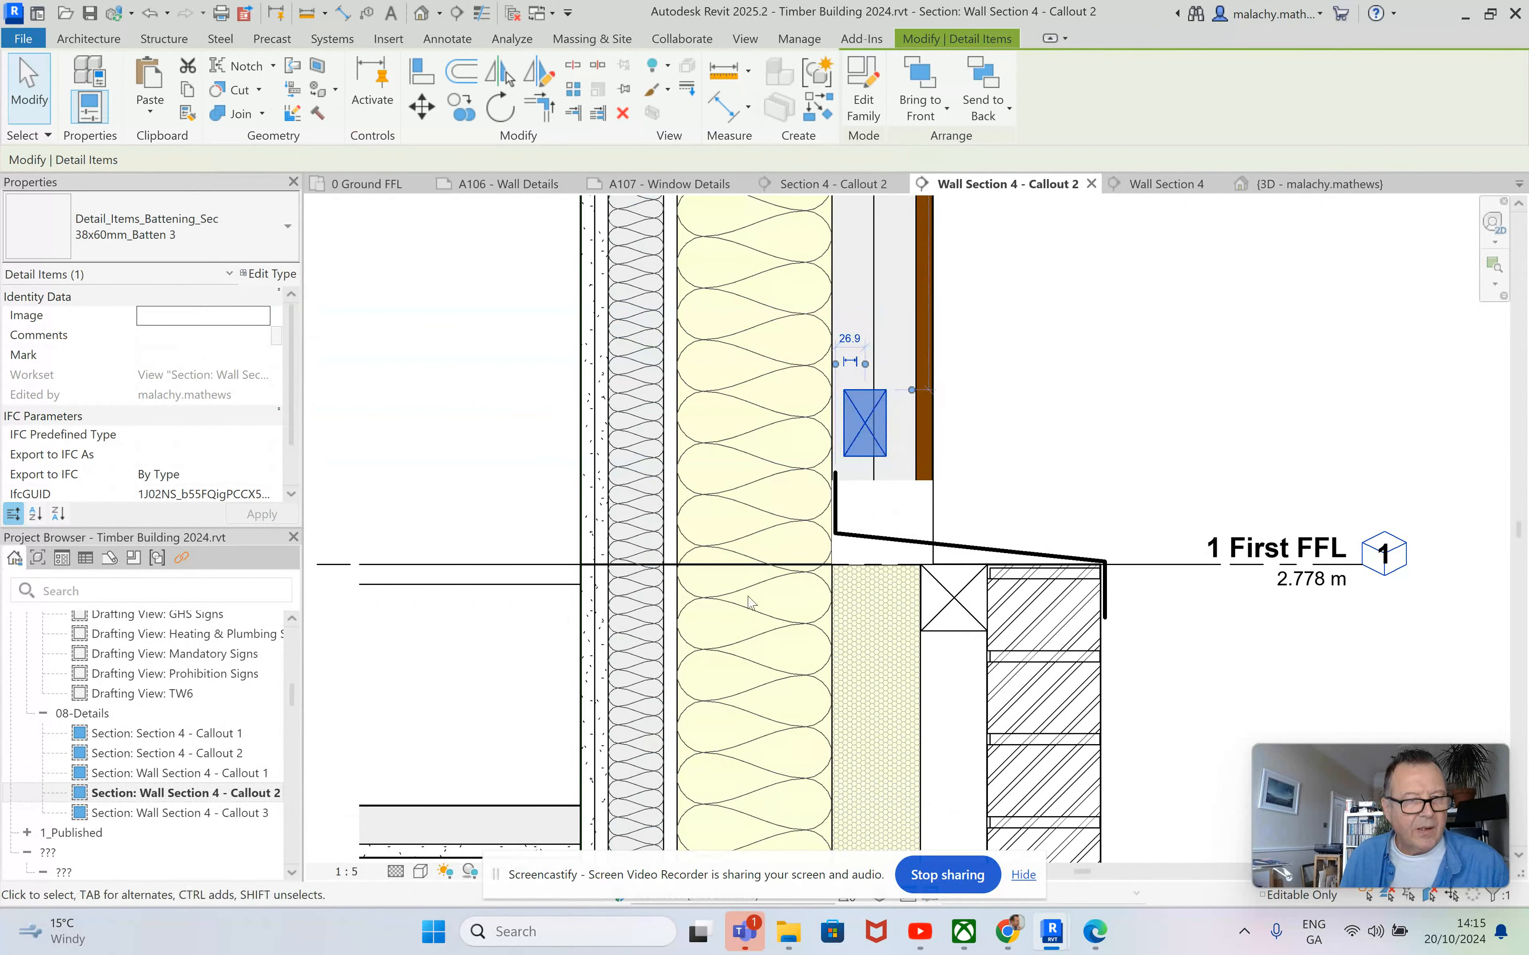
Move the 38x60 mm batten sideways until it sits flush against the outer face of the upper wall's insulation.
{"action": "left_click_drag", "start_coordinate": [864, 424], "coordinate": [853, 423]}
{"action": "left_click", "coordinate": [1036, 443]}
{"action": "scroll", "coordinate": [1036, 442], "scroll_direction": "down", "scroll_amount": 1}
{"action": "middle_click_drag", "start_coordinate": [1036, 442], "coordinate": [1194, 499]}
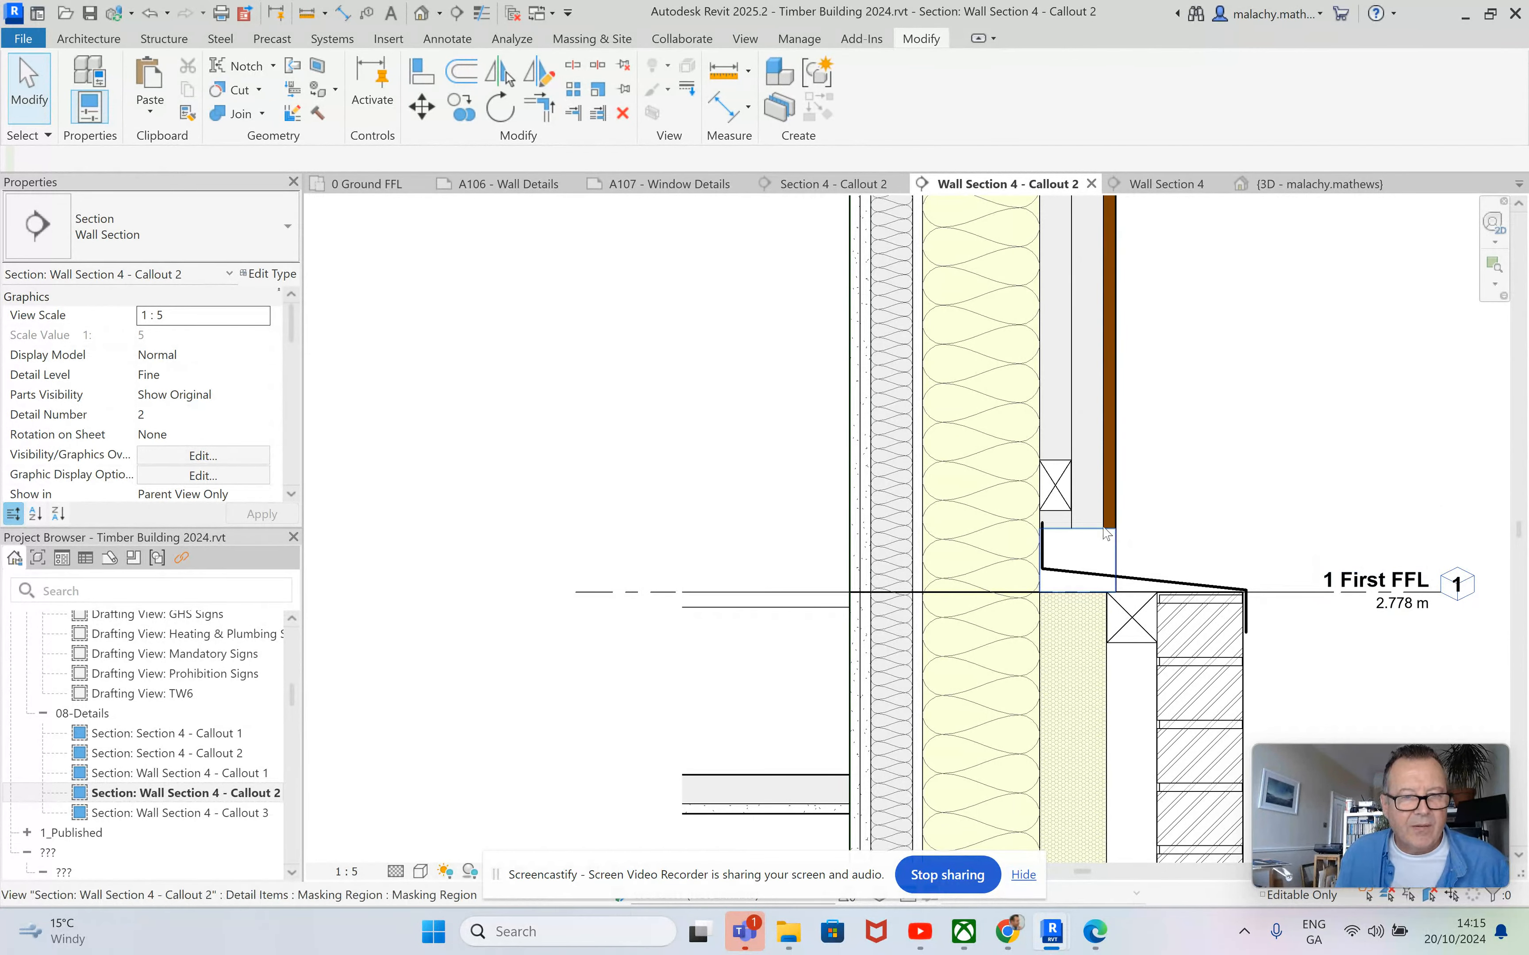
{"action": "scroll", "coordinate": [1074, 525], "scroll_direction": "down", "scroll_amount": 1}
{"action": "scroll", "coordinate": [1187, 537], "scroll_direction": "down", "scroll_amount": 3}
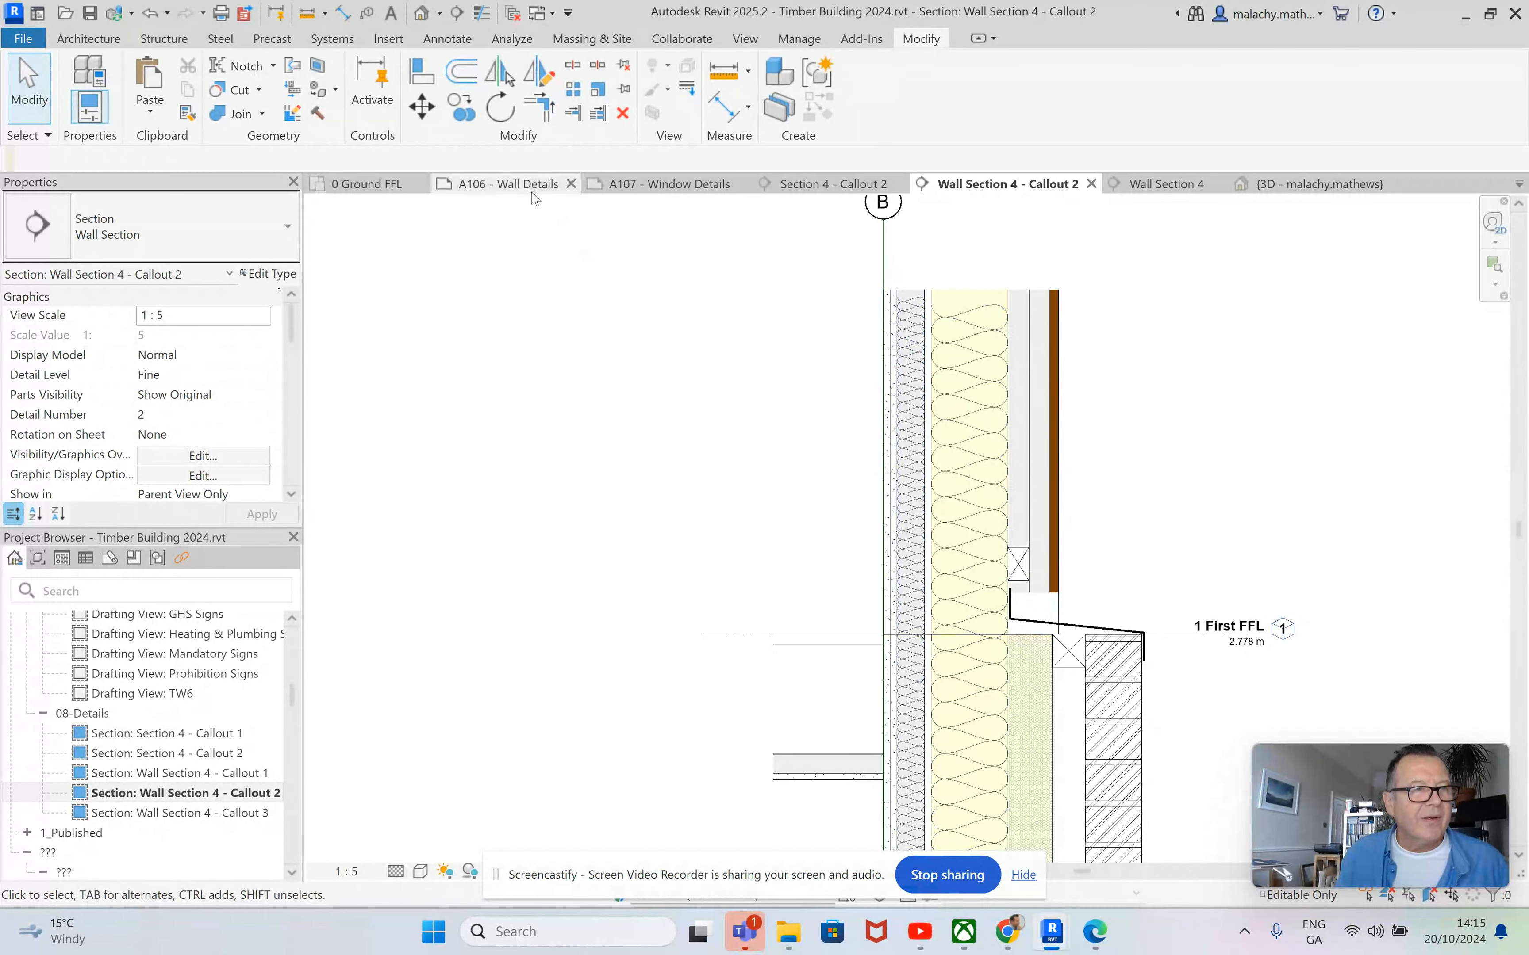
Draw a 6 Wall Breather Membrane detail line from the wall top down the insulation's outer face, turning outward beneath the flashing.
{"action": "left_click", "coordinate": [447, 38]}
{"action": "left_click", "coordinate": [575, 66]}
{"action": "left_click", "coordinate": [1117, 99]}
{"action": "left_click", "coordinate": [1042, 272]}
{"action": "left_click", "coordinate": [1010, 291]}
{"action": "scroll", "coordinate": [1024, 588], "scroll_direction": "up", "scroll_amount": 6}
{"action": "middle_click_drag", "start_coordinate": [936, 669], "coordinate": [929, 496]}
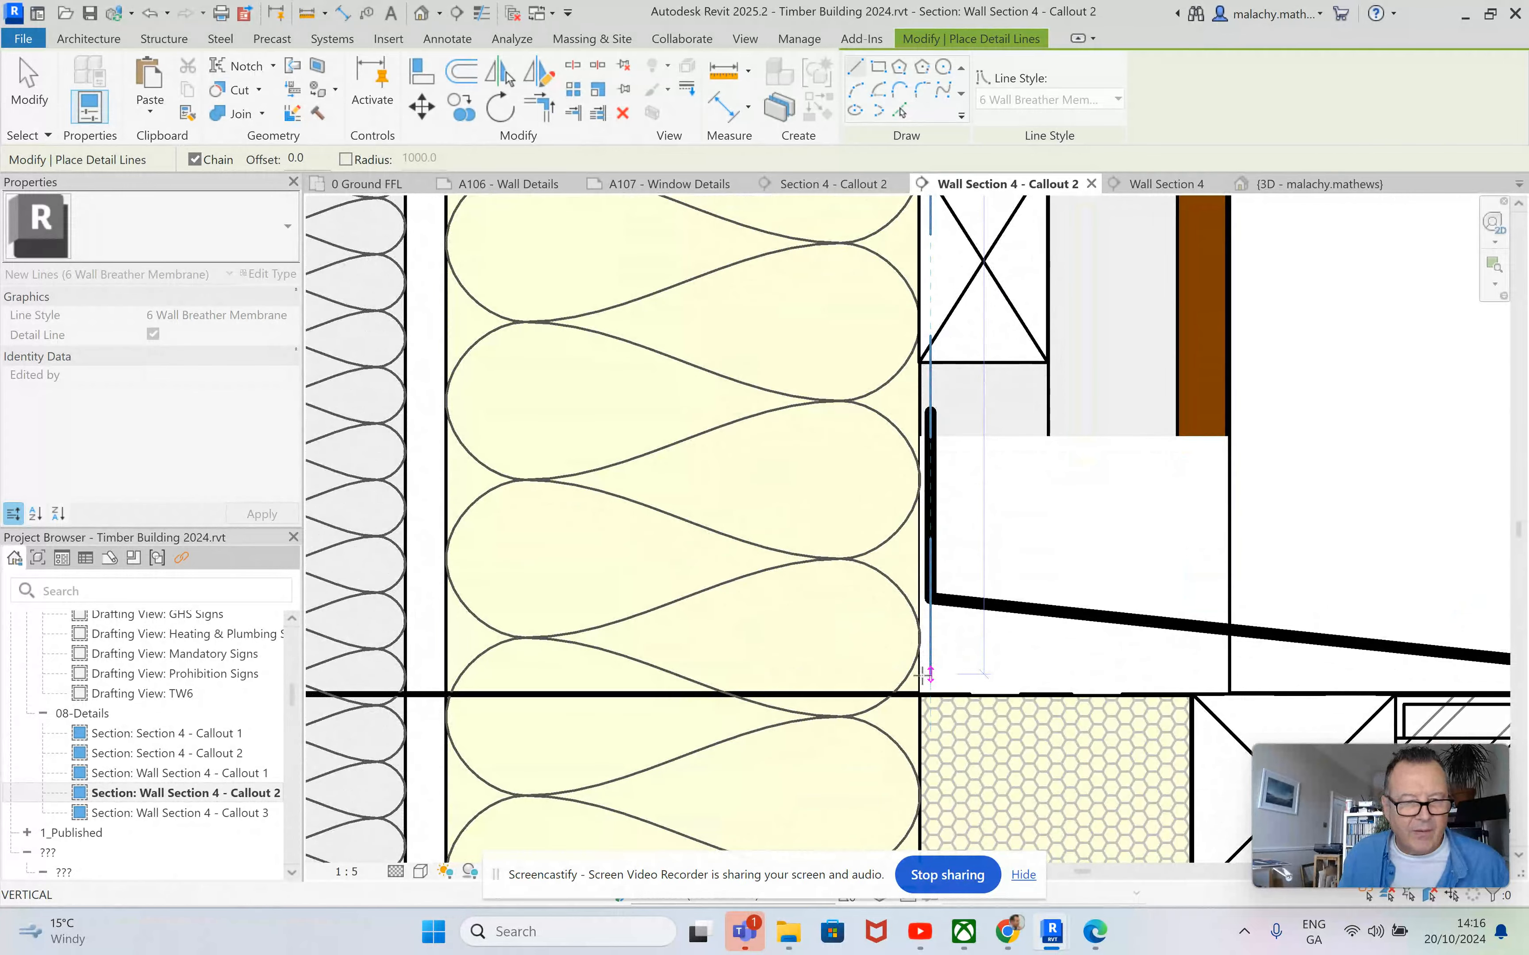
{"action": "left_click", "coordinate": [927, 675]}
{"action": "left_click", "coordinate": [1275, 673]}
{"action": "key", "text": "Escape"}
{"action": "key", "text": "Escape"}
{"action": "scroll", "coordinate": [1018, 553], "scroll_direction": "down", "scroll_amount": 7}
Start placing a detail component and open the UK library's Detail Items folder to load a family.
{"action": "left_click", "coordinate": [447, 39]}
{"action": "left_click", "coordinate": [562, 100]}
{"action": "left_click", "coordinate": [580, 159]}
{"action": "left_click", "coordinate": [866, 101]}
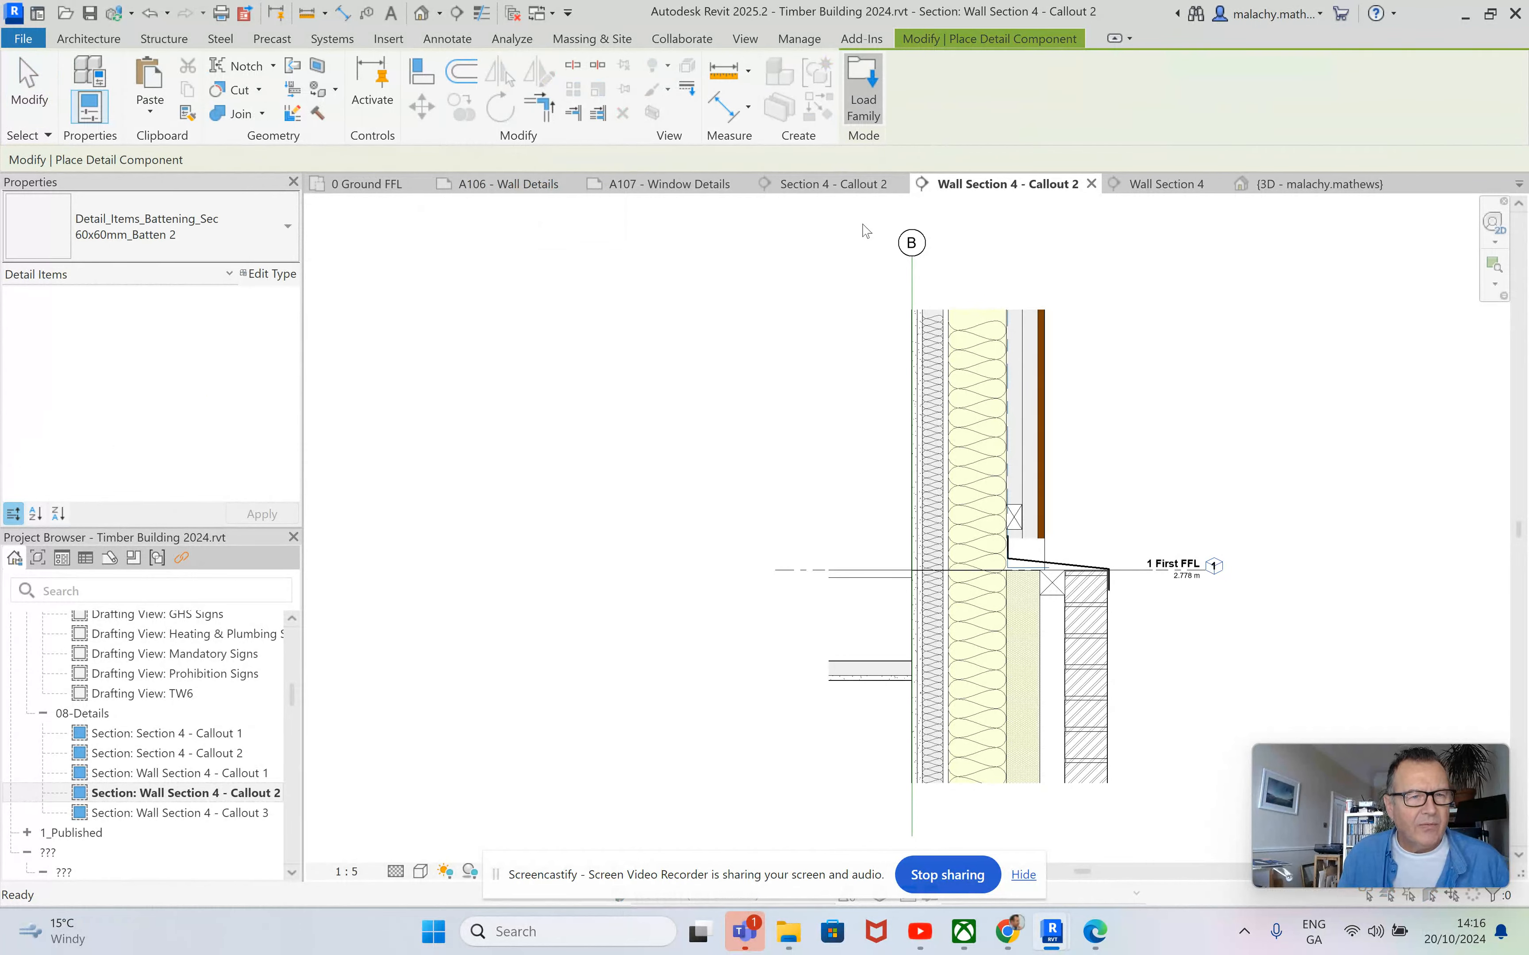
{"action": "scroll", "coordinate": [622, 378], "scroll_direction": "down", "scroll_amount": 2}
{"action": "scroll", "coordinate": [622, 377], "scroll_direction": "down", "scroll_amount": 4}
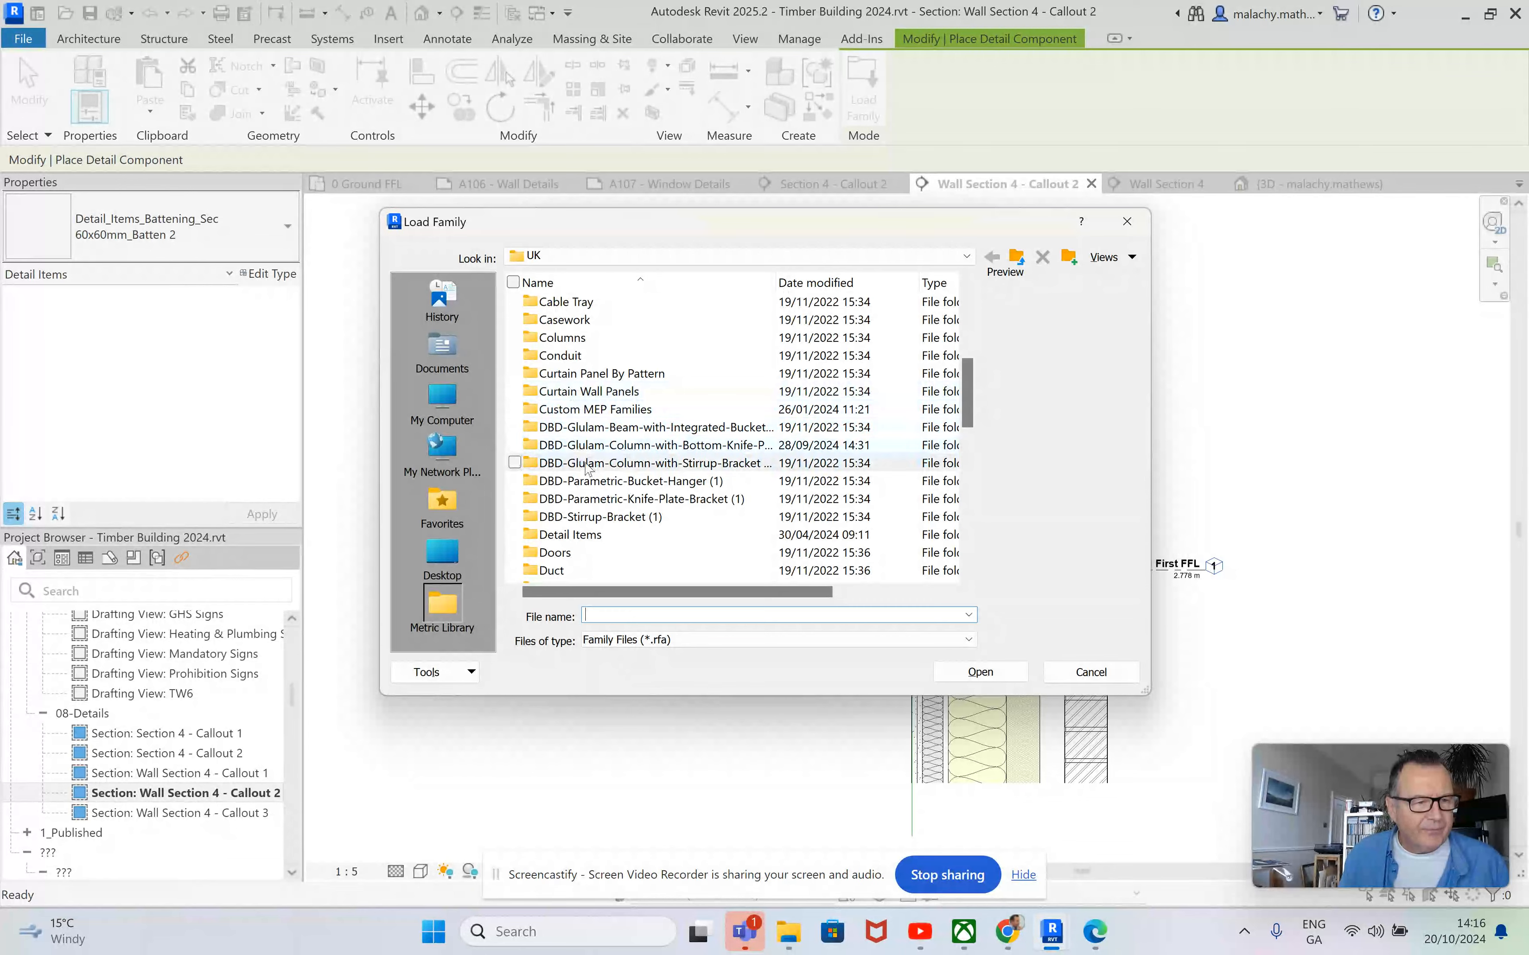
{"action": "scroll", "coordinate": [581, 450], "scroll_direction": "down", "scroll_amount": 1}
{"action": "double_click", "coordinate": [587, 463]}
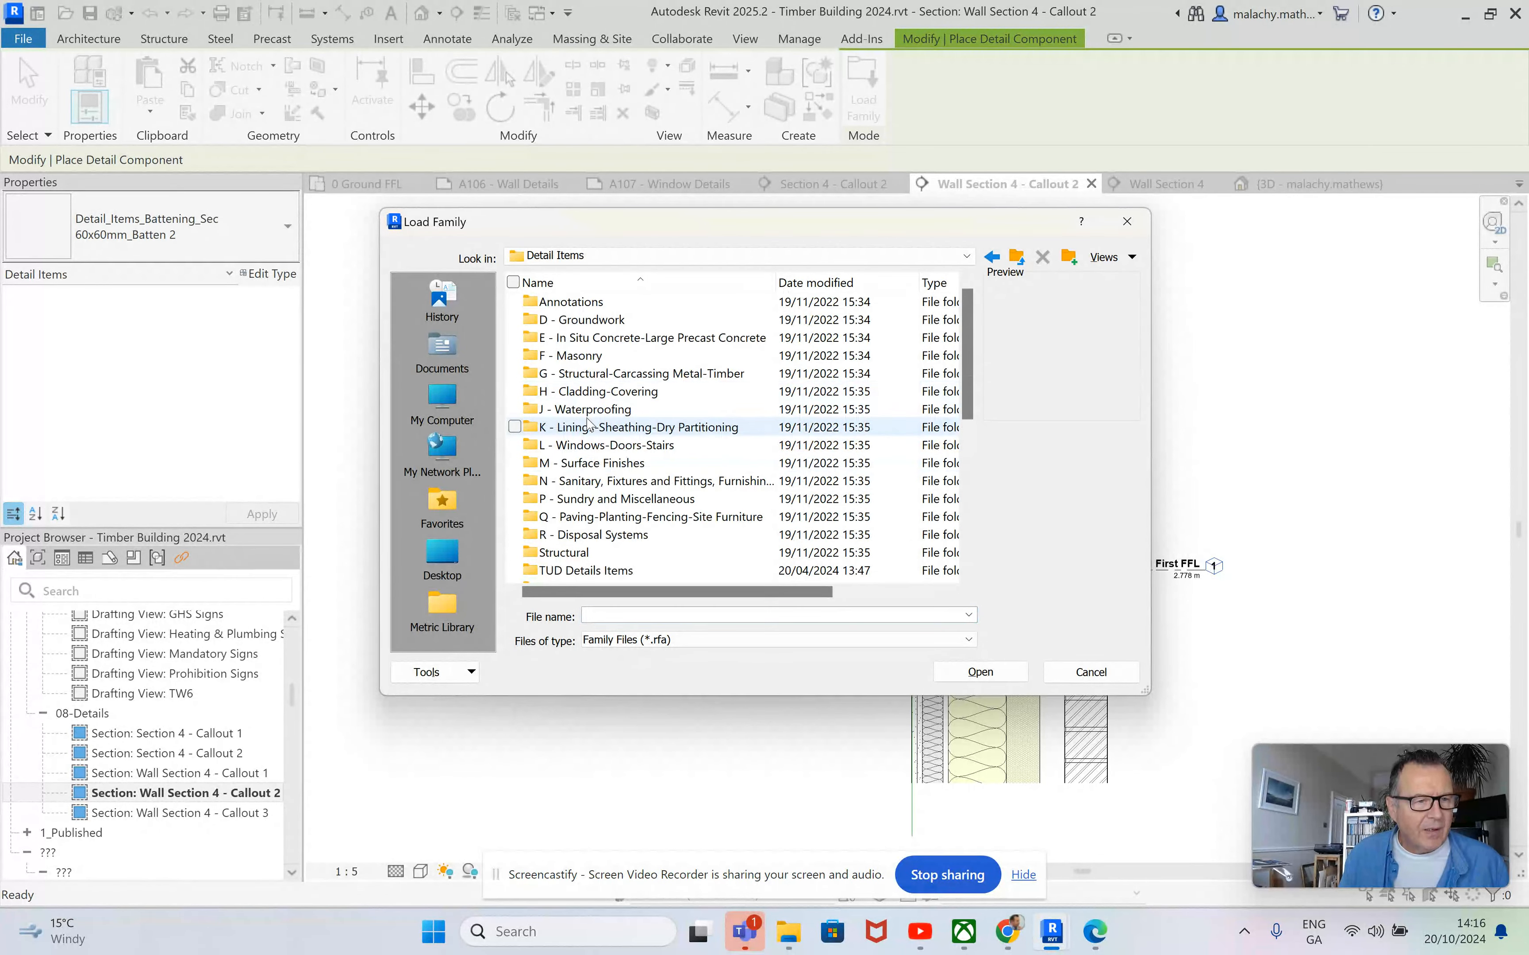
Load the Detail_Items_Dbl_Tri_Wal-tie_Sec family from the F30 accessories subfolder of F - Masonry.
{"action": "double_click", "coordinate": [611, 341]}
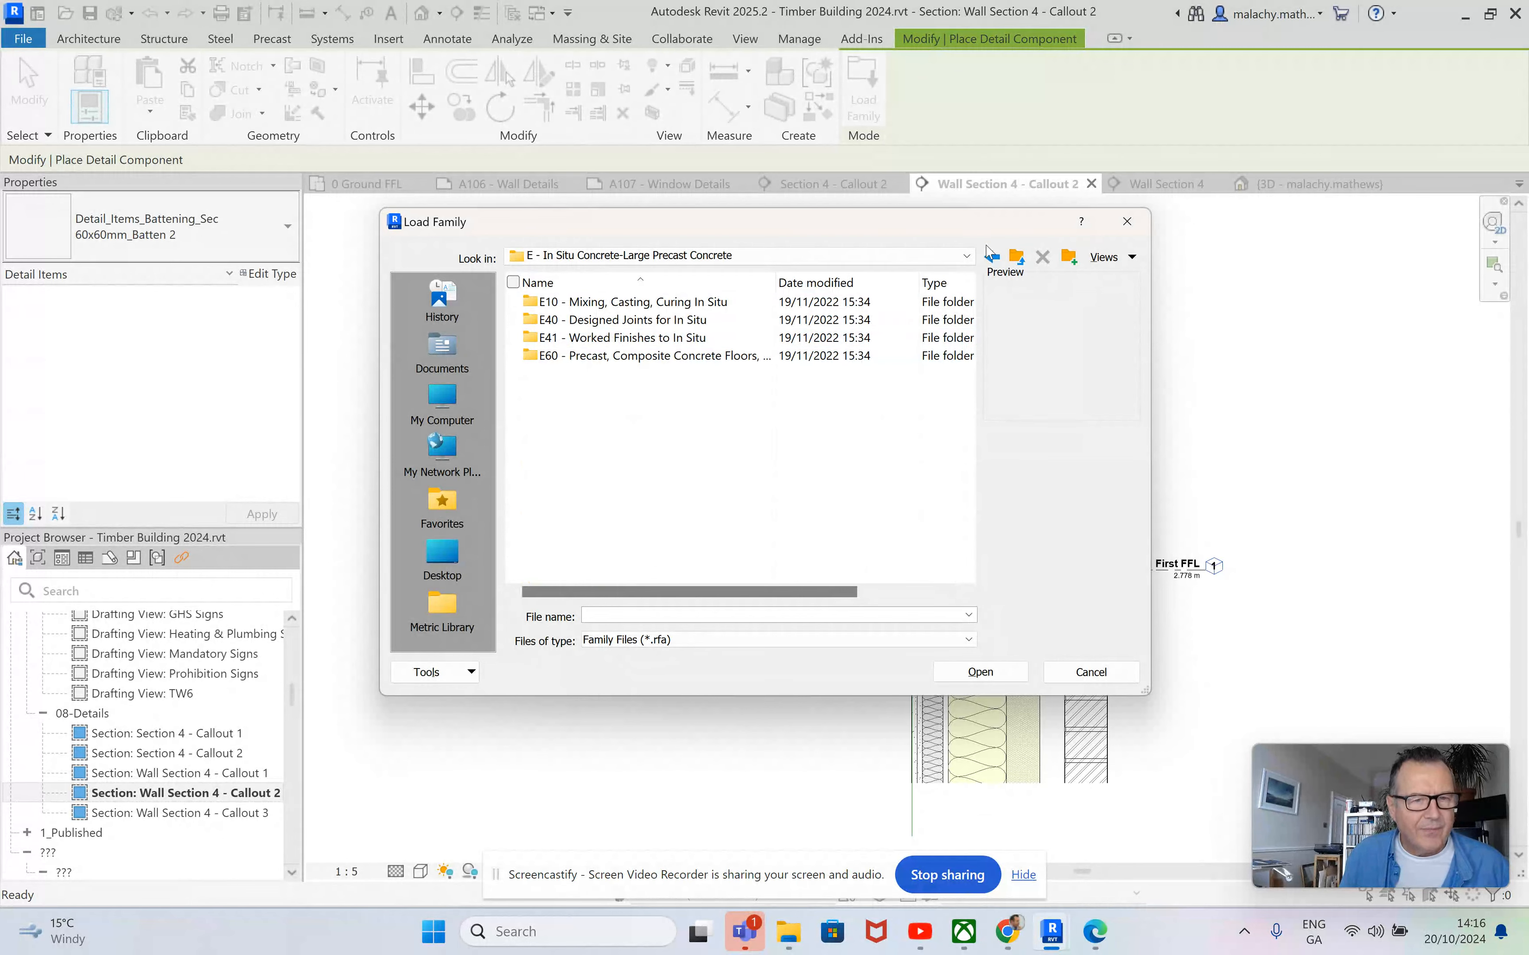
{"action": "left_click", "coordinate": [1017, 259]}
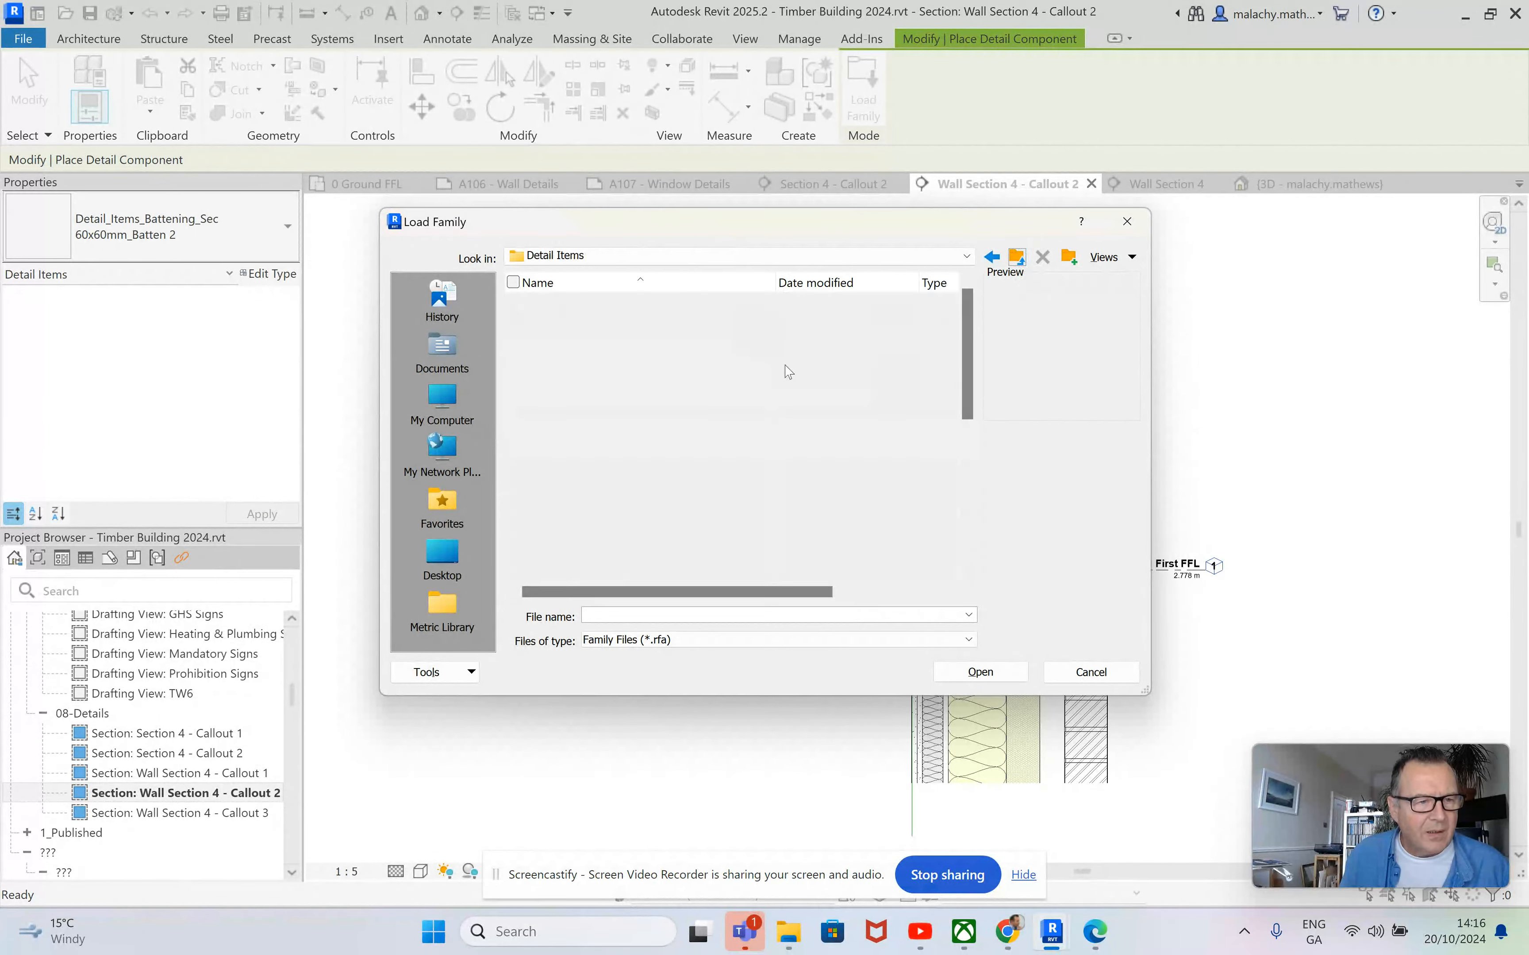
{"action": "double_click", "coordinate": [597, 357]}
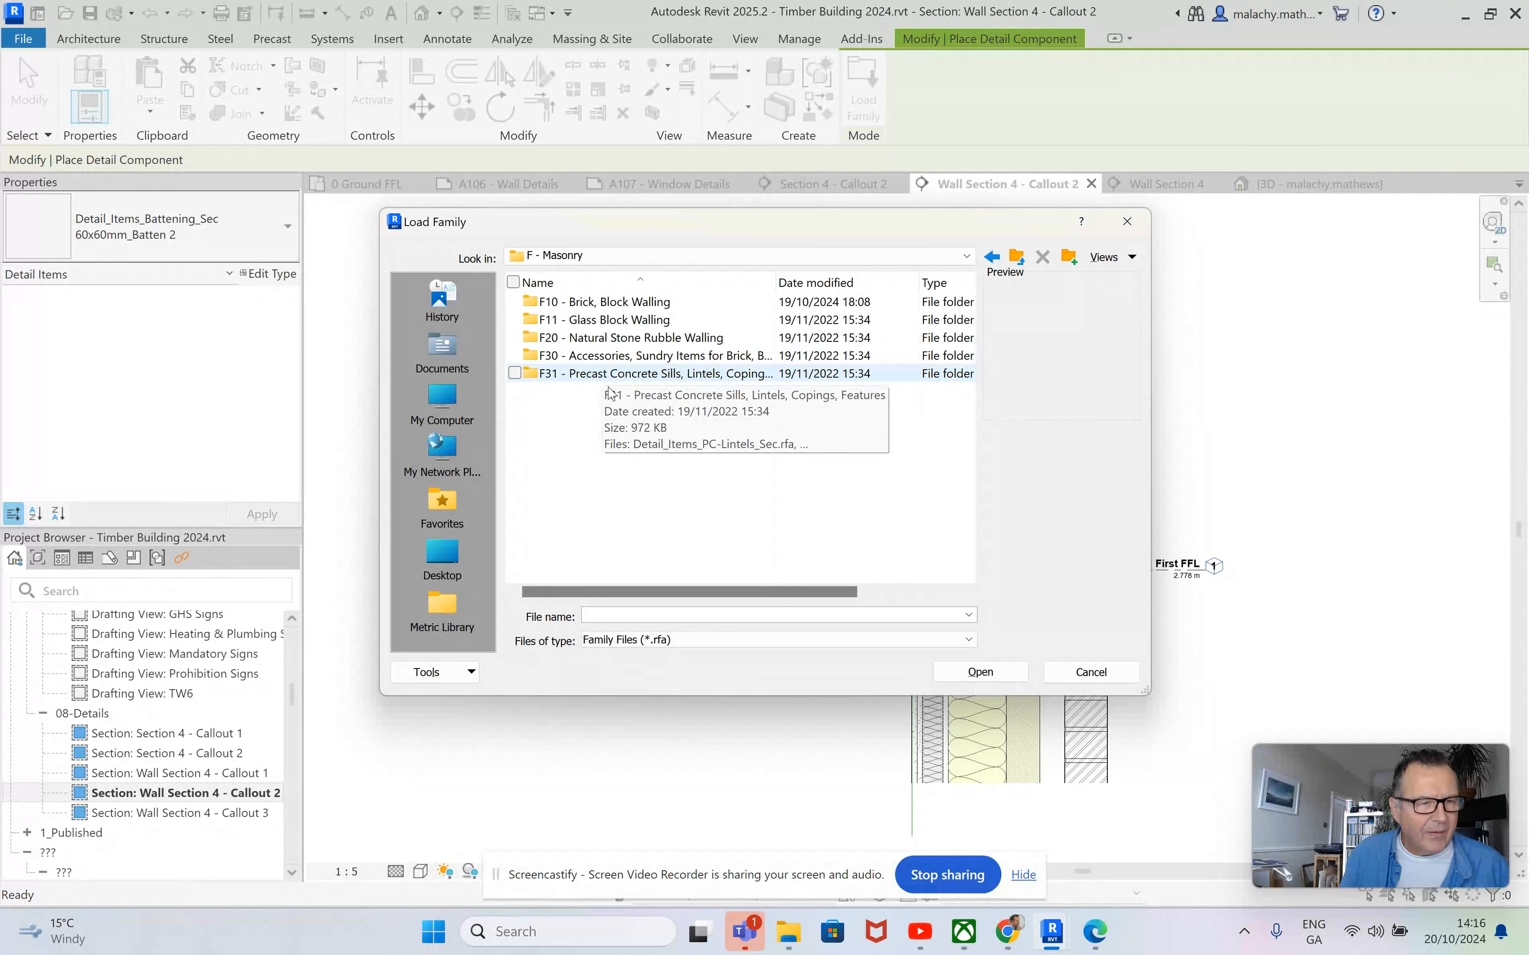
{"action": "double_click", "coordinate": [621, 358]}
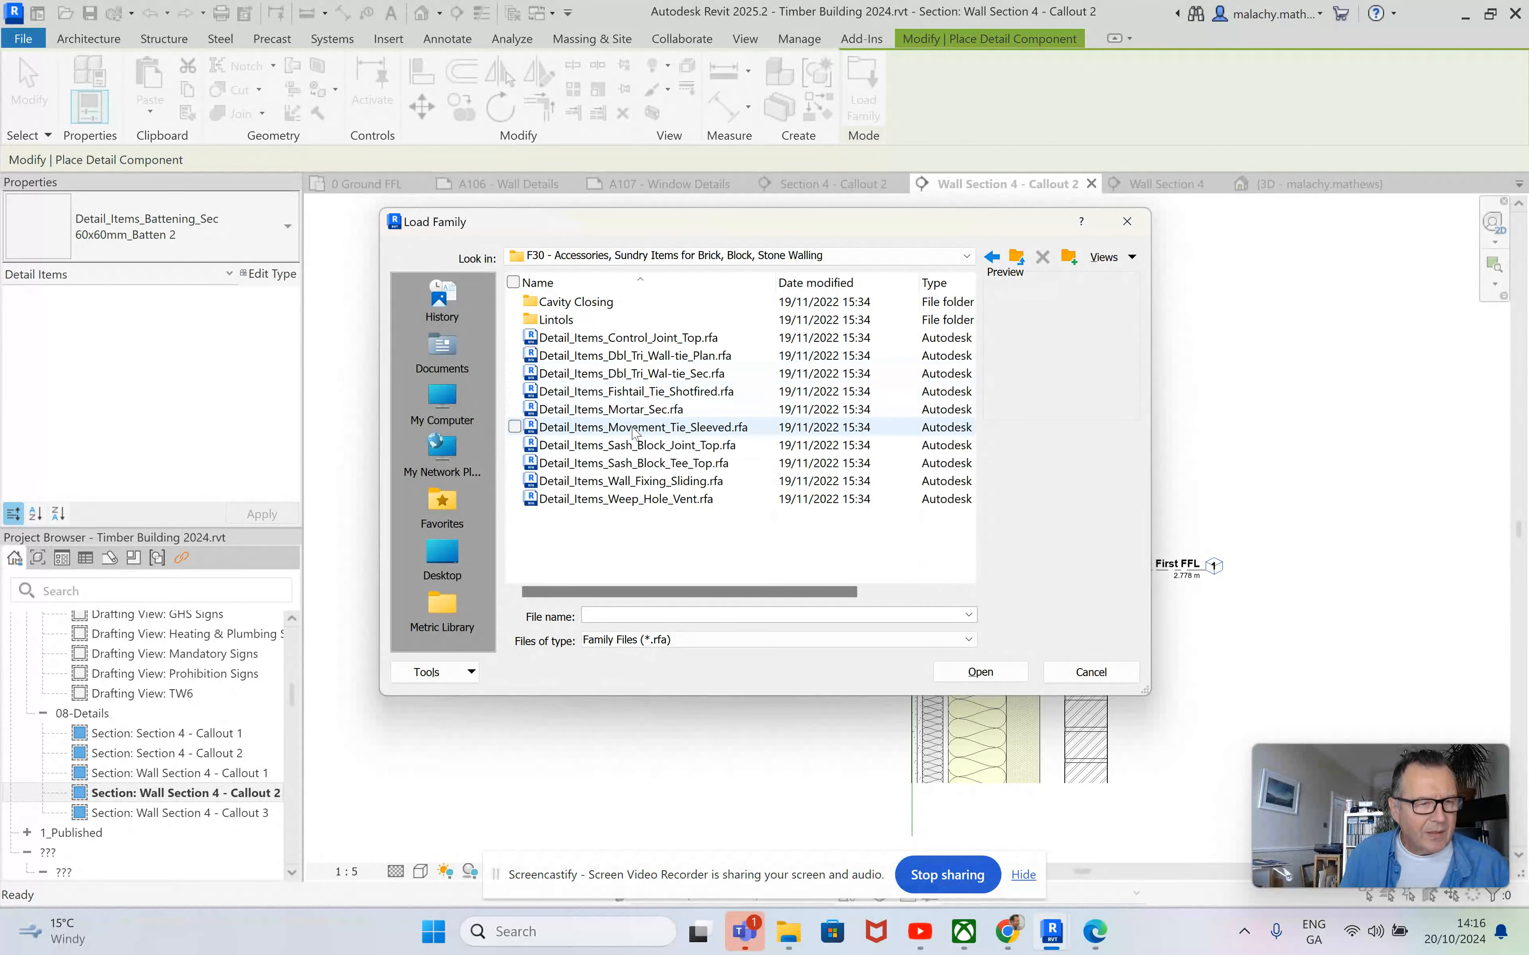
{"action": "double_click", "coordinate": [632, 374]}
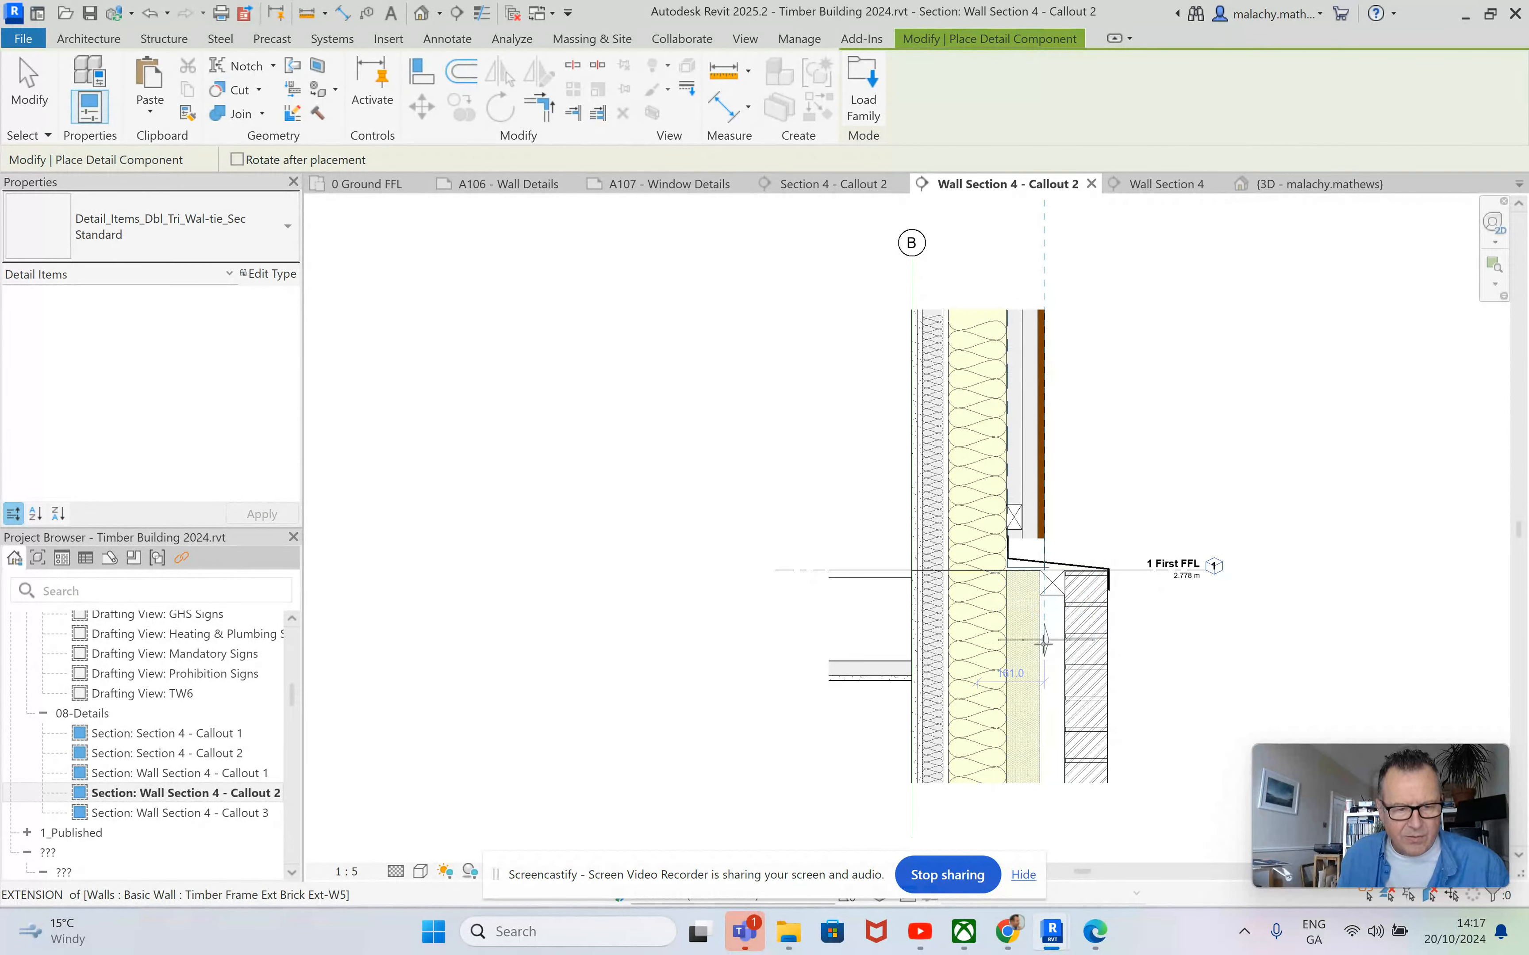
Place the wall tie in a brick mortar joint below the cavity batten, with its retaining clip against the lower insulation's outer face.
{"action": "scroll", "coordinate": [1044, 641], "scroll_direction": "up", "scroll_amount": 5}
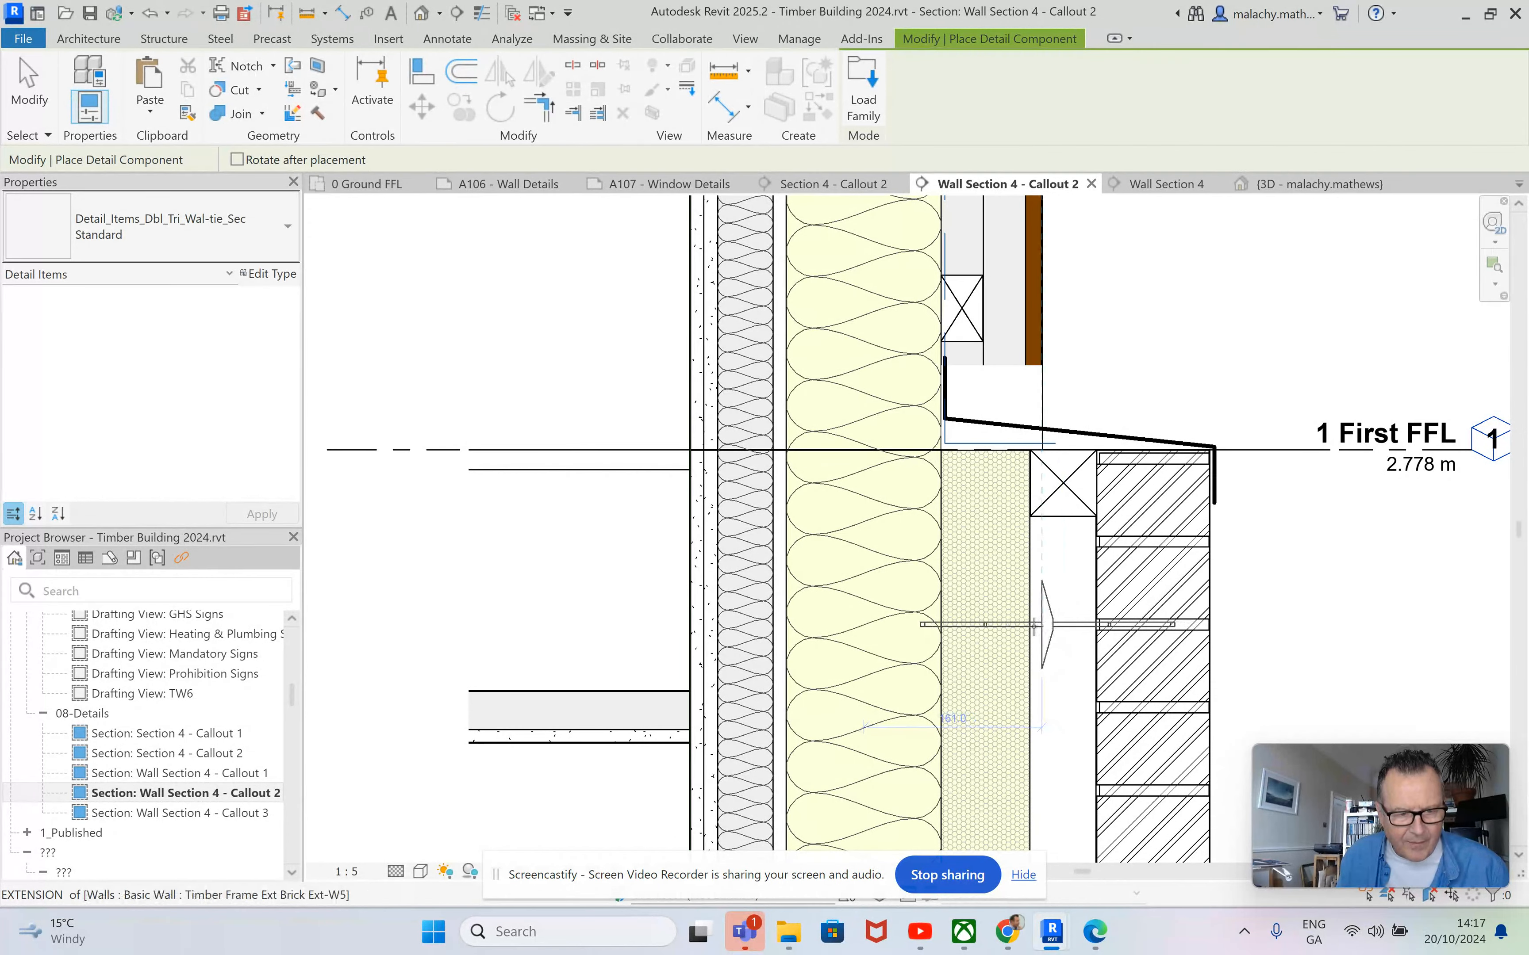
{"action": "left_click", "coordinate": [1031, 625]}
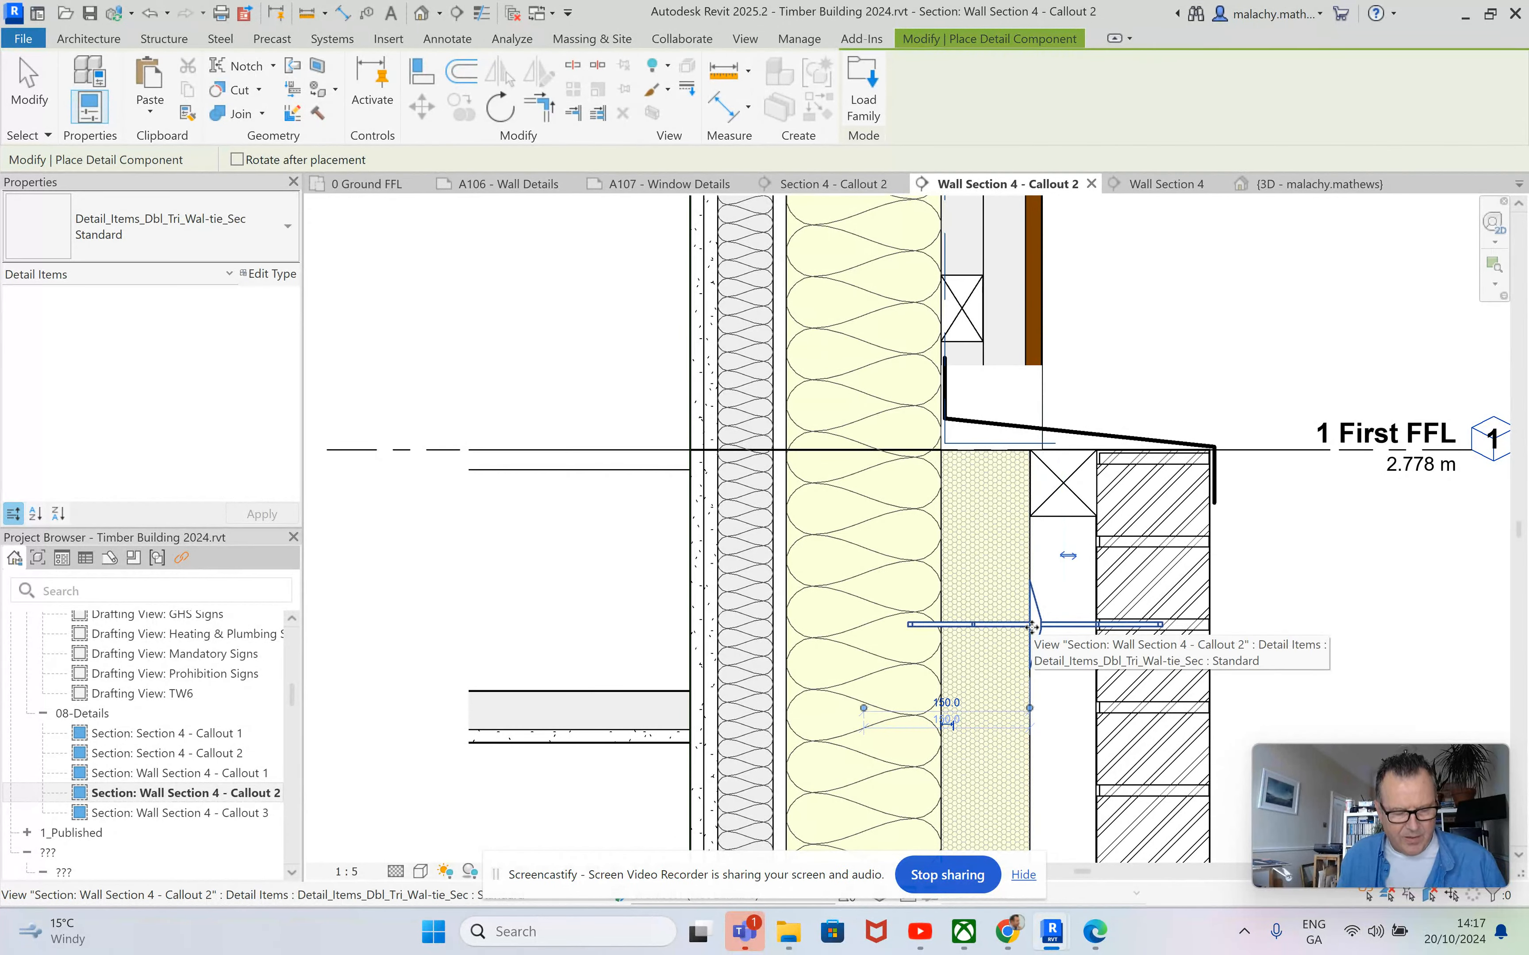
{"action": "key", "text": "Escape"}
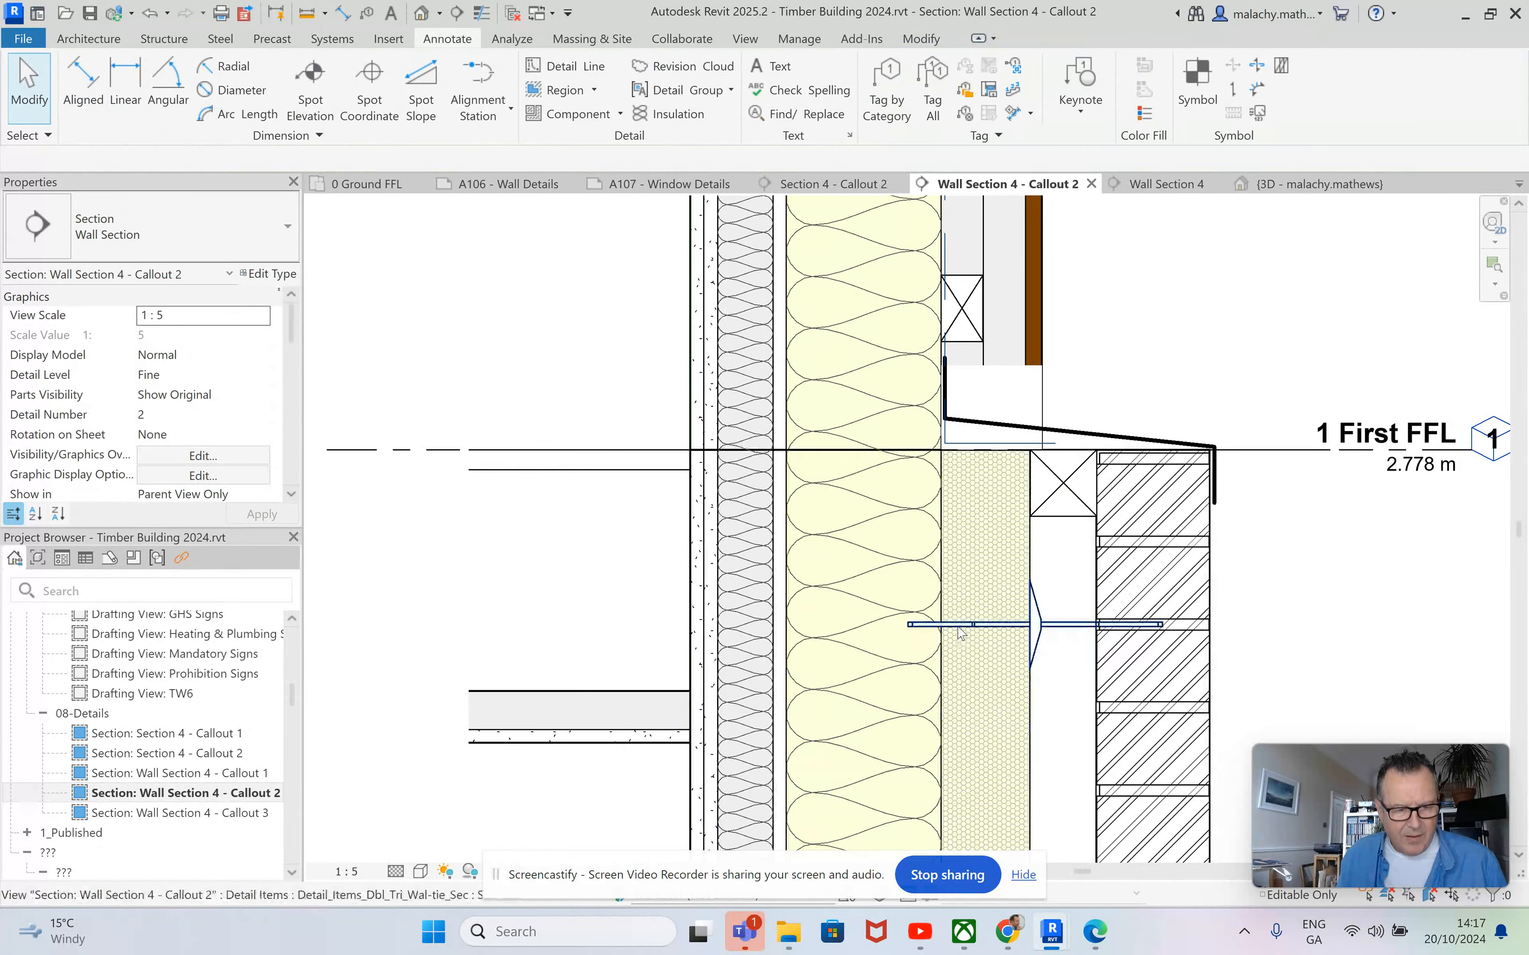
Examine how the wall tie sits across the insulation and brickwork, and check its type and instance properties for dimension parameters.
{"action": "left_click", "coordinate": [1042, 630]}
{"action": "scroll", "coordinate": [914, 654], "scroll_direction": "up", "scroll_amount": 5}
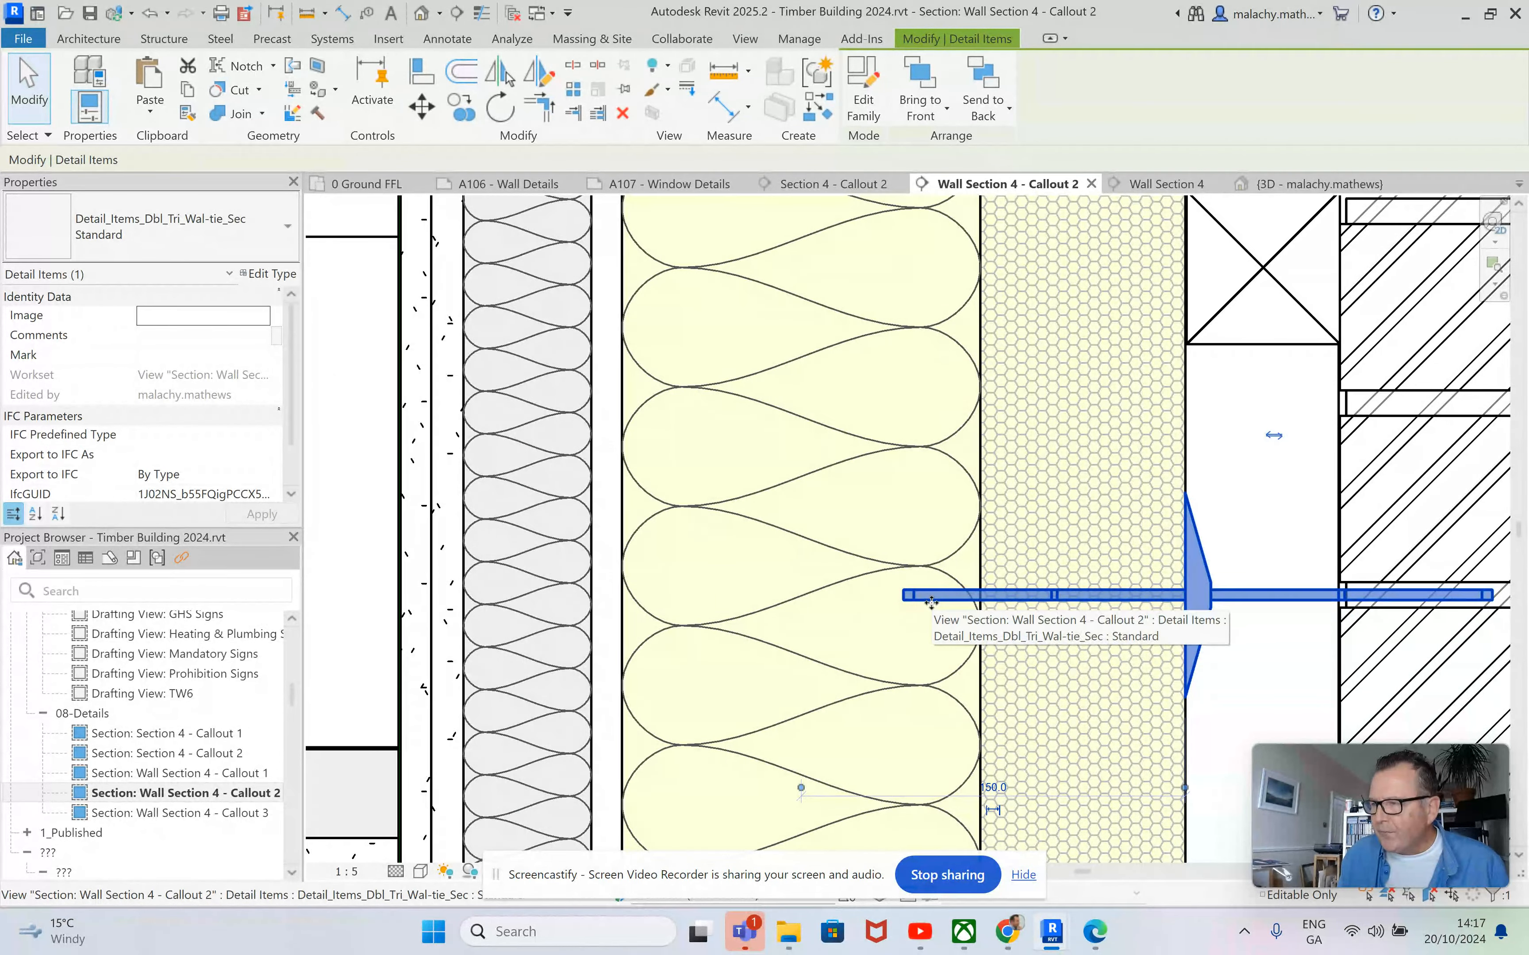
{"action": "scroll", "coordinate": [931, 601], "scroll_direction": "down", "scroll_amount": 3}
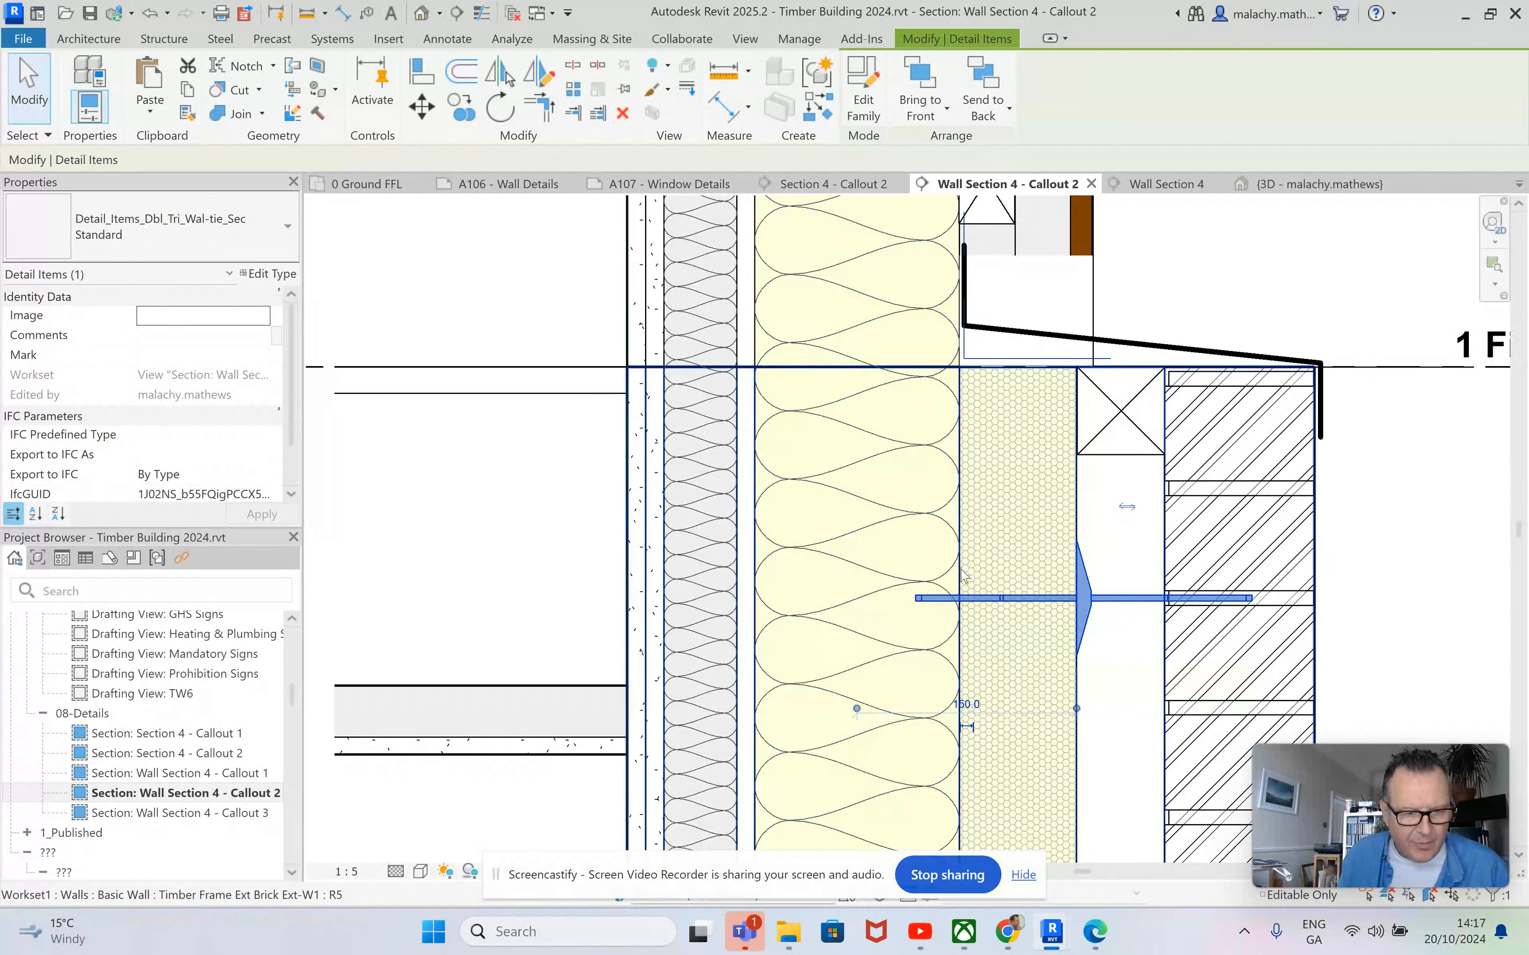
{"action": "scroll", "coordinate": [975, 625], "scroll_direction": "down", "scroll_amount": 2}
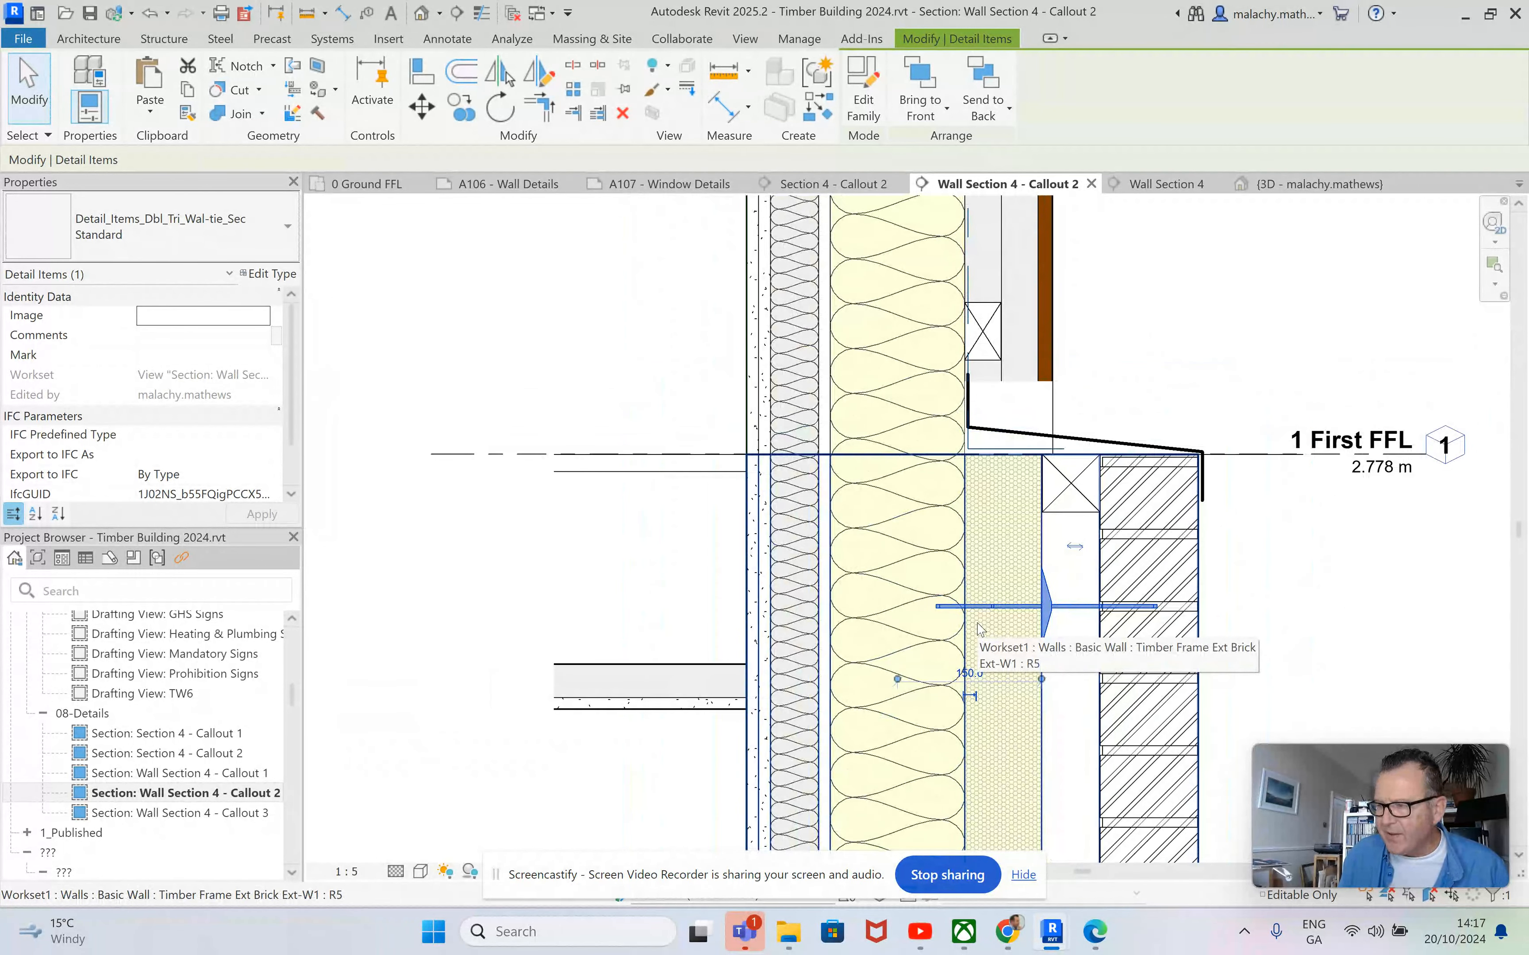
{"action": "scroll", "coordinate": [980, 629], "scroll_direction": "down", "scroll_amount": 1}
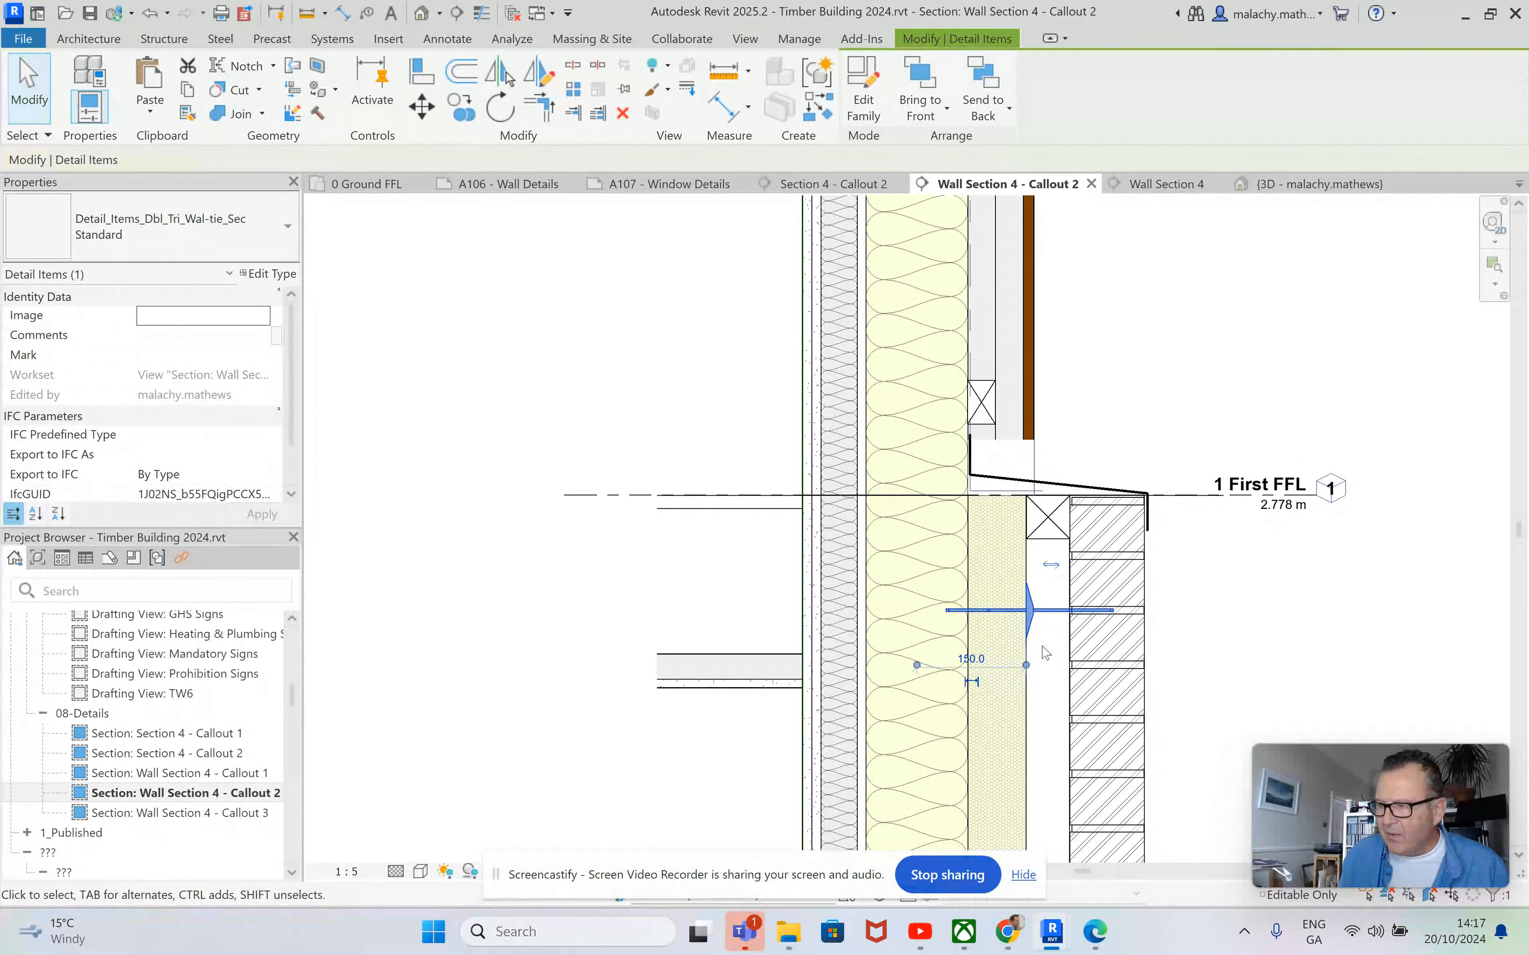
{"action": "key", "text": "Escape"}
{"action": "scroll", "coordinate": [1039, 654], "scroll_direction": "up", "scroll_amount": 3}
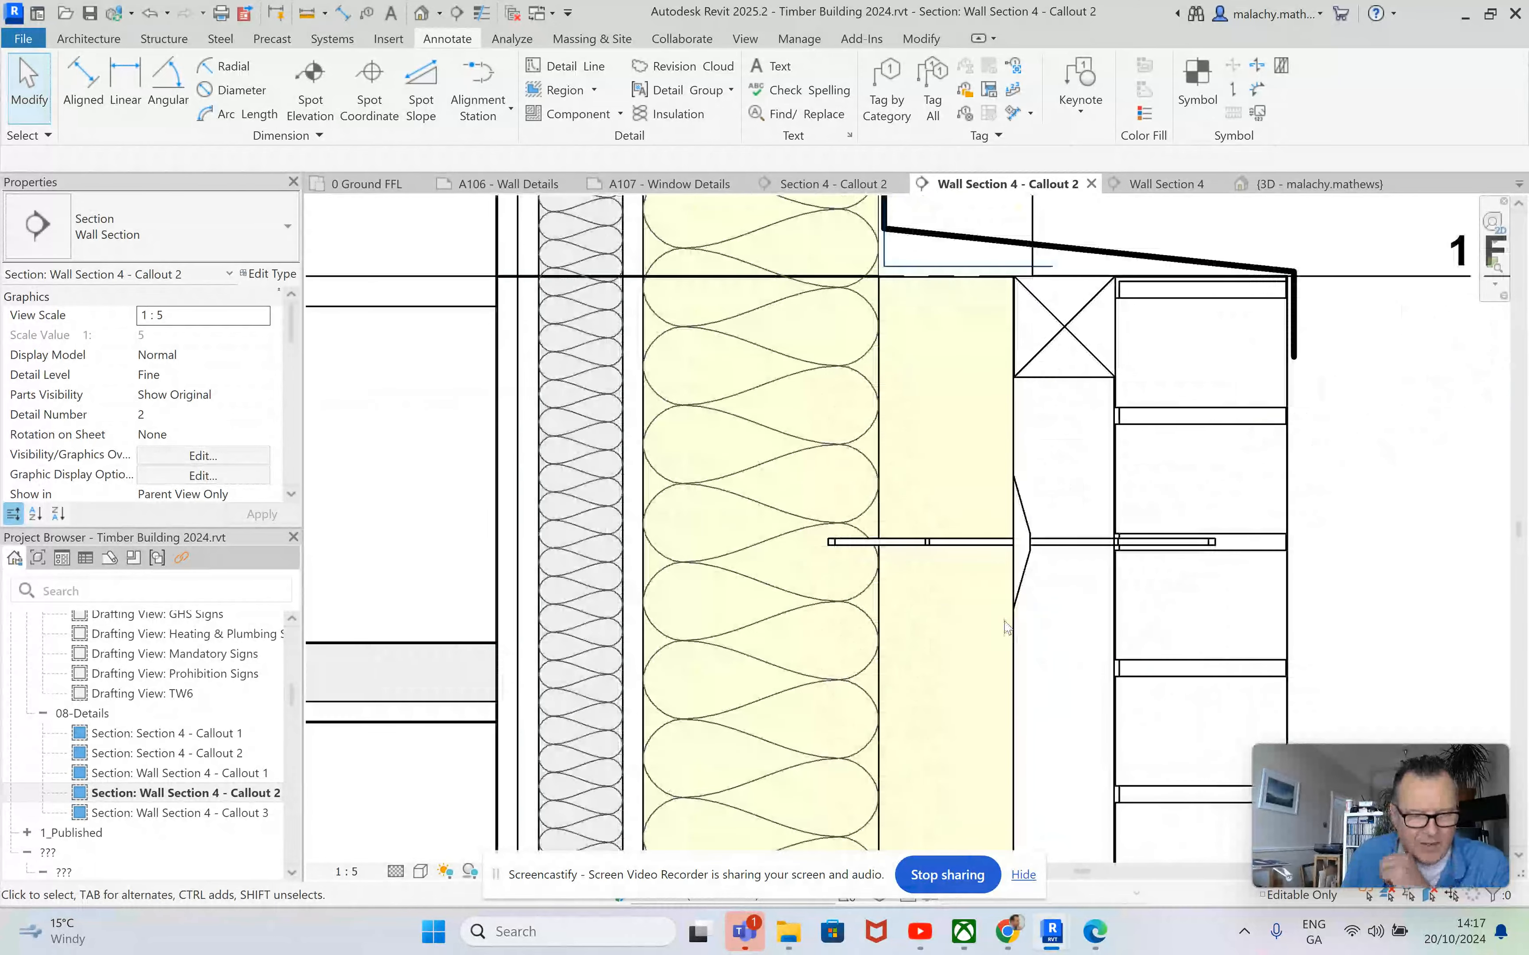
{"action": "left_click", "coordinate": [1031, 547]}
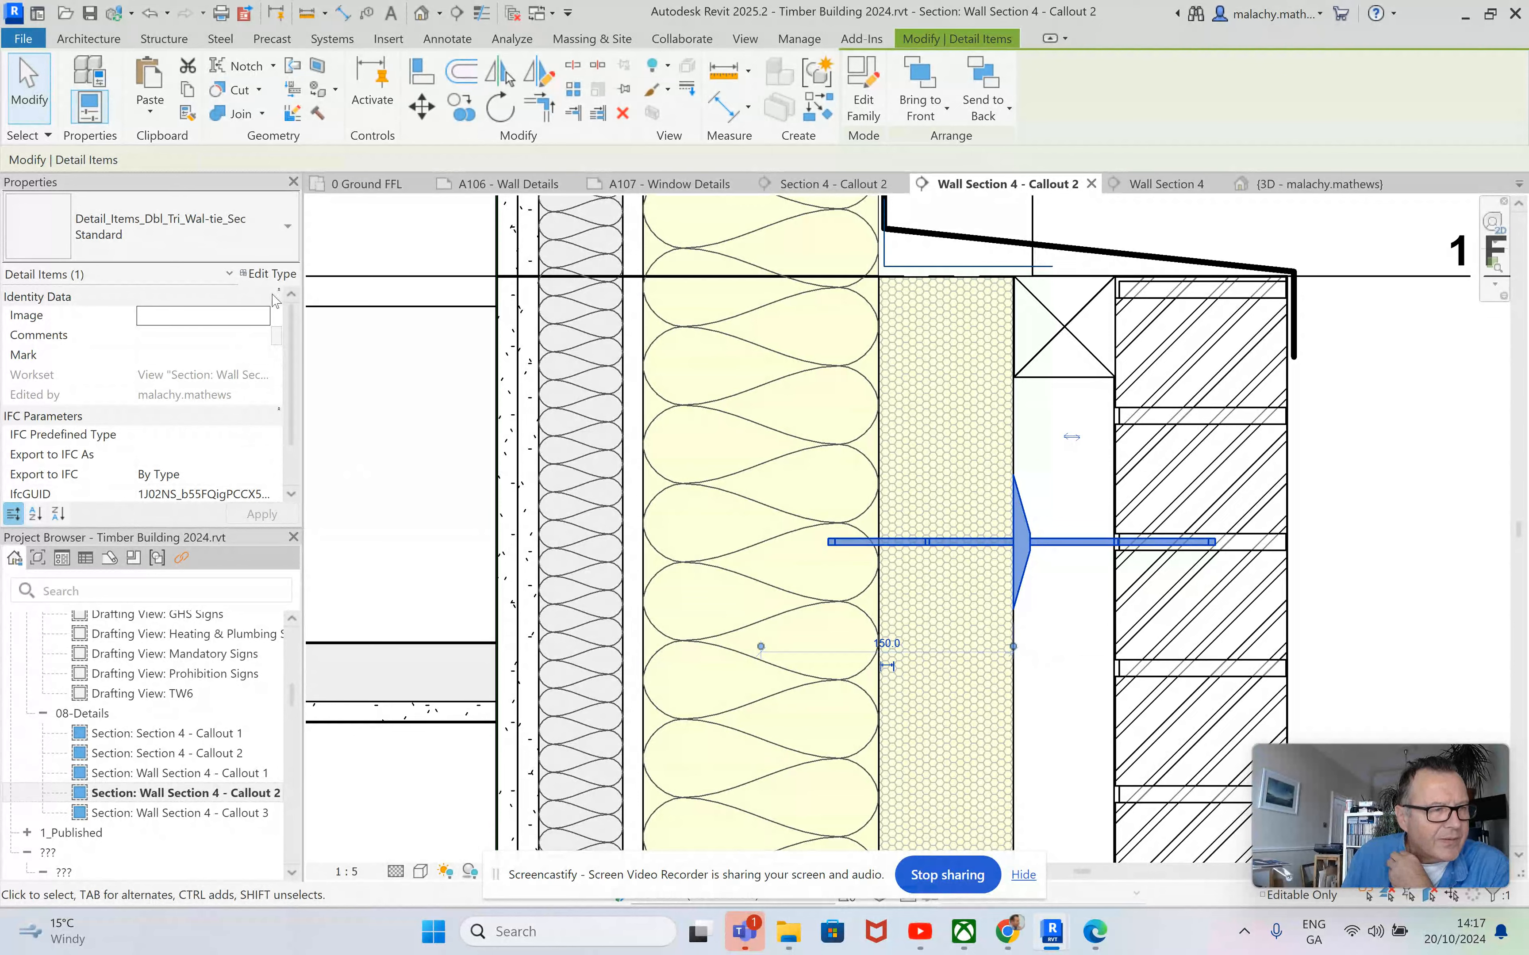
{"action": "left_click", "coordinate": [276, 278]}
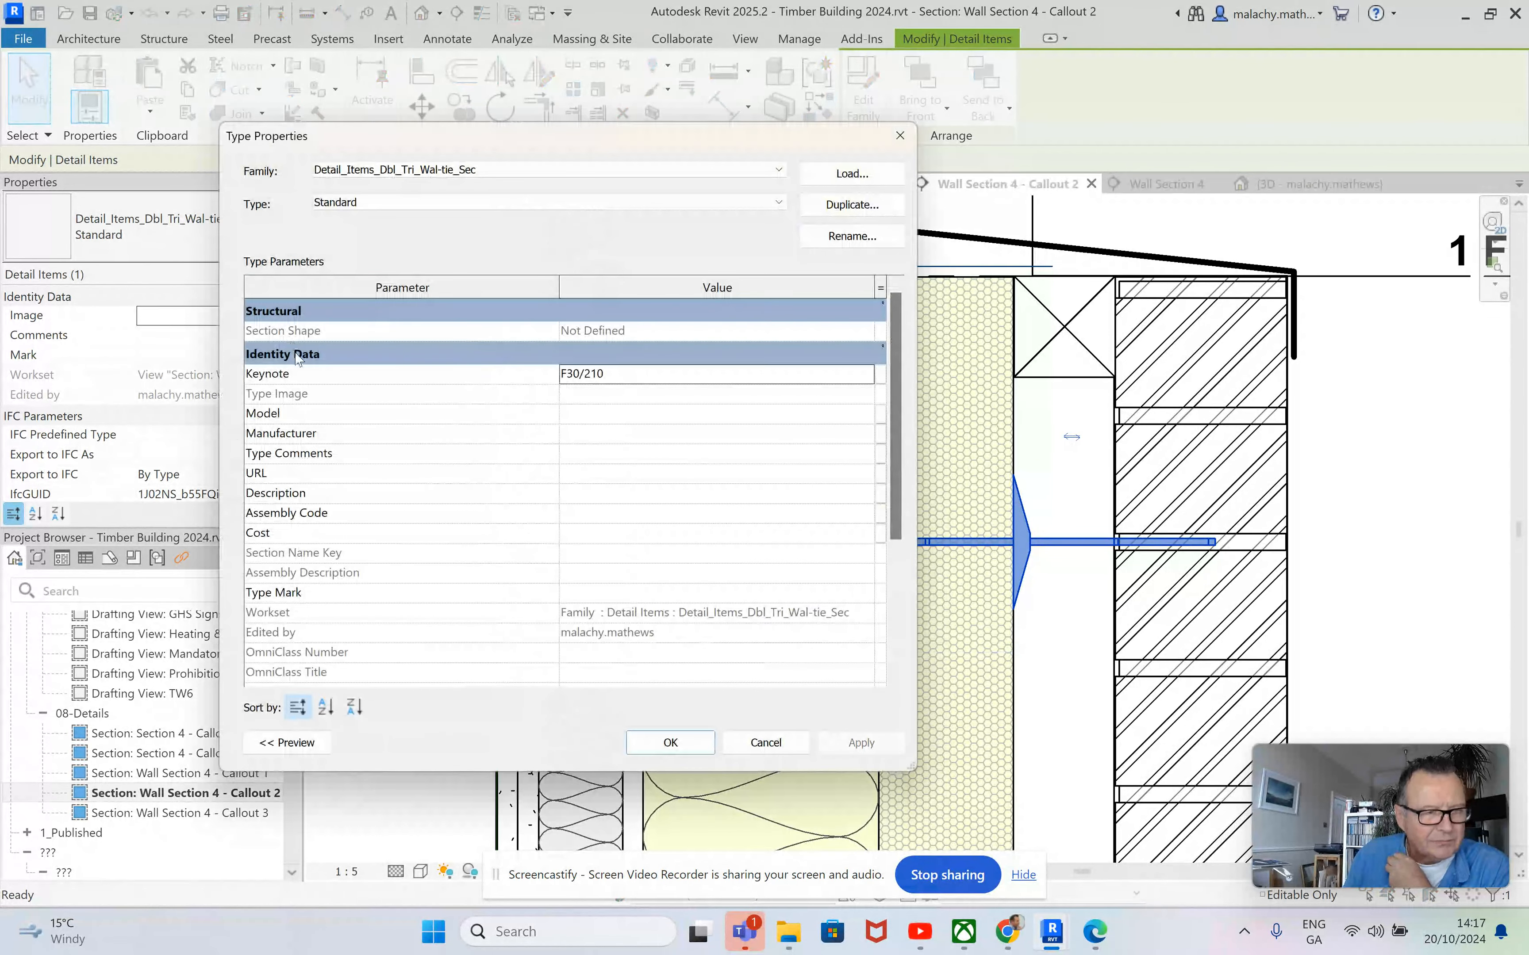
{"action": "scroll", "coordinate": [625, 509], "scroll_direction": "down", "scroll_amount": 3}
{"action": "scroll", "coordinate": [625, 509], "scroll_direction": "up", "scroll_amount": 3}
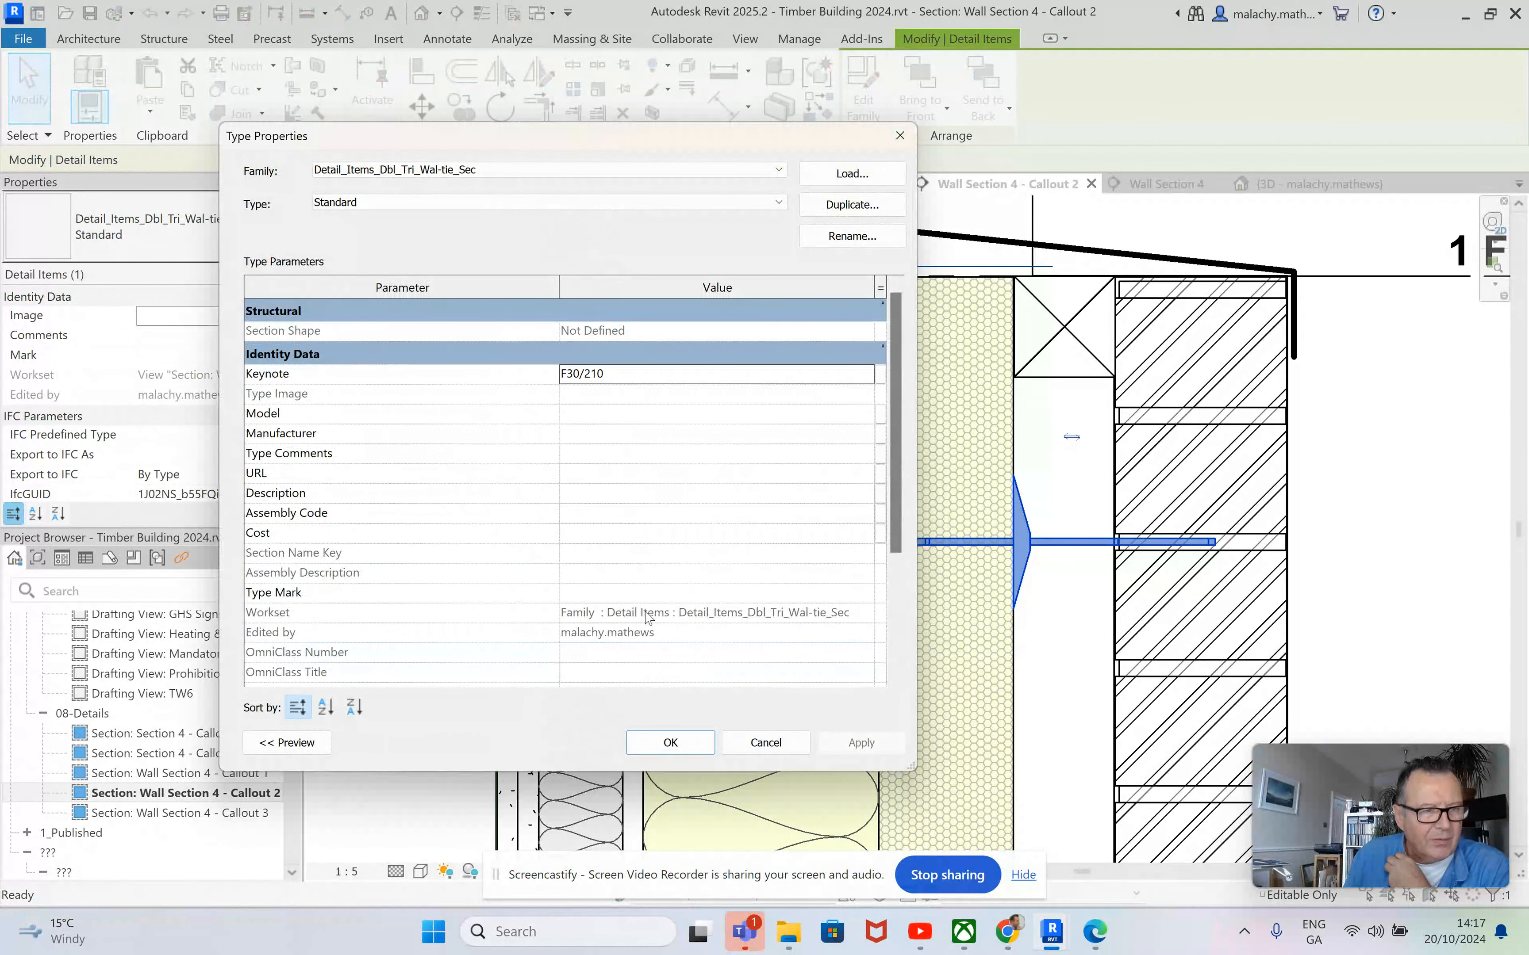
{"action": "left_click", "coordinate": [670, 743]}
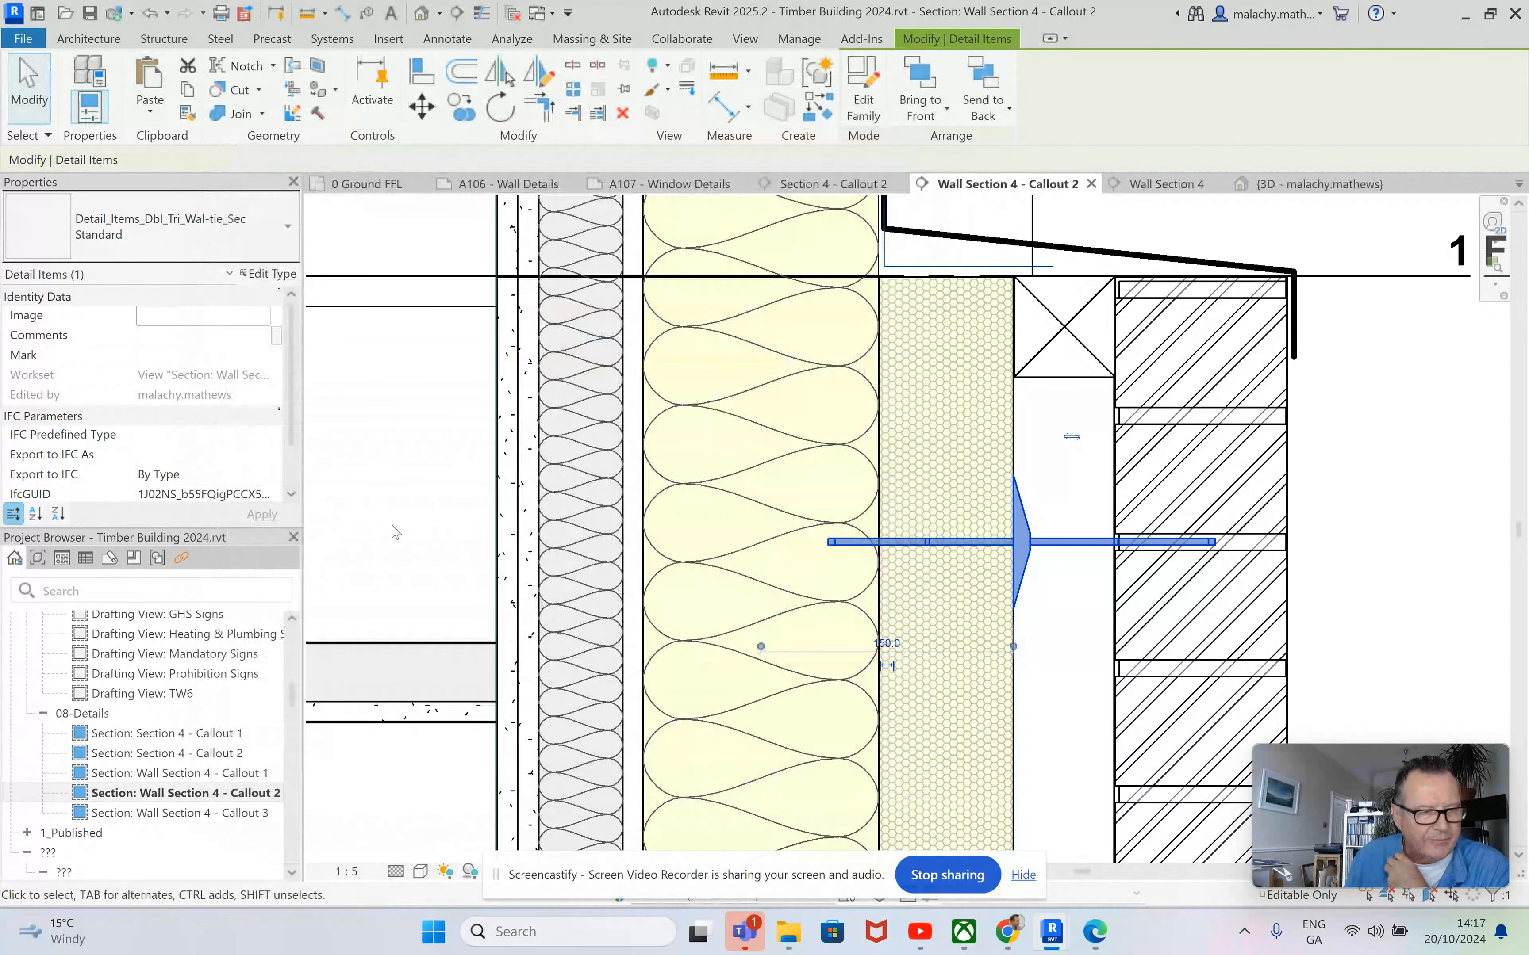
{"action": "scroll", "coordinate": [239, 442], "scroll_direction": "down", "scroll_amount": 1}
{"action": "scroll", "coordinate": [232, 436], "scroll_direction": "up", "scroll_amount": 1}
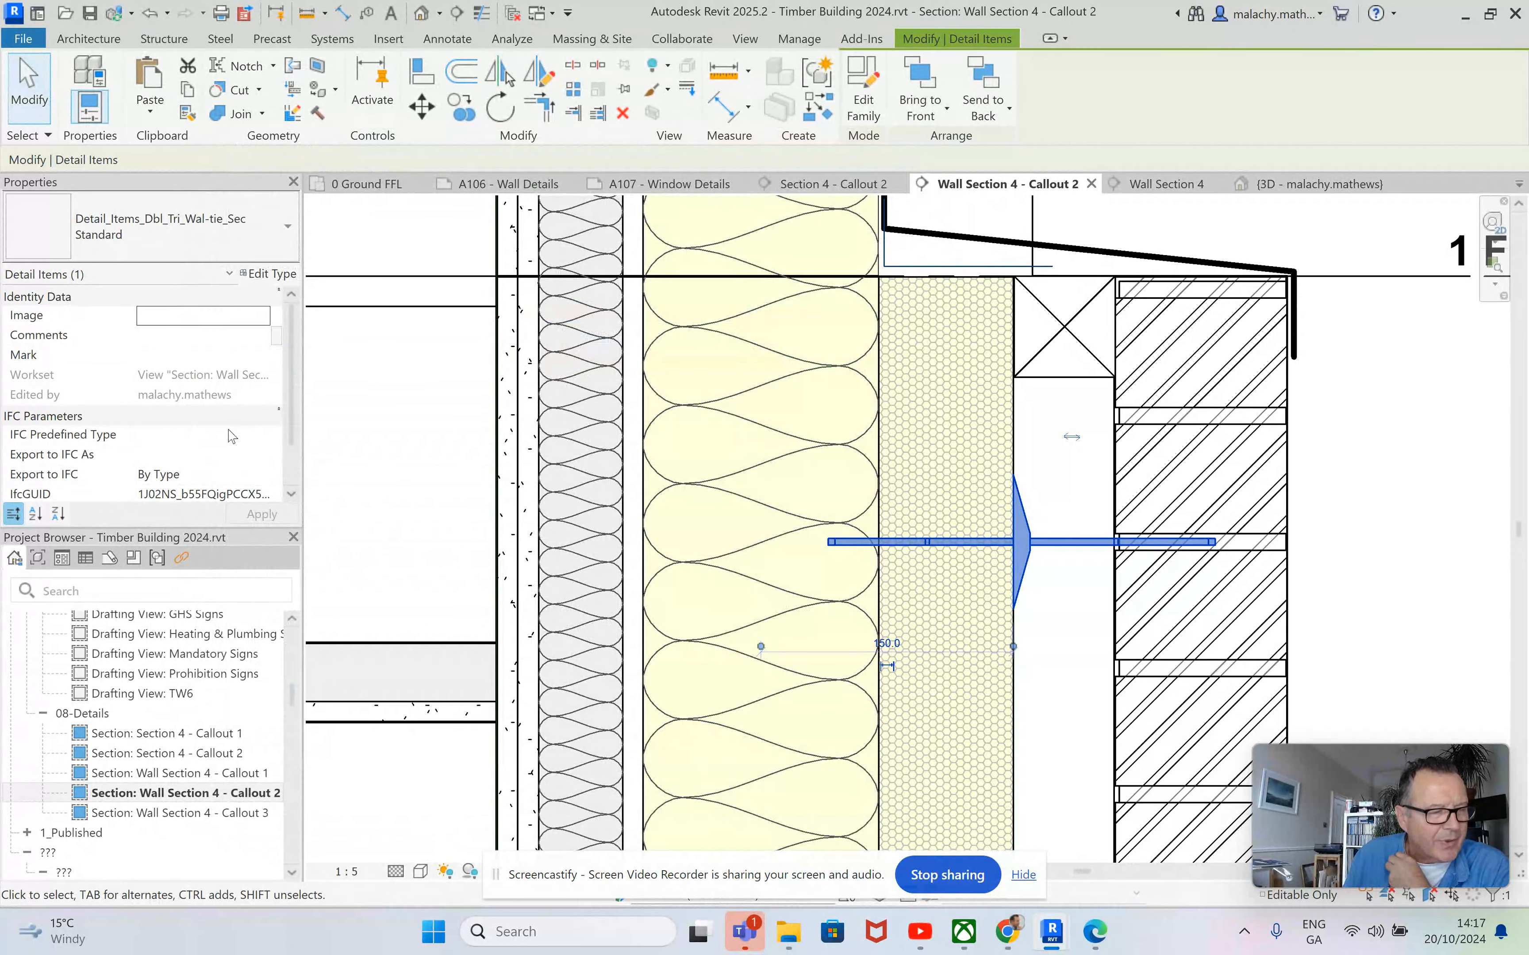
{"action": "left_click", "coordinate": [1082, 622]}
{"action": "scroll", "coordinate": [1080, 617], "scroll_direction": "down", "scroll_amount": 2}
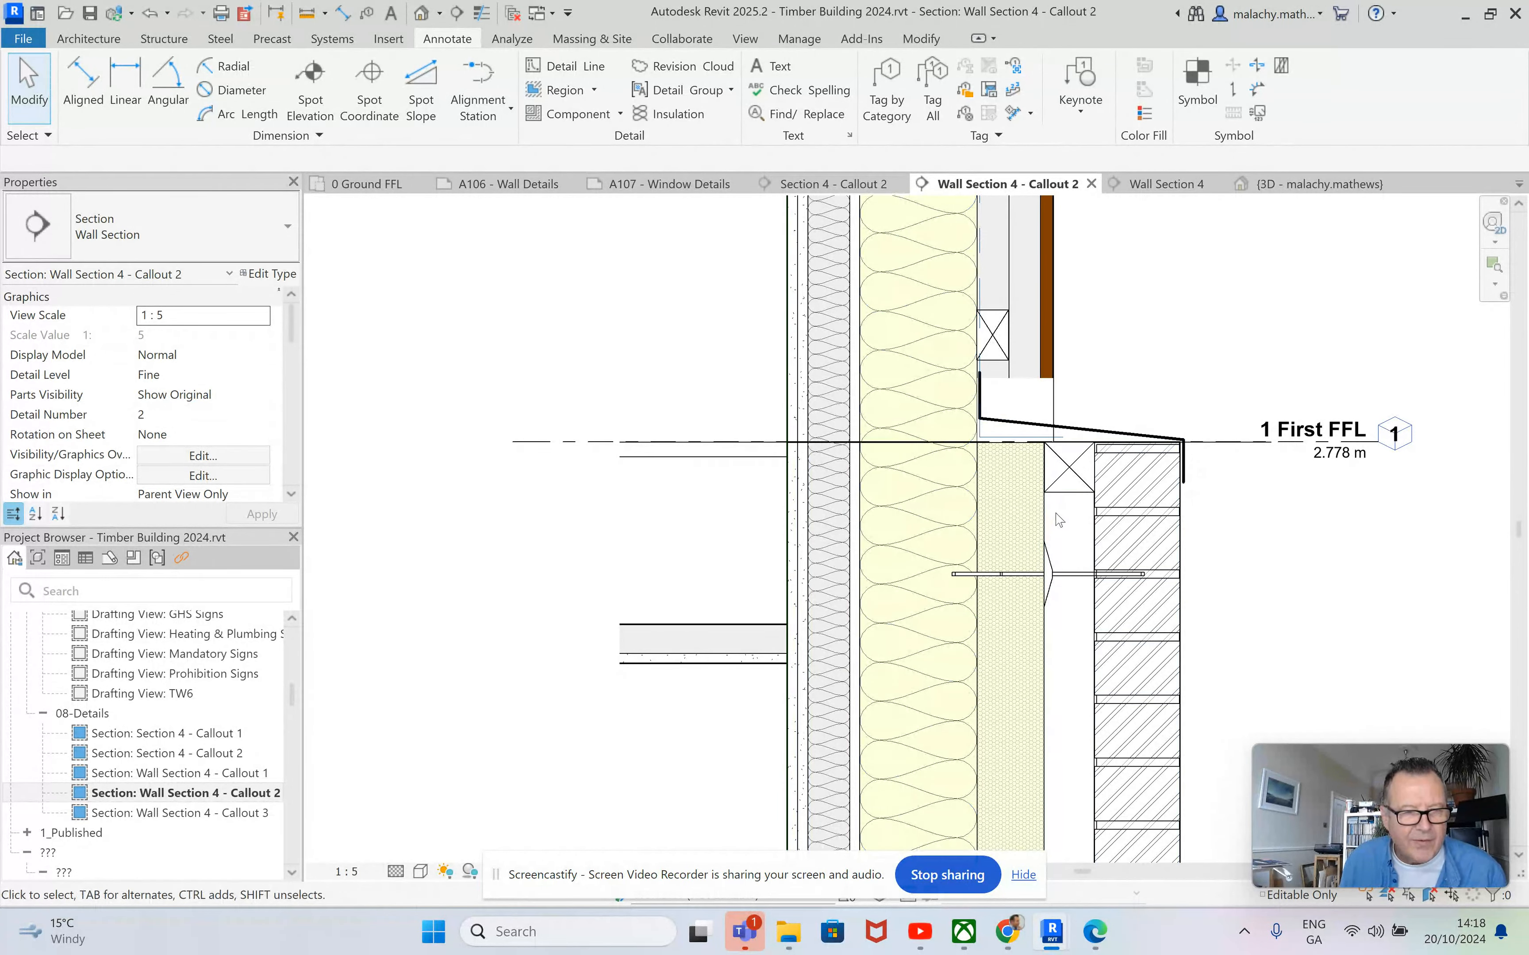
{"action": "scroll", "coordinate": [1061, 551], "scroll_direction": "down", "scroll_amount": 6}
{"action": "middle_click_drag", "start_coordinate": [1151, 628], "coordinate": [1079, 652]}
{"action": "middle_click_drag", "start_coordinate": [1042, 491], "coordinate": [968, 492]}
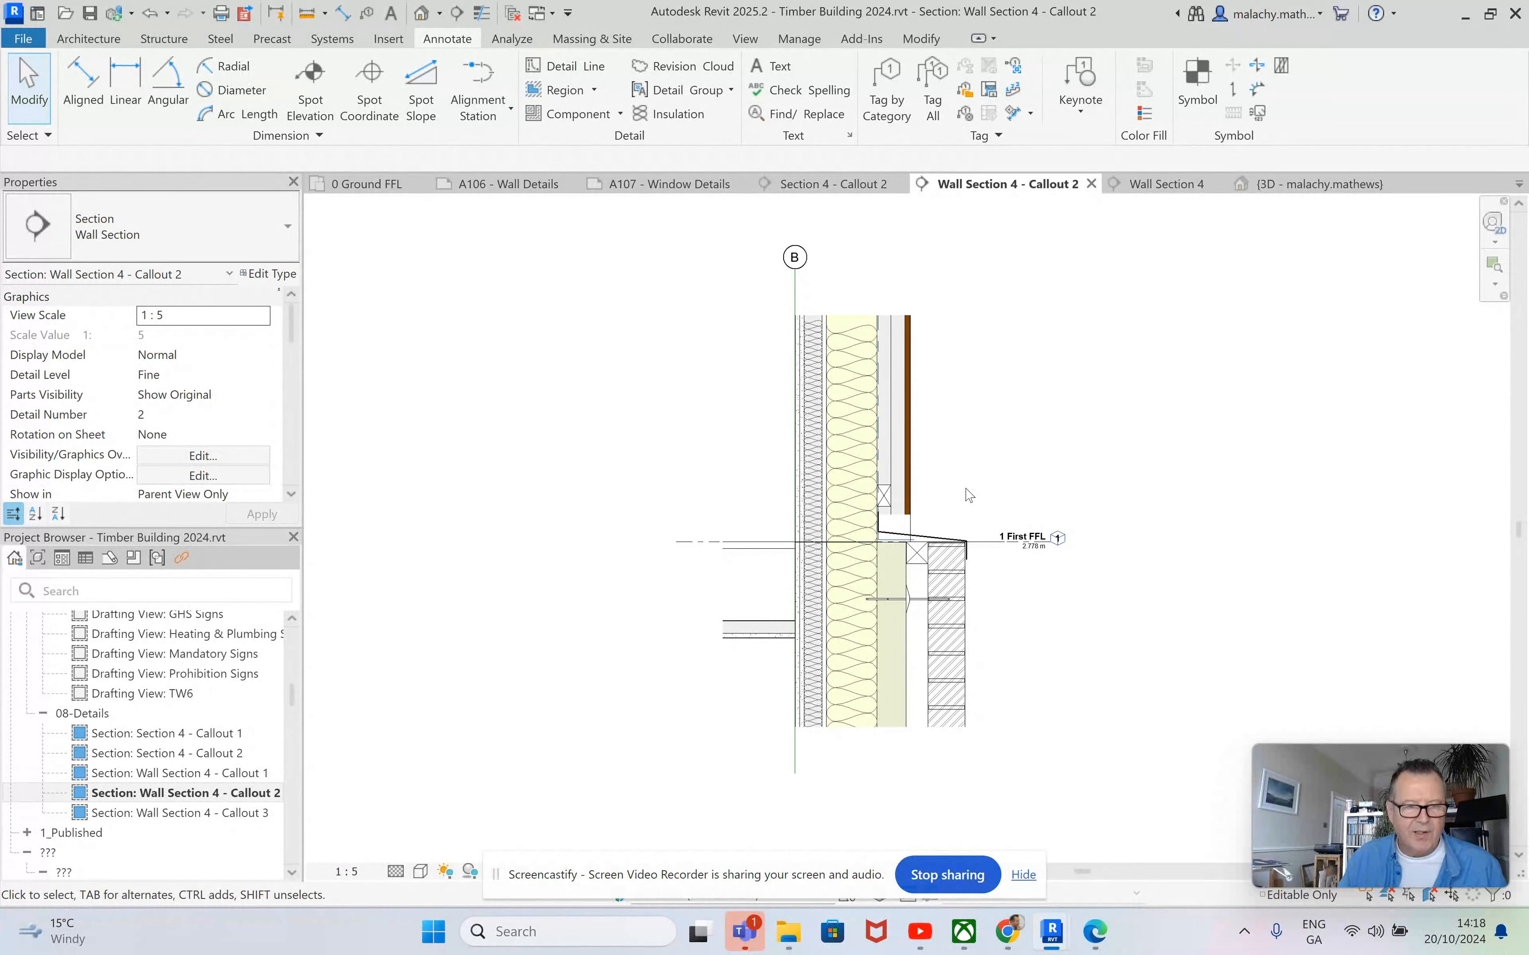
{"action": "left_click", "coordinate": [965, 114]}
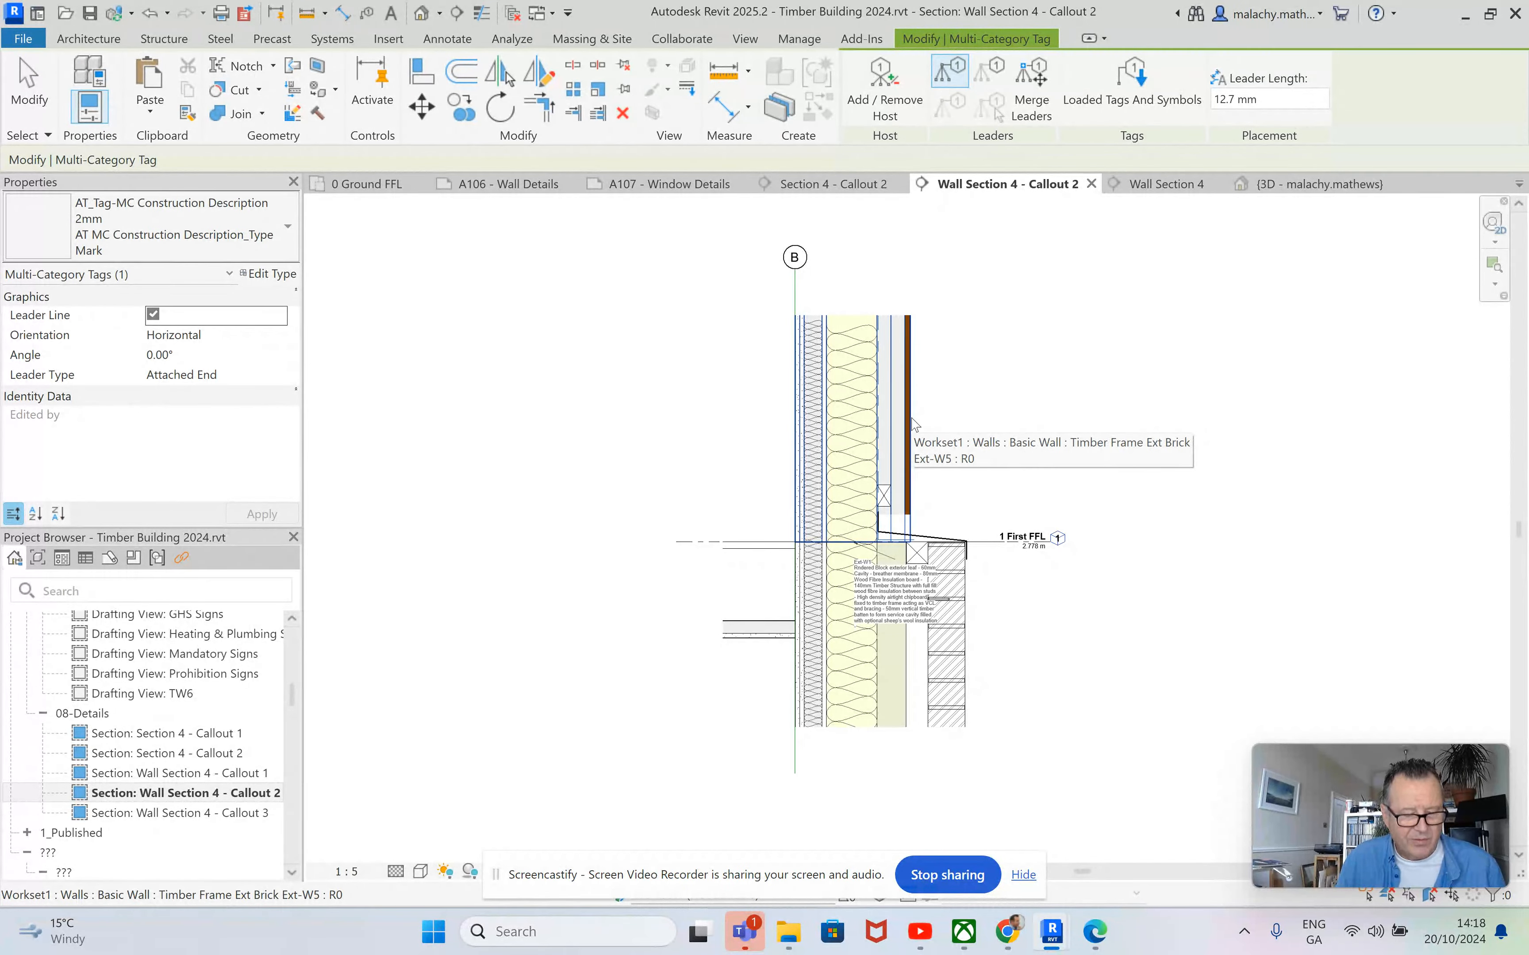
{"action": "key", "text": "Escape"}
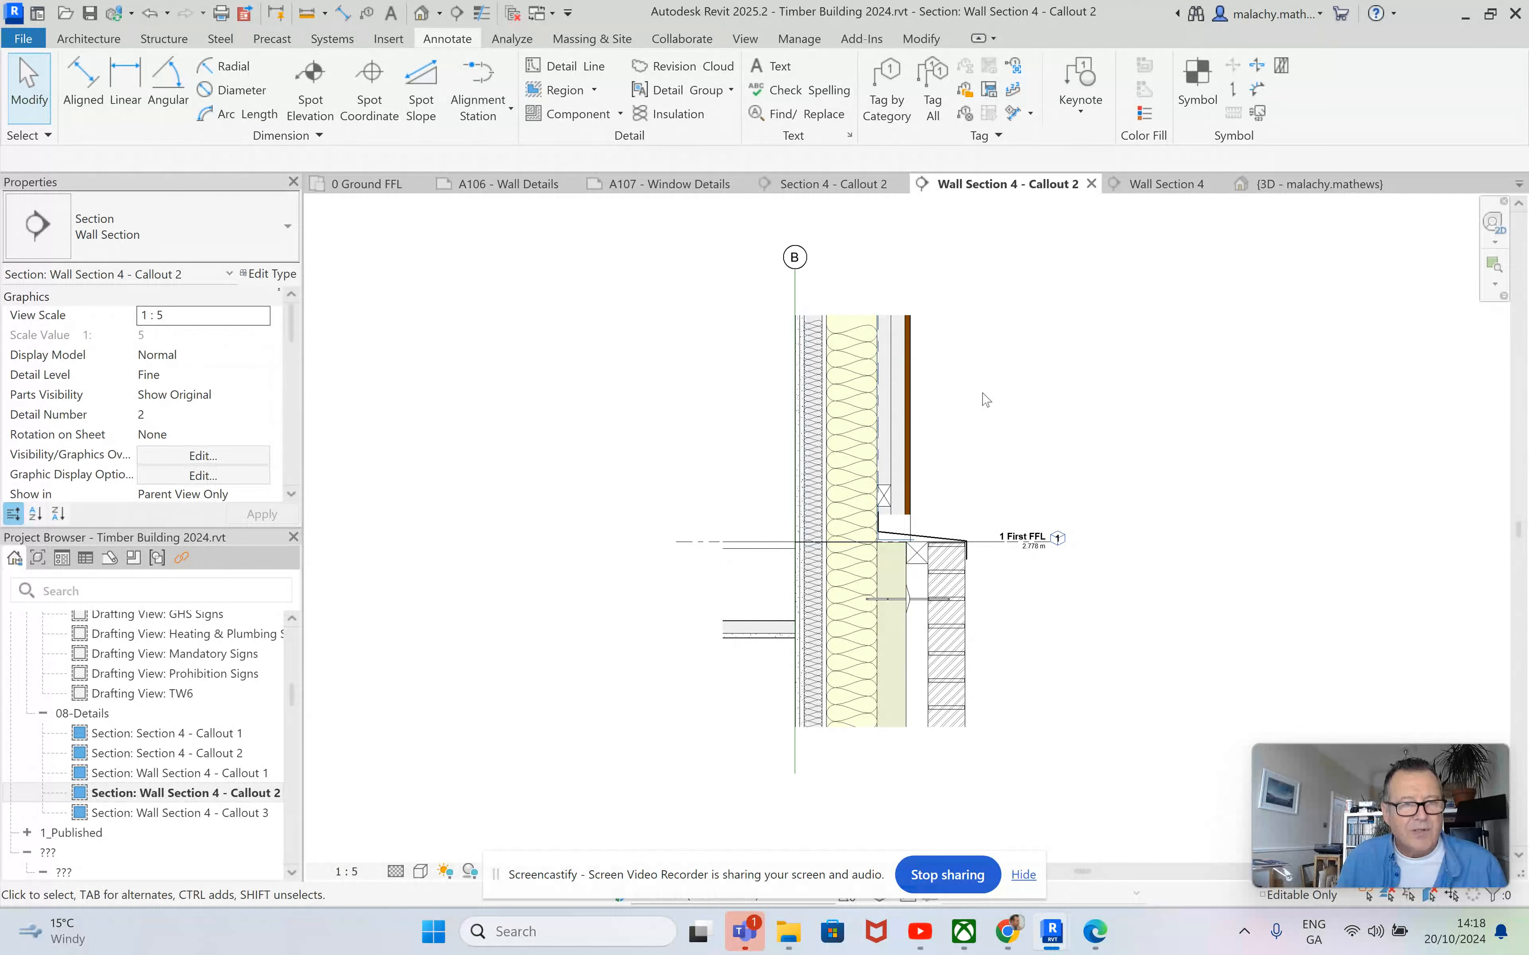
{"action": "left_click", "coordinate": [965, 114]}
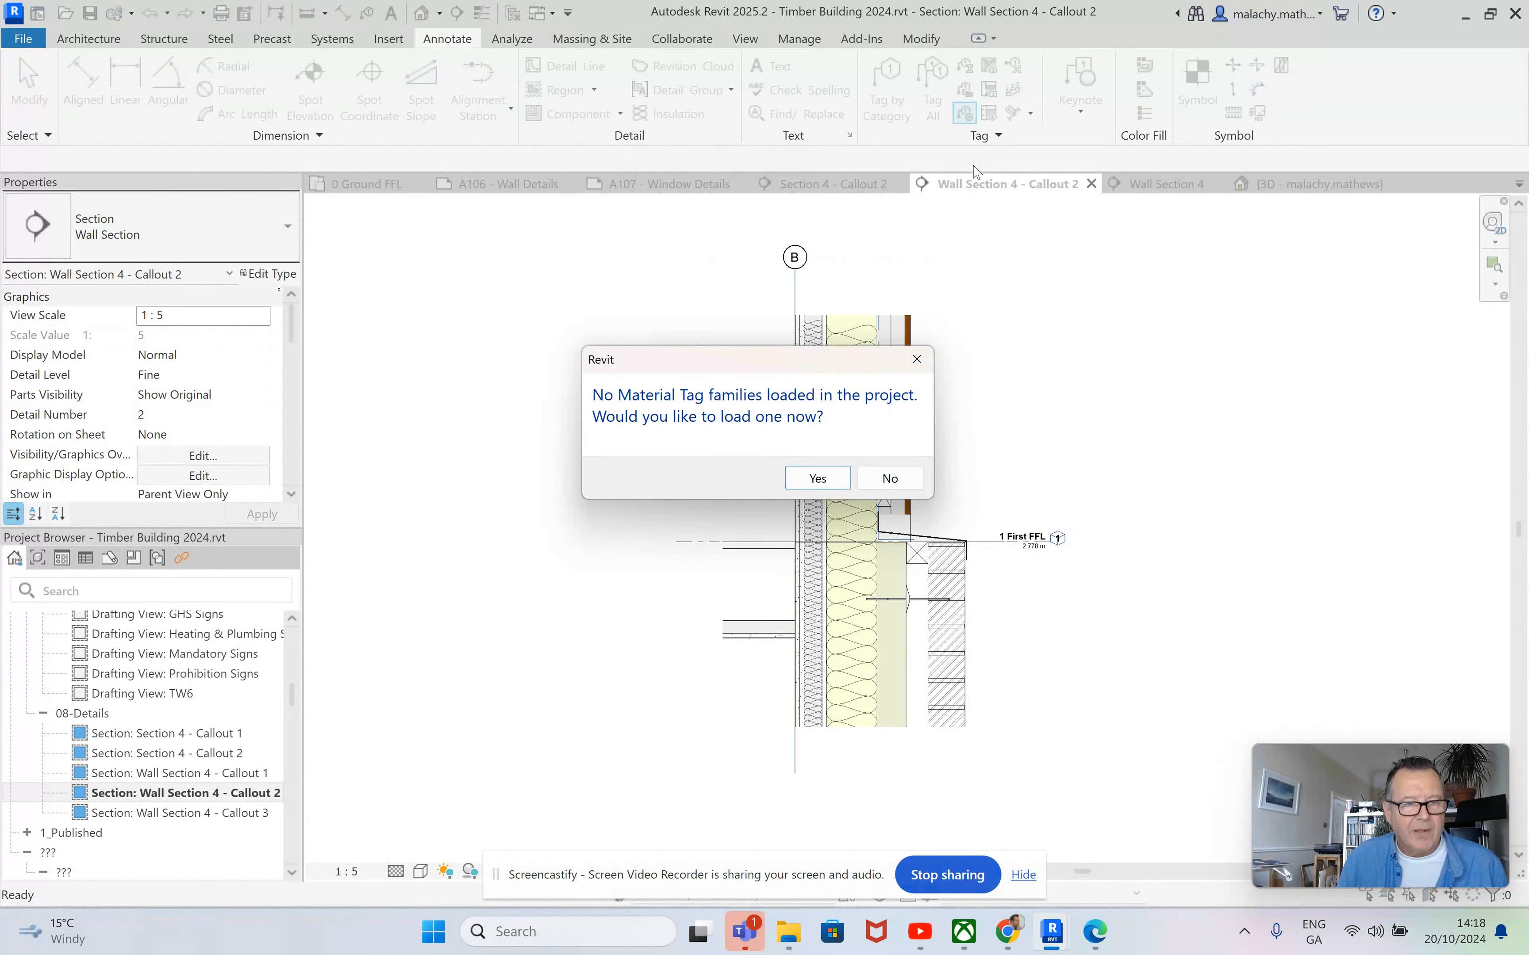
{"action": "left_click", "coordinate": [890, 479]}
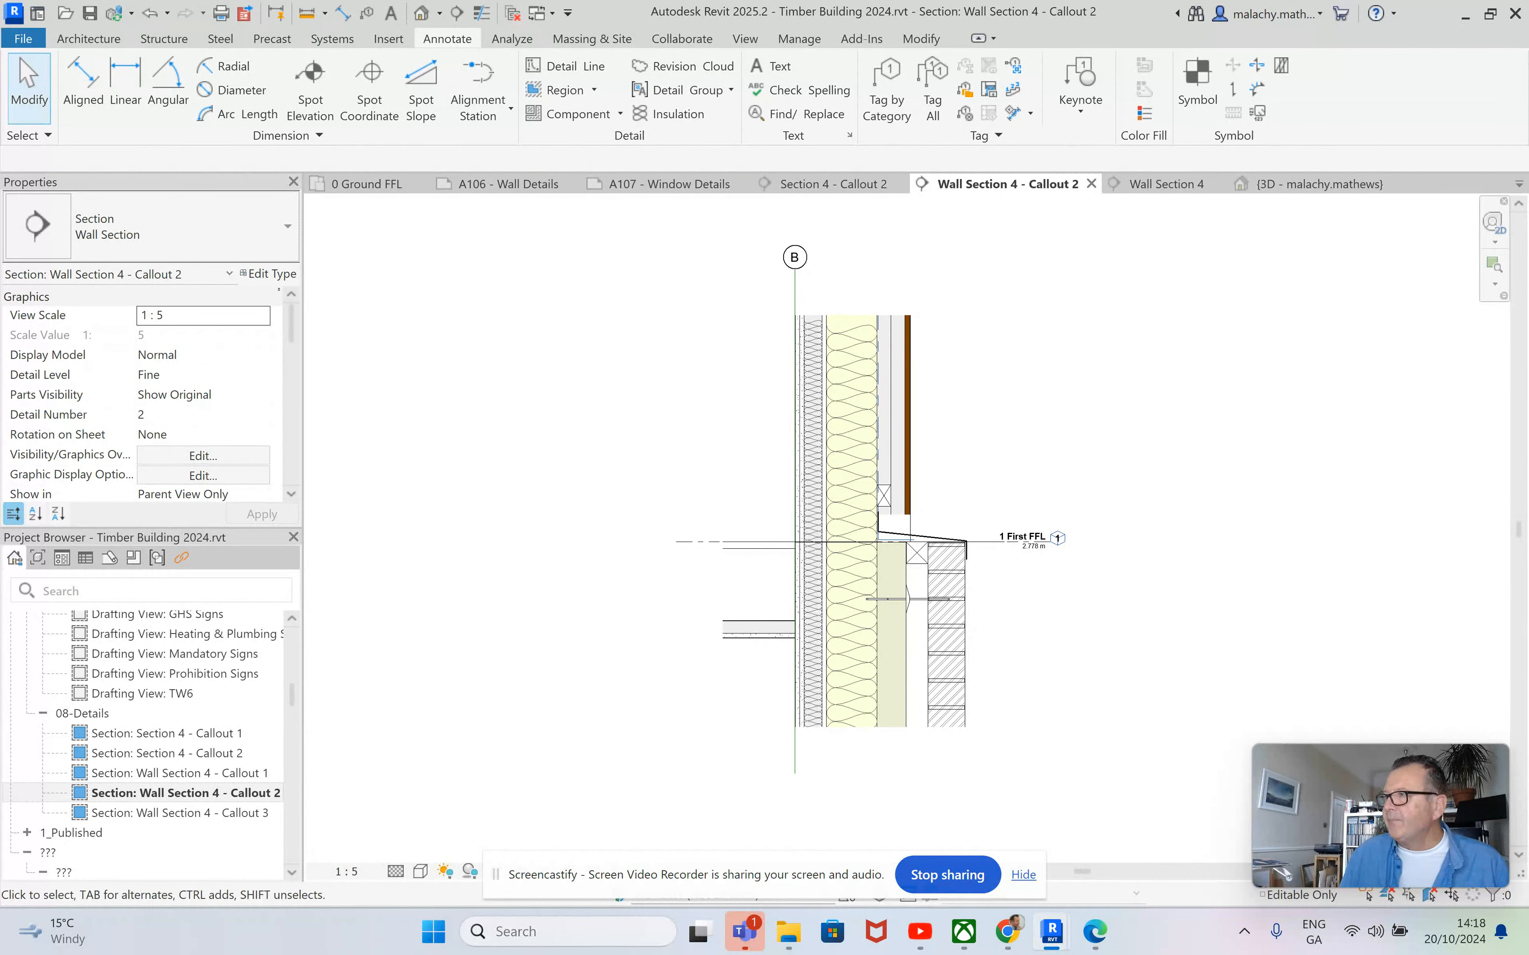
Load the AT_Tag-Material Tag 2mm.rfa family into the project from the 01_All Revit folder in File Explorer.
{"action": "left_click_drag", "start_coordinate": [1528, 389], "coordinate": [1319, 202]}
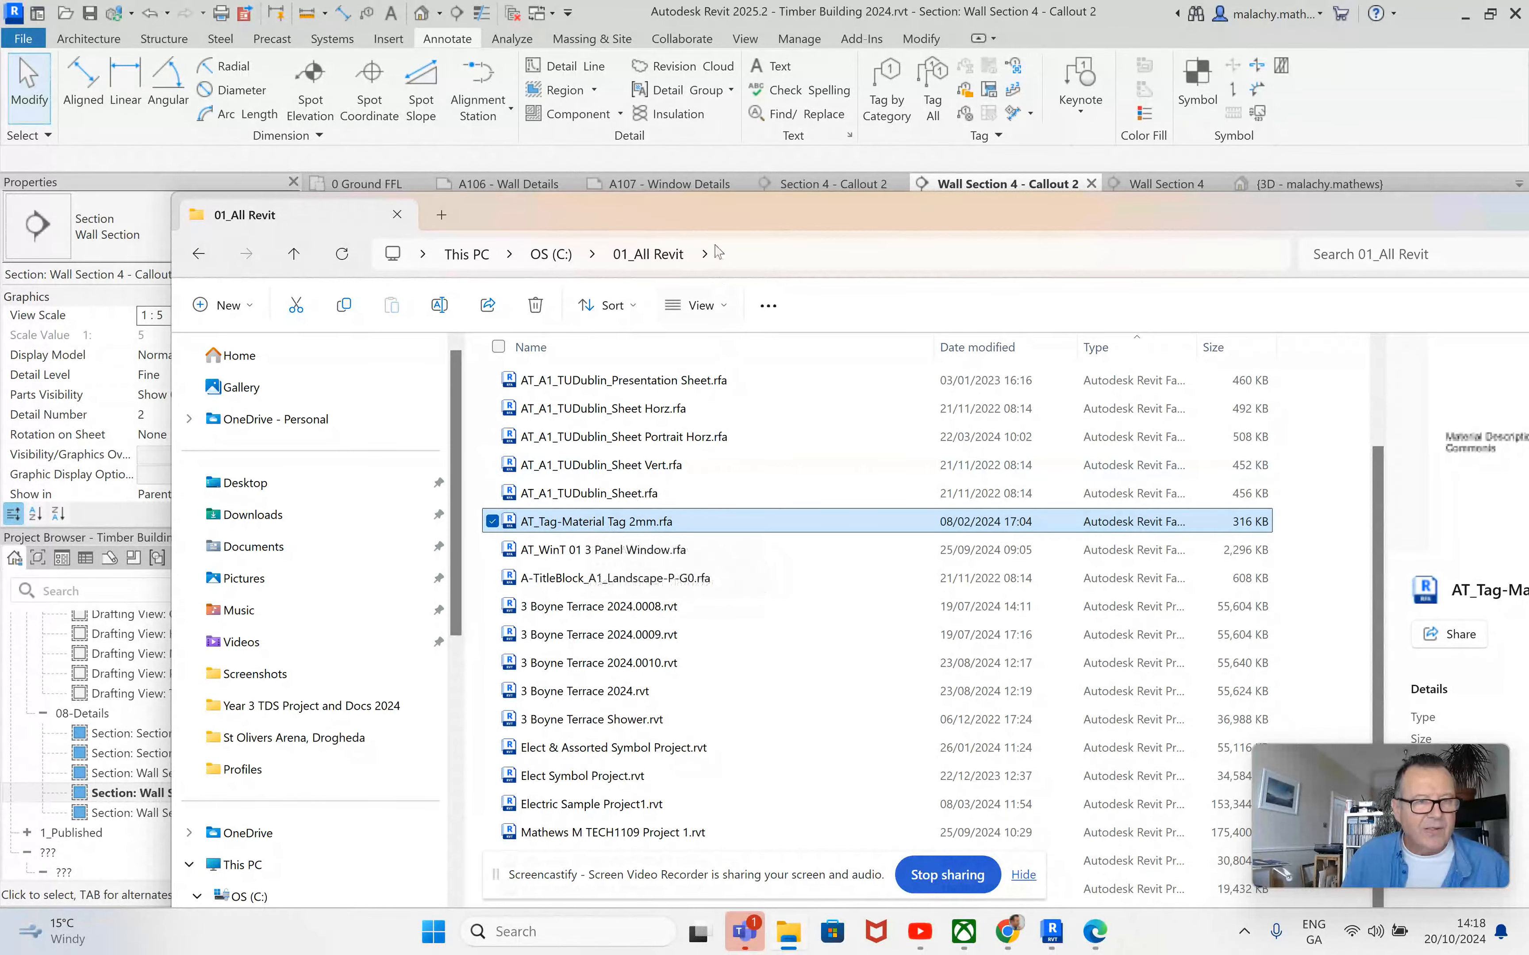
{"action": "left_click_drag", "start_coordinate": [710, 218], "coordinate": [1150, 456]}
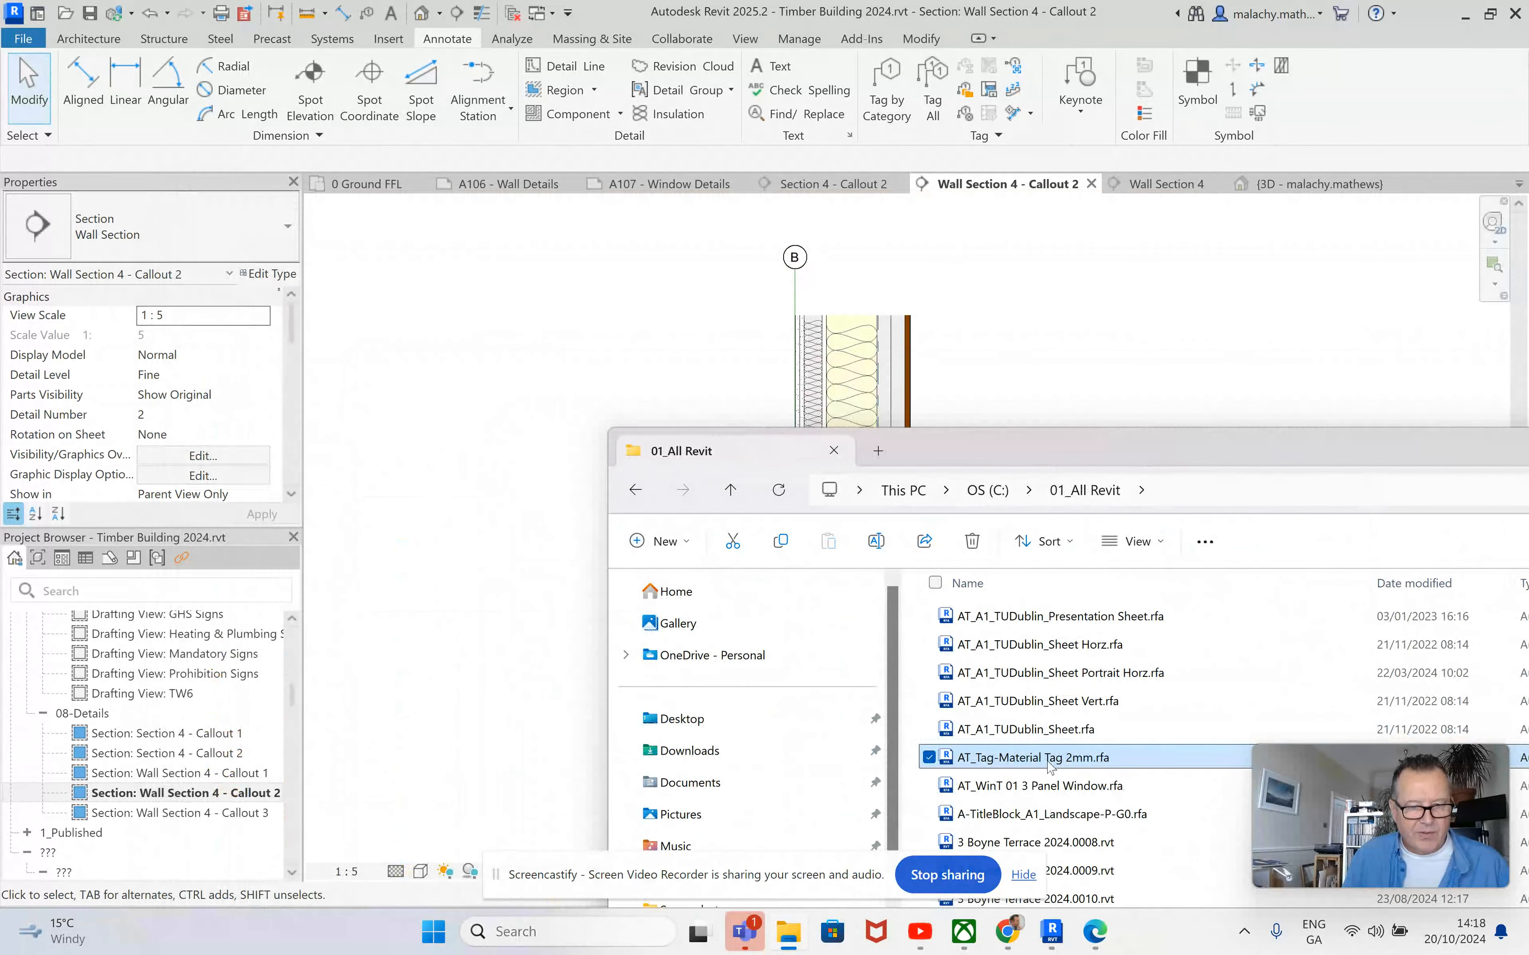
{"action": "left_click_drag", "start_coordinate": [532, 340], "coordinate": [514, 321]}
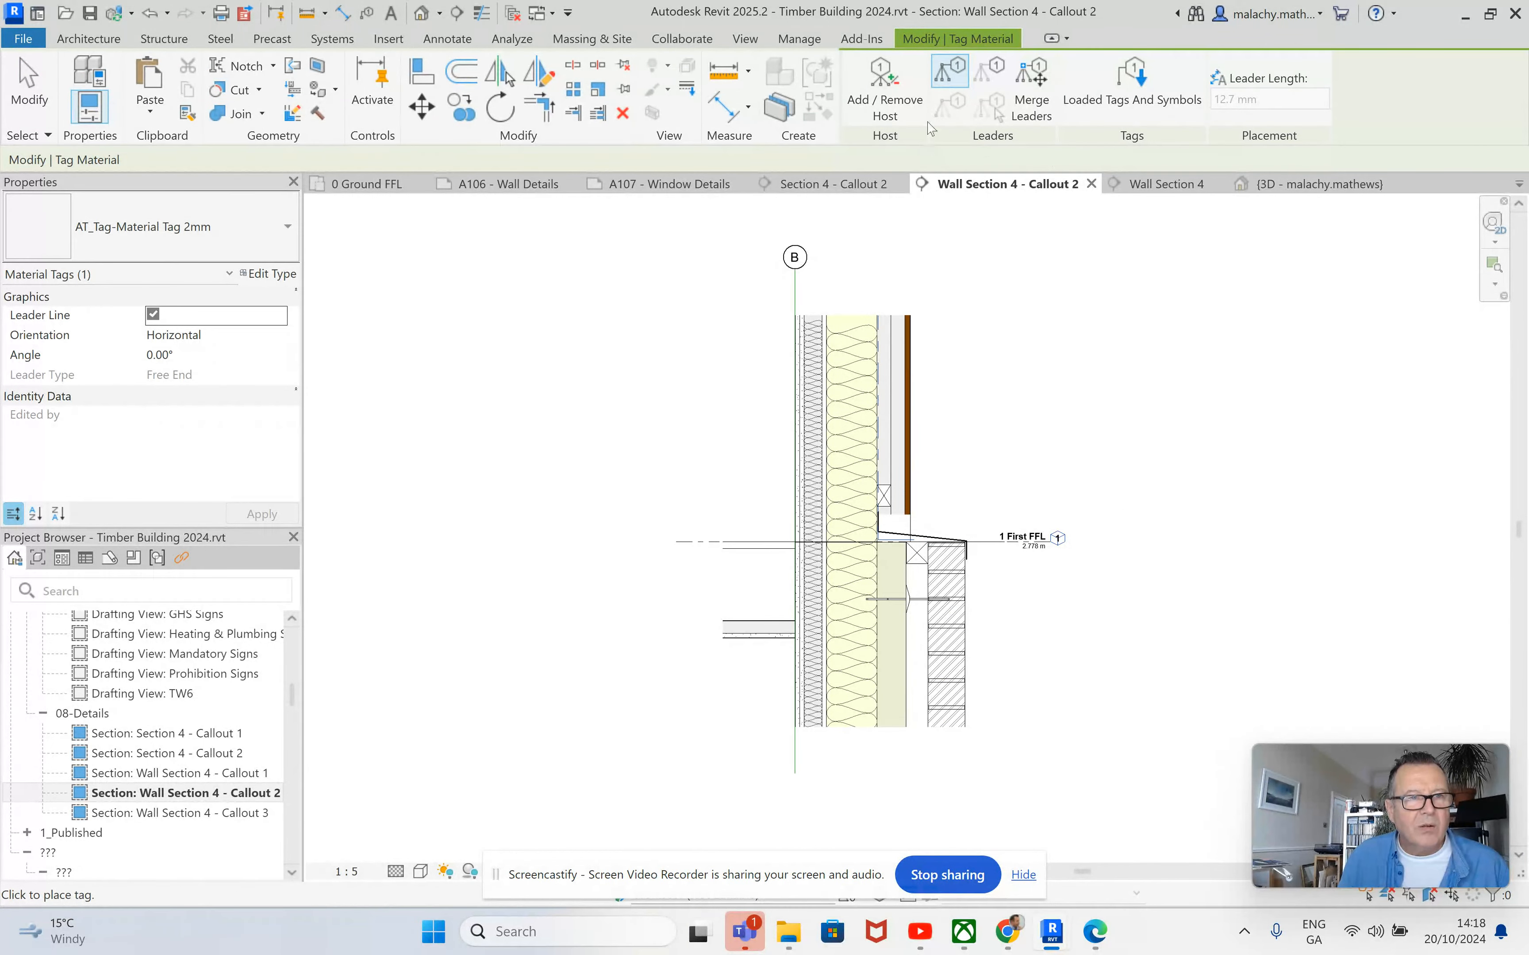
Tag the upper wall's outer cladding with AT_Tag-Material Tag 2mm, using a leader and placing the text outside the wall.
{"action": "left_click", "coordinate": [448, 40]}
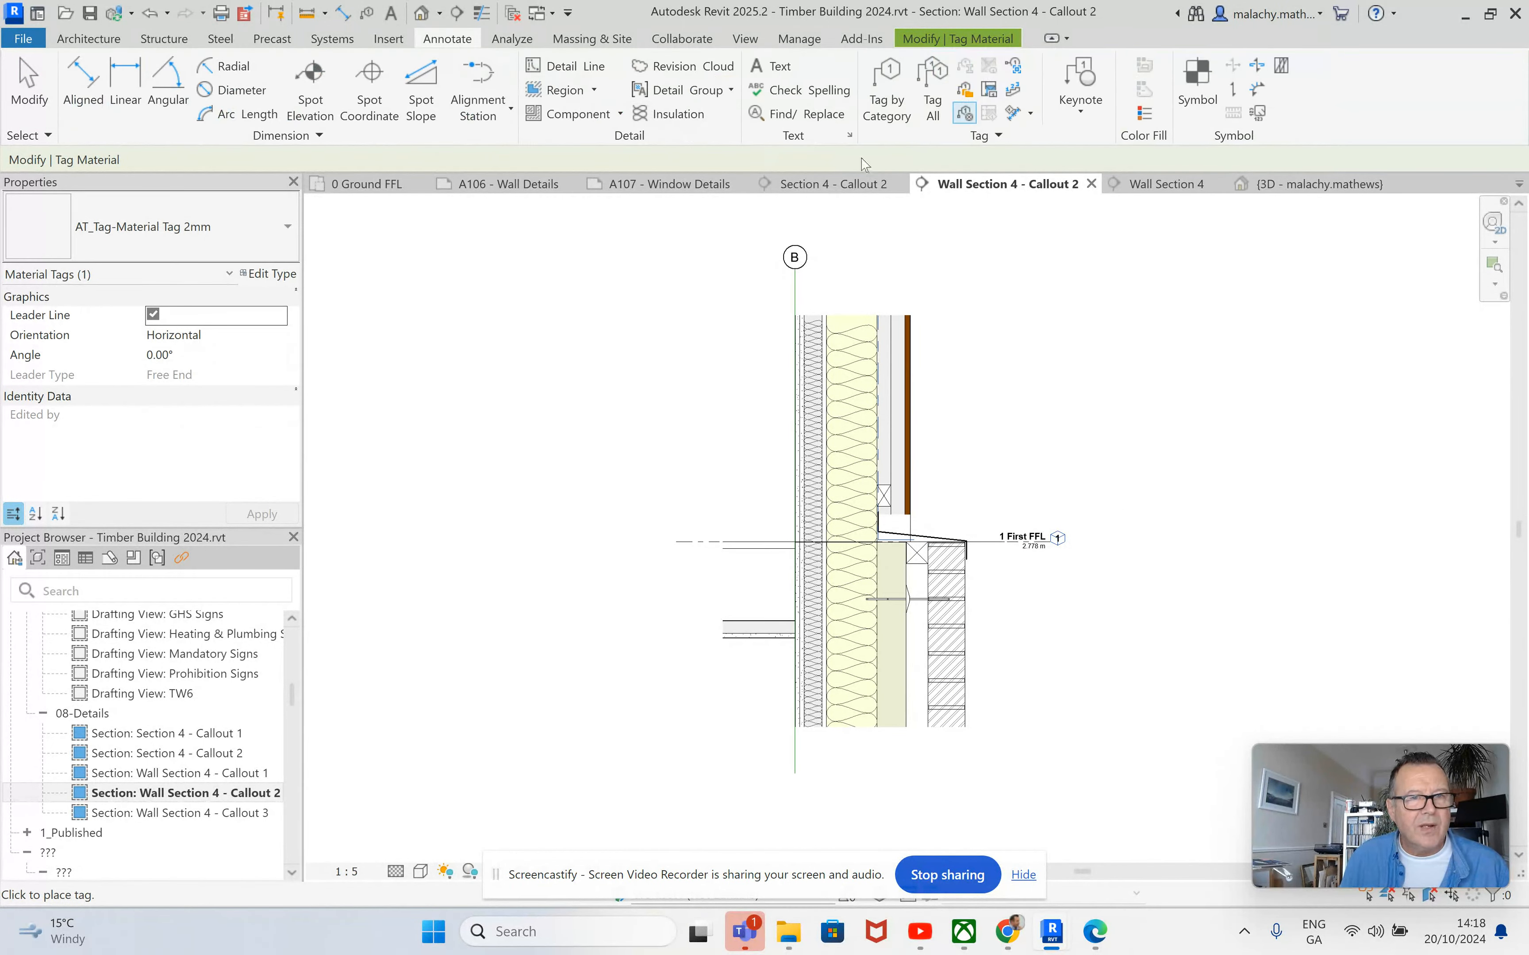
{"action": "key", "text": "Escape"}
{"action": "key", "text": "Escape"}
Show the crop region of the Wall Section 4 - Callout 2 view.
{"action": "middle_click_drag", "start_coordinate": [1010, 443], "coordinate": [1065, 436]}
{"action": "left_click_drag", "start_coordinate": [496, 875], "coordinate": [494, 928]}
{"action": "left_click", "coordinate": [519, 871]}
Extend the view's annotation crop boundary outward on the exterior side, beyond the cladding's material tag.
{"action": "scroll", "coordinate": [246, 468], "scroll_direction": "down", "scroll_amount": 3}
{"action": "scroll", "coordinate": [221, 464], "scroll_direction": "down", "scroll_amount": 1}
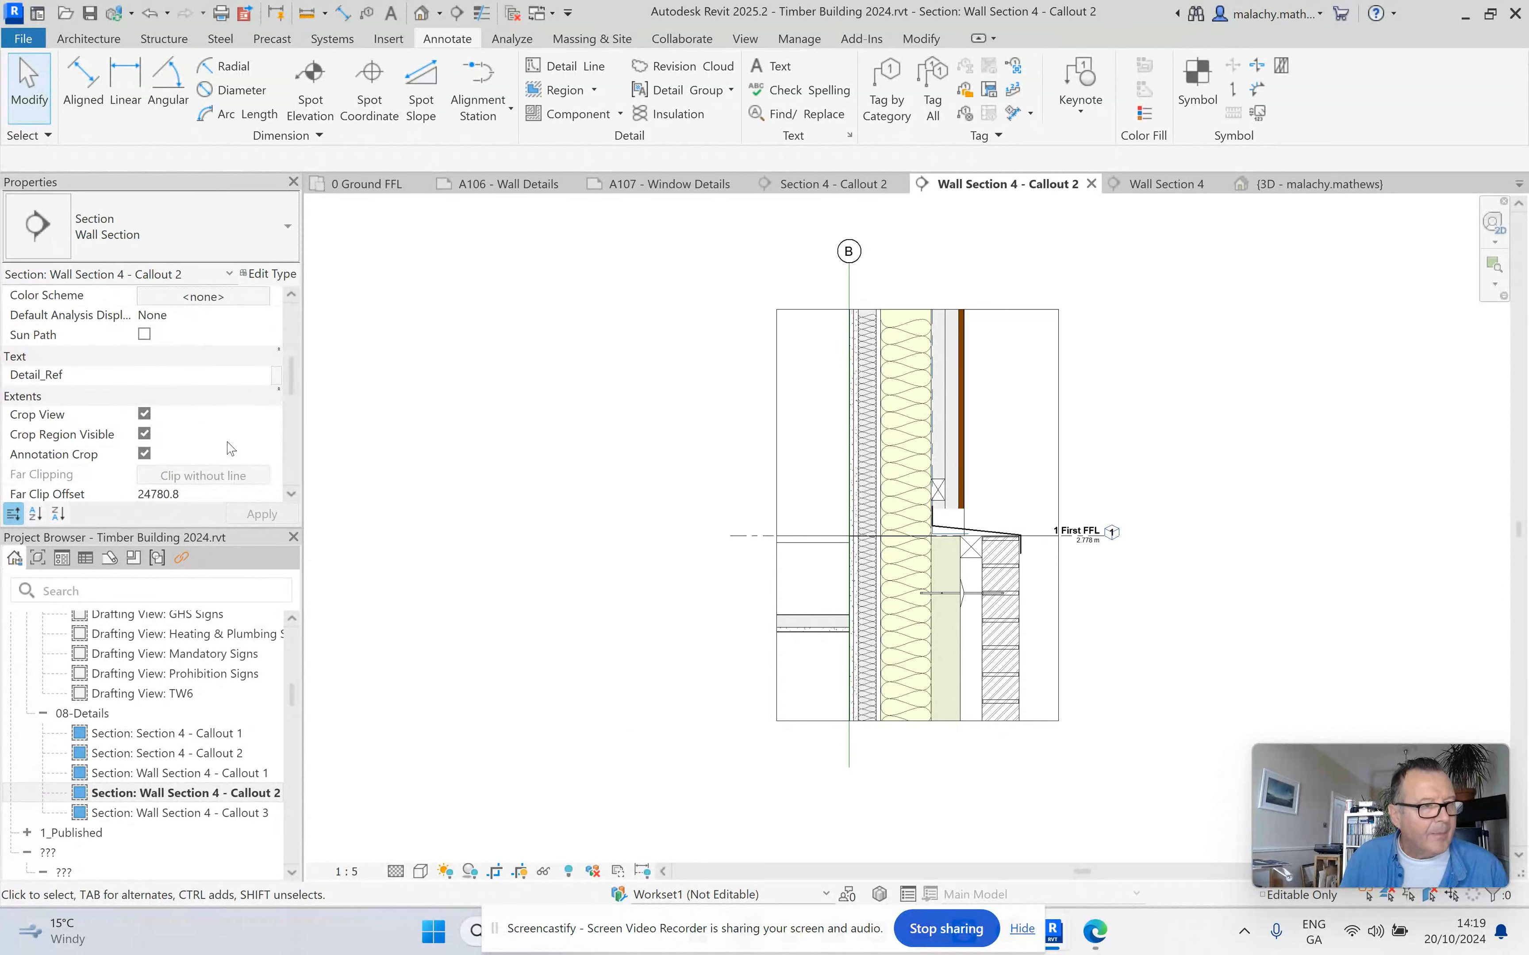
{"action": "scroll", "coordinate": [229, 447], "scroll_direction": "up", "scroll_amount": 2}
{"action": "scroll", "coordinate": [224, 442], "scroll_direction": "down", "scroll_amount": 3}
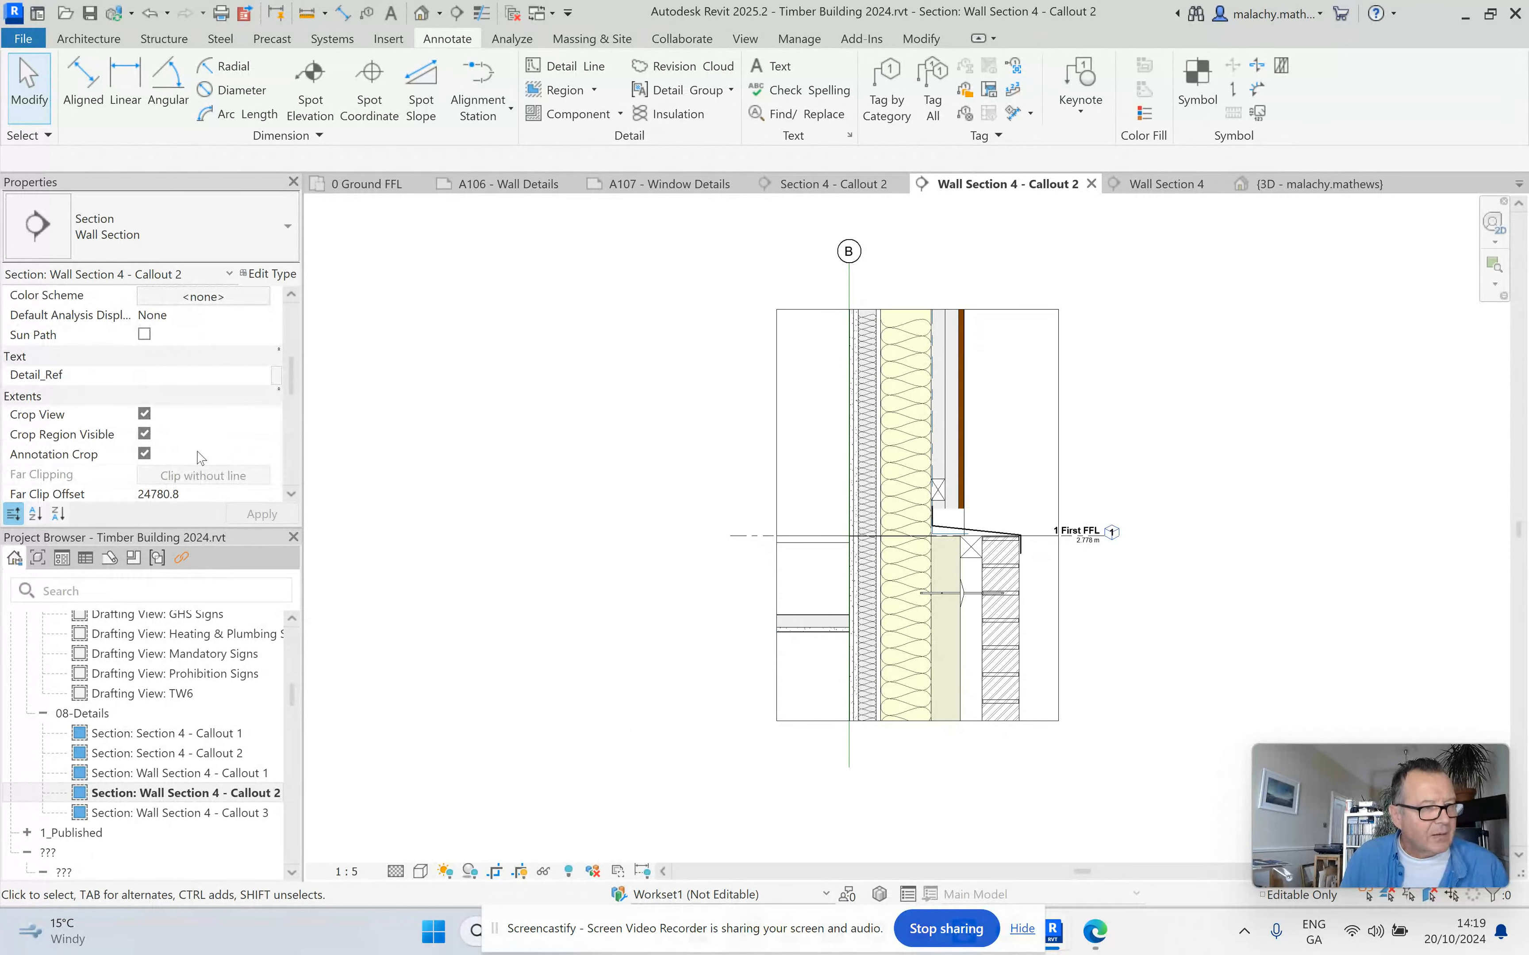
{"action": "left_click", "coordinate": [777, 470]}
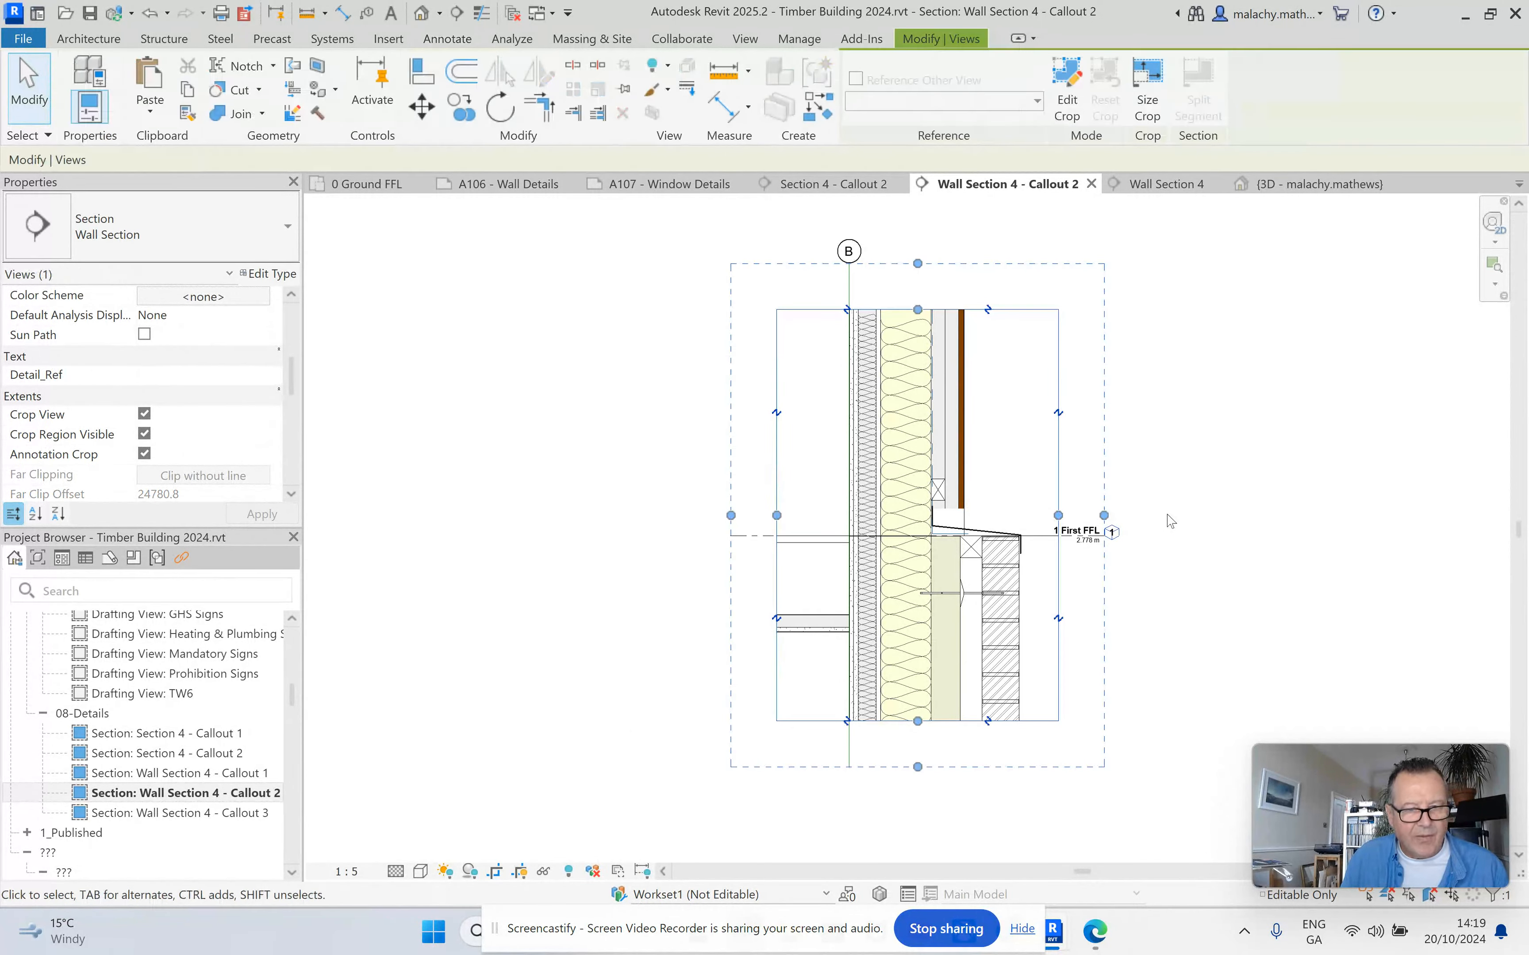
{"action": "left_click_drag", "start_coordinate": [1104, 515], "coordinate": [1185, 515]}
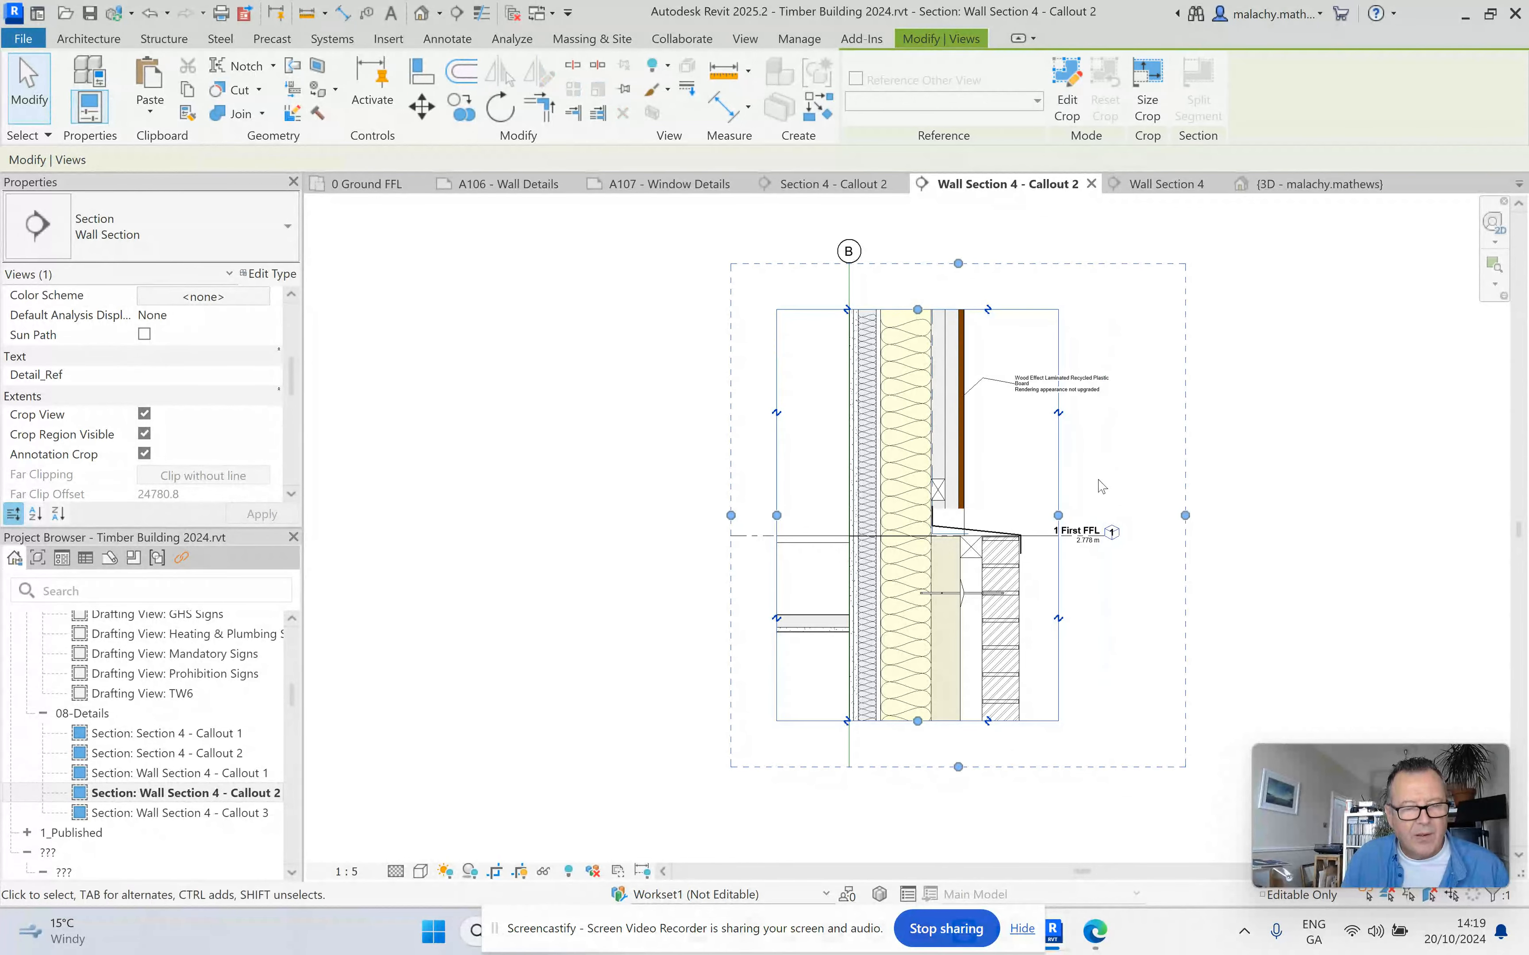
Level the leader's horizontal segment on the upper wall's outer cladding tag by adjusting its elbow.
{"action": "scroll", "coordinate": [1115, 466], "scroll_direction": "up", "scroll_amount": 2}
{"action": "key", "text": "Escape"}
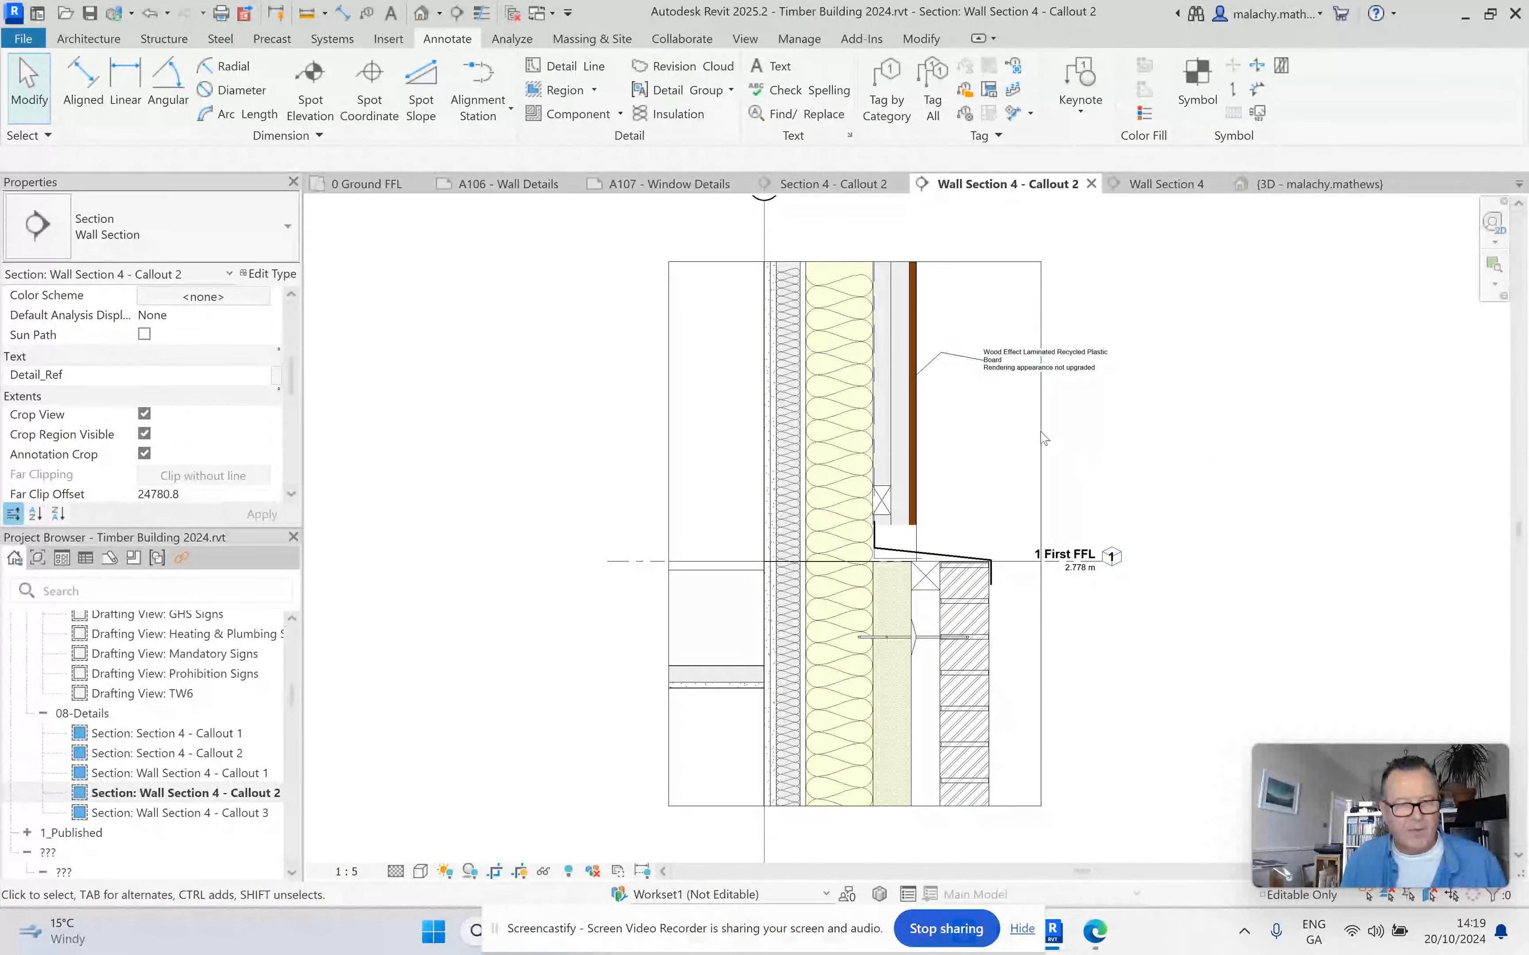
{"action": "scroll", "coordinate": [1016, 370], "scroll_direction": "up", "scroll_amount": 3}
{"action": "scroll", "coordinate": [1015, 370], "scroll_direction": "up", "scroll_amount": 2}
{"action": "left_click", "coordinate": [1005, 378]}
{"action": "left_click_drag", "start_coordinate": [793, 322], "coordinate": [803, 345]}
{"action": "left_click", "coordinate": [812, 423]}
Set the leader arrowhead of the AT_Tag-Material Tag 2mm type to Arrow Filled 20 Degree.
{"action": "left_click", "coordinate": [971, 380]}
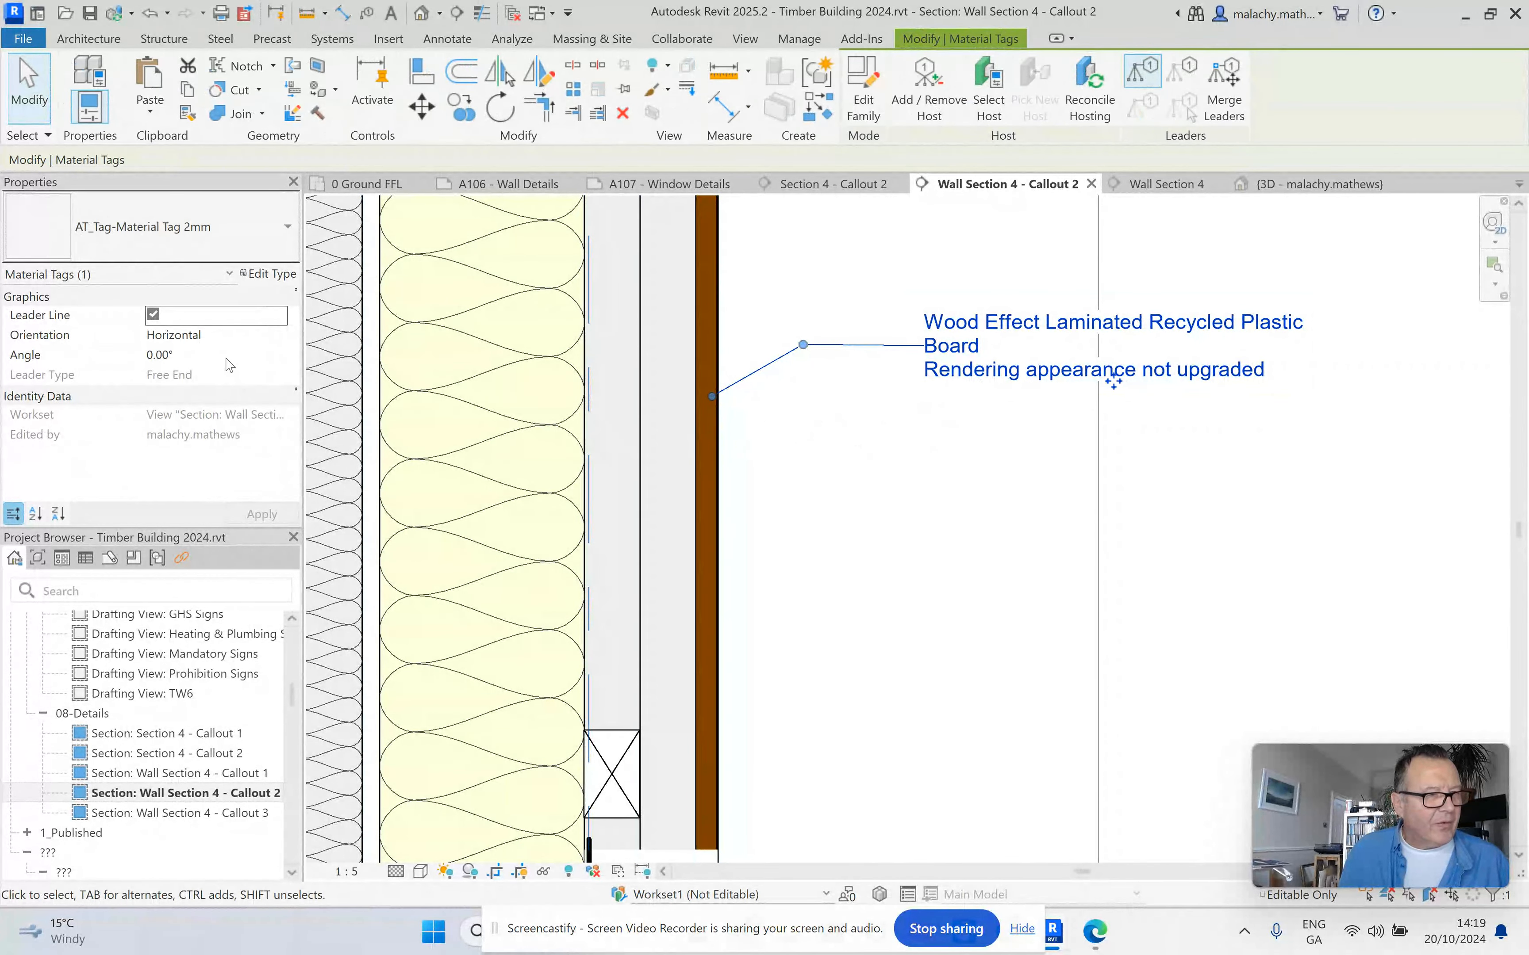
{"action": "left_click", "coordinate": [262, 275]}
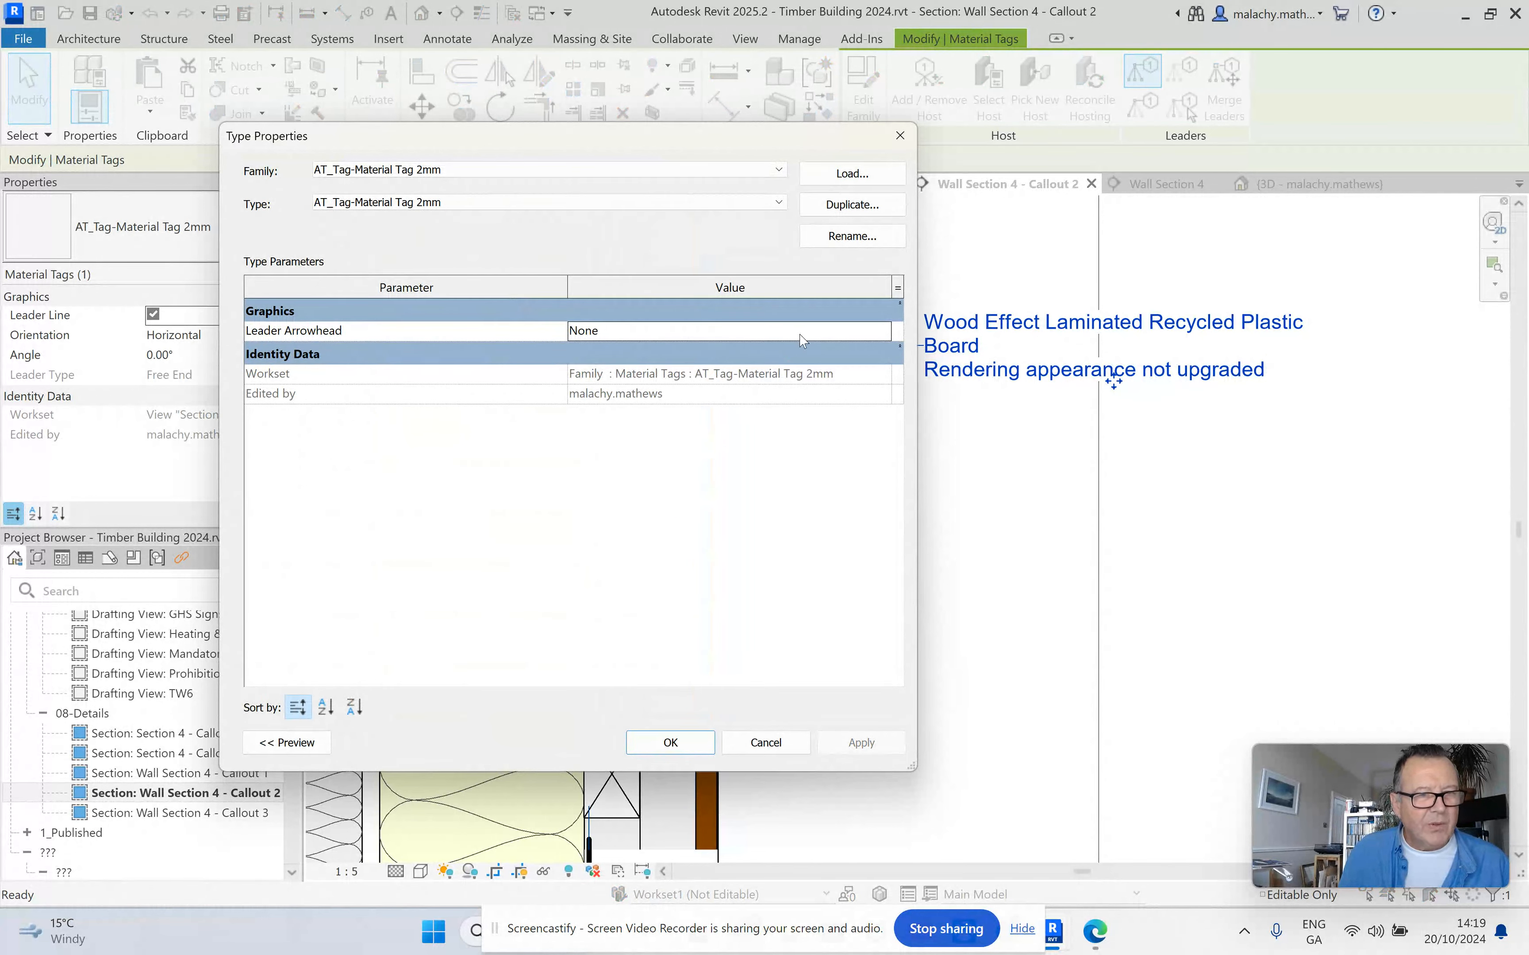
{"action": "left_click", "coordinate": [881, 333]}
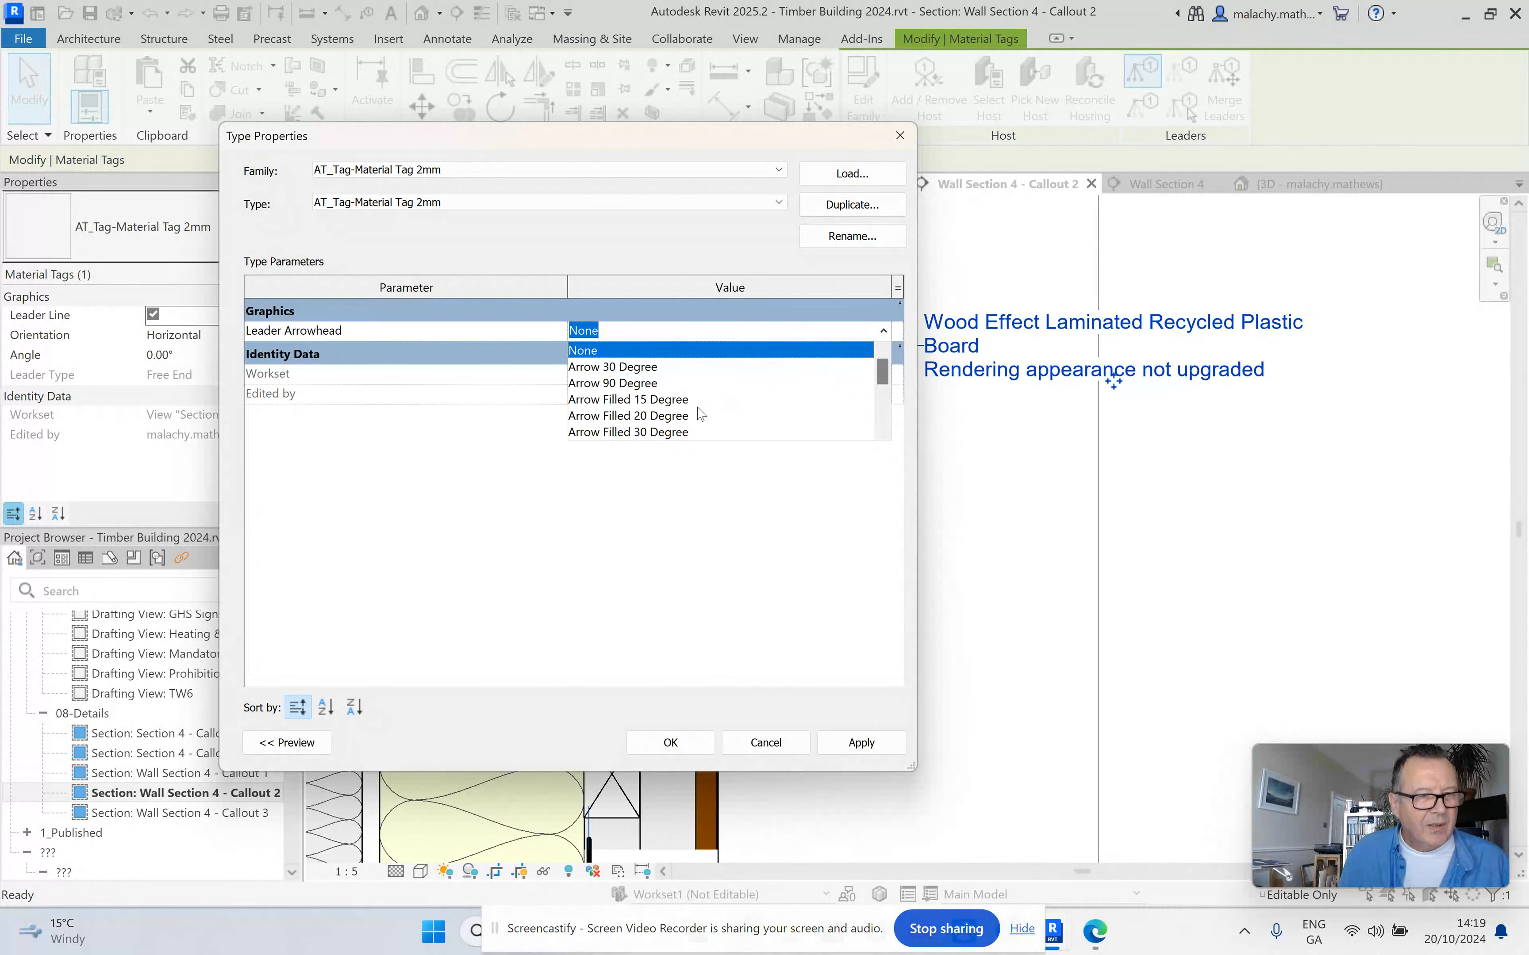
{"action": "left_click", "coordinate": [689, 415]}
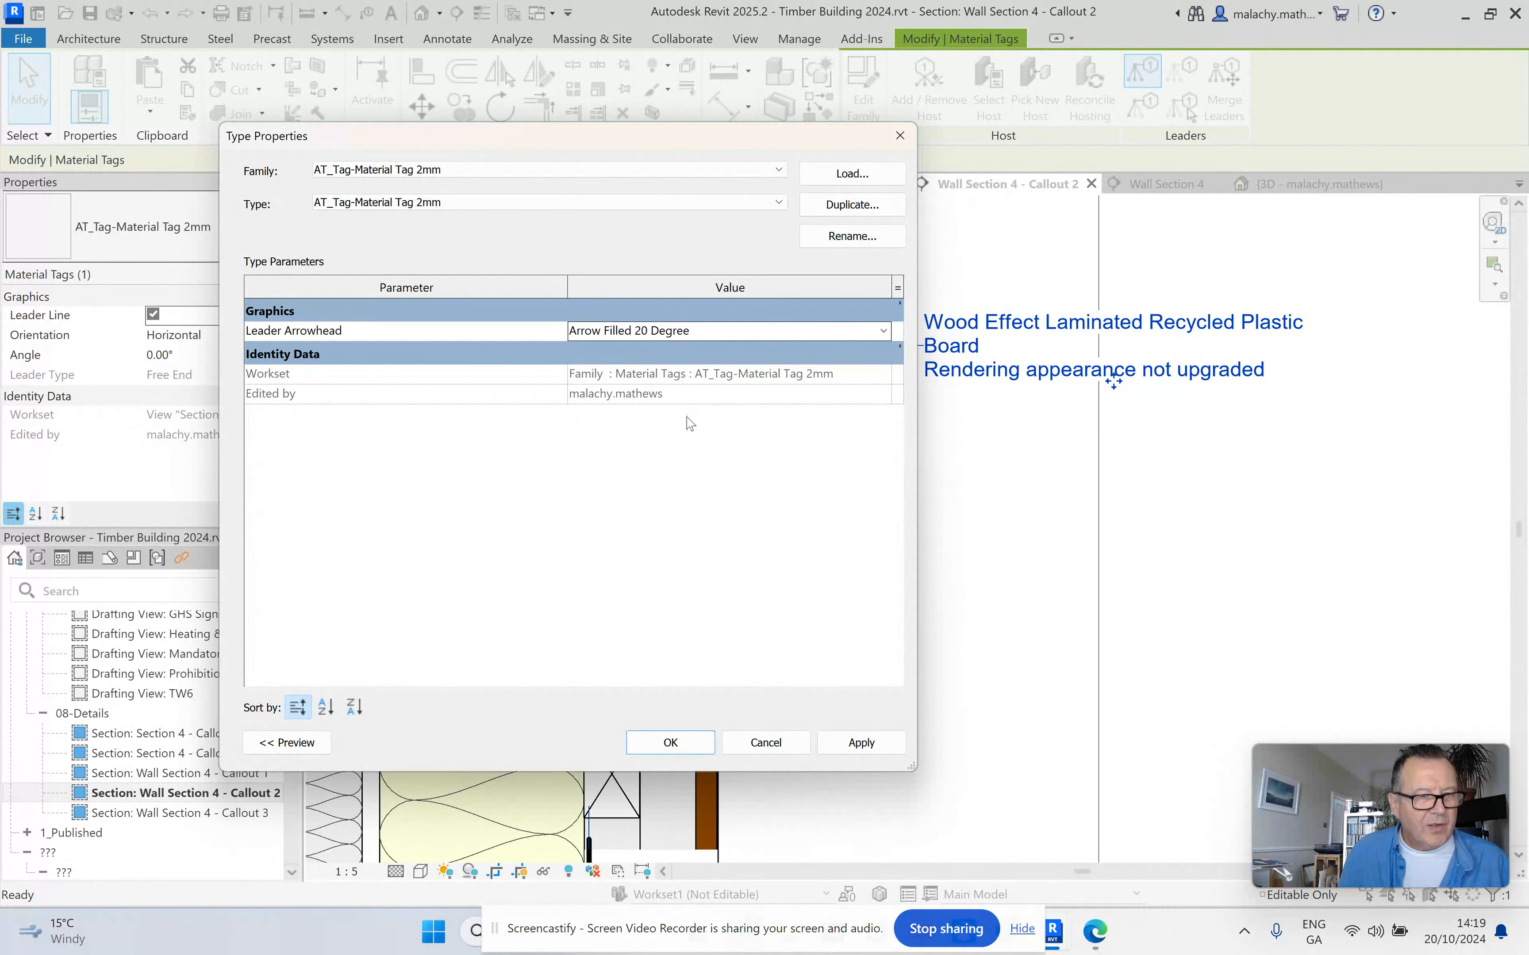
{"action": "left_click", "coordinate": [671, 741]}
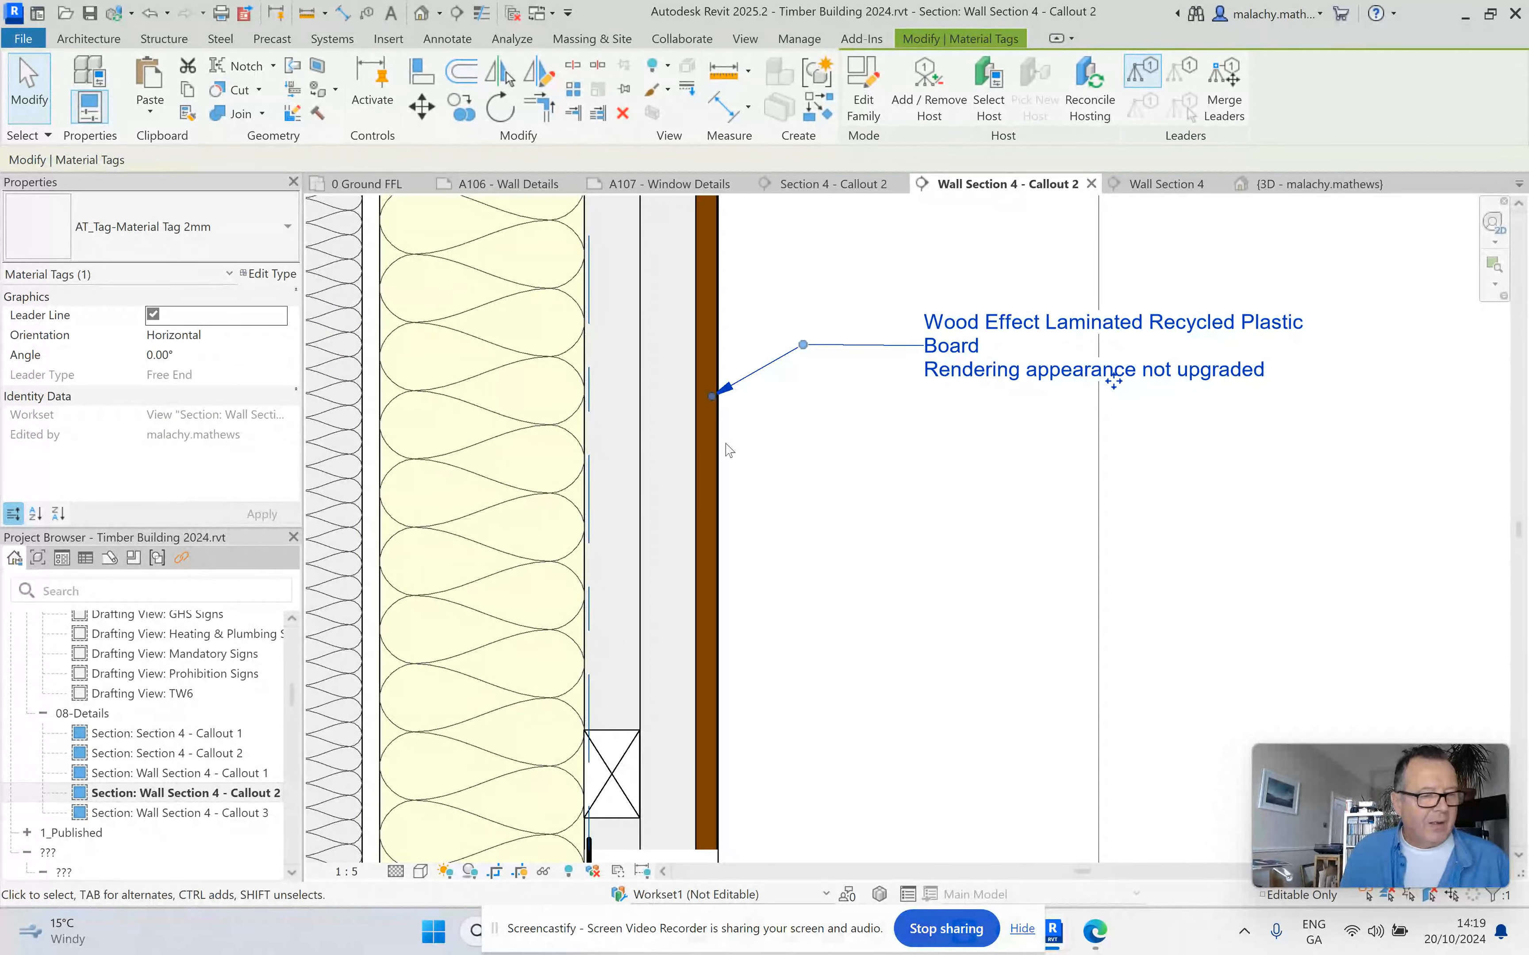
{"action": "left_click", "coordinate": [828, 477]}
{"action": "scroll", "coordinate": [891, 453], "scroll_direction": "down", "scroll_amount": 1}
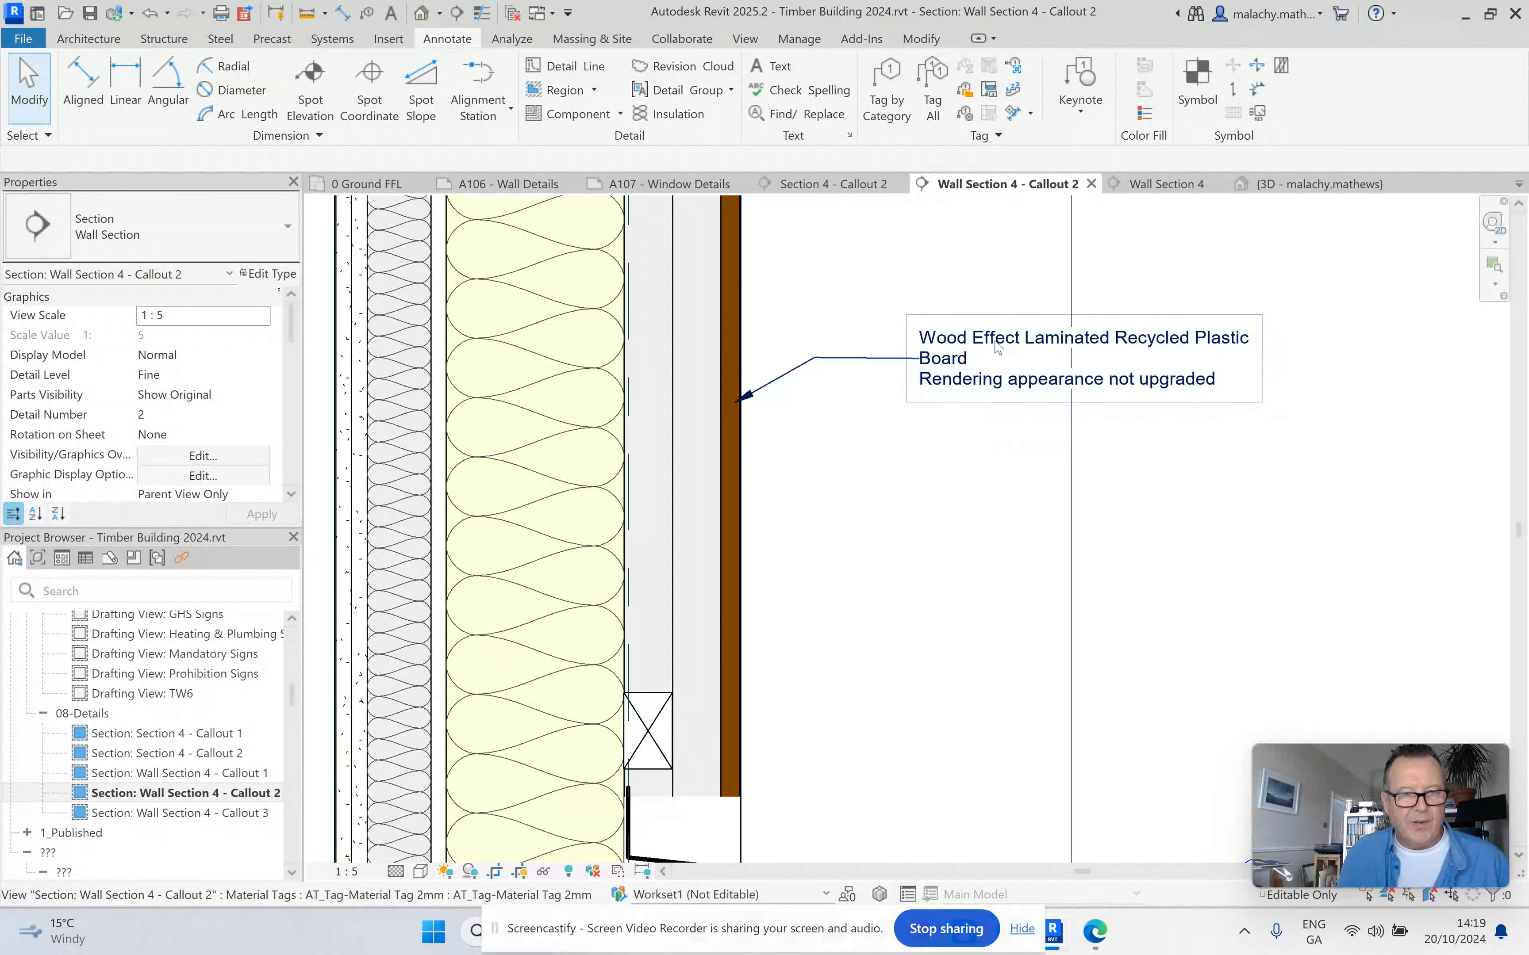
Open the AT_Tag-Material Tag 2mm family for editing and examine its label.
{"action": "left_click", "coordinate": [1039, 385]}
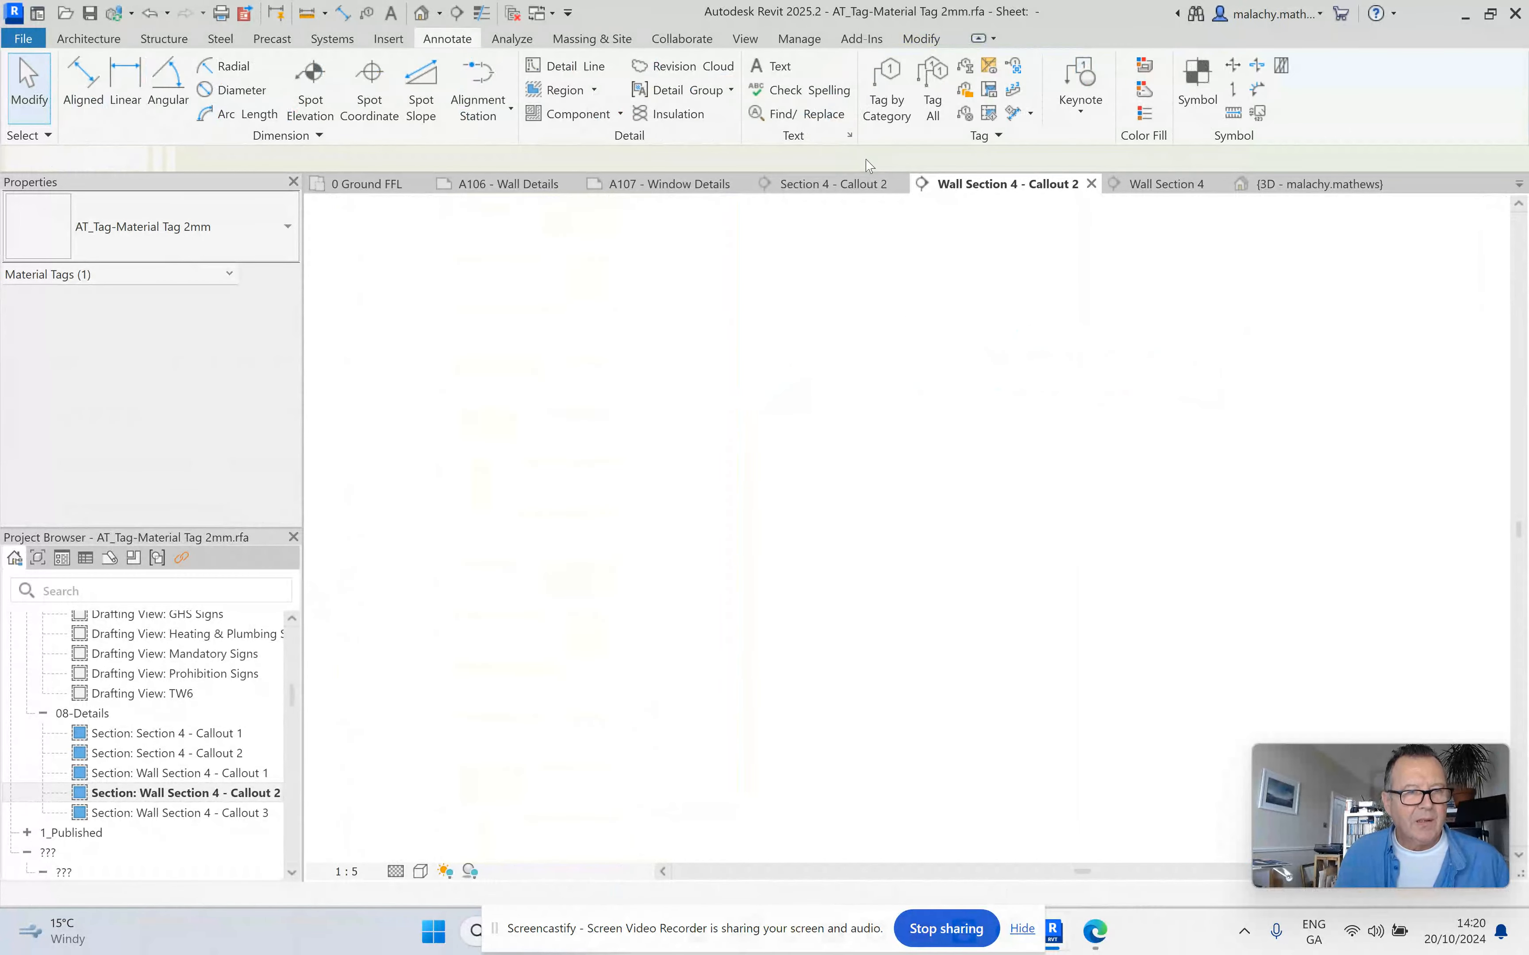
{"action": "double_click", "coordinate": [567, 567]}
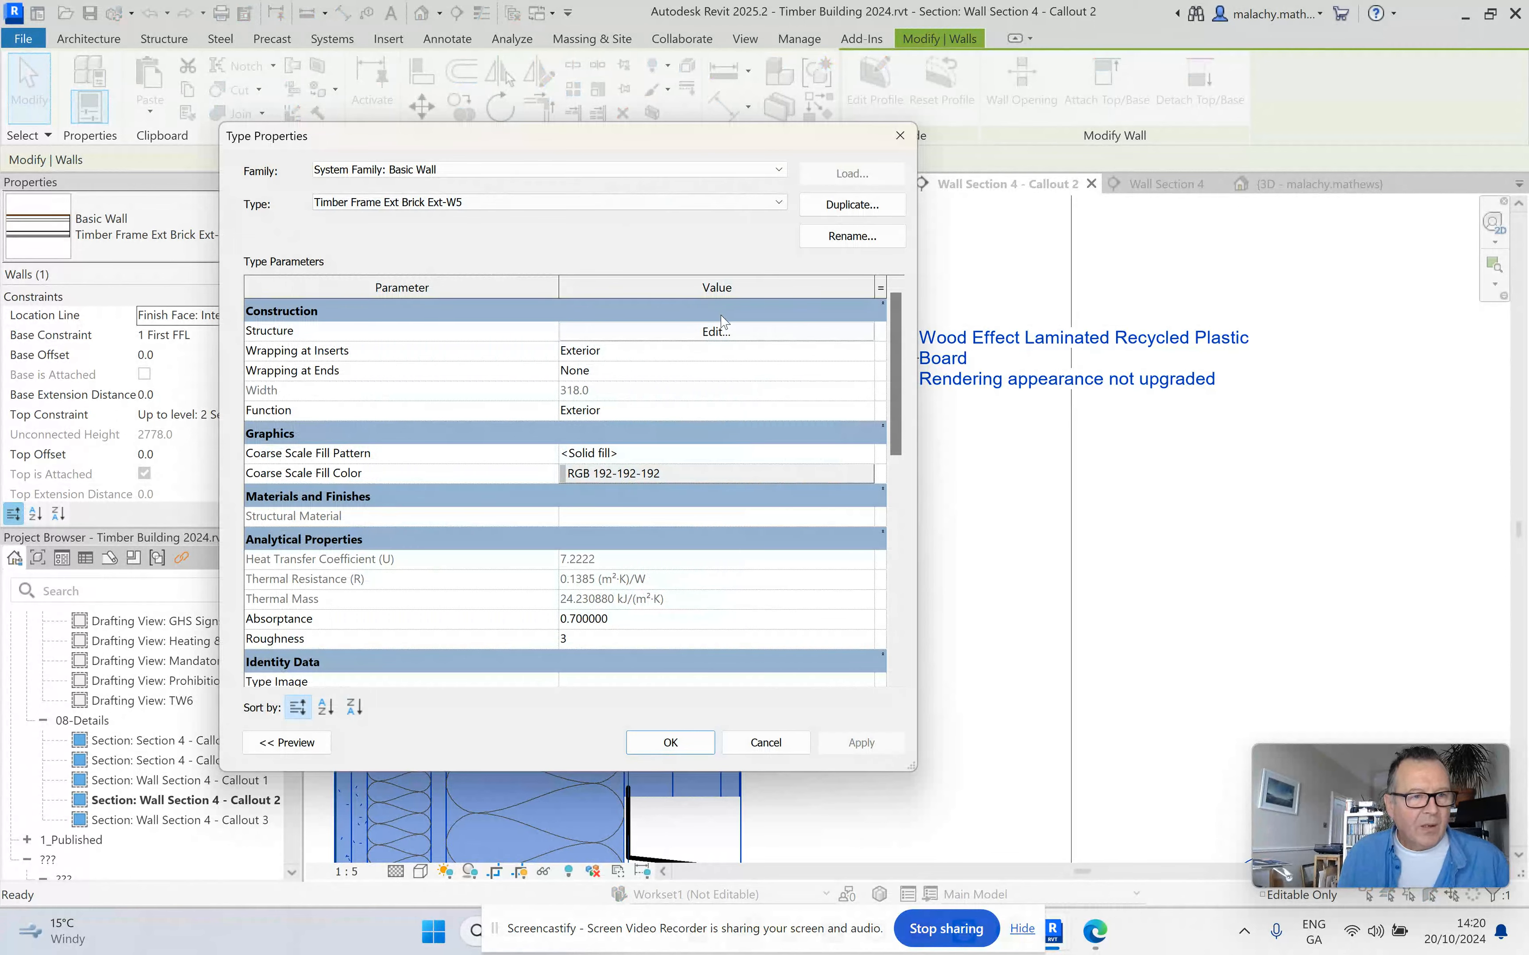
Clear the comments of the Wood - Laminated material used by the outer finish layer of wall type Timber Frame Ext Brick Ext-W5.
{"action": "left_click", "coordinate": [723, 330]}
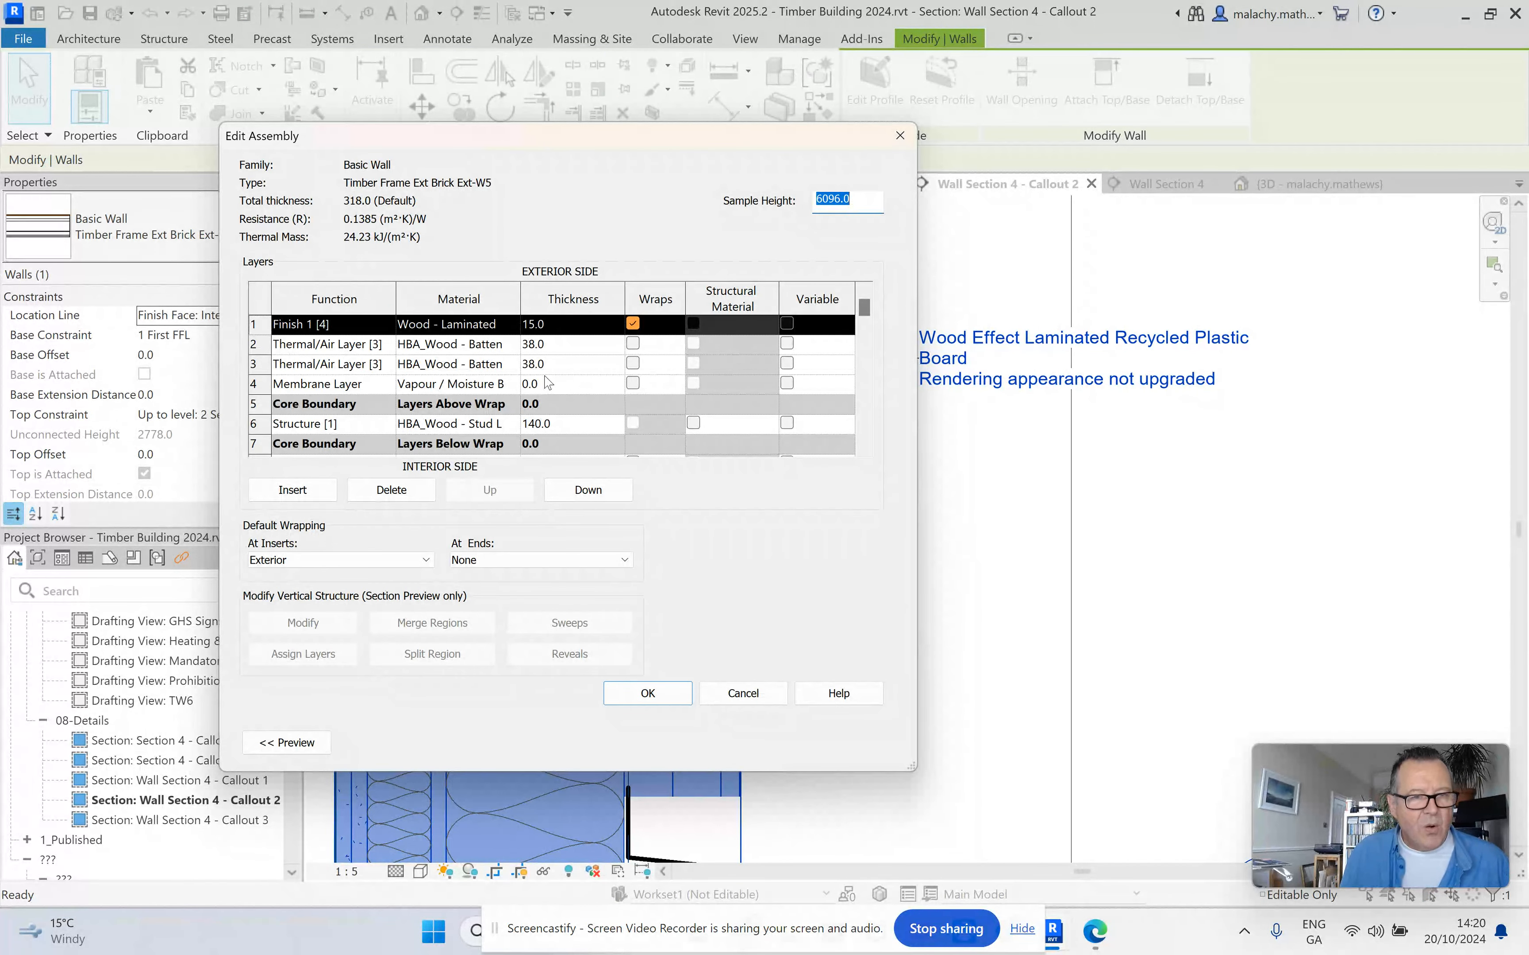
{"action": "left_click", "coordinate": [514, 325]}
{"action": "left_click", "coordinate": [513, 324]}
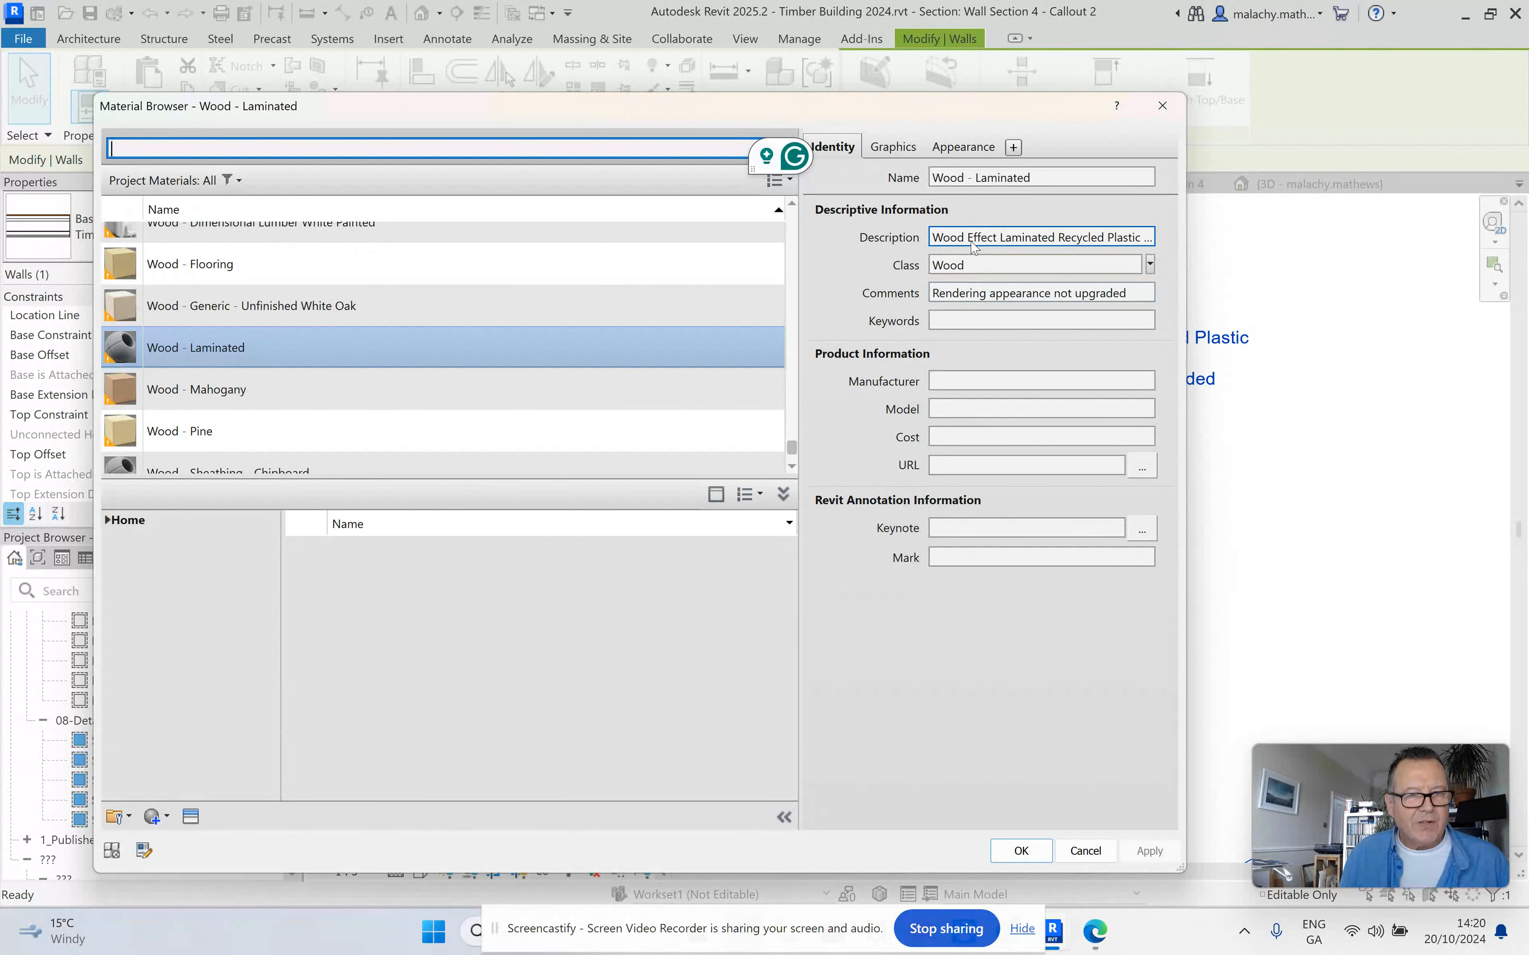
{"action": "left_click_drag", "start_coordinate": [1128, 293], "coordinate": [931, 293]}
{"action": "key", "text": "Delete"}
{"action": "left_click", "coordinate": [1021, 851]}
{"action": "key", "text": "Escape"}
{"action": "scroll", "coordinate": [951, 481], "scroll_direction": "down", "scroll_amount": 3}
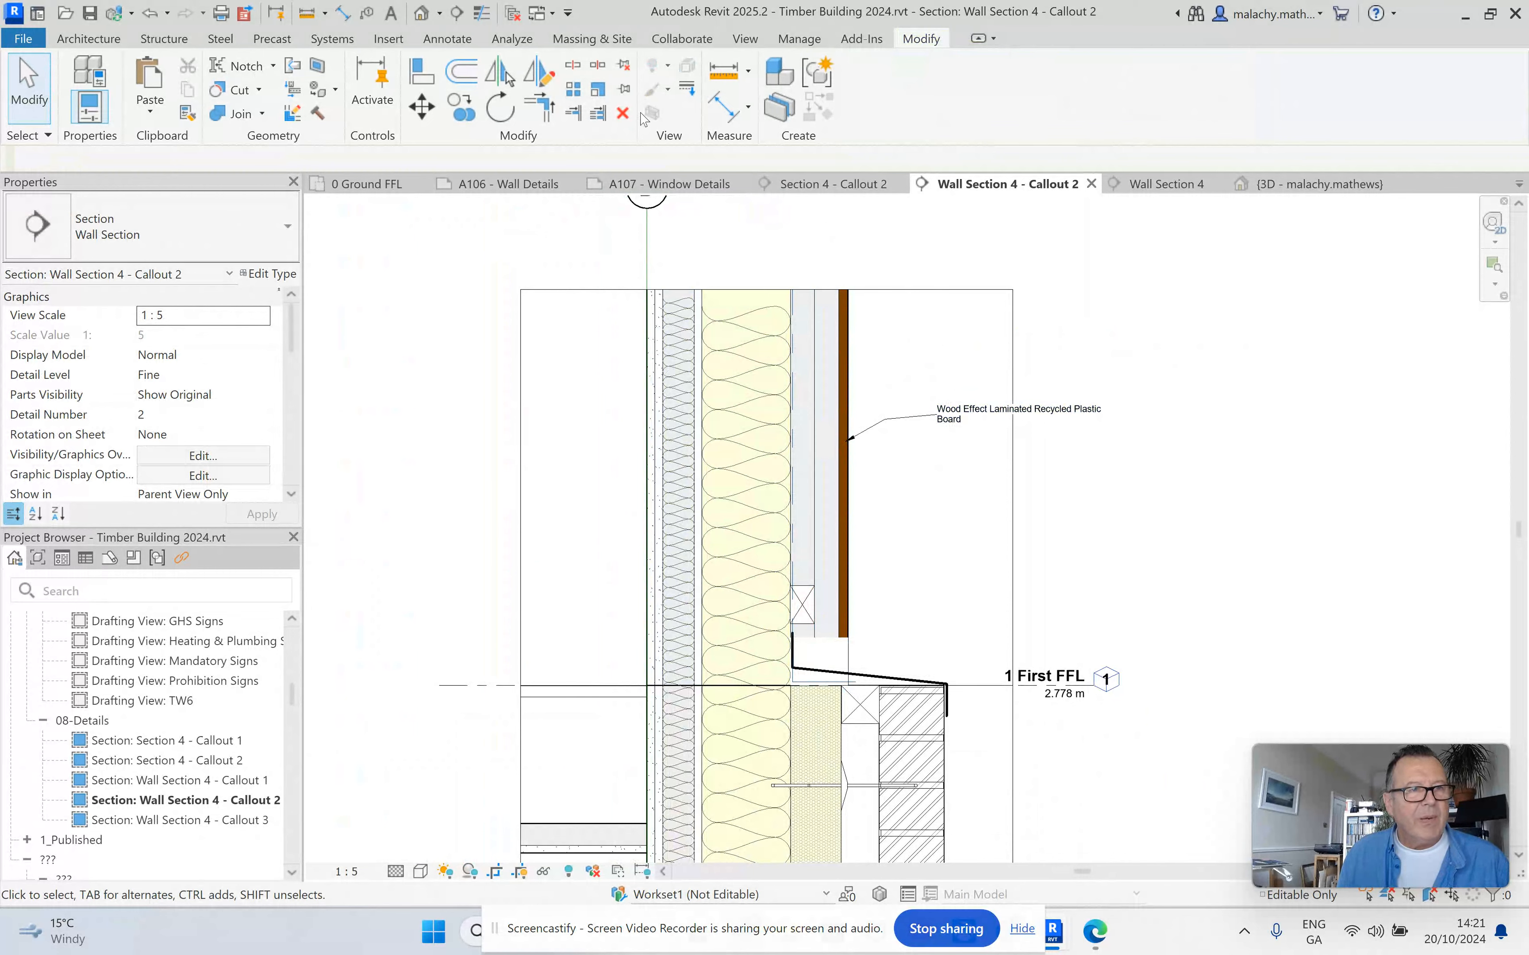
Material-tag the batten layer behind the upper wall's cladding, with the leader just above the crossed batten and the text outside the wall.
{"action": "left_click", "coordinate": [447, 39]}
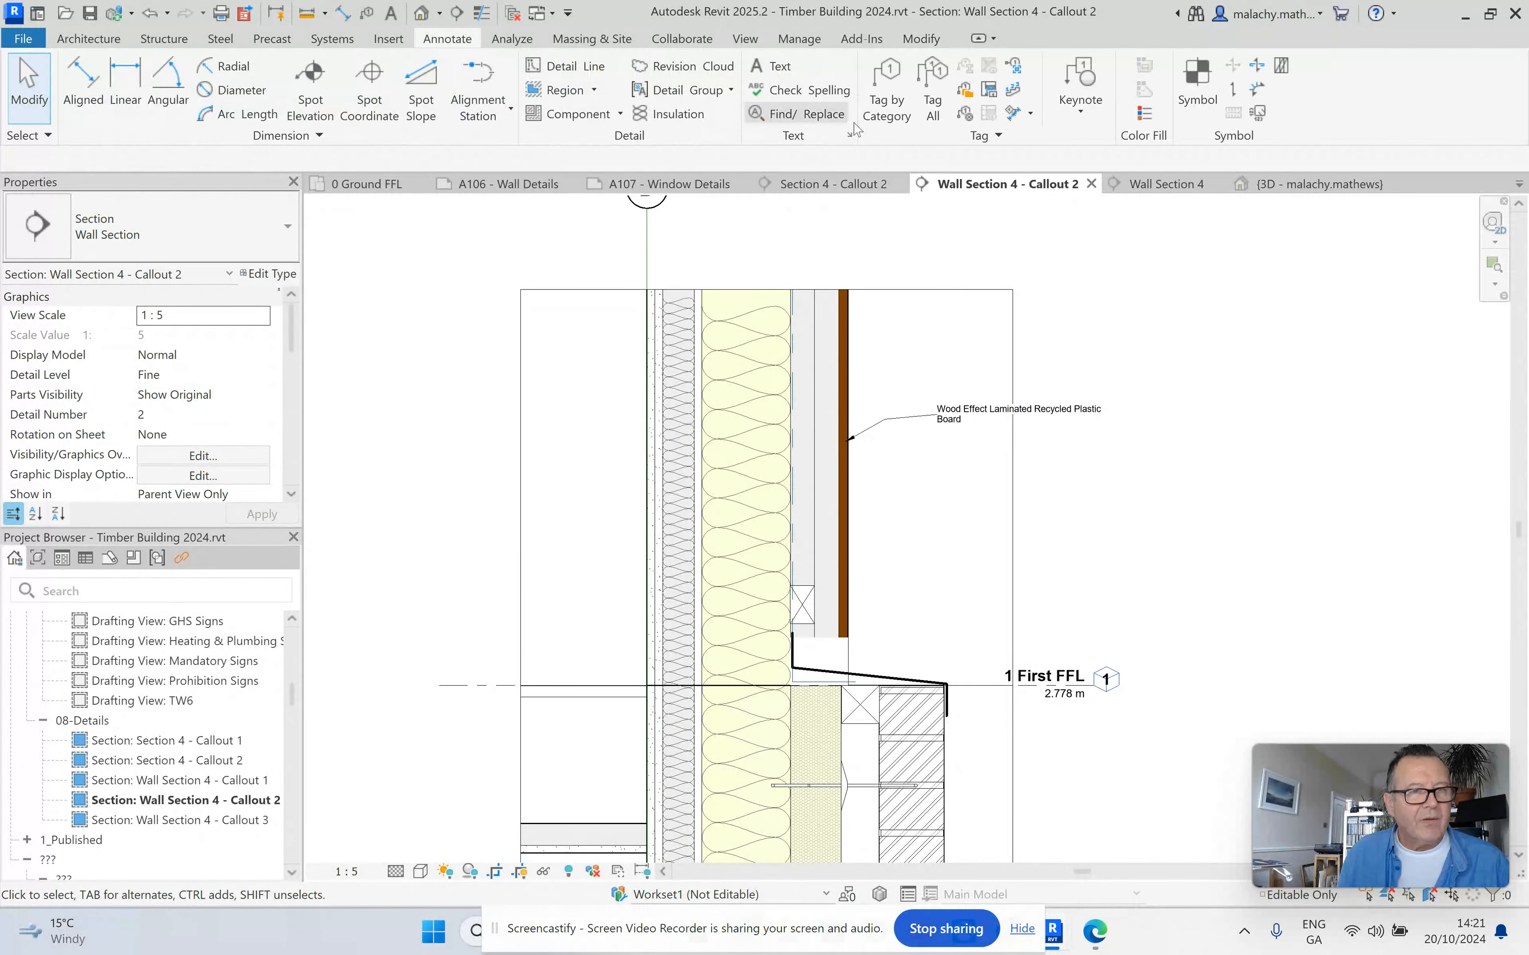
{"action": "left_click", "coordinate": [964, 114]}
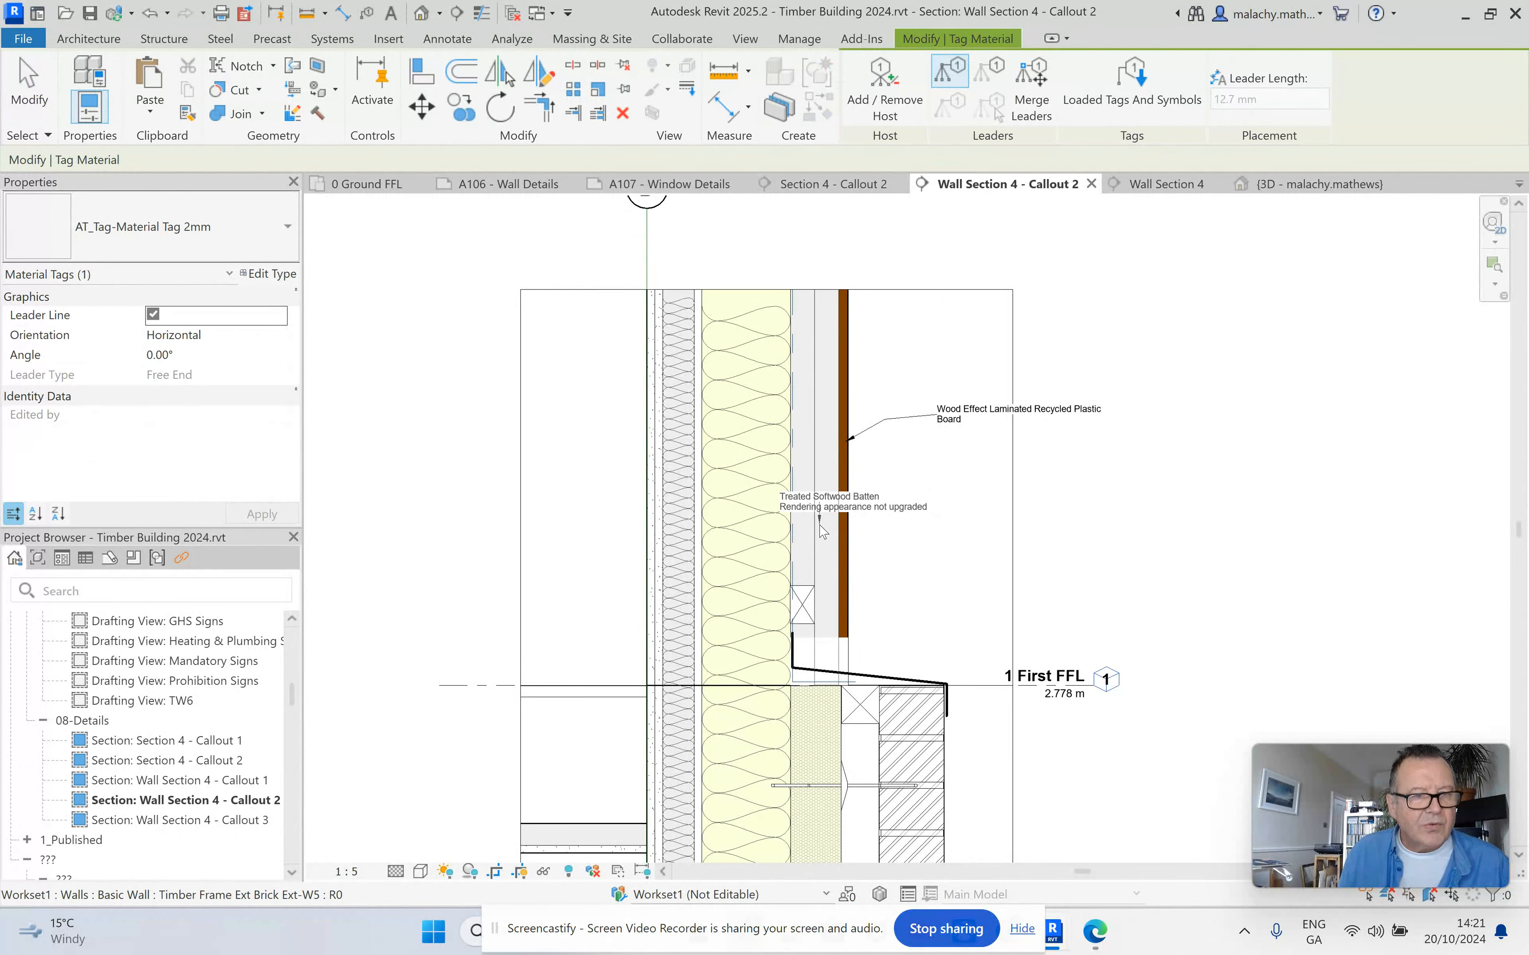
{"action": "left_click", "coordinate": [809, 580]}
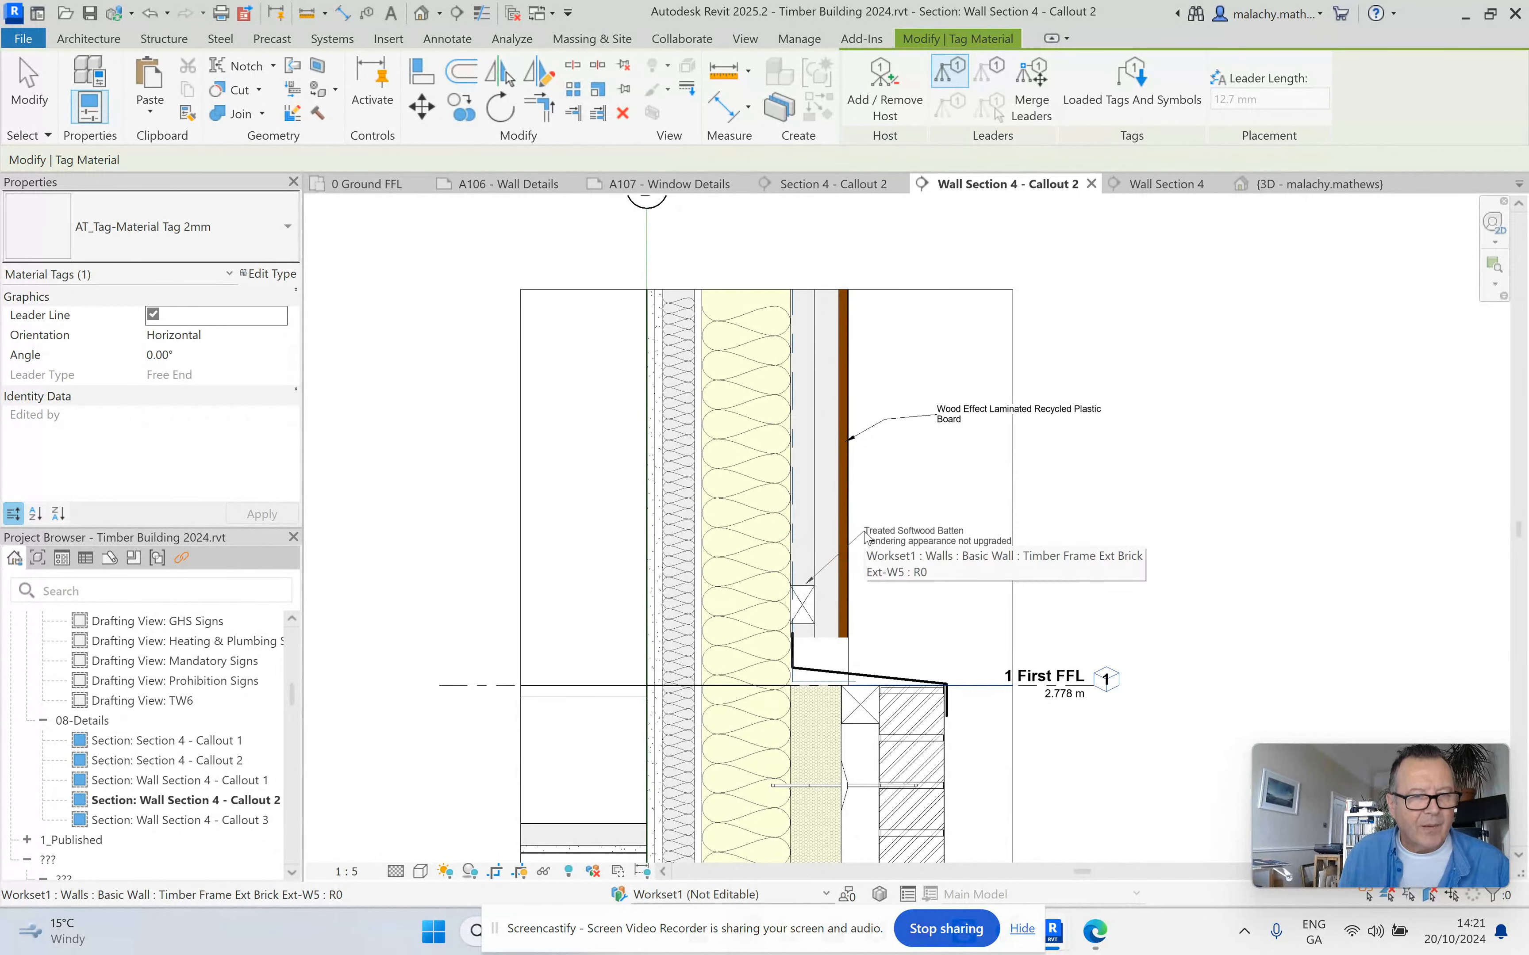
{"action": "left_click", "coordinate": [898, 524]}
{"action": "left_click", "coordinate": [1017, 524]}
Material-tag the upper wall's timber stud layer with text on the exterior side, and its inner batten layer with text on the room side.
{"action": "left_click", "coordinate": [776, 491]}
{"action": "left_click", "coordinate": [874, 460]}
{"action": "left_click", "coordinate": [1017, 461]}
{"action": "left_click", "coordinate": [671, 361]}
{"action": "left_click", "coordinate": [601, 340]}
{"action": "left_click", "coordinate": [554, 340]}
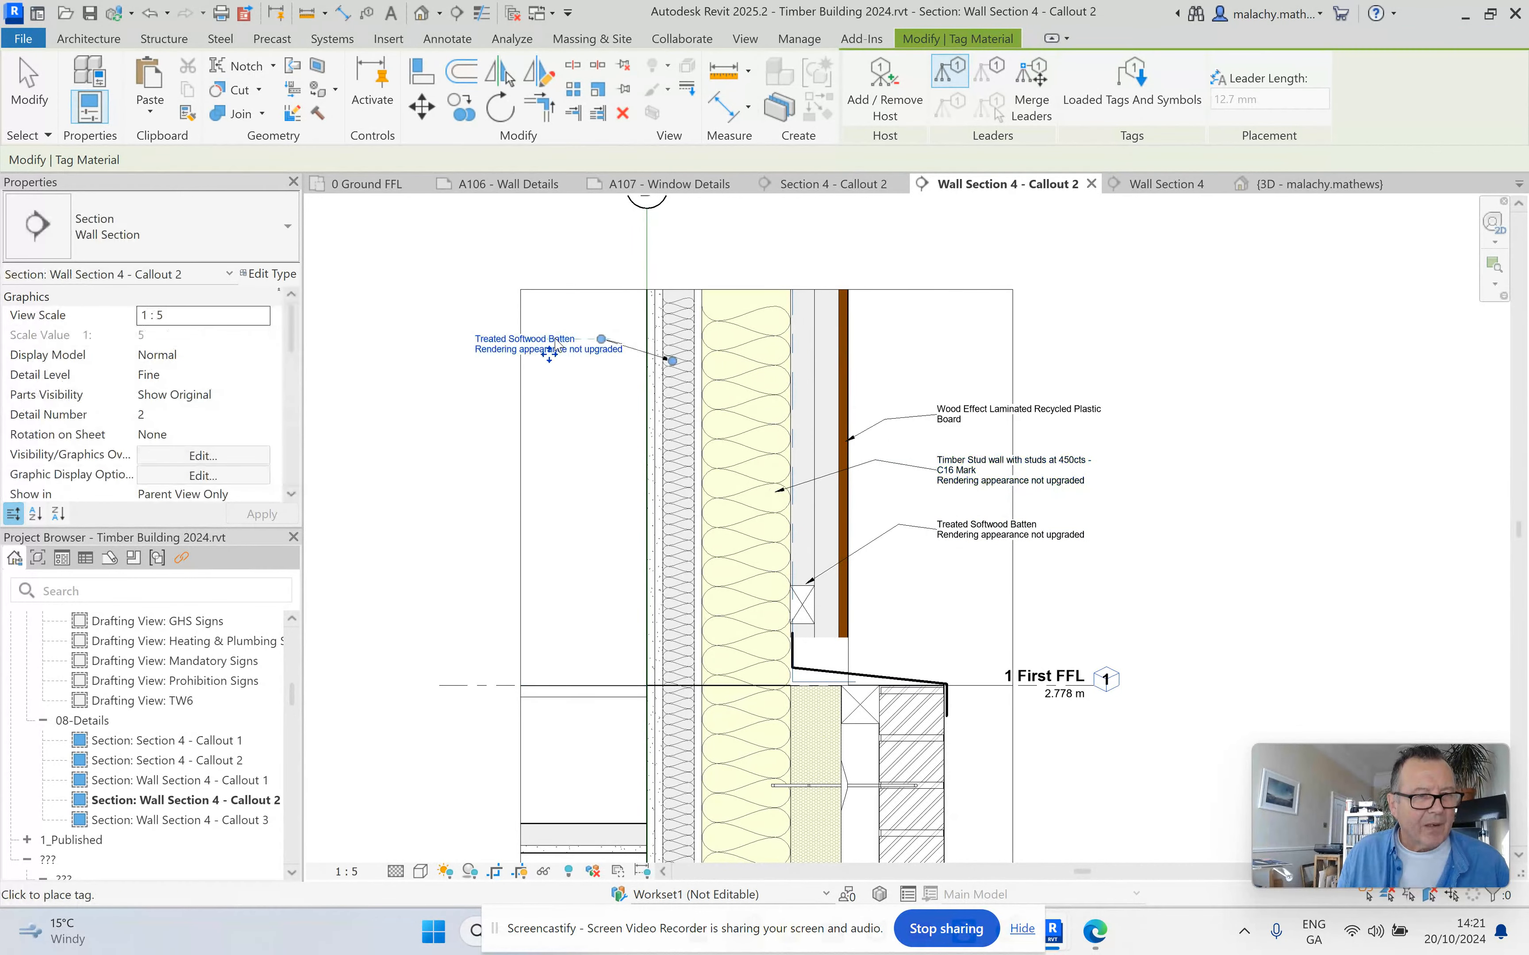
Material-tag the lower wall's rock wool layer and its outer brick leaf, placing both texts on the exterior side.
{"action": "left_click", "coordinate": [815, 714]}
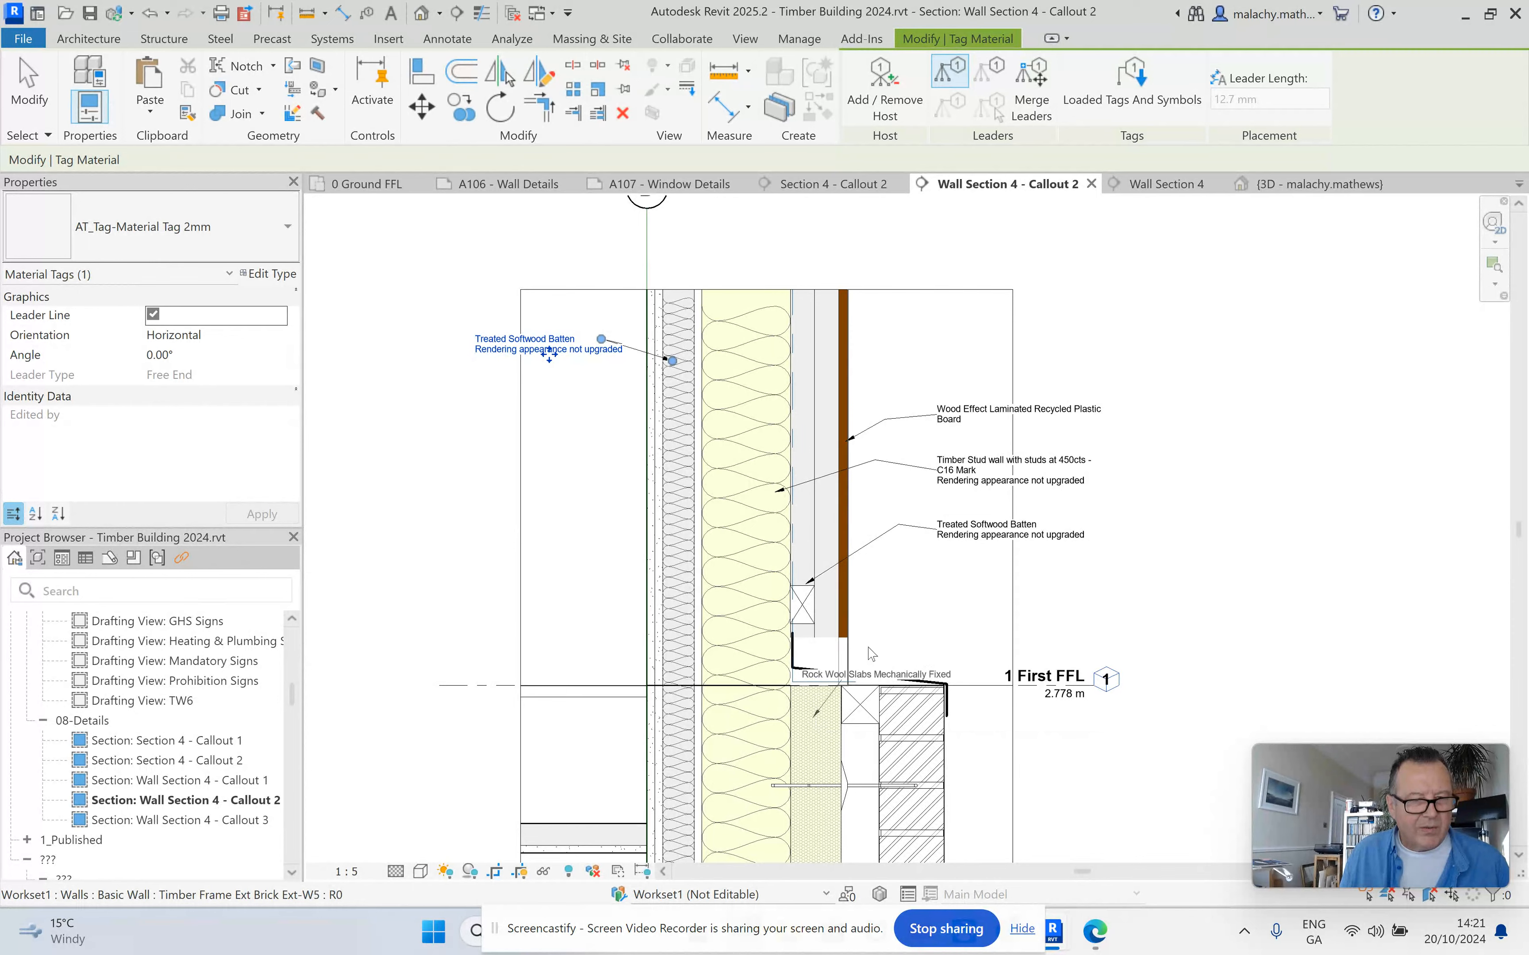
{"action": "left_click", "coordinate": [885, 634]}
{"action": "left_click", "coordinate": [1010, 623]}
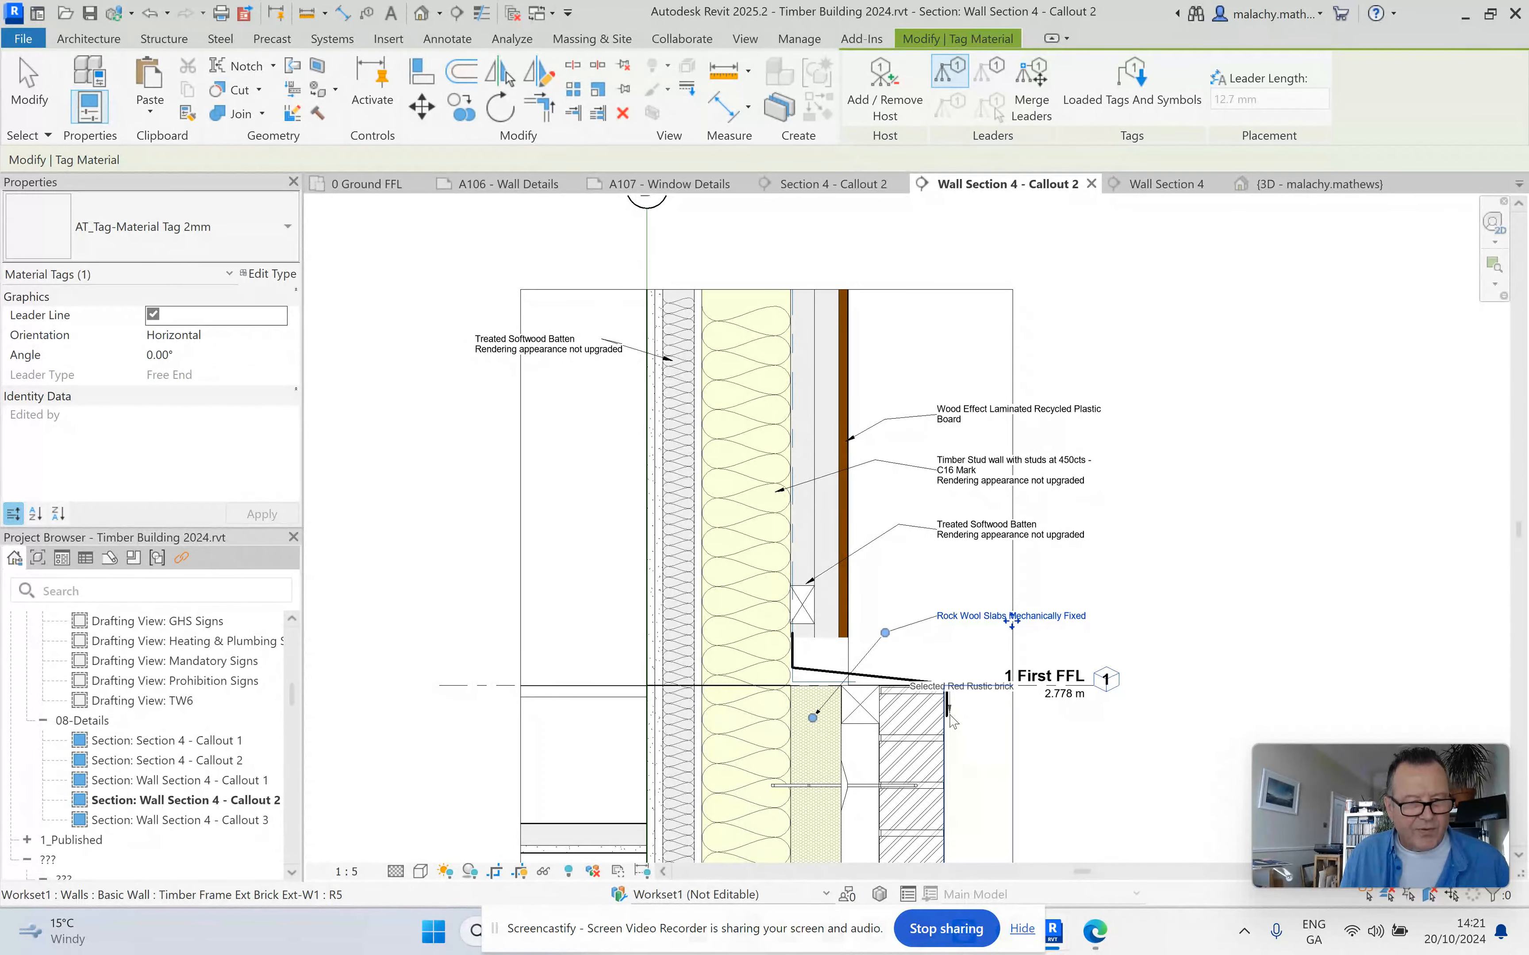
{"action": "left_click", "coordinate": [961, 706]}
{"action": "key", "text": "Escape"}
{"action": "key", "text": "Escape"}
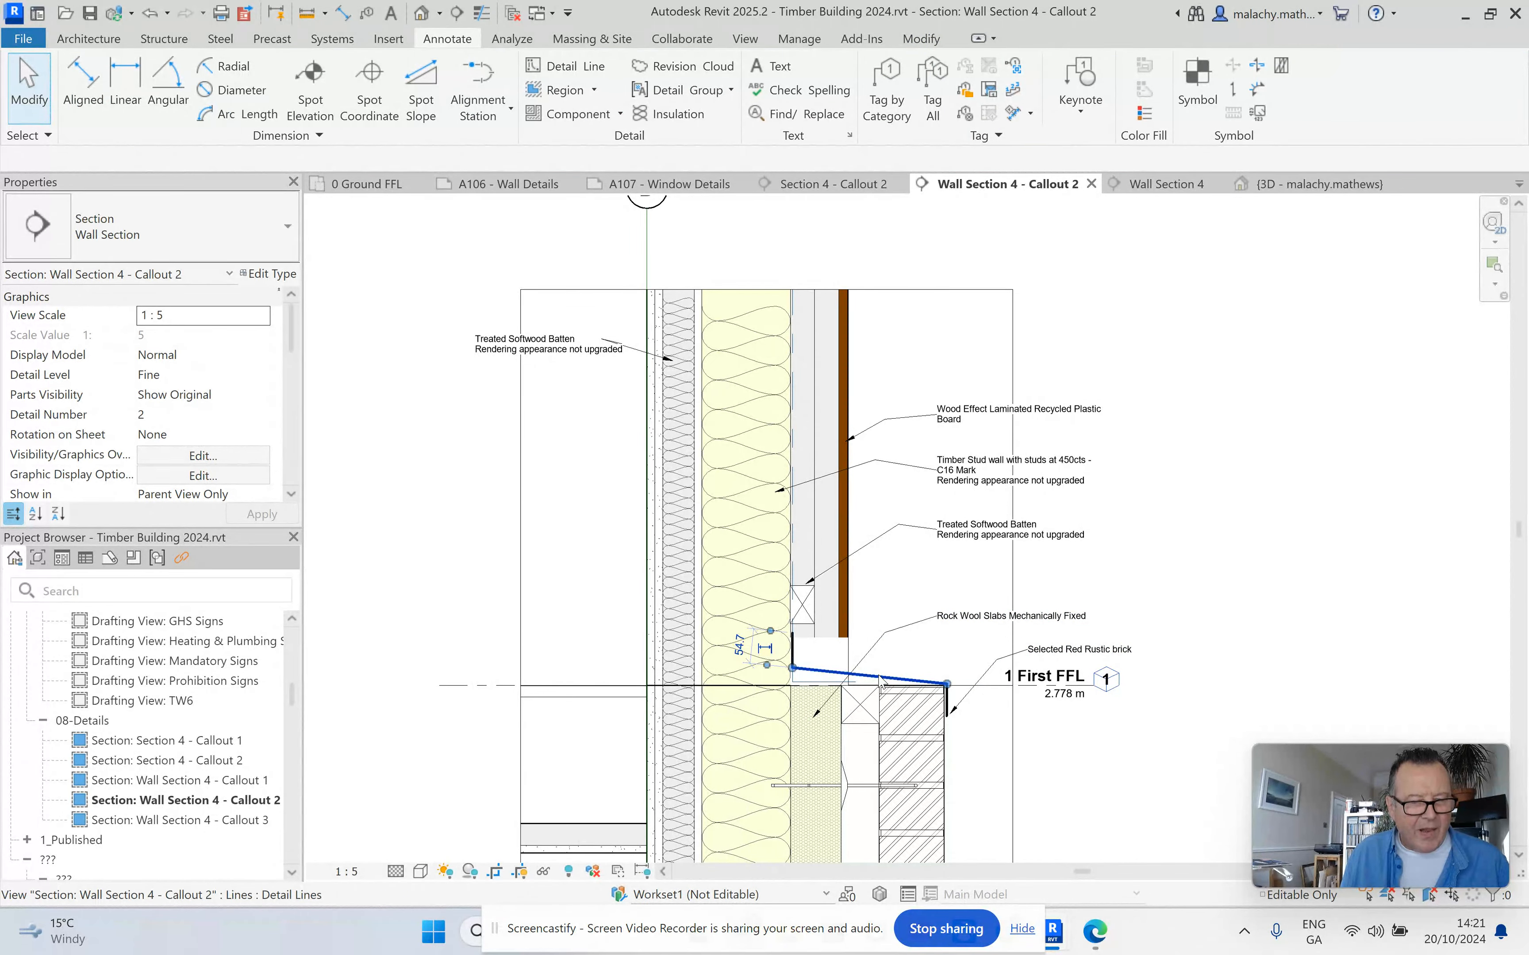
{"action": "key", "text": "Escape"}
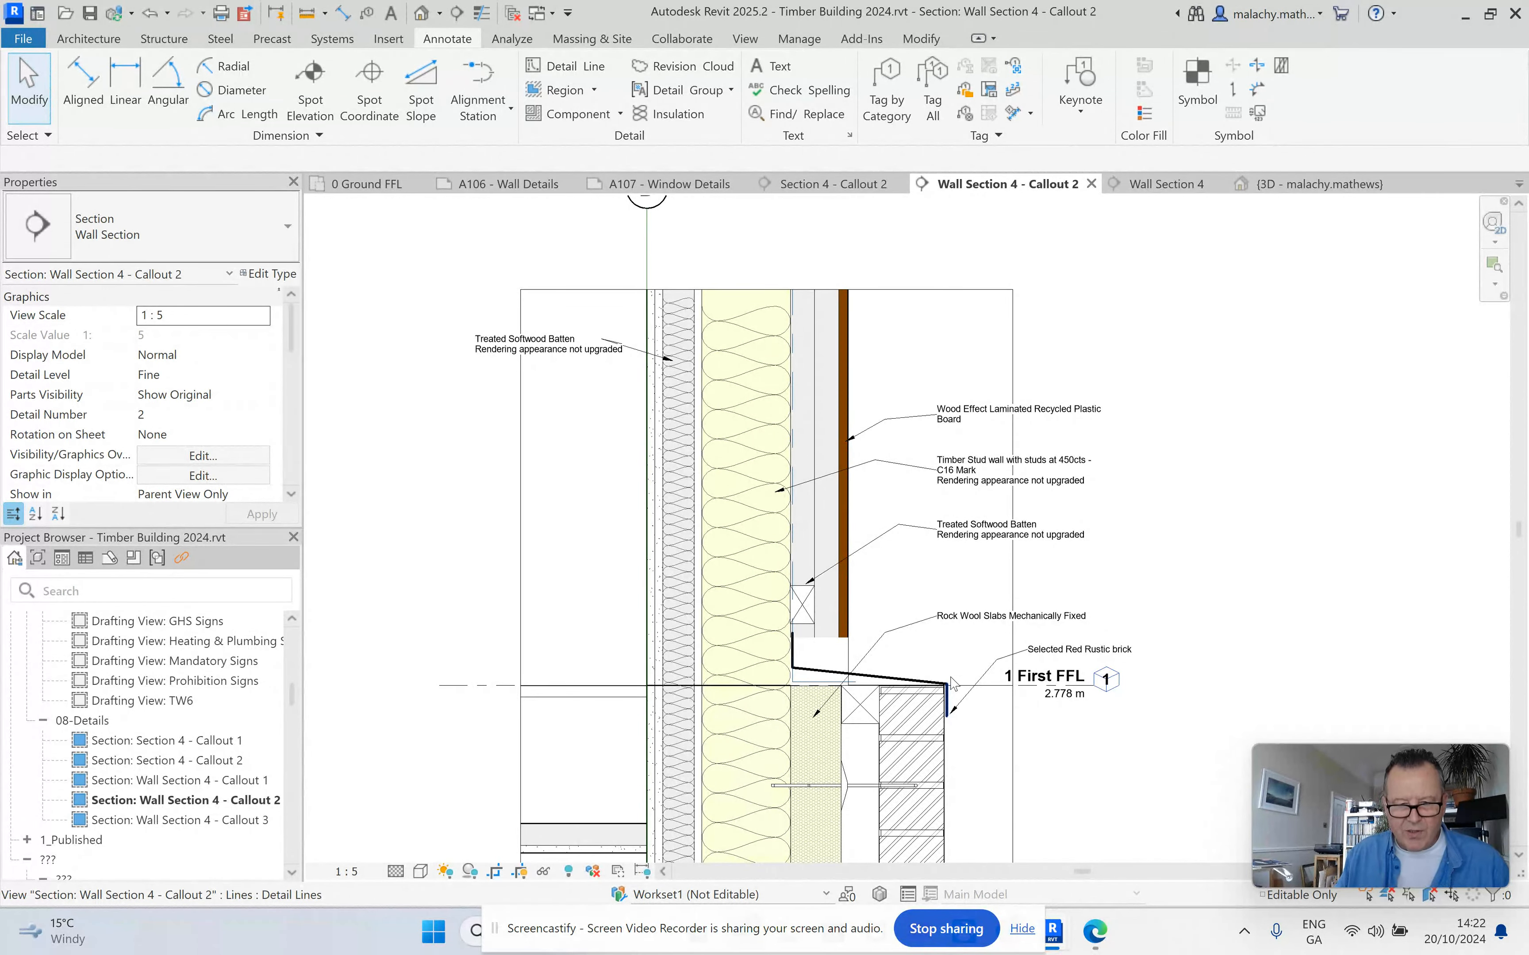
Reposition the exterior Treated Softwood Batten tag slightly higher and move its leader elbow to level the horizontal segment.
{"action": "scroll", "coordinate": [909, 598], "scroll_direction": "up", "scroll_amount": 3}
{"action": "left_click", "coordinate": [1074, 451]}
{"action": "left_click_drag", "start_coordinate": [1143, 463], "coordinate": [1143, 447]}
{"action": "left_click_drag", "start_coordinate": [884, 412], "coordinate": [853, 423]}
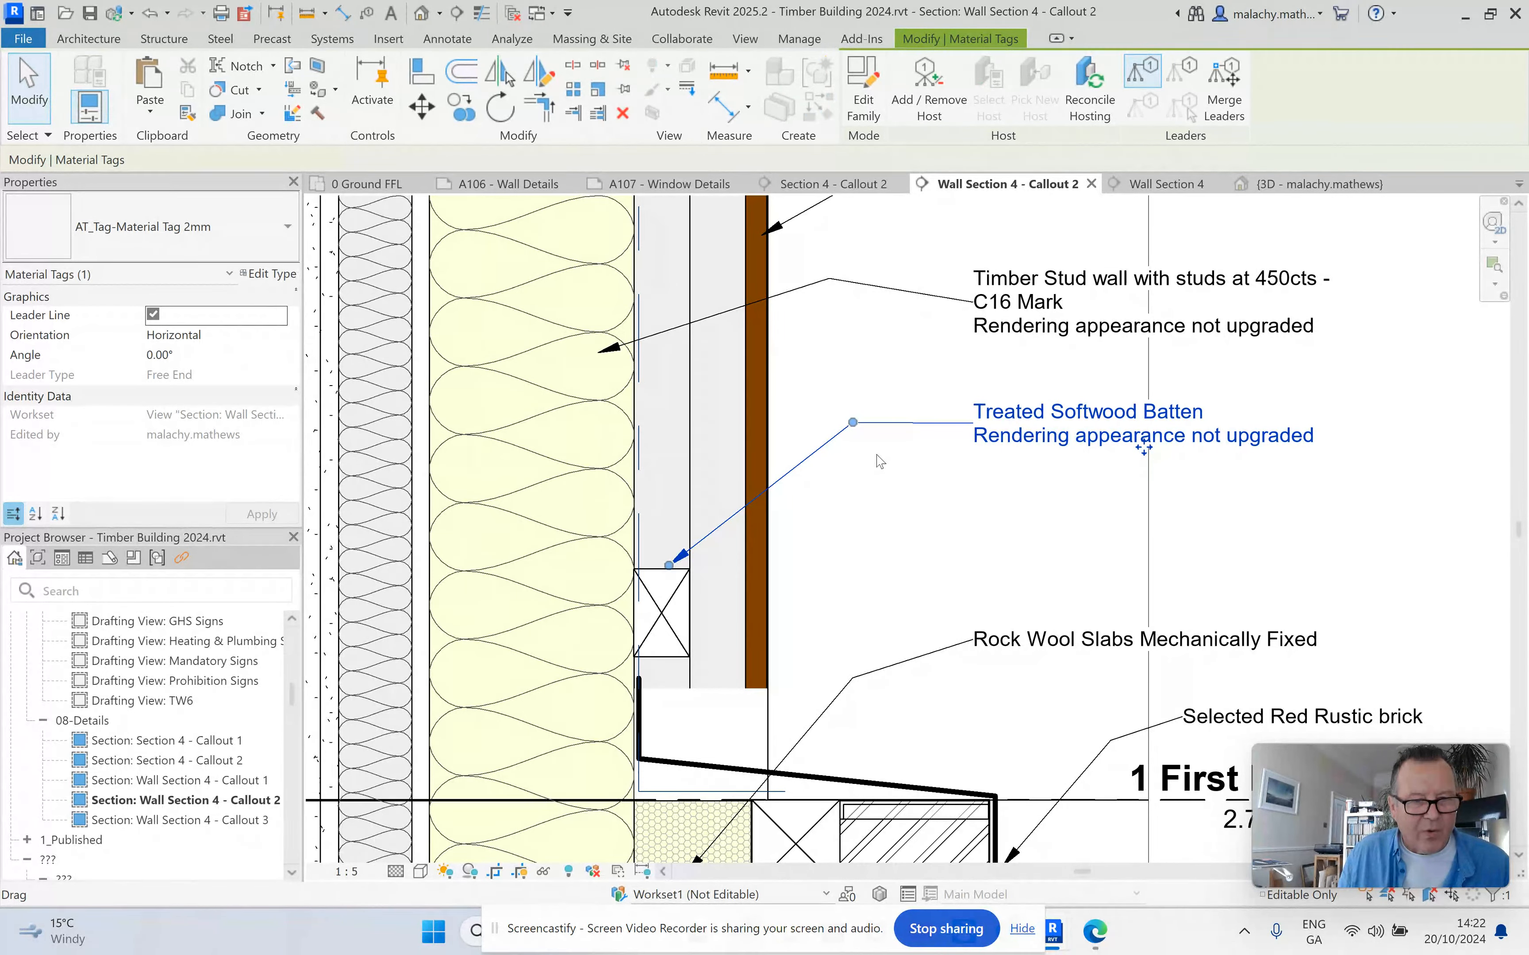
{"action": "key", "text": "Escape"}
Straighten the horizontal segment of the timber stud wall tag's leader by lowering its elbow to the text's leader level.
{"action": "scroll", "coordinate": [887, 377], "scroll_direction": "down", "scroll_amount": 4}
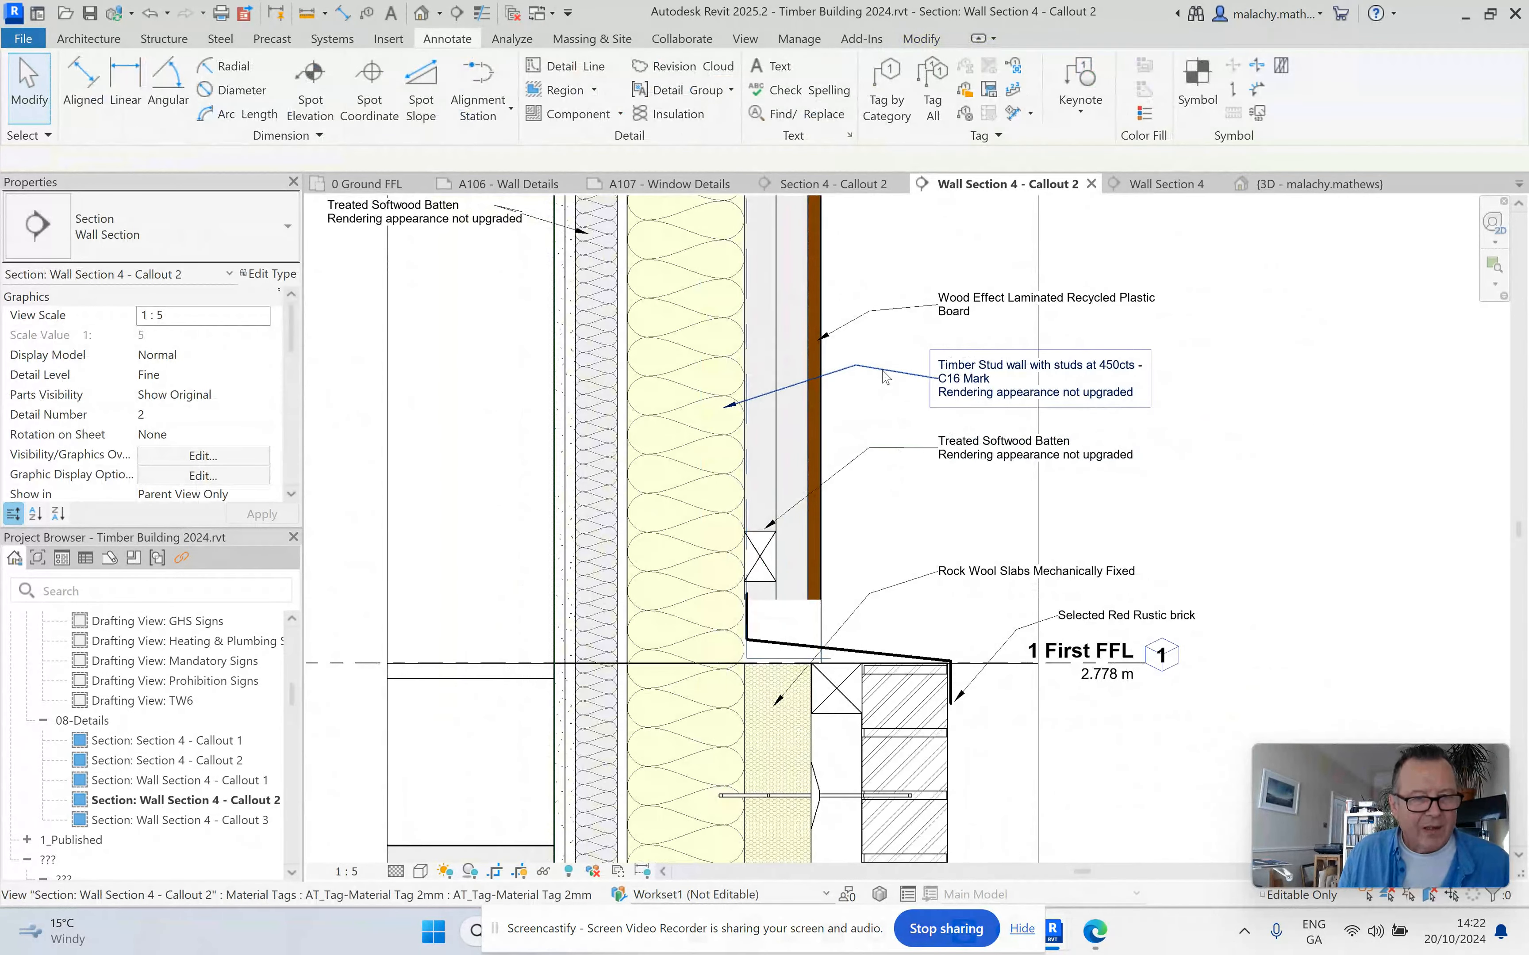
{"action": "left_click", "coordinate": [882, 371]}
{"action": "left_click_drag", "start_coordinate": [856, 365], "coordinate": [856, 379]}
{"action": "key", "text": "Escape"}
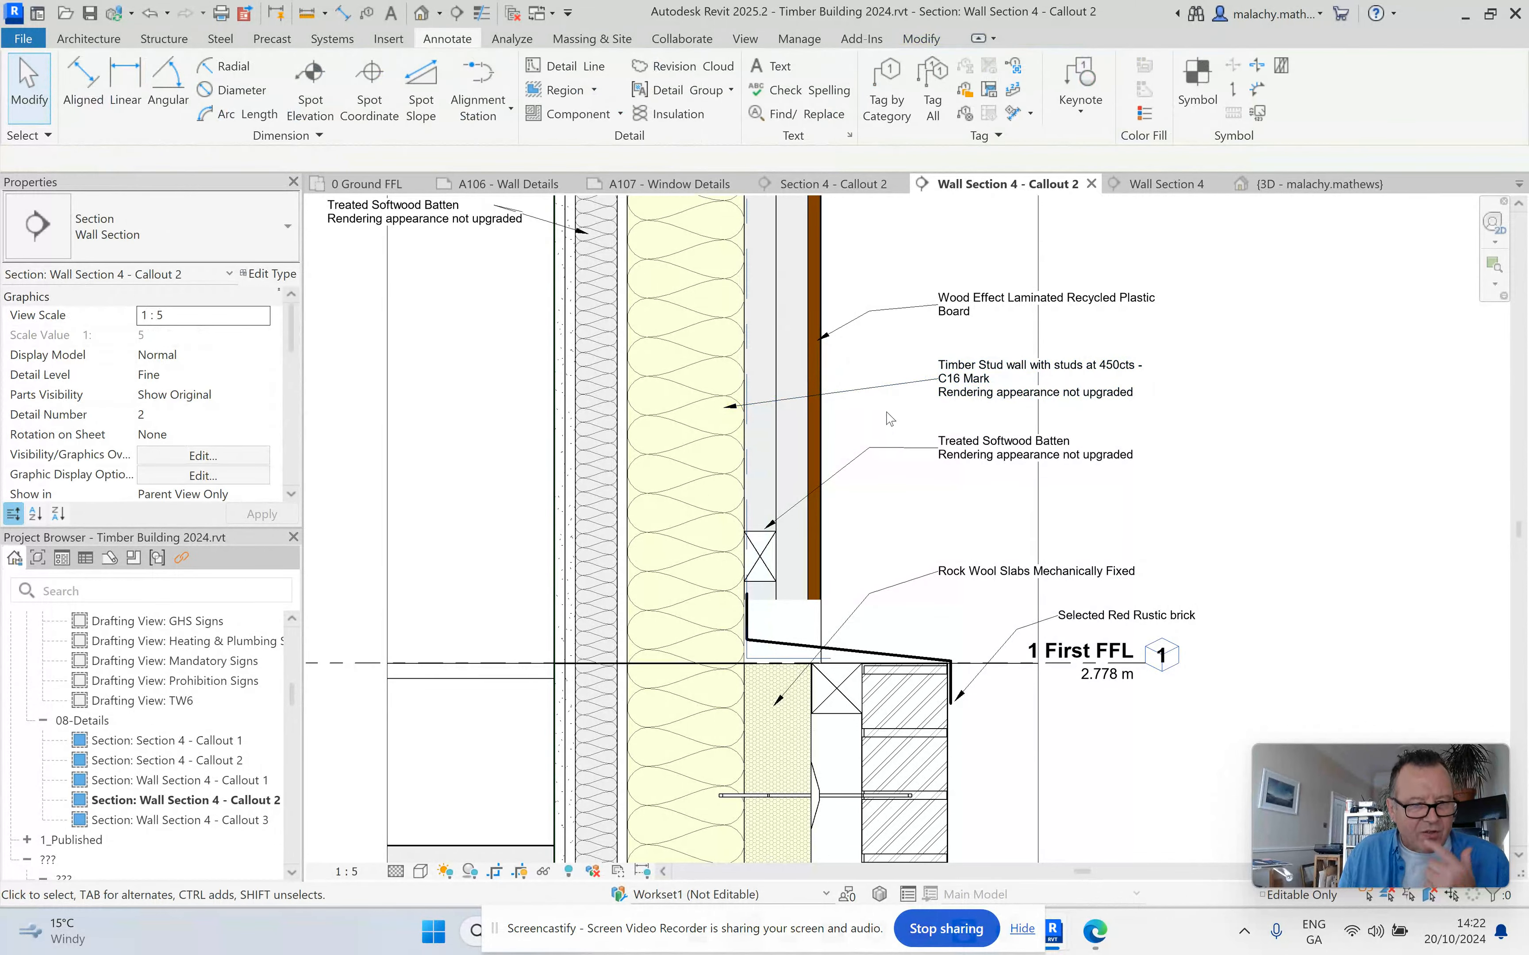
Material-tag the plywood layer on the inner face of the upper wall's studs, placing the text outside above the cladding tag.
{"action": "scroll", "coordinate": [888, 414], "scroll_direction": "down", "scroll_amount": 2}
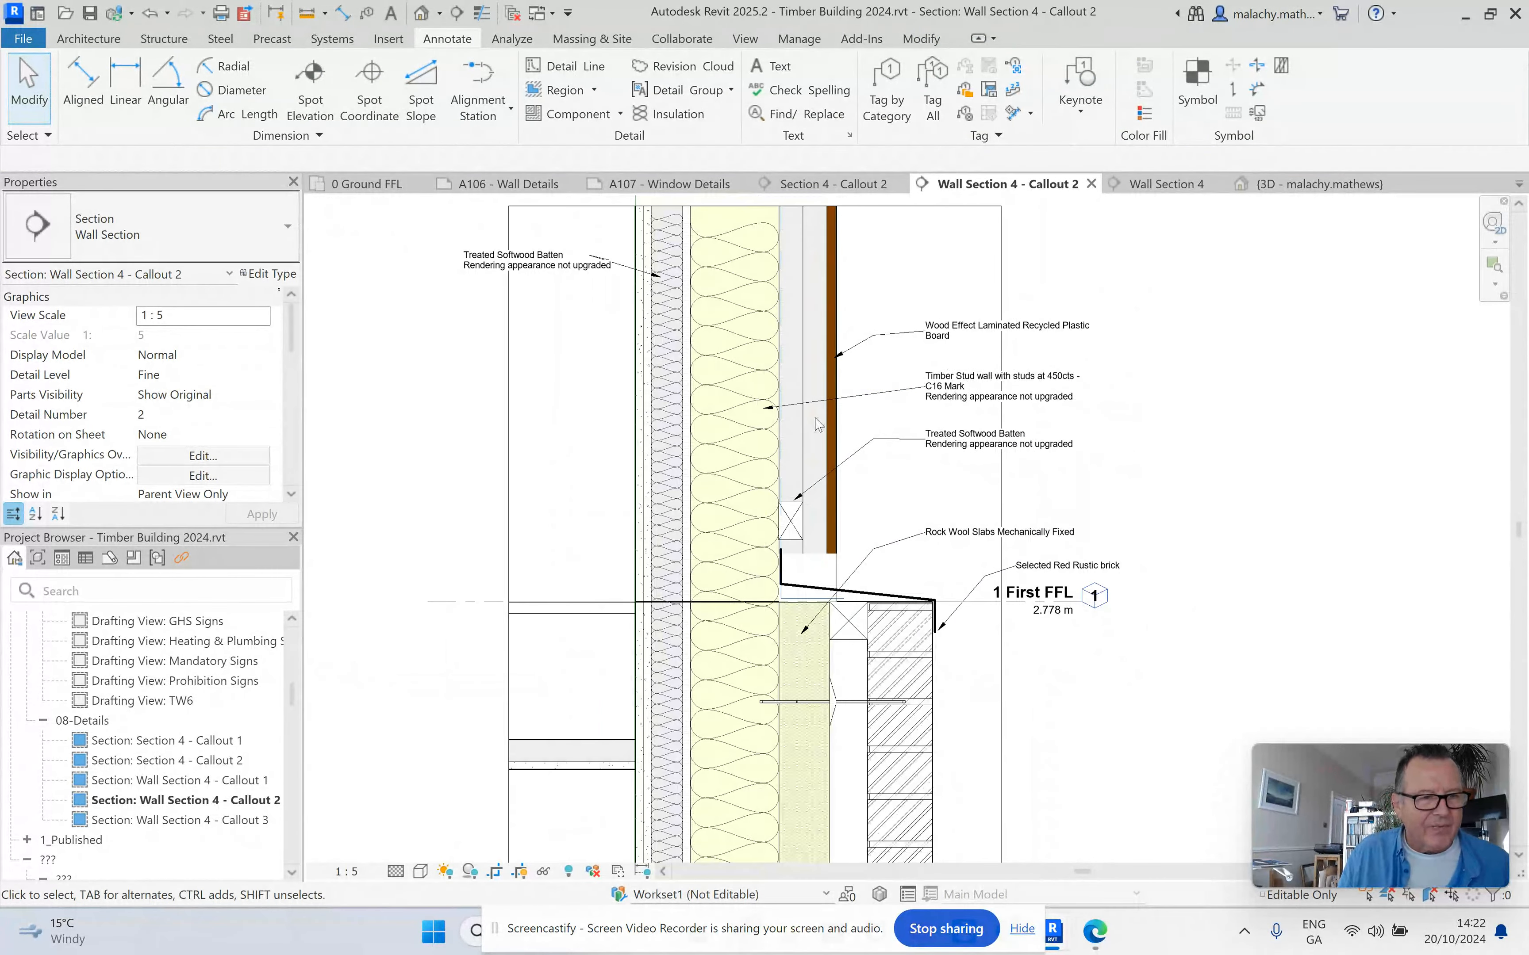
{"action": "left_click", "coordinate": [965, 114]}
{"action": "left_click", "coordinate": [685, 328]}
{"action": "left_click", "coordinate": [780, 255]}
{"action": "left_click", "coordinate": [925, 260]}
{"action": "key", "text": "Escape"}
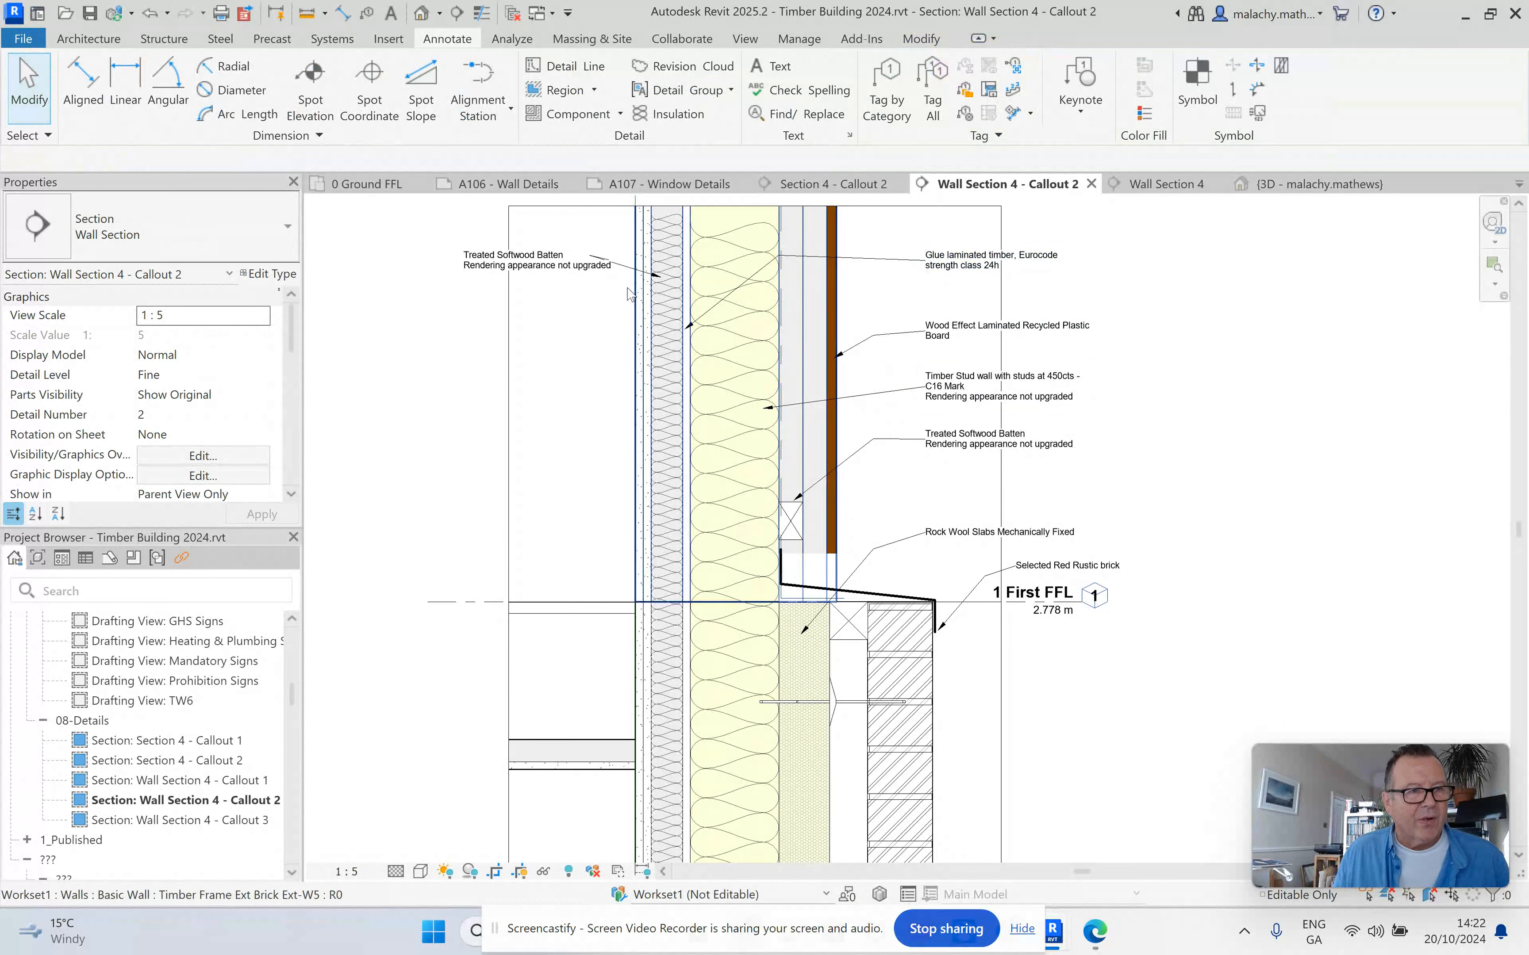
Check the identity information of the HBA_Wood - Plywood and HBA_Plaster (Gypsum) layer materials in wall type Timber Frame Ext Brick Ext-W5.
{"action": "left_click", "coordinate": [823, 306]}
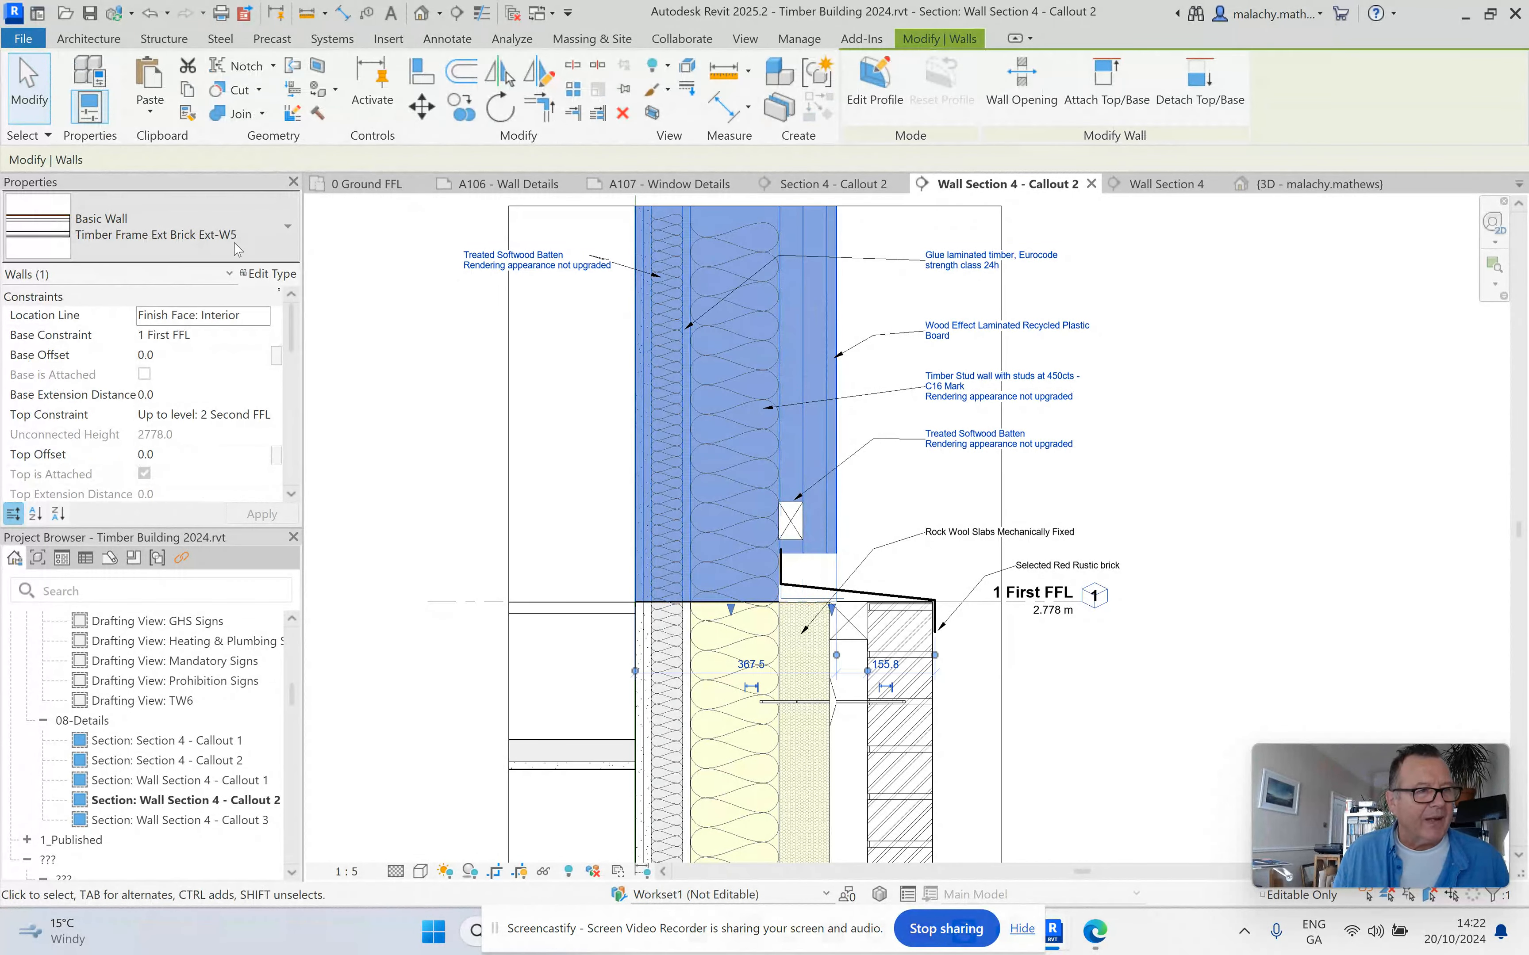
{"action": "left_click", "coordinate": [268, 274]}
{"action": "left_click", "coordinate": [676, 335]}
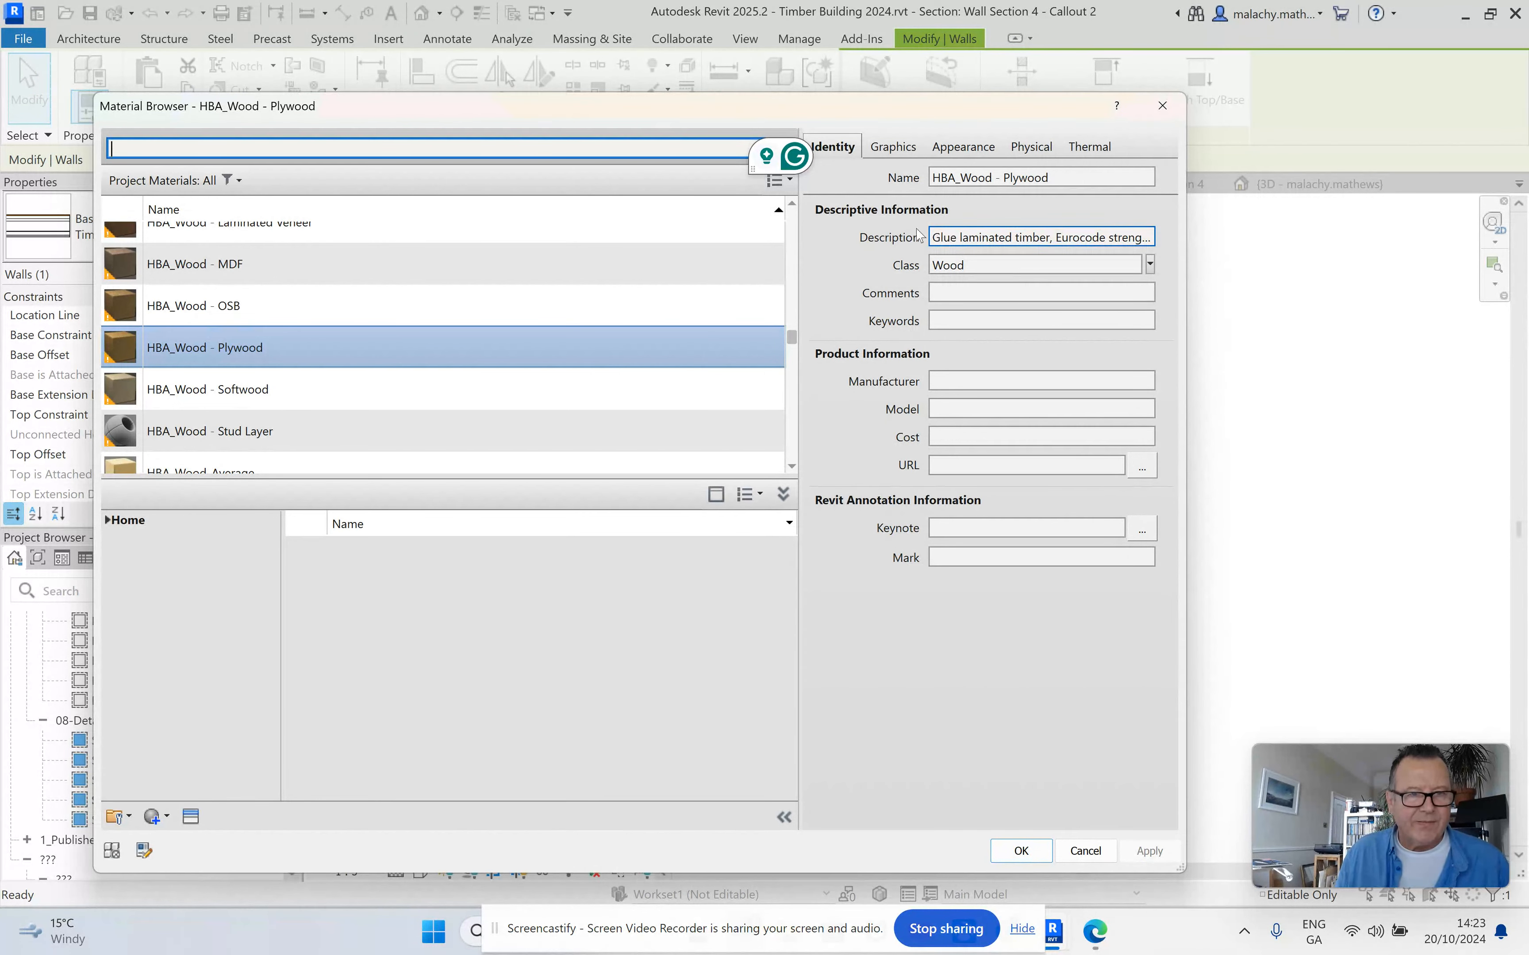
{"action": "left_click", "coordinate": [1085, 851]}
{"action": "left_click", "coordinate": [458, 424]}
{"action": "left_click", "coordinate": [513, 424]}
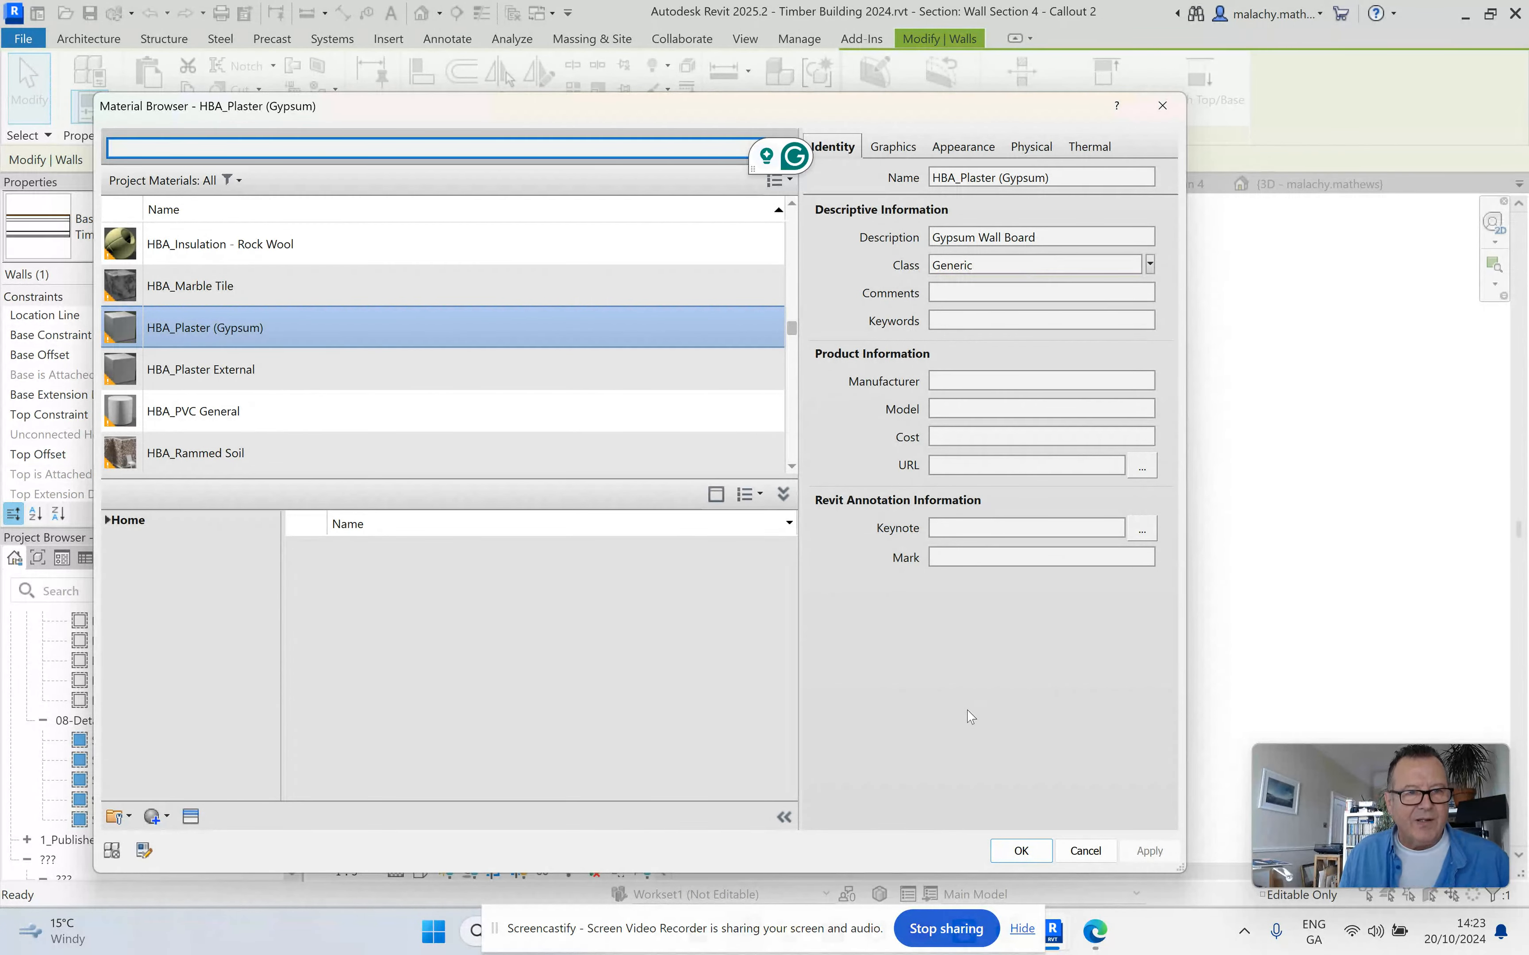
{"action": "left_click", "coordinate": [1021, 851]}
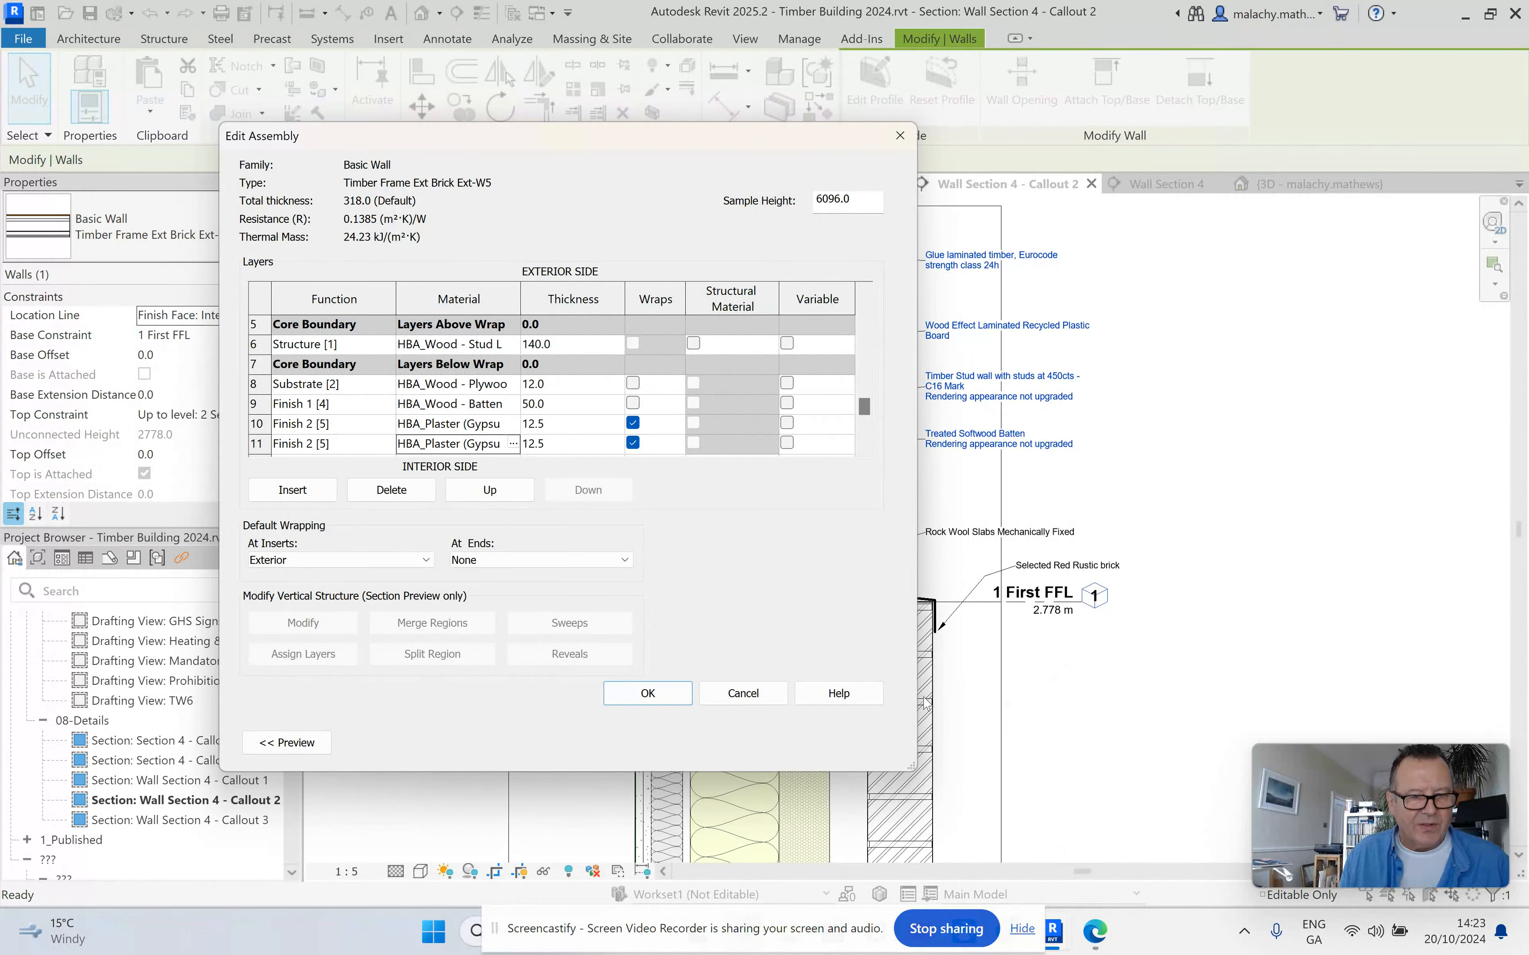